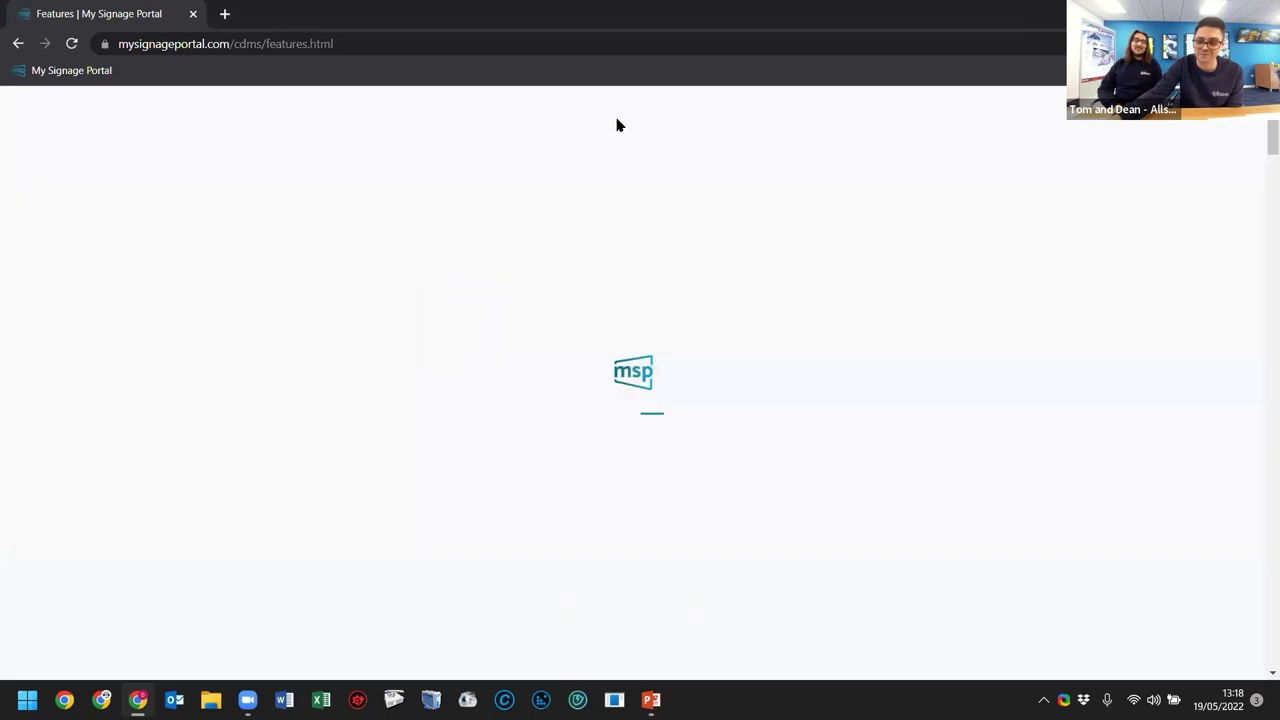
Scroll through the Features page to review its content
{"action": "scroll", "coordinate": [620, 303], "scroll_direction": "down", "scroll_amount": 4}
{"action": "scroll", "coordinate": [620, 303], "scroll_direction": "down", "scroll_amount": 4}
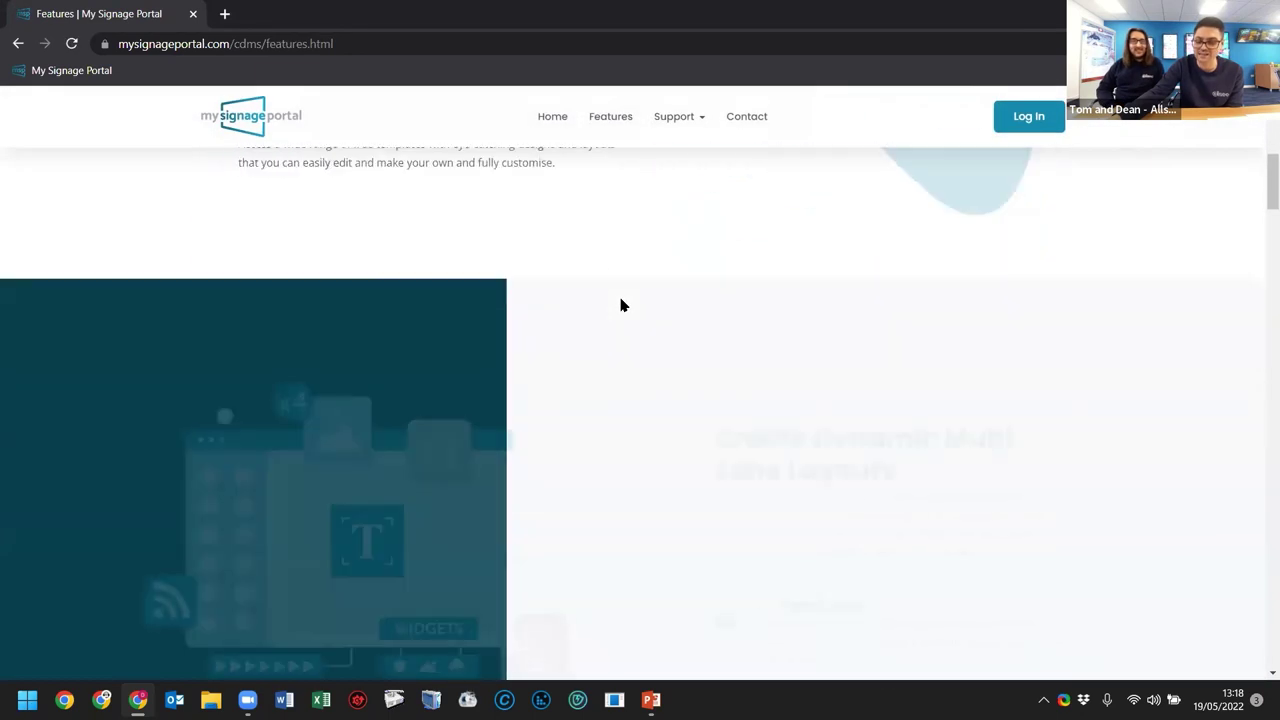
{"action": "scroll", "coordinate": [620, 305], "scroll_direction": "down", "scroll_amount": 5}
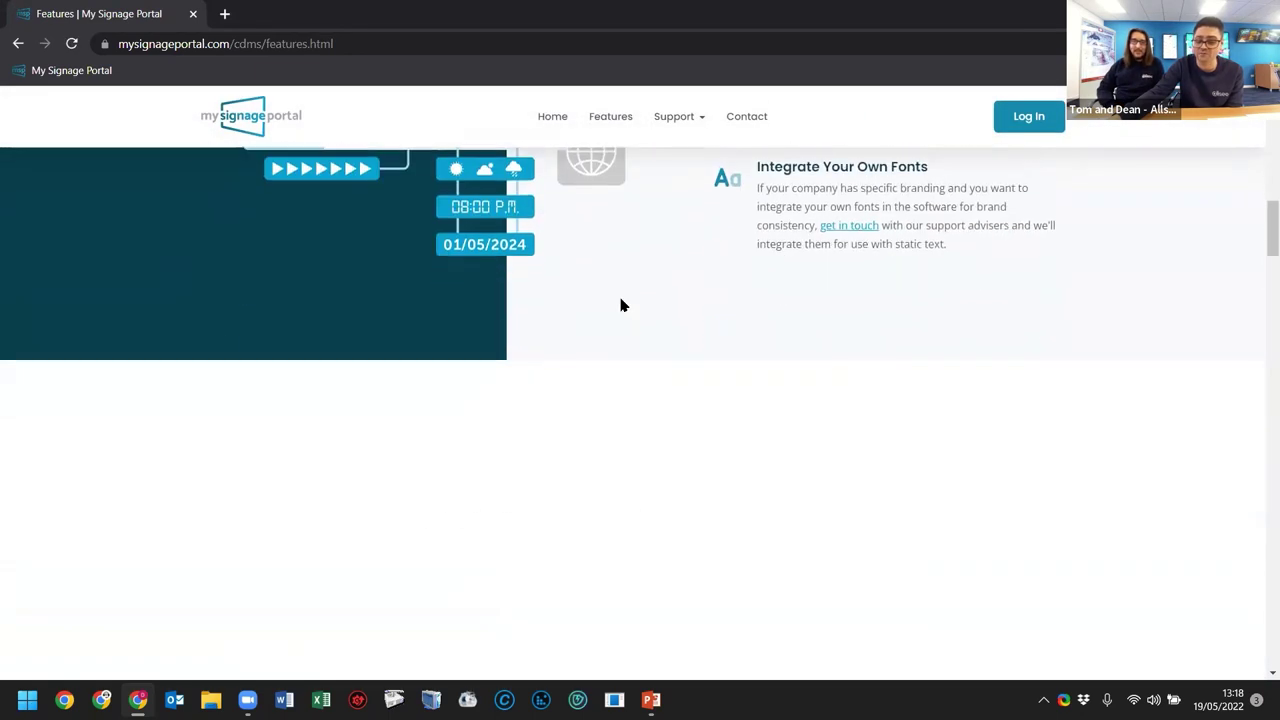
{"action": "scroll", "coordinate": [620, 303], "scroll_direction": "up", "scroll_amount": 12}
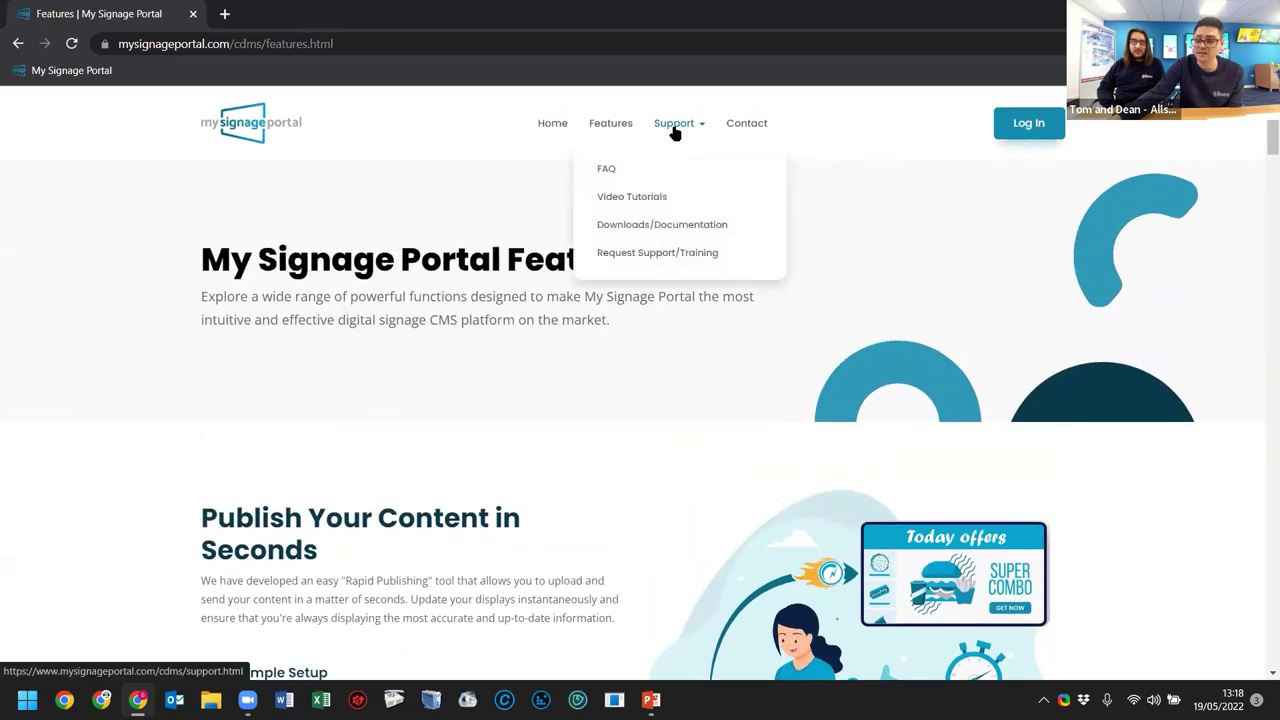
Go to the Support page and jump to its Frequently Asked Questions section
{"action": "left_click", "coordinate": [675, 131]}
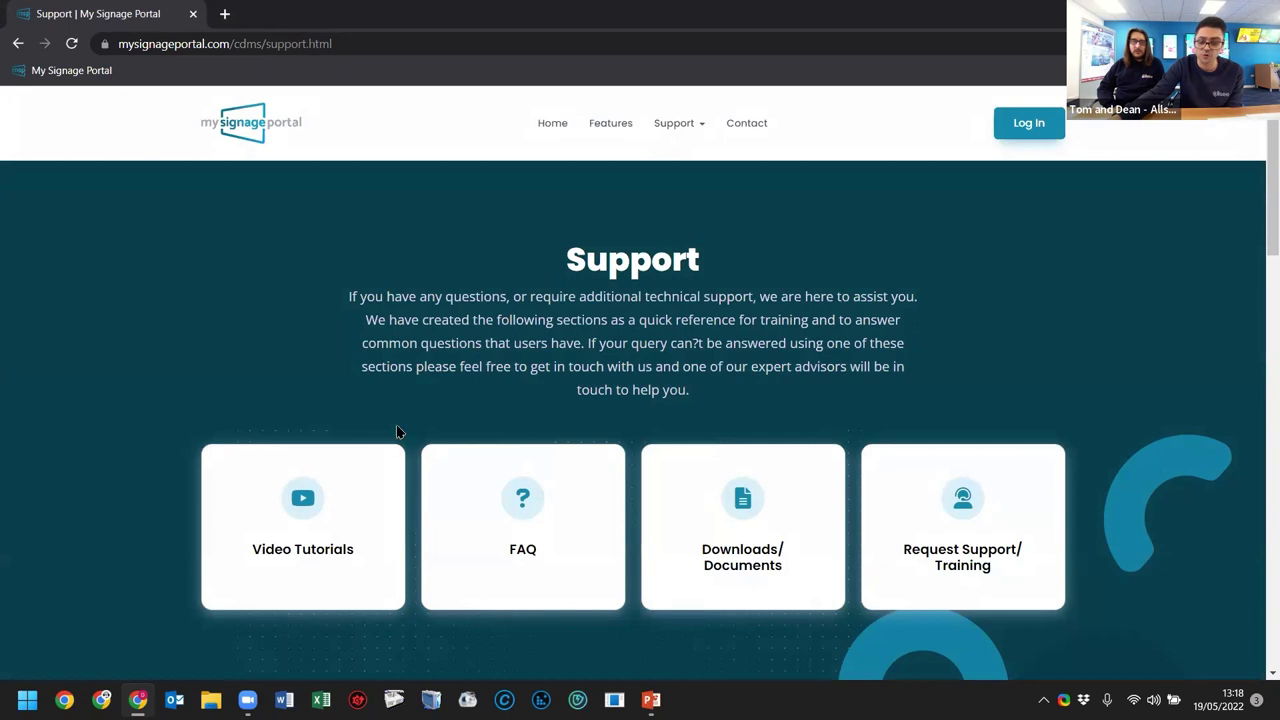
{"action": "left_click", "coordinate": [514, 530]}
{"action": "scroll", "coordinate": [550, 342], "scroll_direction": "down", "scroll_amount": 4}
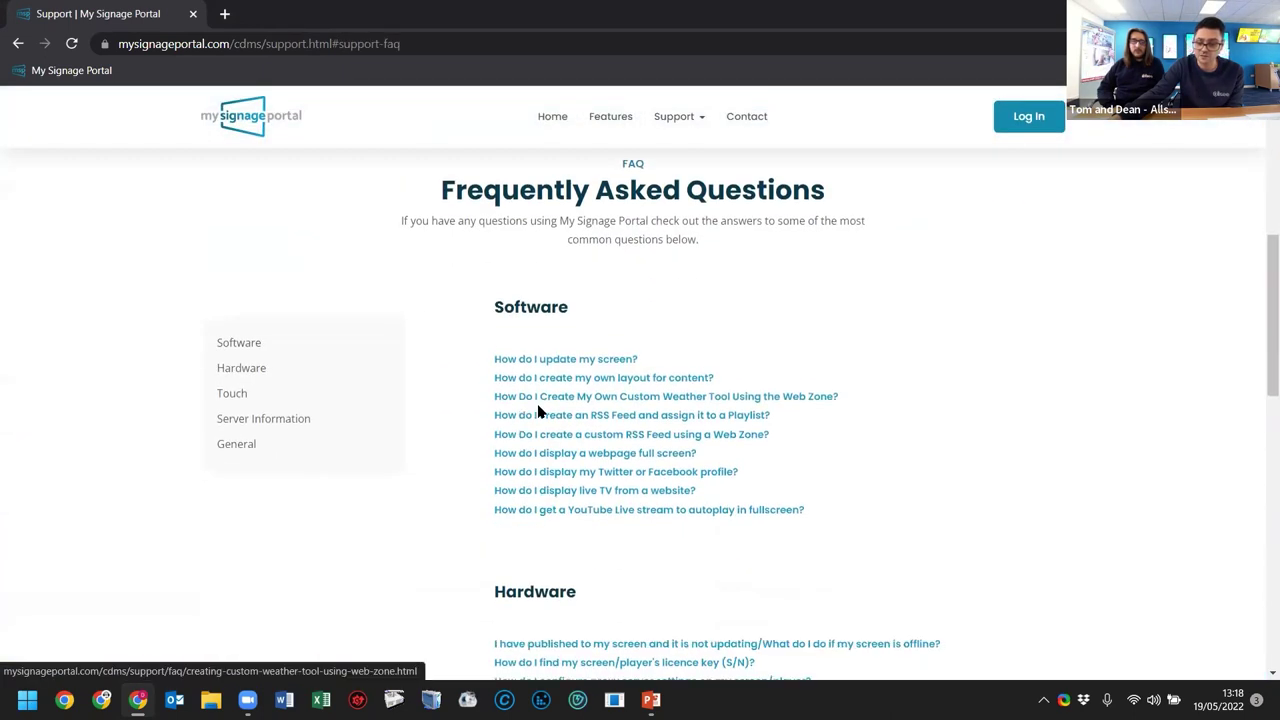
{"action": "scroll", "coordinate": [751, 563], "scroll_direction": "up", "scroll_amount": 10}
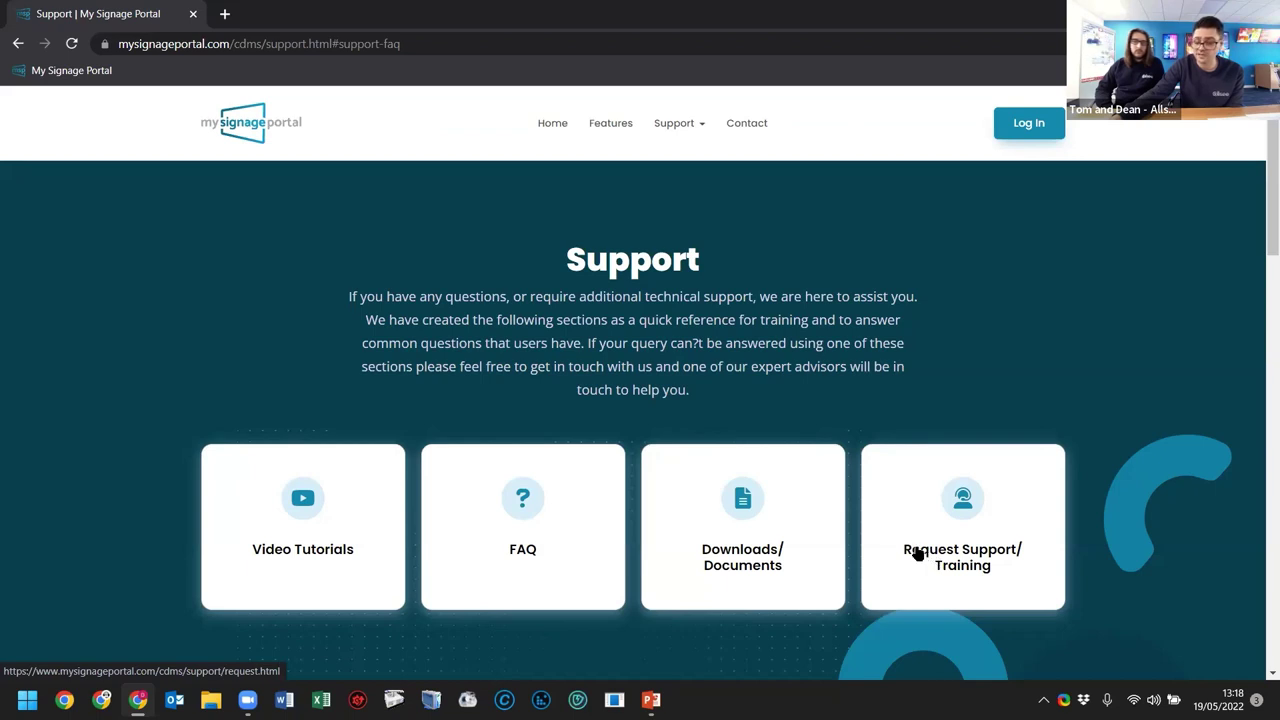
{"action": "scroll", "coordinate": [918, 554], "scroll_direction": "down", "scroll_amount": 2}
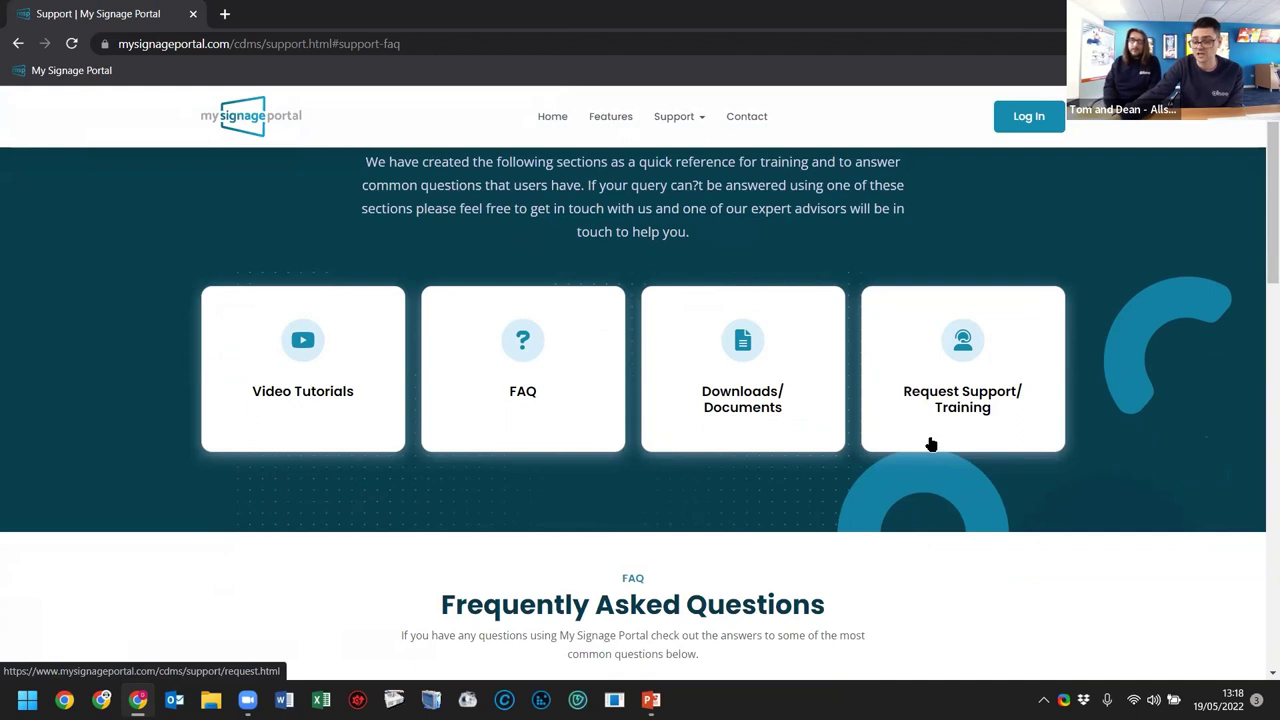
Open the Video Tutorials page from Support and scroll through it
{"action": "left_click", "coordinate": [285, 418]}
{"action": "scroll", "coordinate": [436, 449], "scroll_direction": "down", "scroll_amount": 3}
{"action": "scroll", "coordinate": [436, 449], "scroll_direction": "down", "scroll_amount": 5}
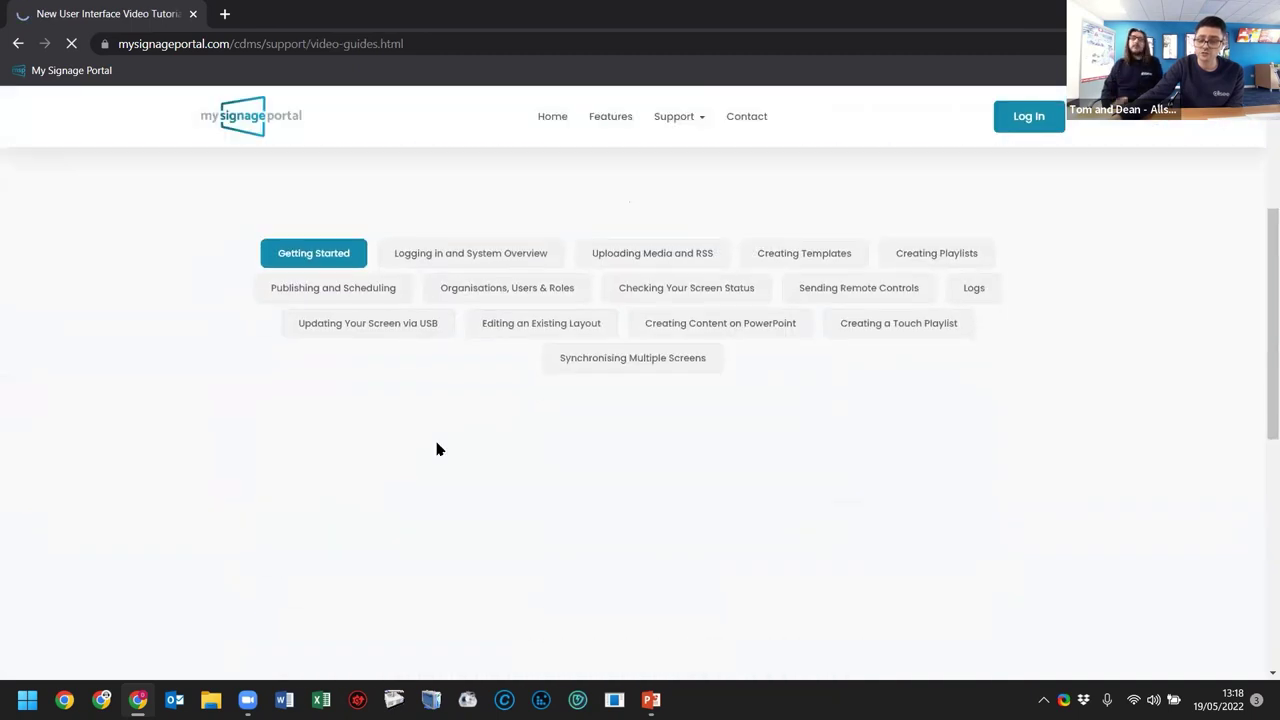
{"action": "scroll", "coordinate": [428, 438], "scroll_direction": "up", "scroll_amount": 5}
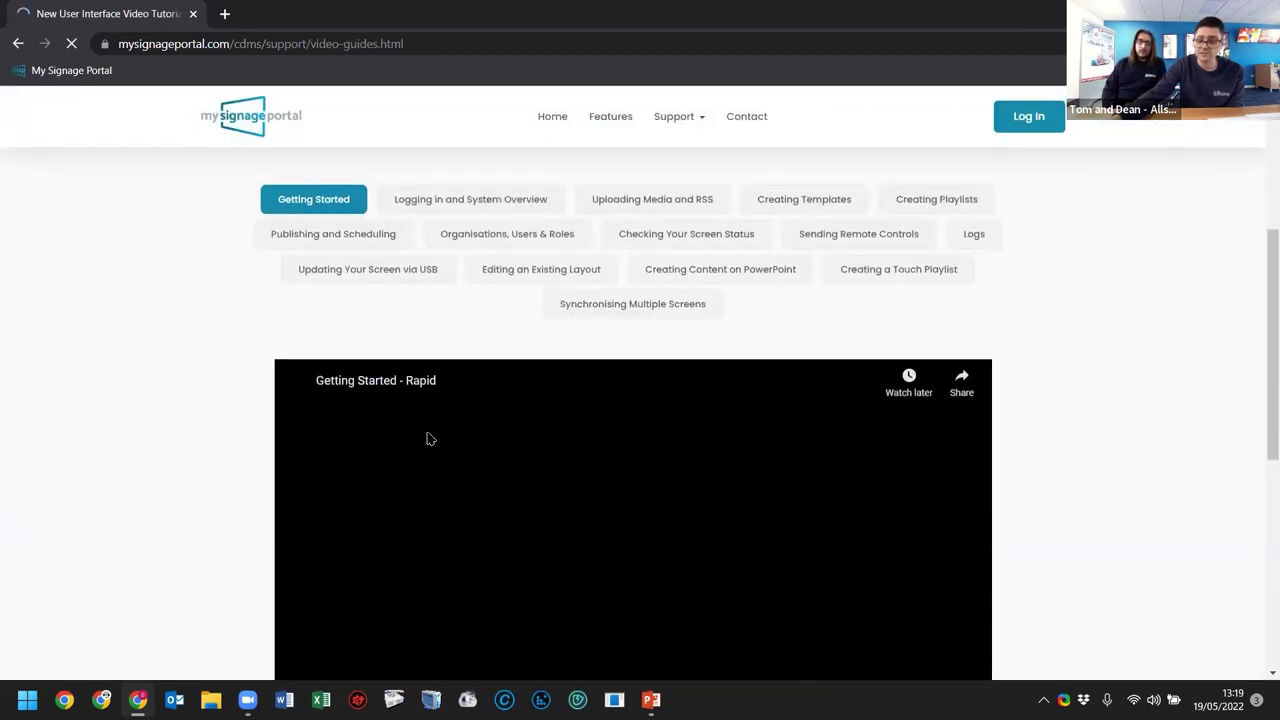
{"action": "scroll", "coordinate": [580, 380], "scroll_direction": "up", "scroll_amount": 2}
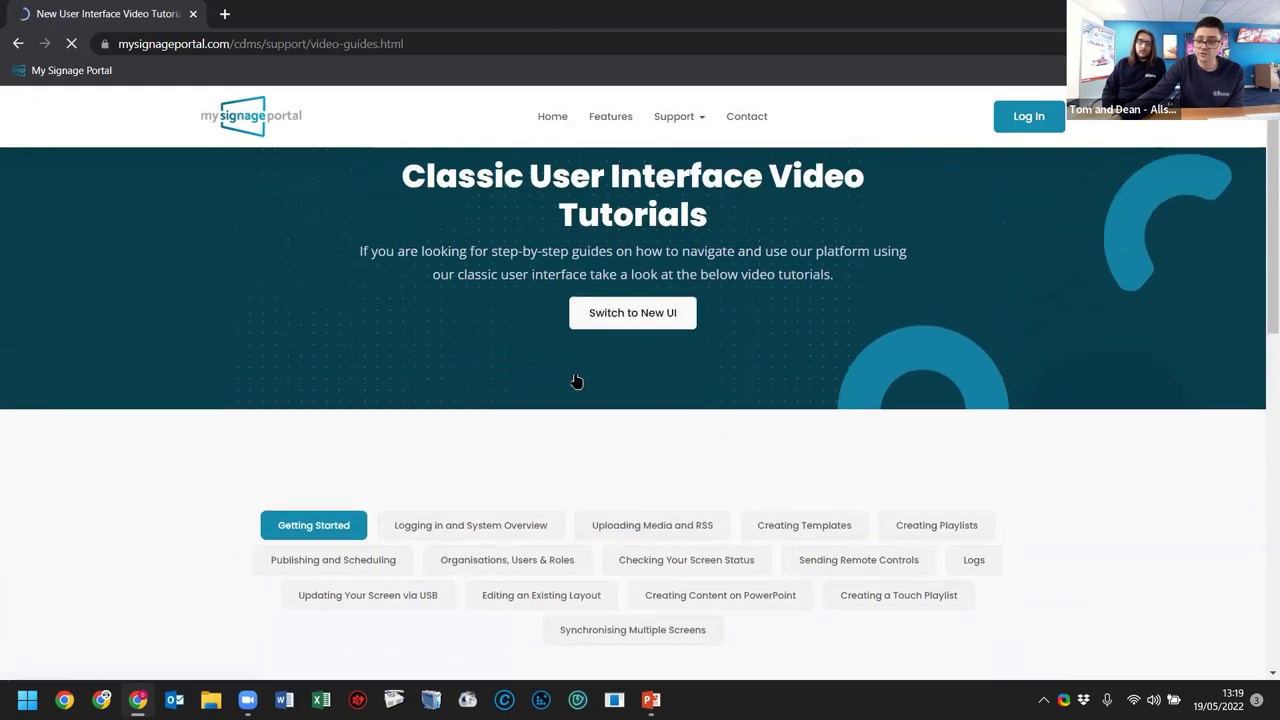
Switch to the New UI tutorials and browse categories from Getting Started to Creating a Touch Playlist
{"action": "left_click", "coordinate": [601, 397]}
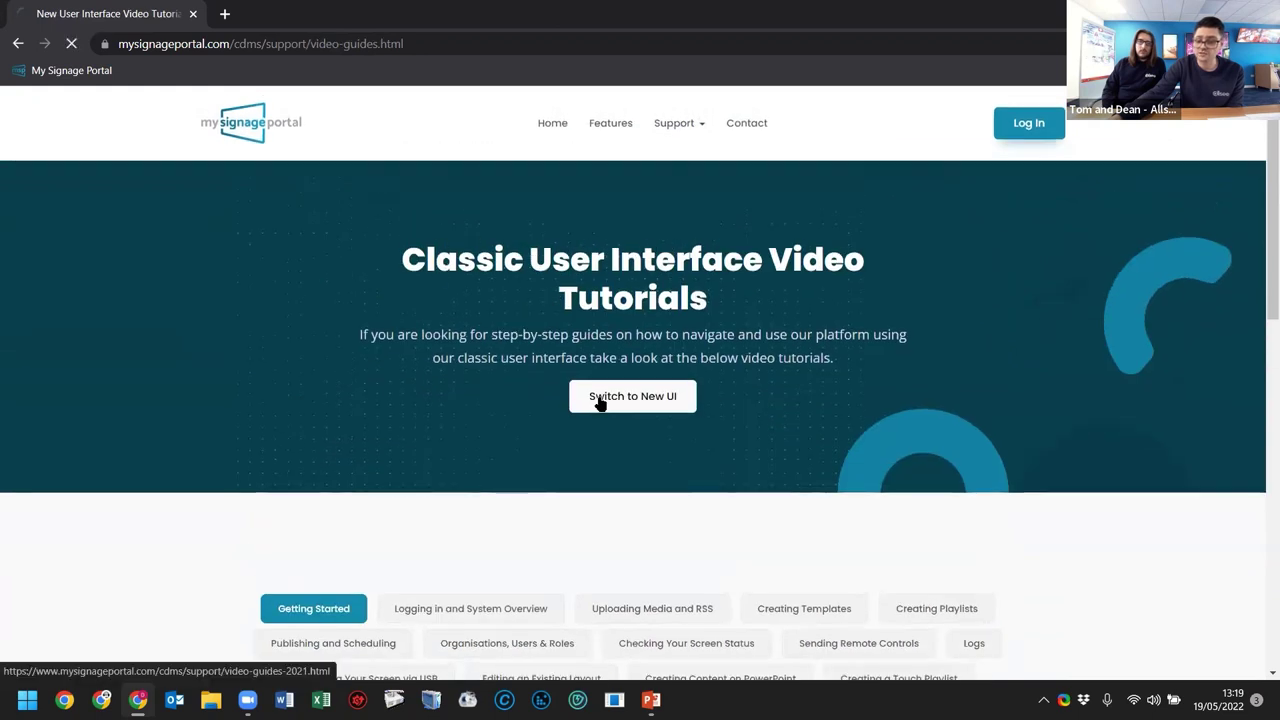
{"action": "scroll", "coordinate": [520, 410], "scroll_direction": "down", "scroll_amount": 4}
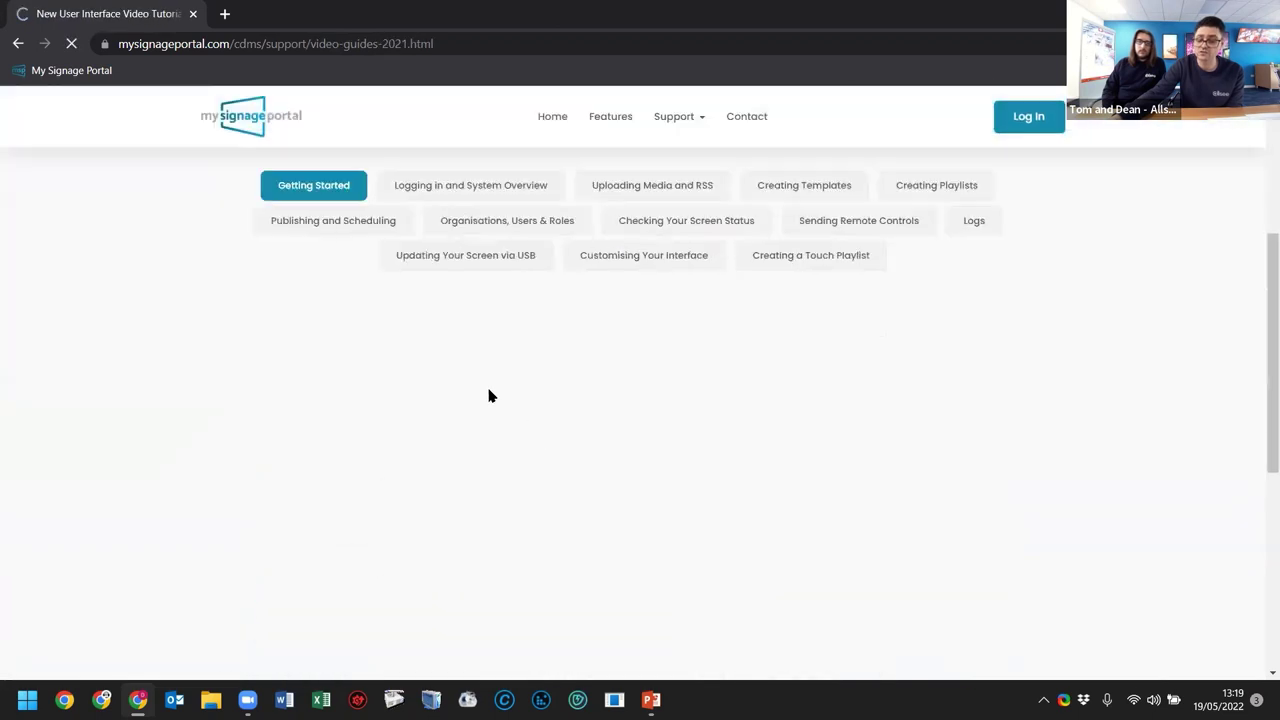
{"action": "scroll", "coordinate": [380, 474], "scroll_direction": "down", "scroll_amount": 1}
{"action": "scroll", "coordinate": [372, 471], "scroll_direction": "down", "scroll_amount": 1}
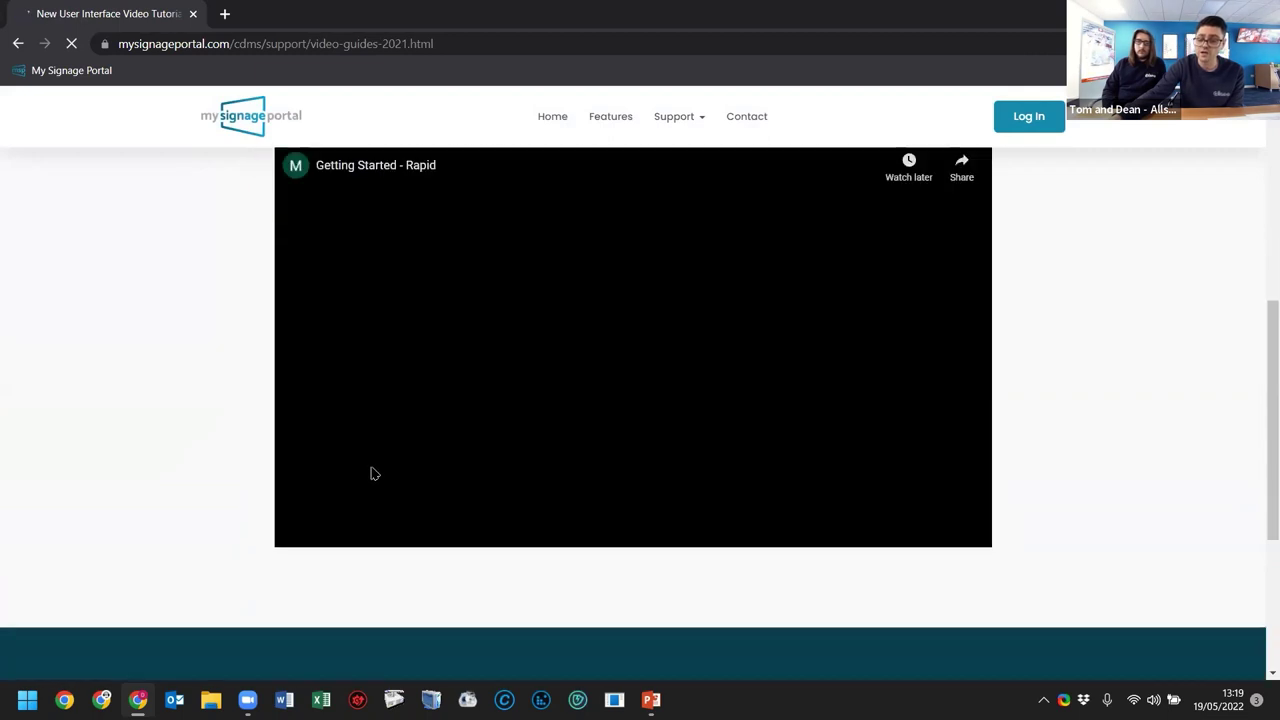
{"action": "scroll", "coordinate": [366, 466], "scroll_direction": "up", "scroll_amount": 5}
{"action": "scroll", "coordinate": [366, 469], "scroll_direction": "down", "scroll_amount": 3}
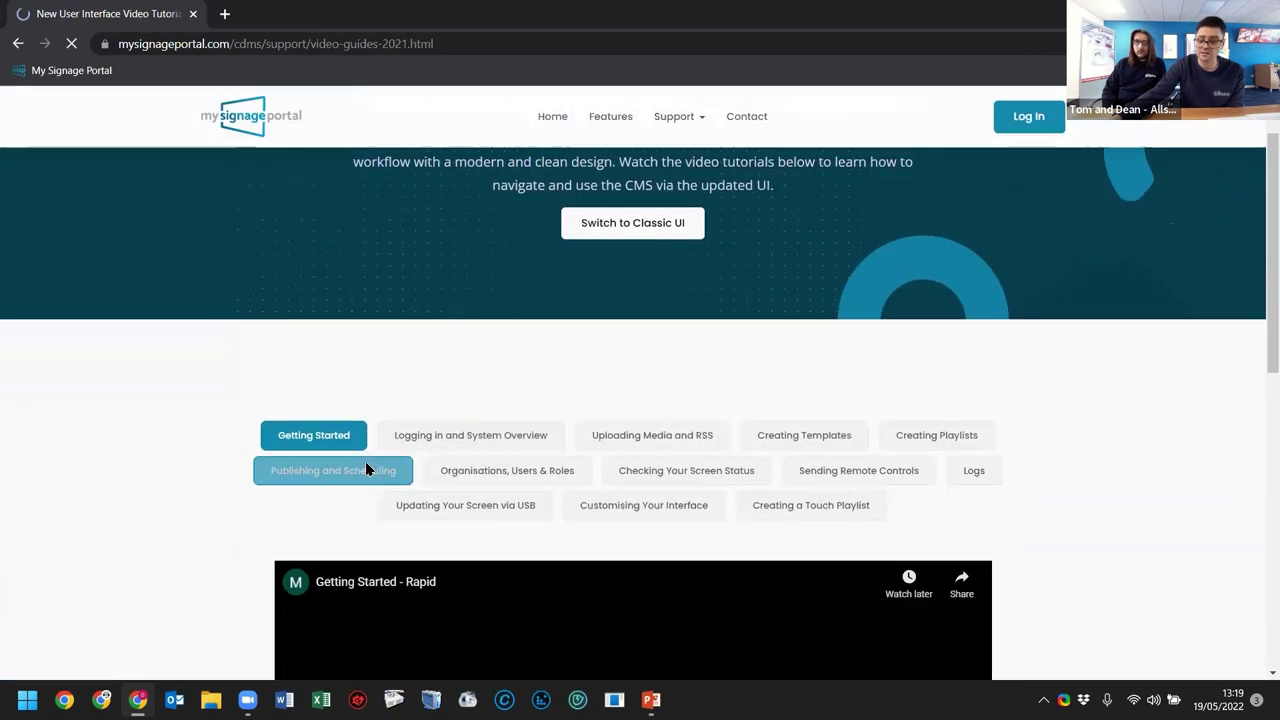
{"action": "scroll", "coordinate": [412, 452], "scroll_direction": "up", "scroll_amount": 2}
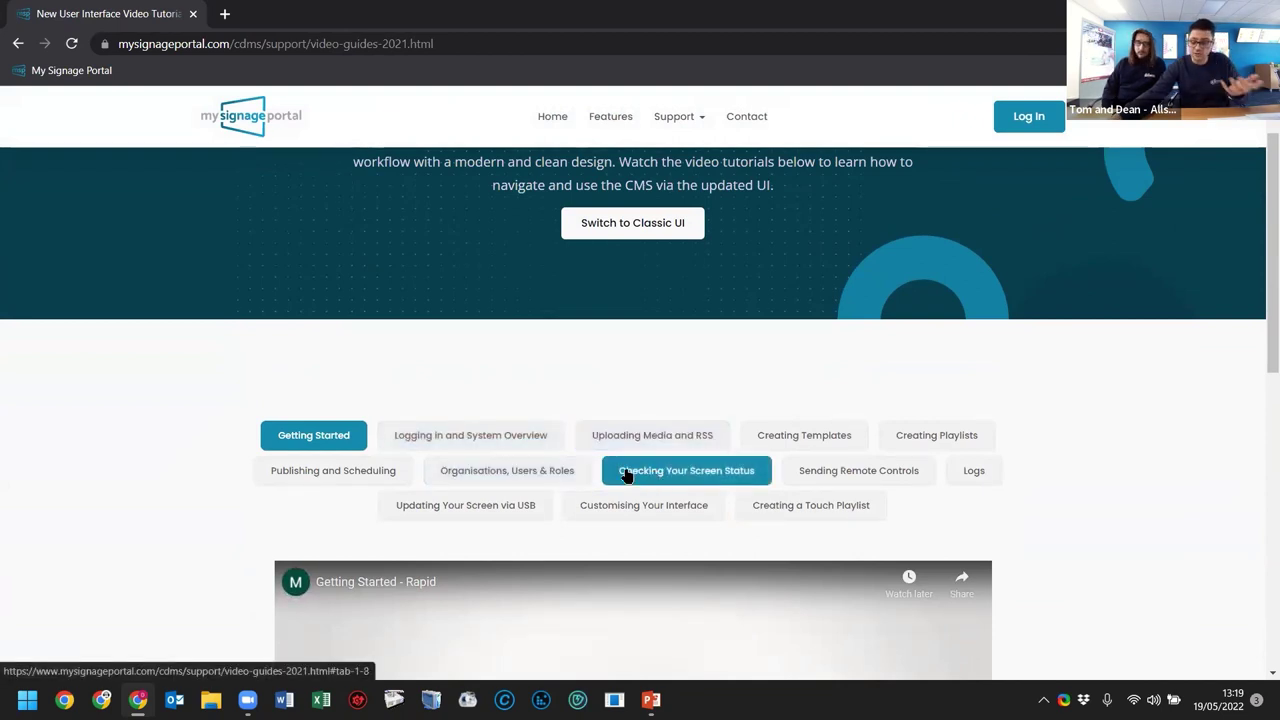
{"action": "scroll", "coordinate": [608, 385], "scroll_direction": "up", "scroll_amount": 1}
{"action": "scroll", "coordinate": [608, 386], "scroll_direction": "up", "scroll_amount": 1}
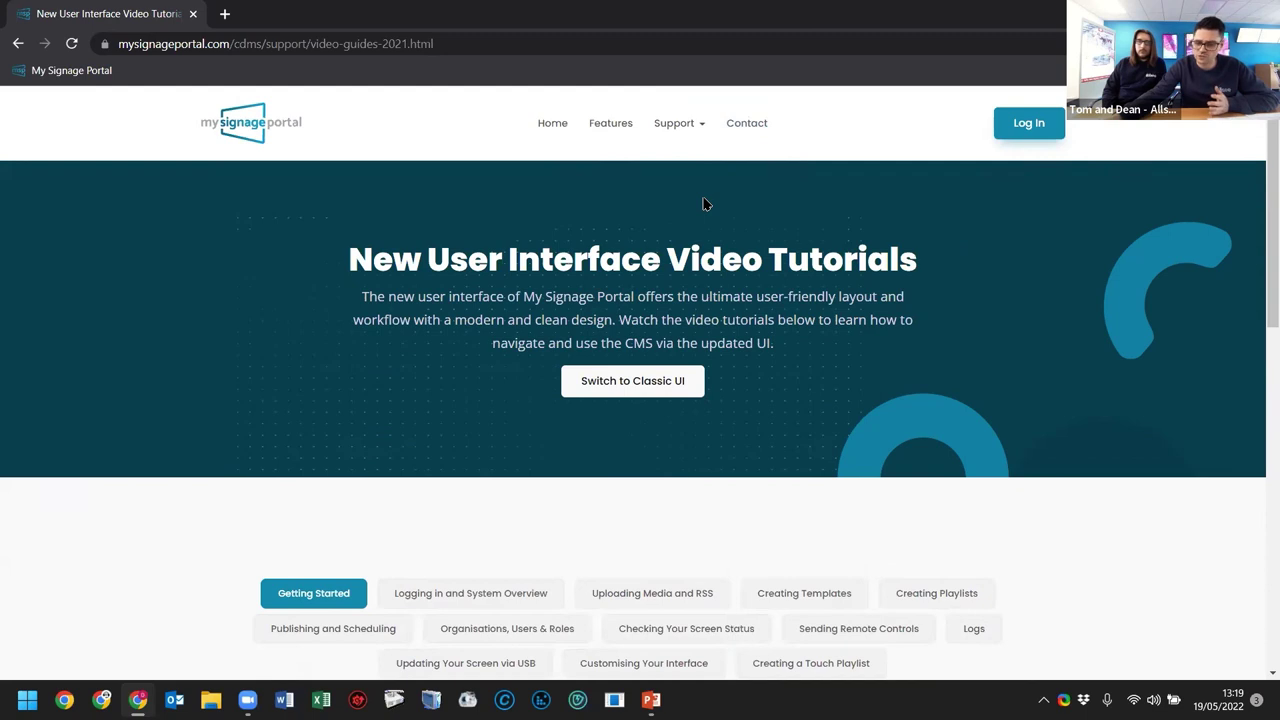
Return to the home page with the User-Friendly Digital Signage Software banner
{"action": "left_click", "coordinate": [564, 131]}
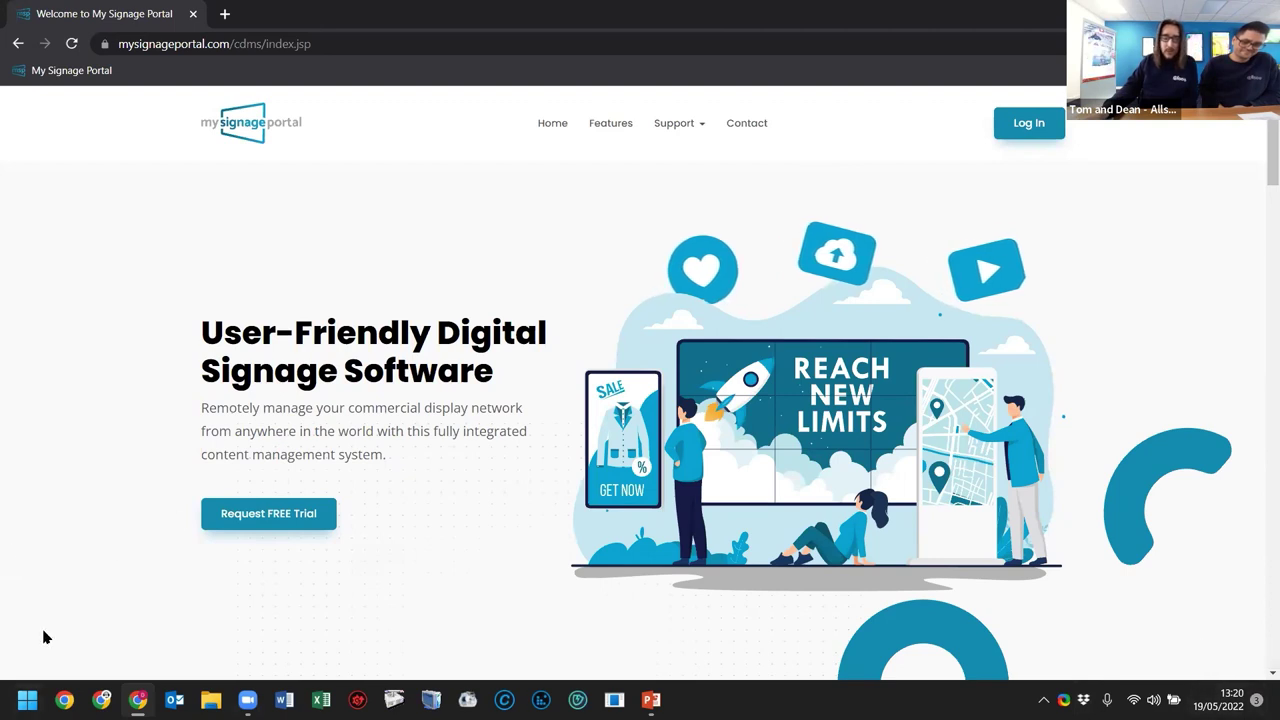
Log in past the interface notice with the image verification code to reach the Home dashboard
{"action": "left_click", "coordinate": [1020, 132]}
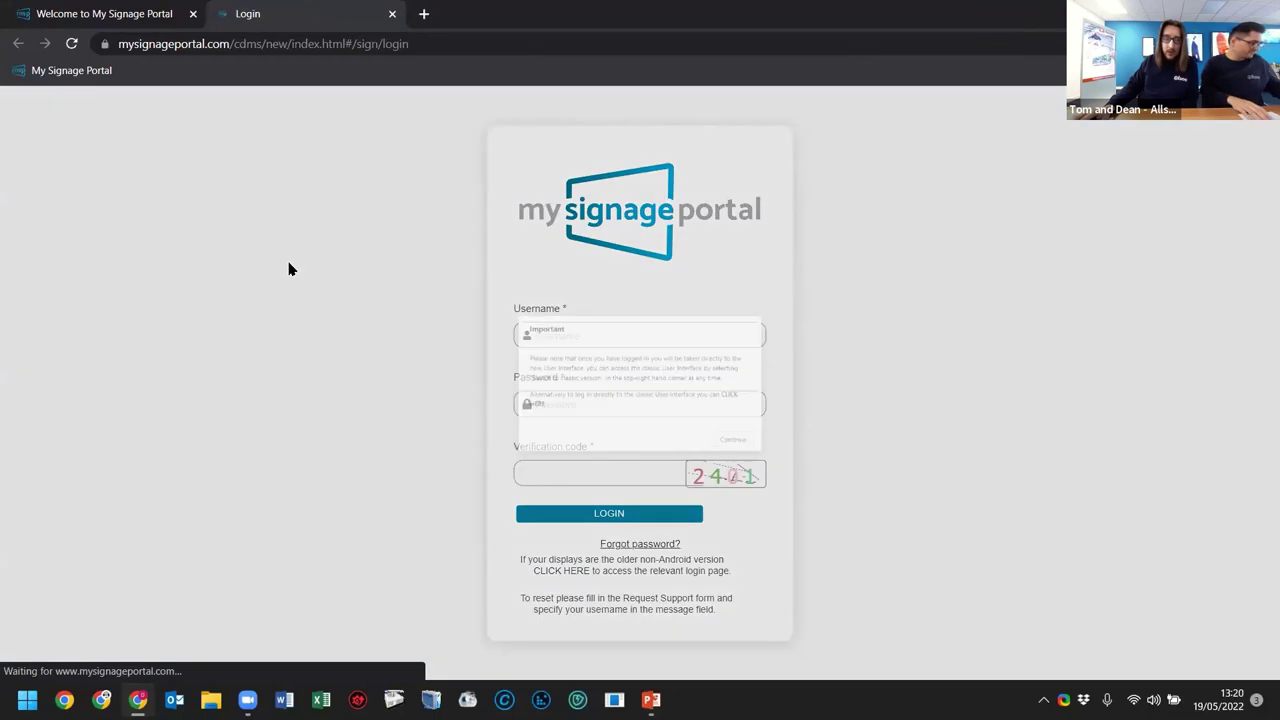
{"action": "left_click", "coordinate": [776, 463]}
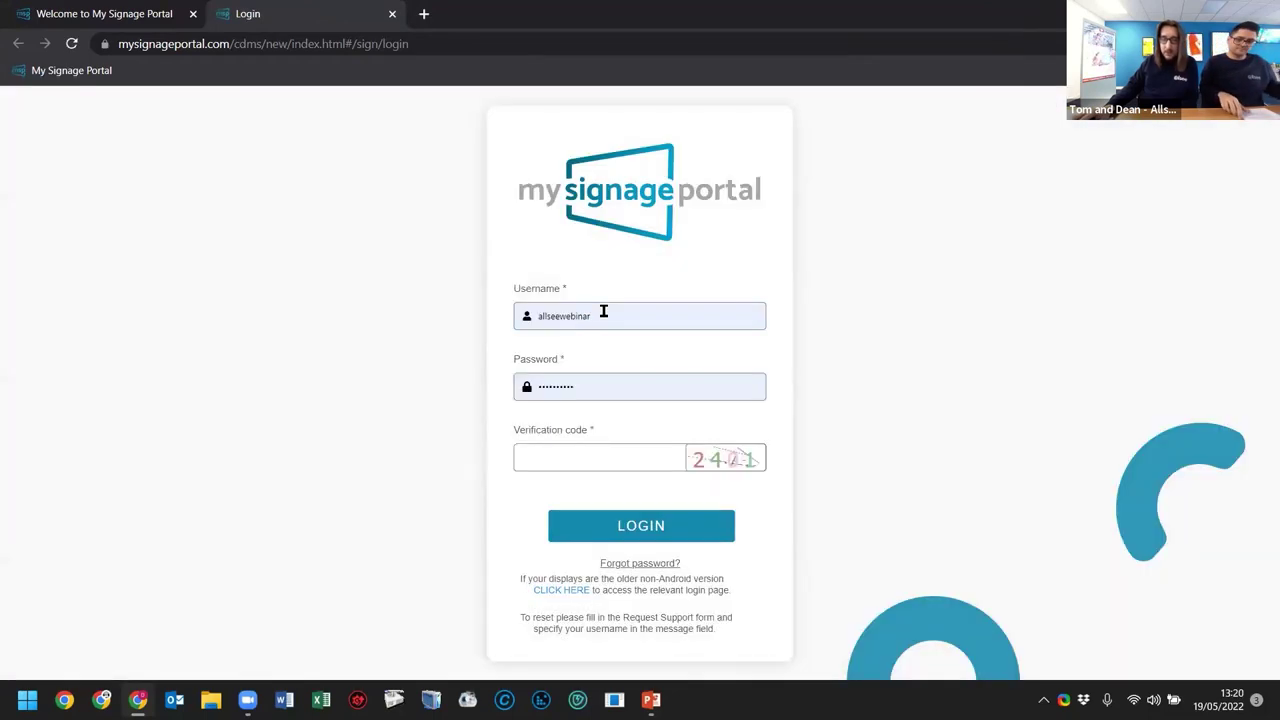
{"action": "left_click", "coordinate": [580, 458]}
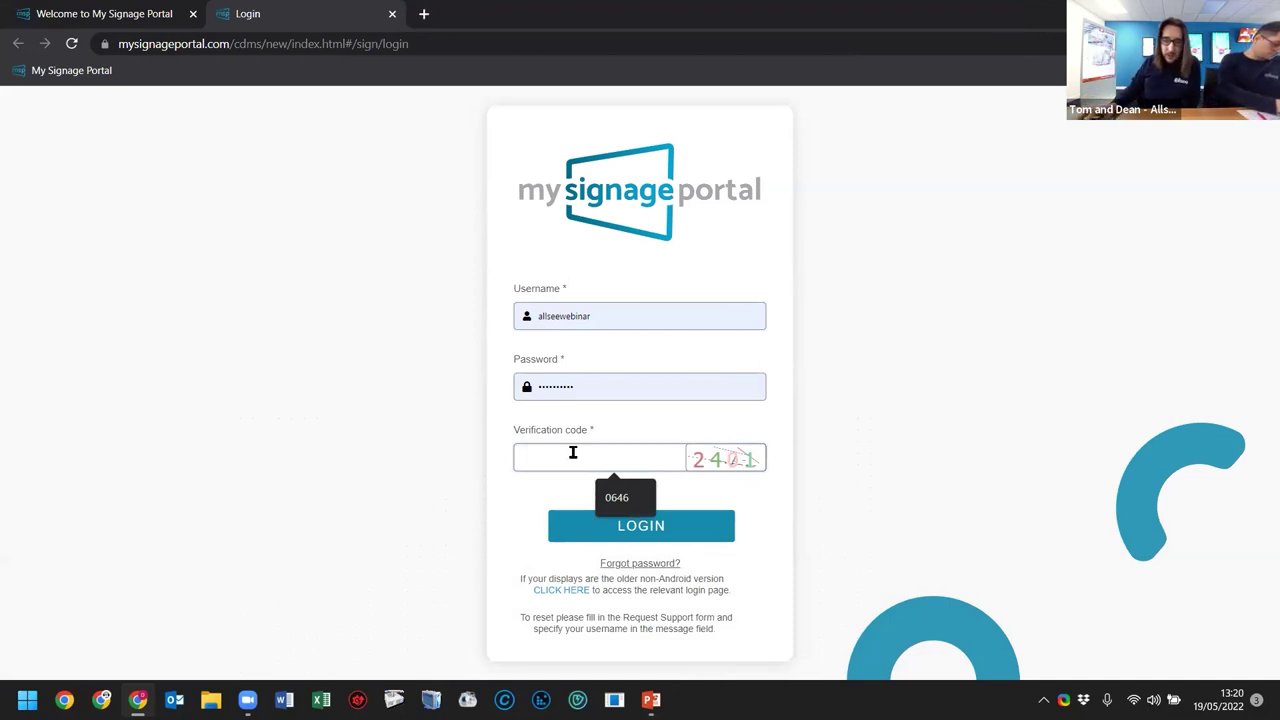
{"action": "type", "text": "24"}
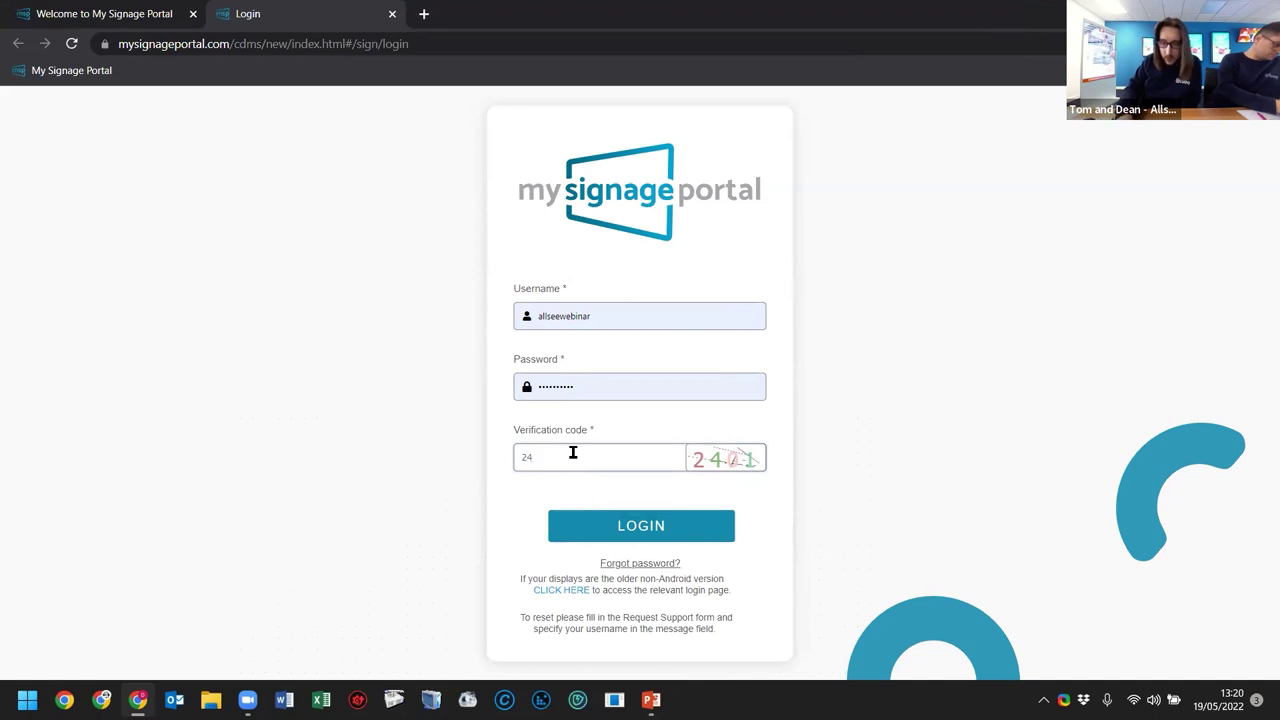
{"action": "type", "text": "01"}
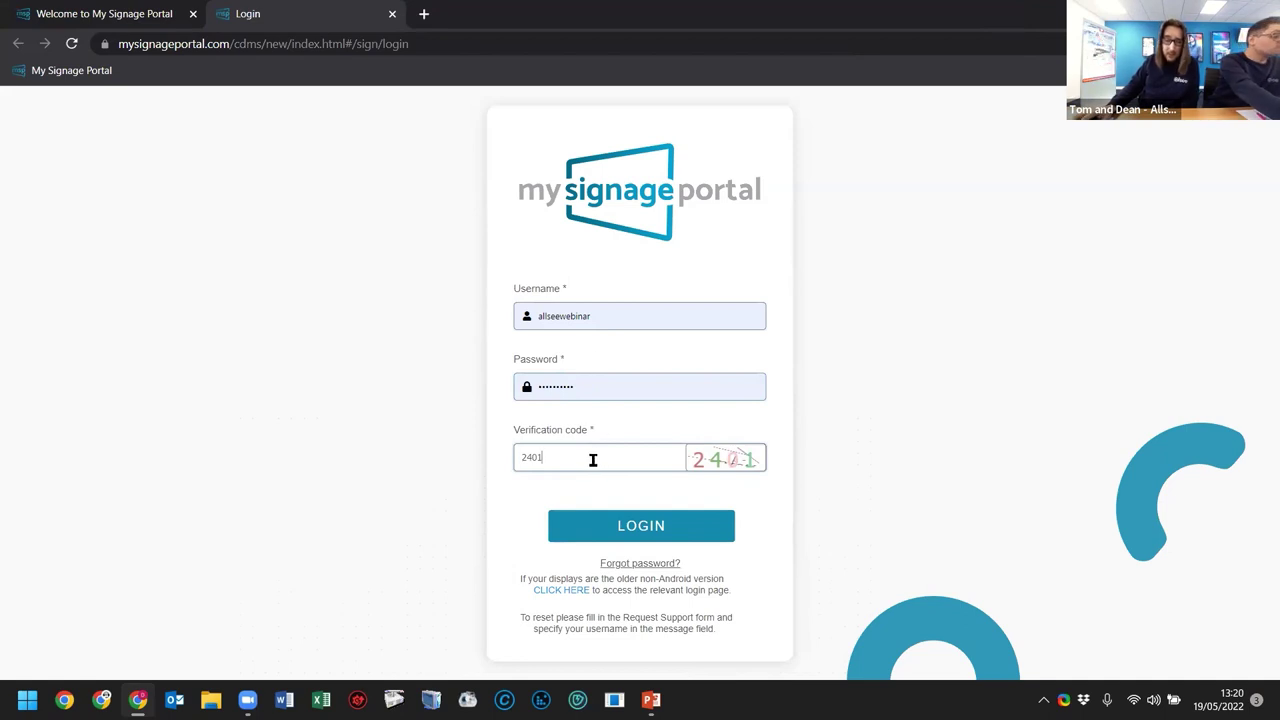
{"action": "left_click", "coordinate": [612, 526]}
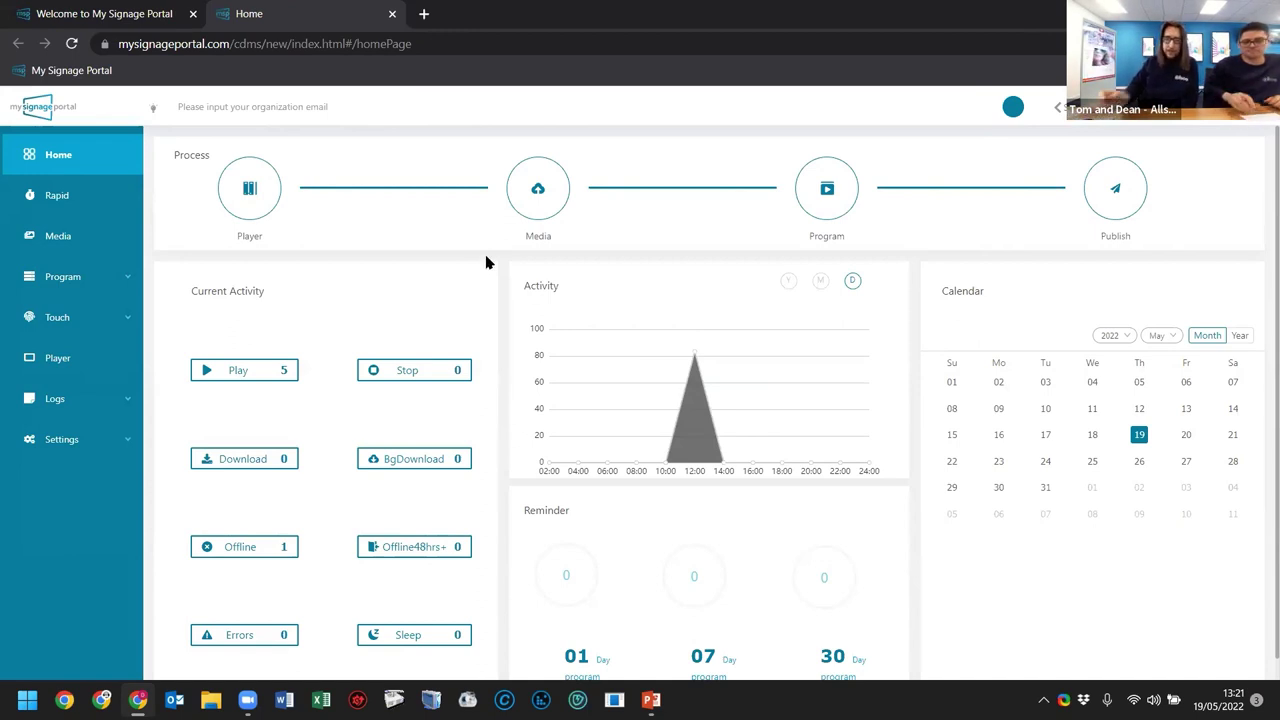
{"action": "scroll", "coordinate": [398, 282], "scroll_direction": "down", "scroll_amount": 1}
{"action": "scroll", "coordinate": [398, 283], "scroll_direction": "up", "scroll_amount": 1}
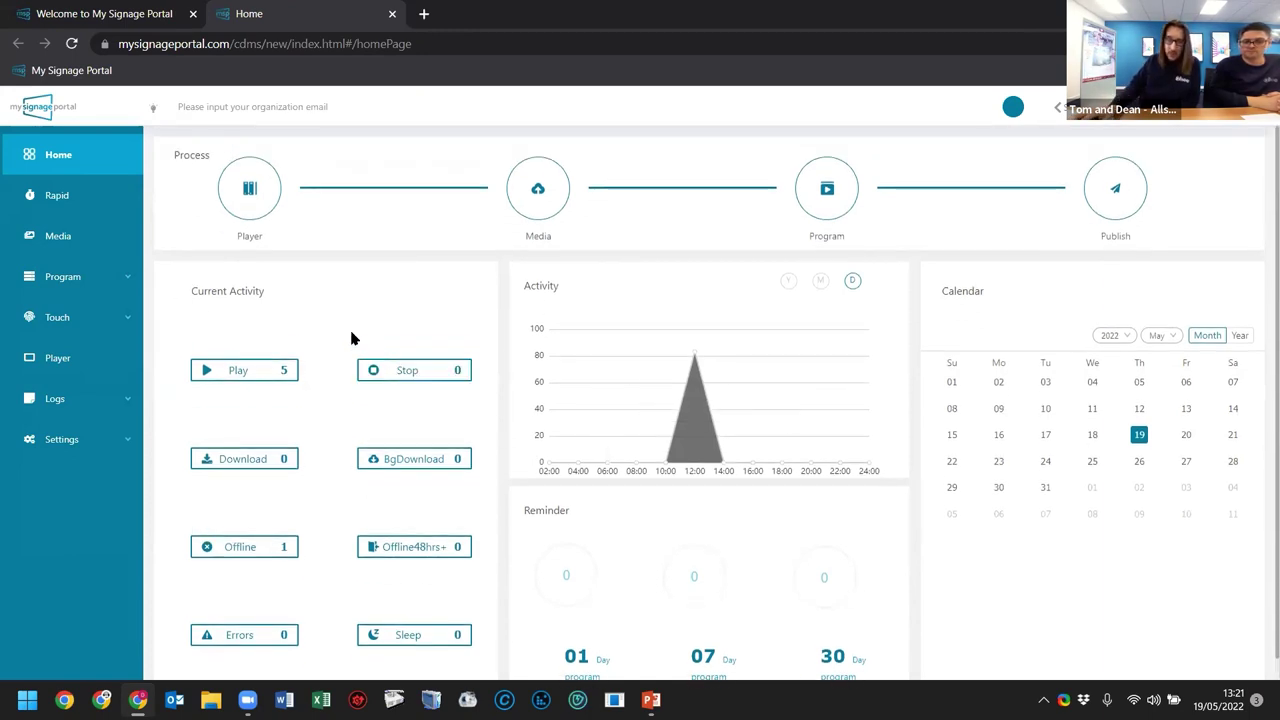
{"action": "scroll", "coordinate": [352, 336], "scroll_direction": "down", "scroll_amount": 1}
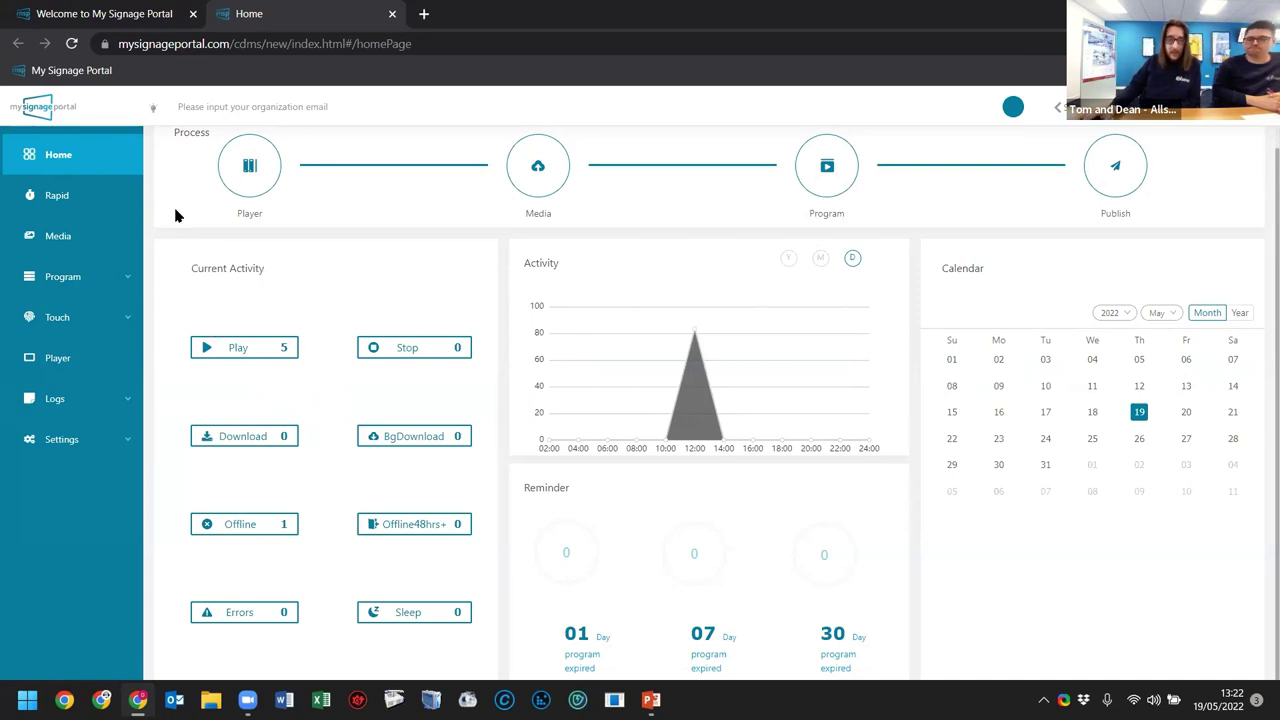
{"action": "scroll", "coordinate": [197, 226], "scroll_direction": "up", "scroll_amount": 1}
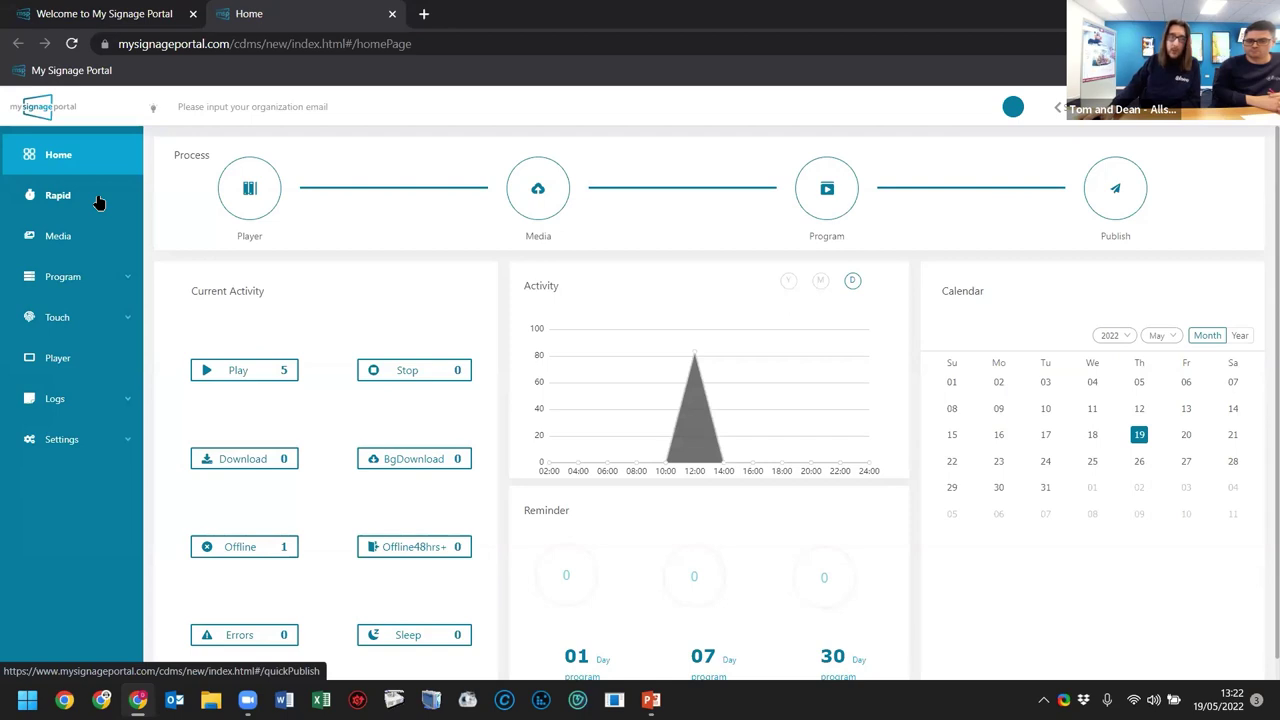
Start a Rapid publish with the Vertical 1080x1920 template and advance to the Playlist step
{"action": "left_click", "coordinate": [99, 203]}
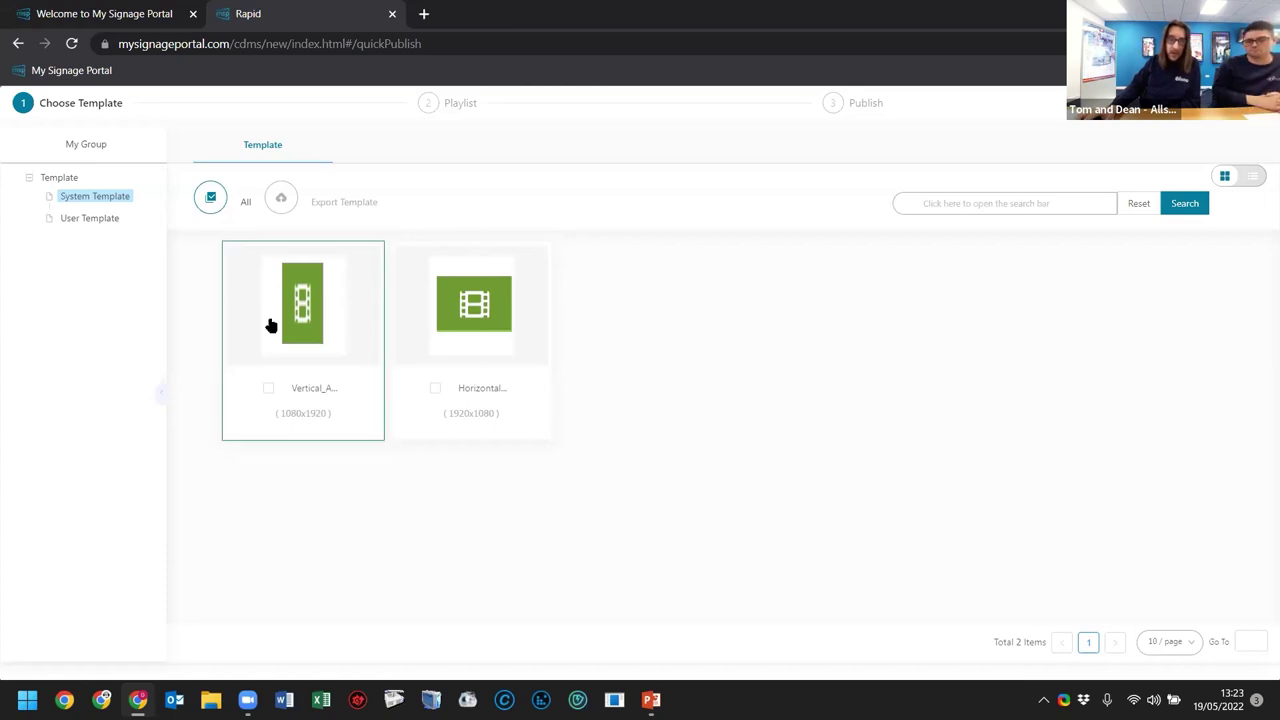
{"action": "left_click", "coordinate": [313, 312]}
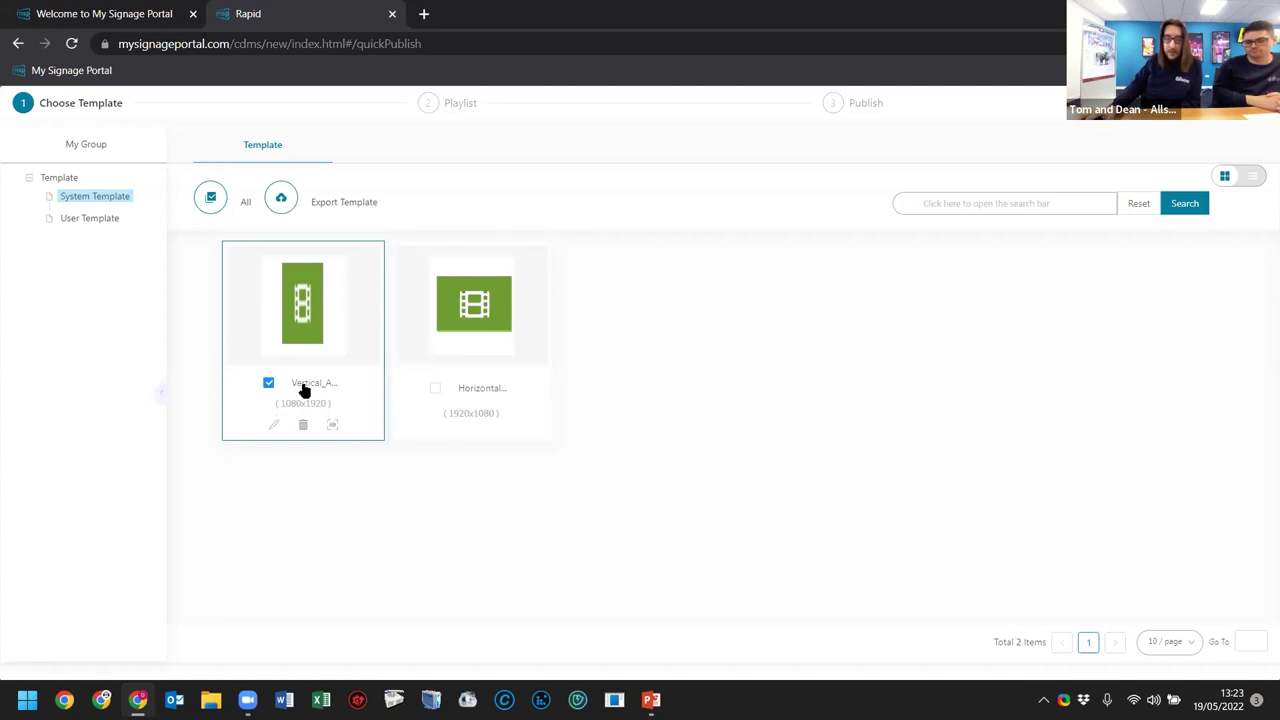
{"action": "left_click", "coordinate": [1110, 103]}
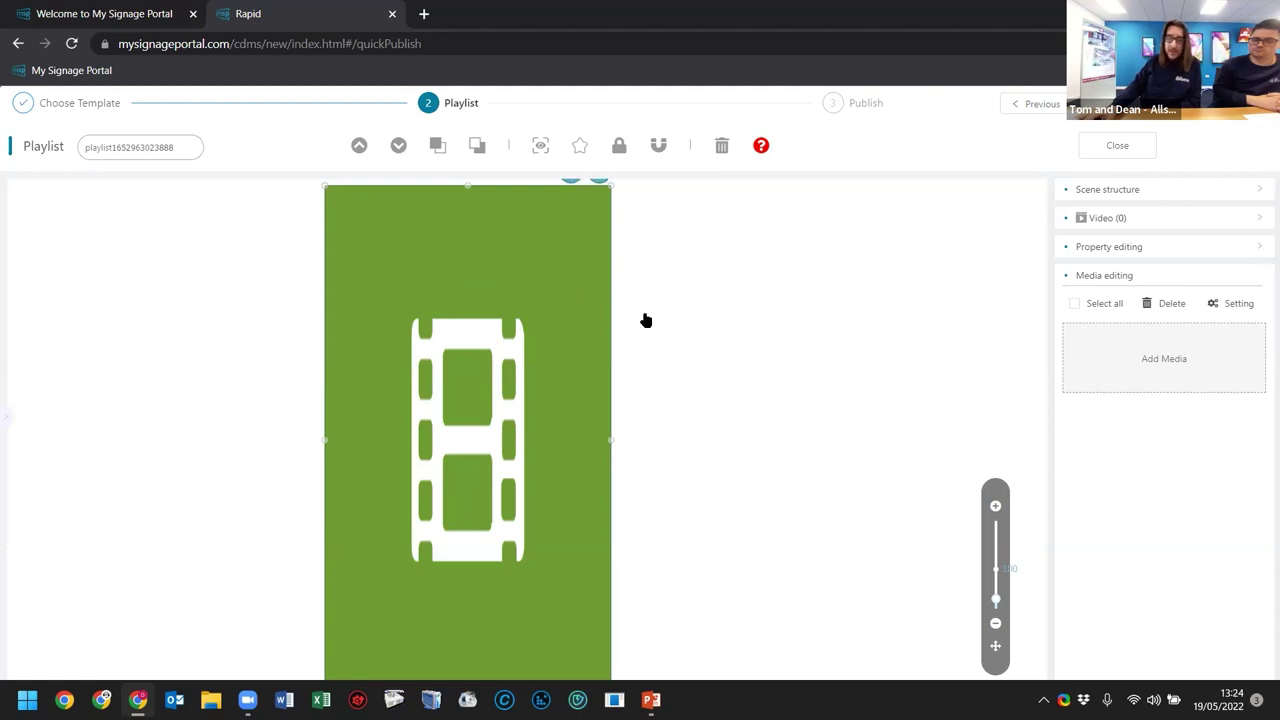
Double-click the template canvas to bring up the Add media picture library
{"action": "double_click", "coordinate": [486, 272]}
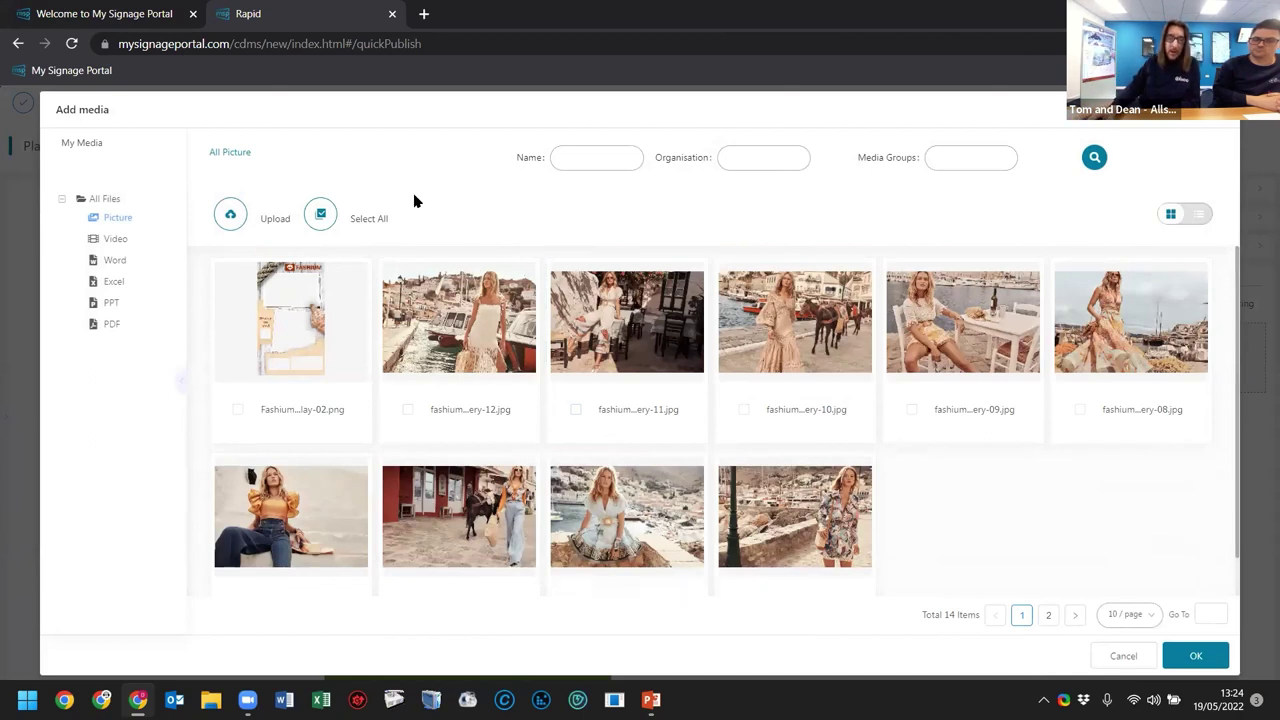
Open the Upload dialog from the Add media window
{"action": "left_click", "coordinate": [231, 220]}
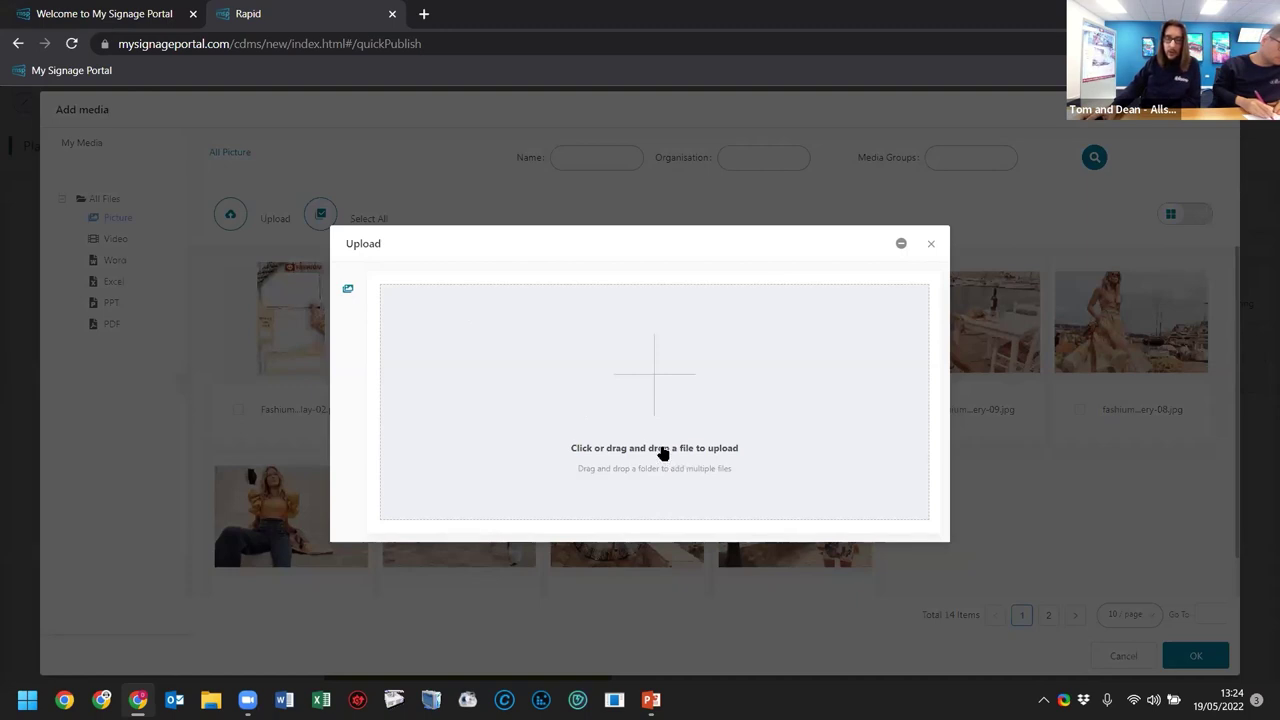
Select the two JD advert images on the Desktop in the file browser
{"action": "left_click", "coordinate": [634, 365]}
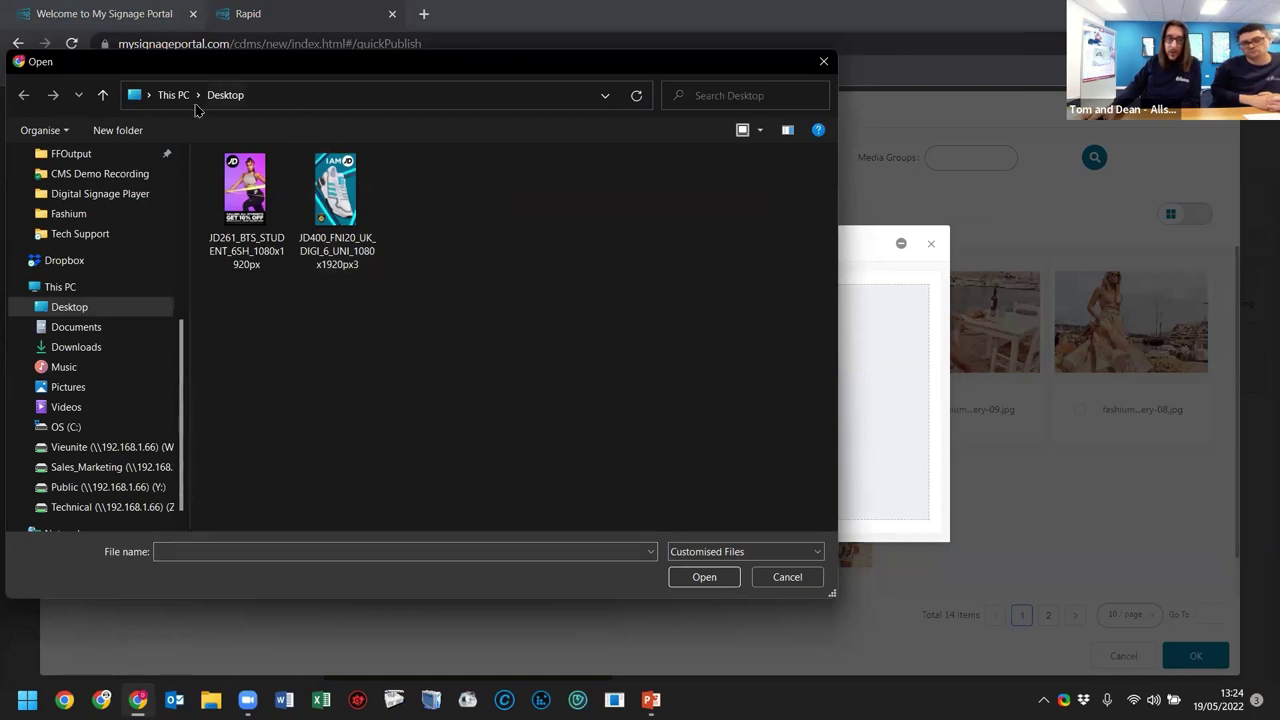
{"action": "left_click_drag", "start_coordinate": [230, 322], "coordinate": [422, 165]}
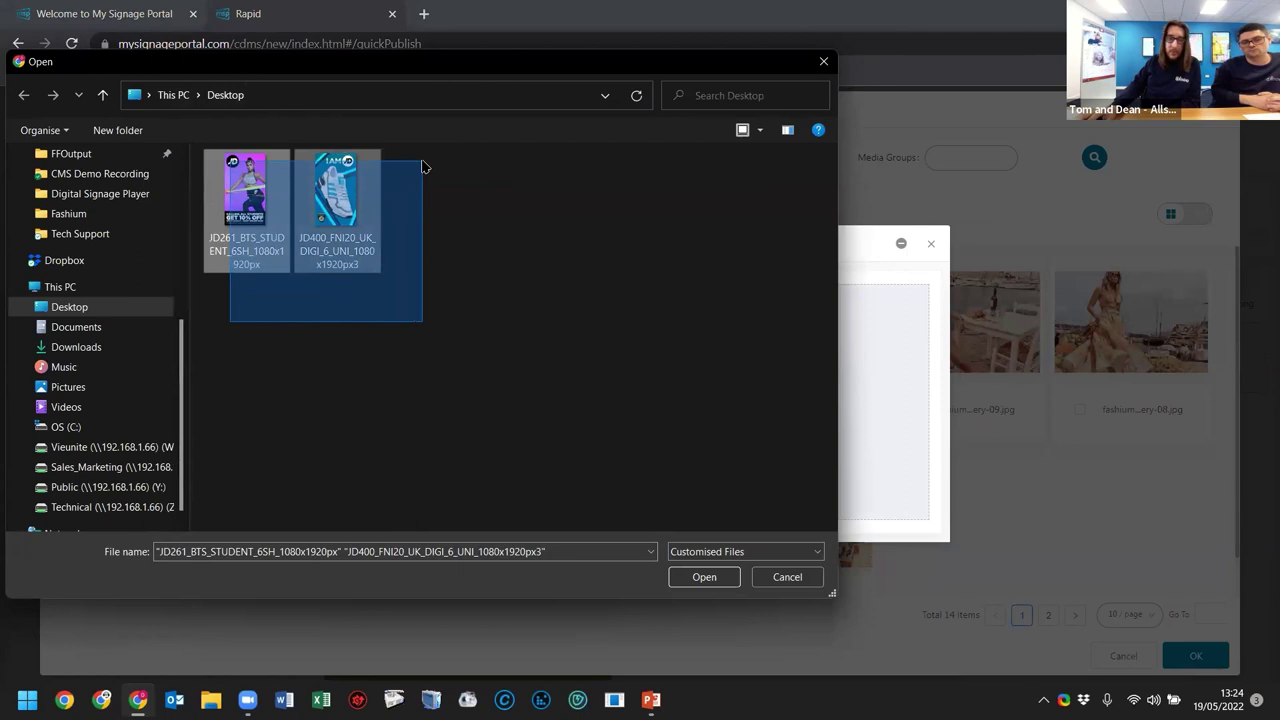
{"action": "left_click_drag", "start_coordinate": [422, 166], "coordinate": [420, 168]}
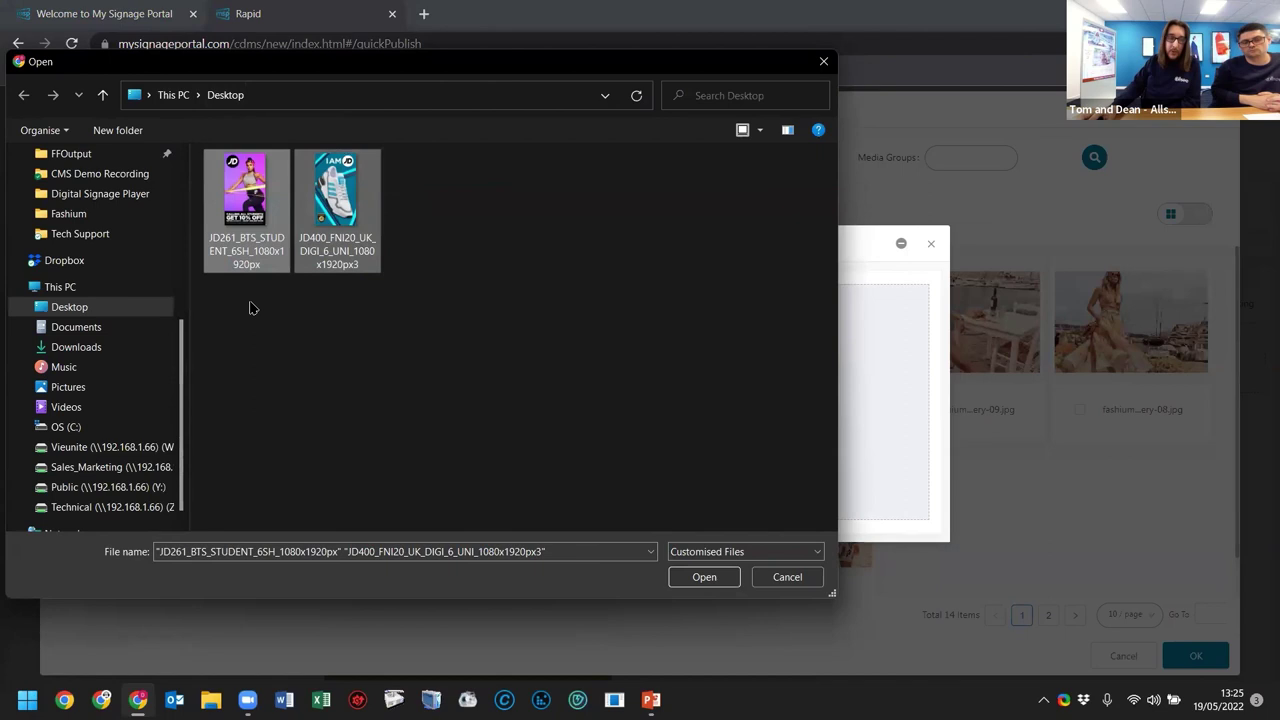
{"action": "key", "text": "Left"}
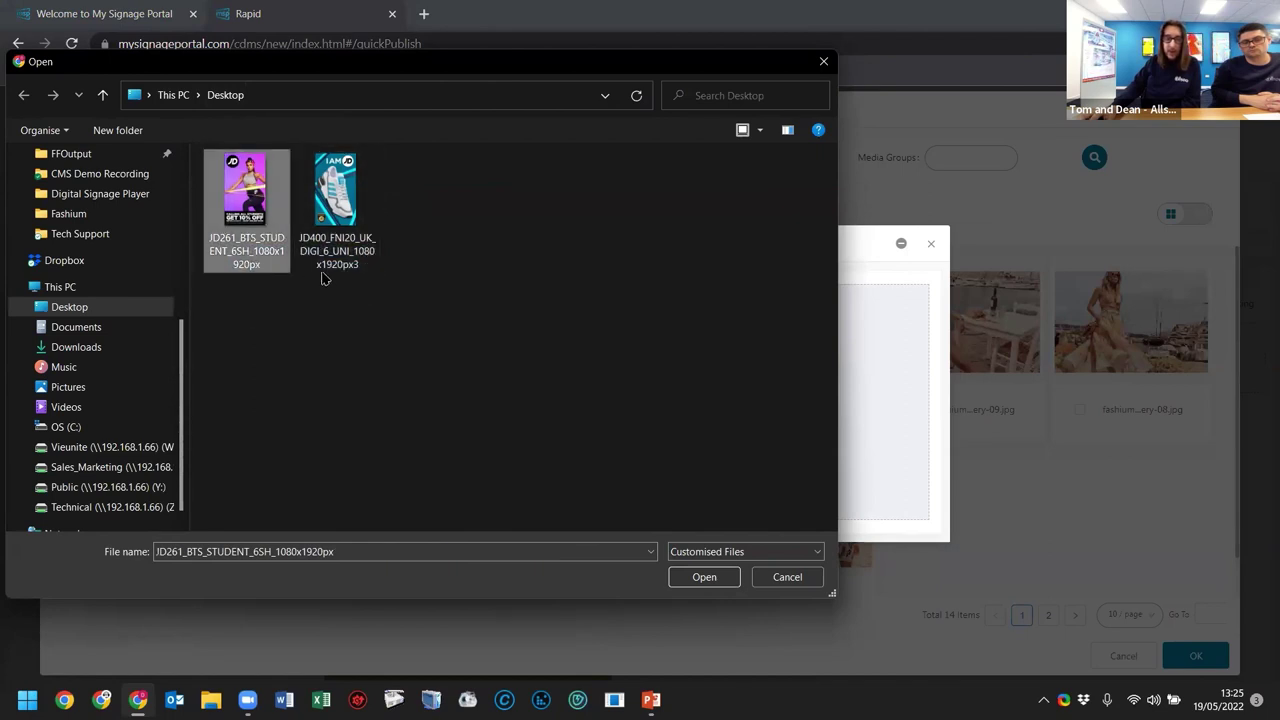
{"action": "key", "text": "ctrl+a"}
Upload the selected JD images and switch back to the portal in Chrome
{"action": "left_click", "coordinate": [704, 578]}
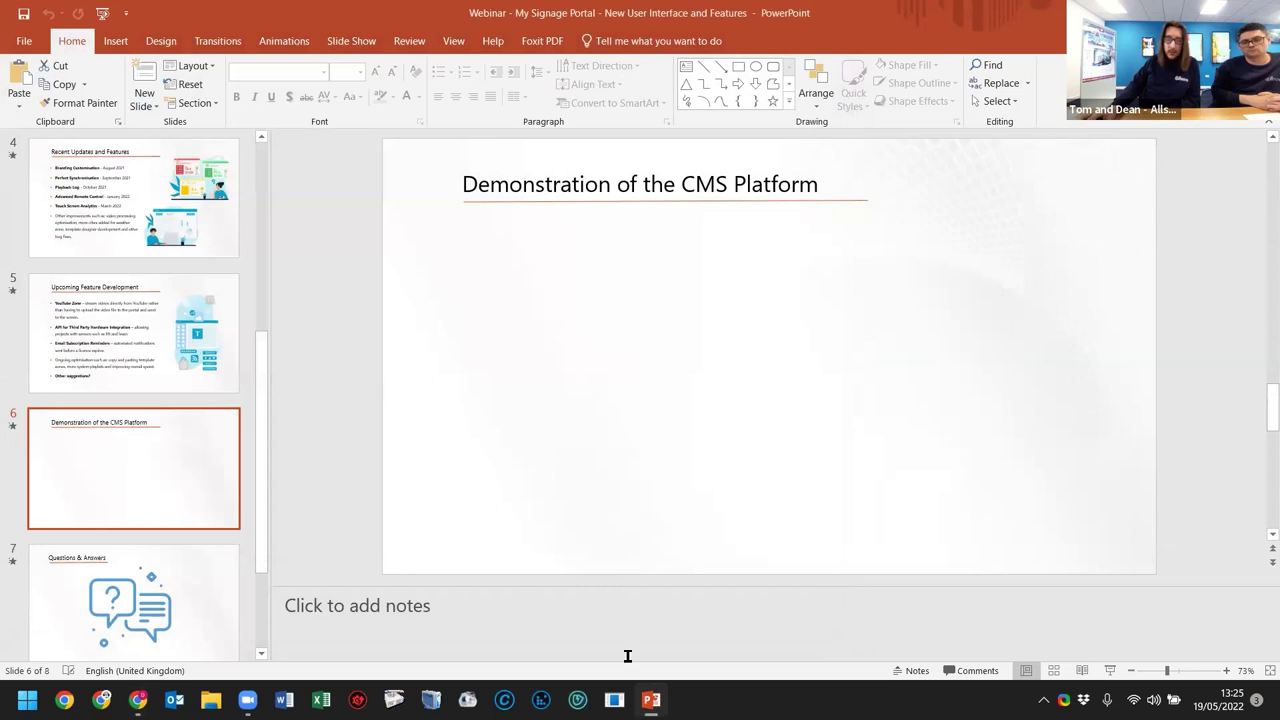
{"action": "left_click", "coordinate": [137, 700]}
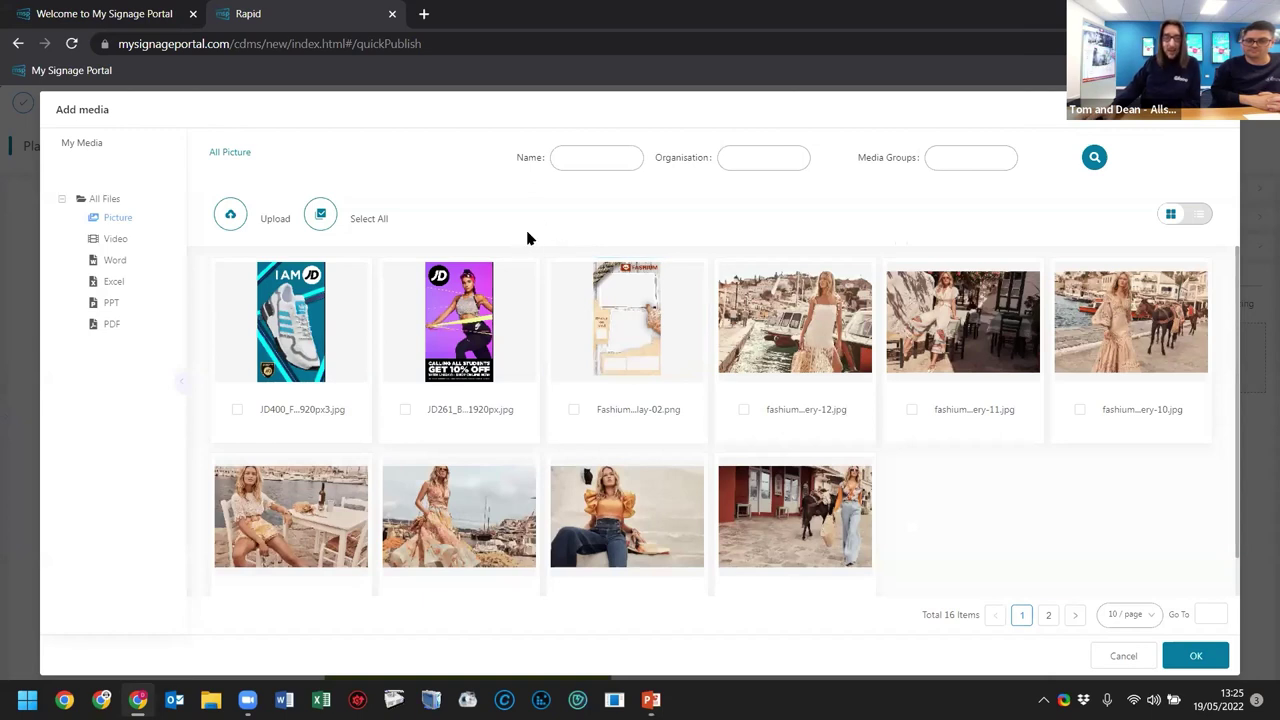
Tick the JD400 trainer and JD261 student images and add them to the playlist
{"action": "scroll", "coordinate": [675, 346], "scroll_direction": "down", "scroll_amount": 1}
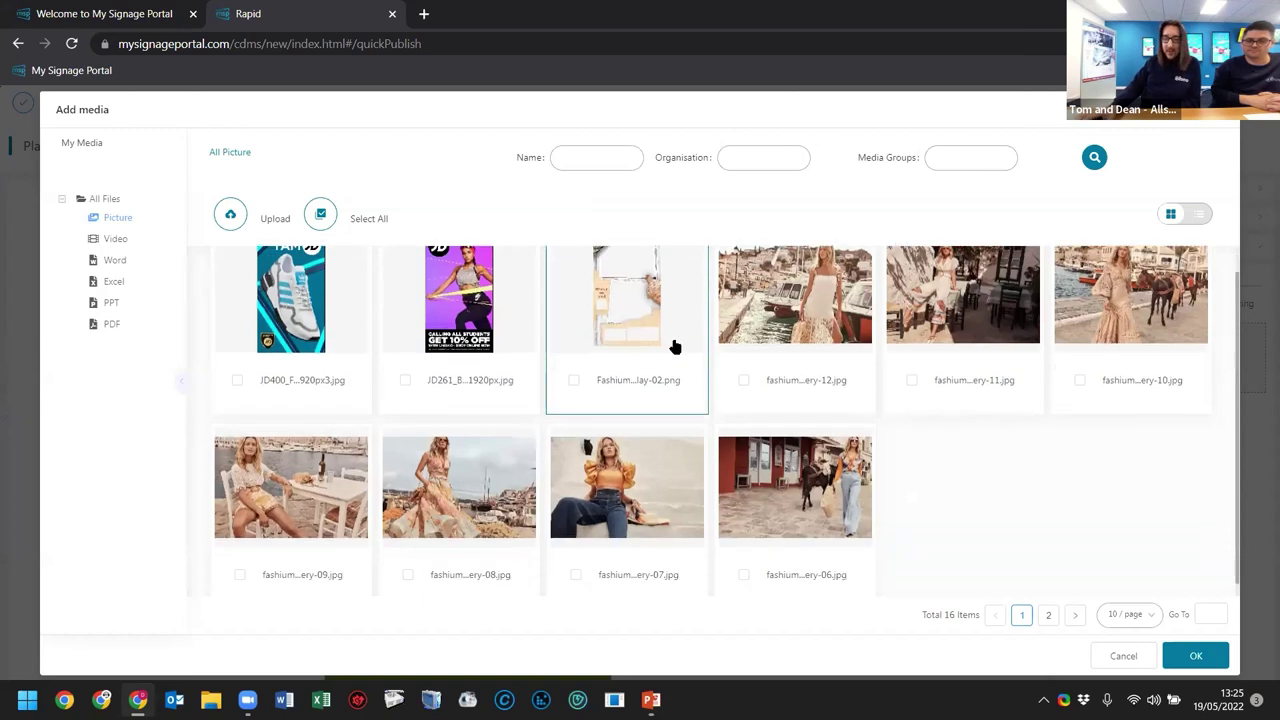
{"action": "scroll", "coordinate": [610, 360], "scroll_direction": "up", "scroll_amount": 1}
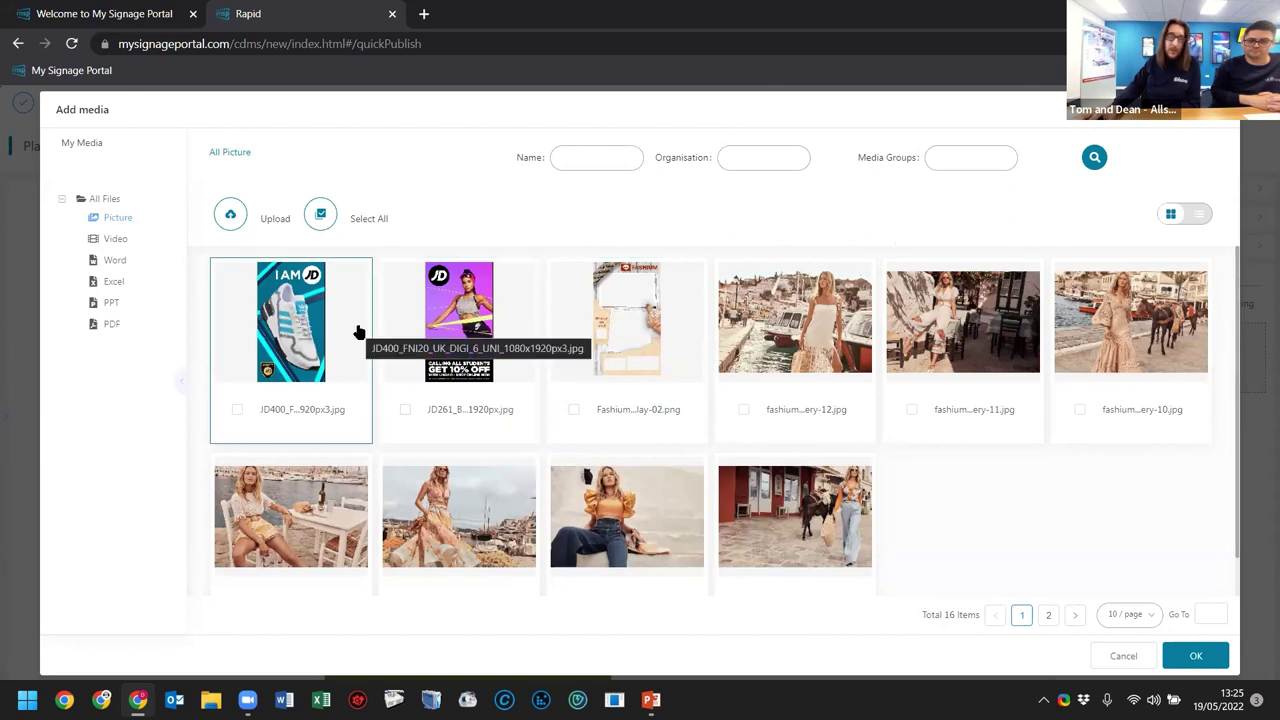
{"action": "left_click", "coordinate": [313, 414]}
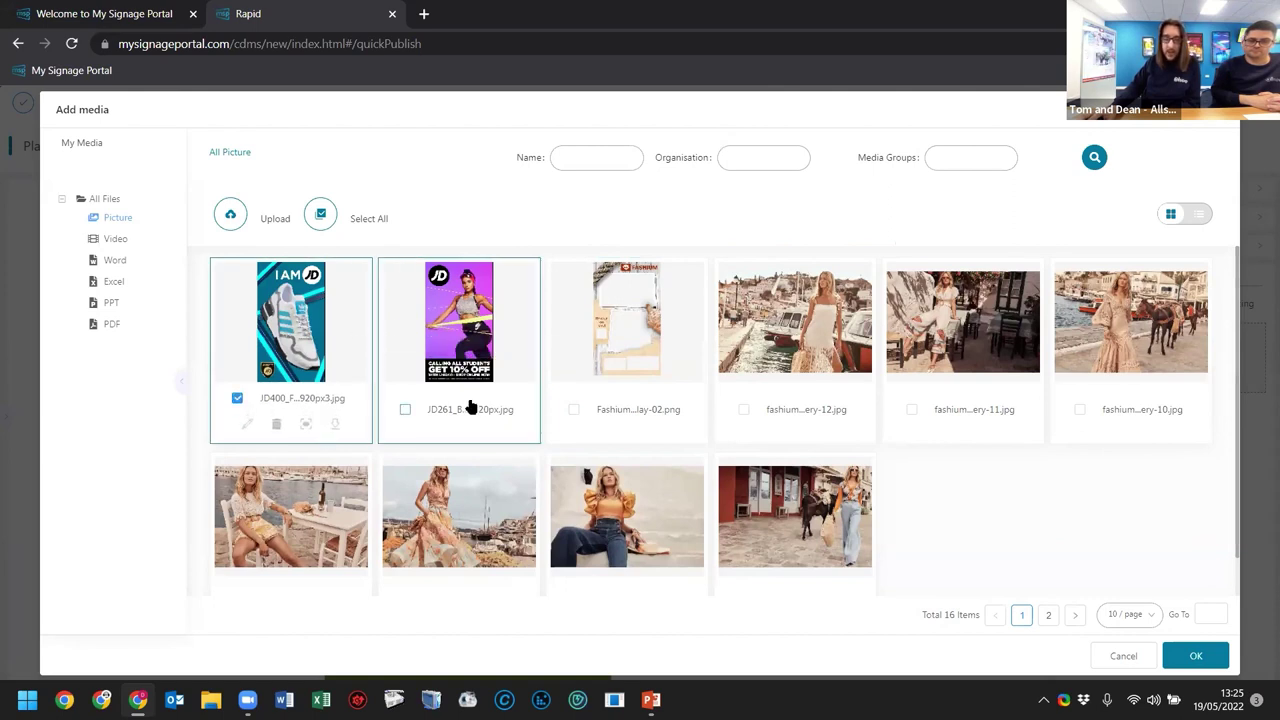
{"action": "left_click", "coordinate": [414, 408]}
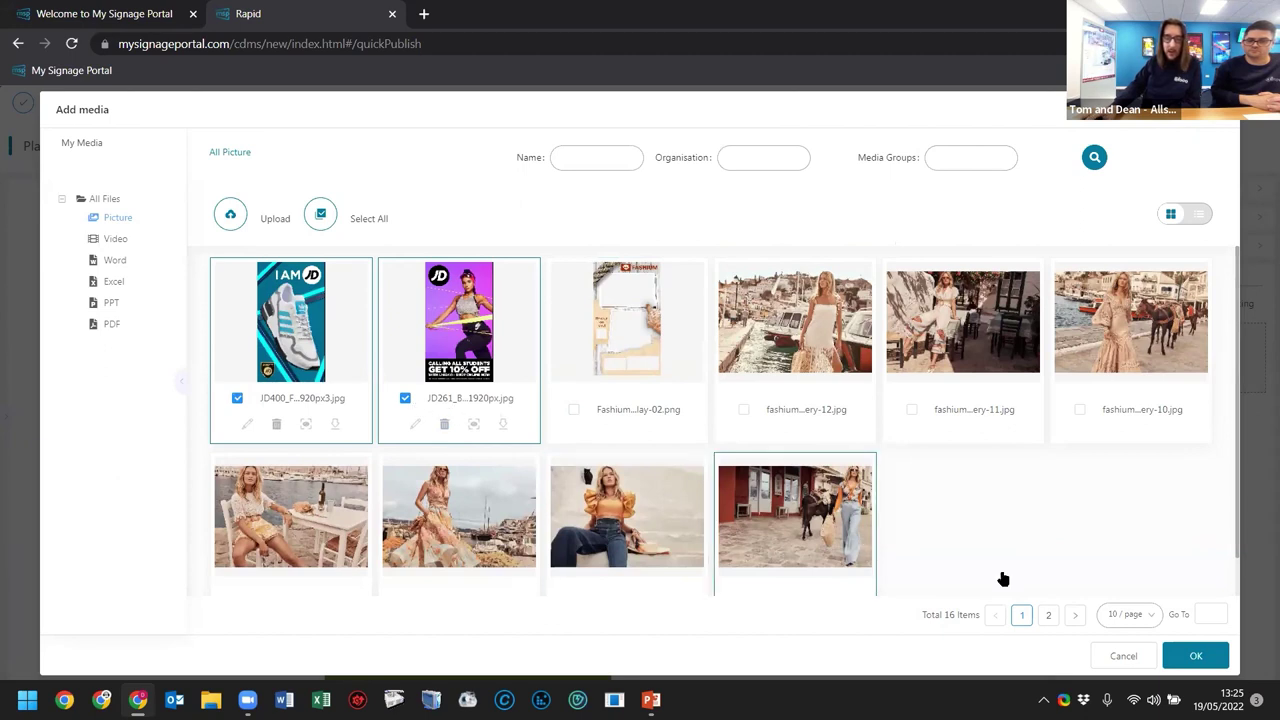
{"action": "left_click", "coordinate": [1195, 655]}
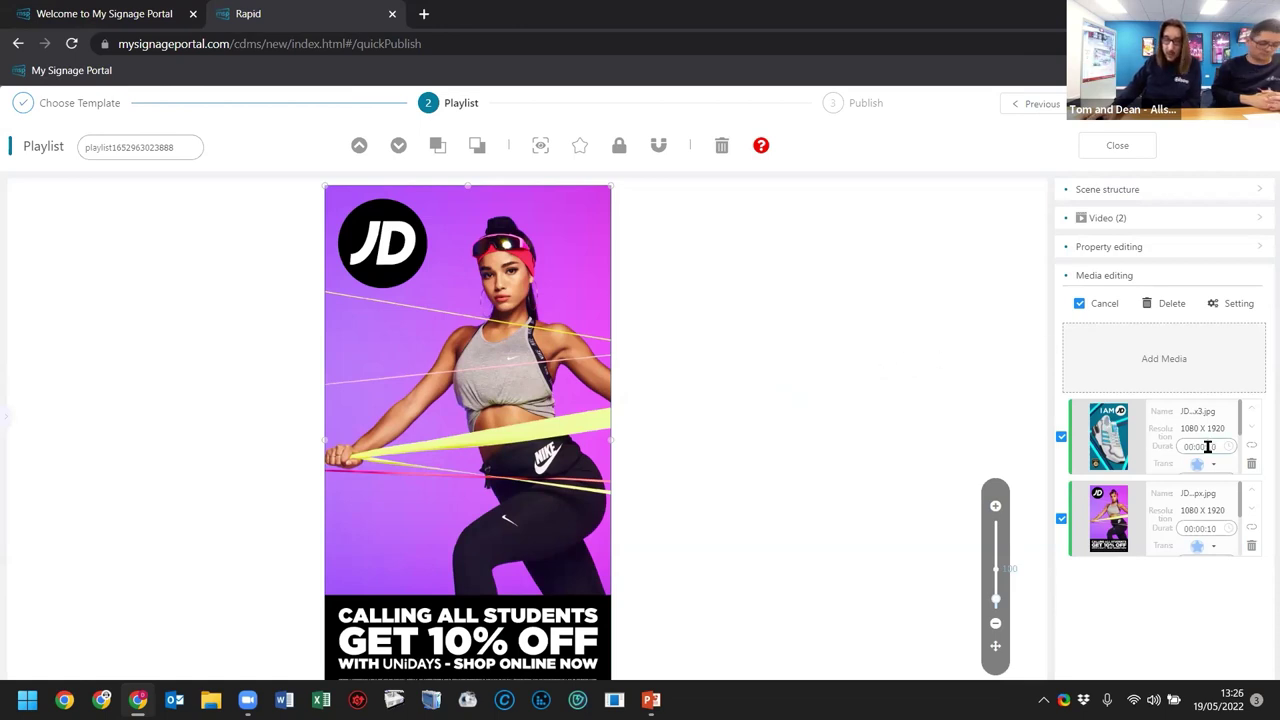
Set the first JD trainer image's duration to 00:00:03 and preview the playlist
{"action": "left_click", "coordinate": [777, 123]}
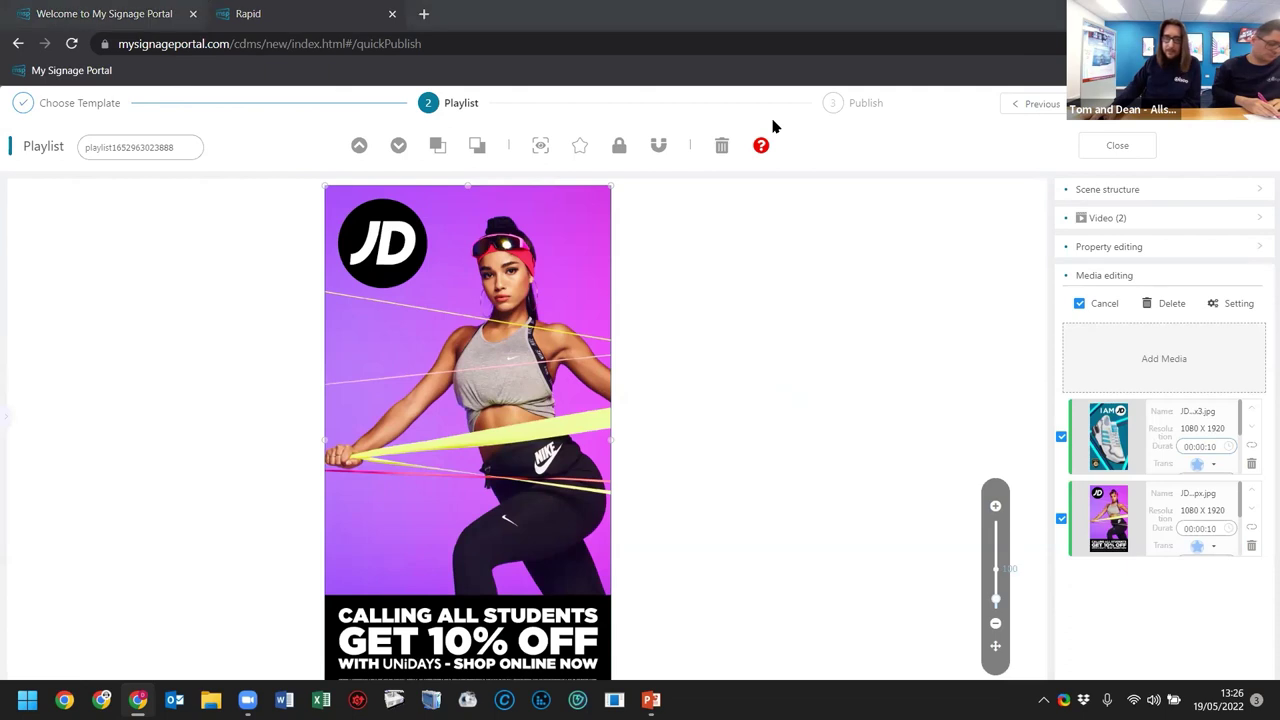
{"action": "left_click", "coordinate": [1210, 449]}
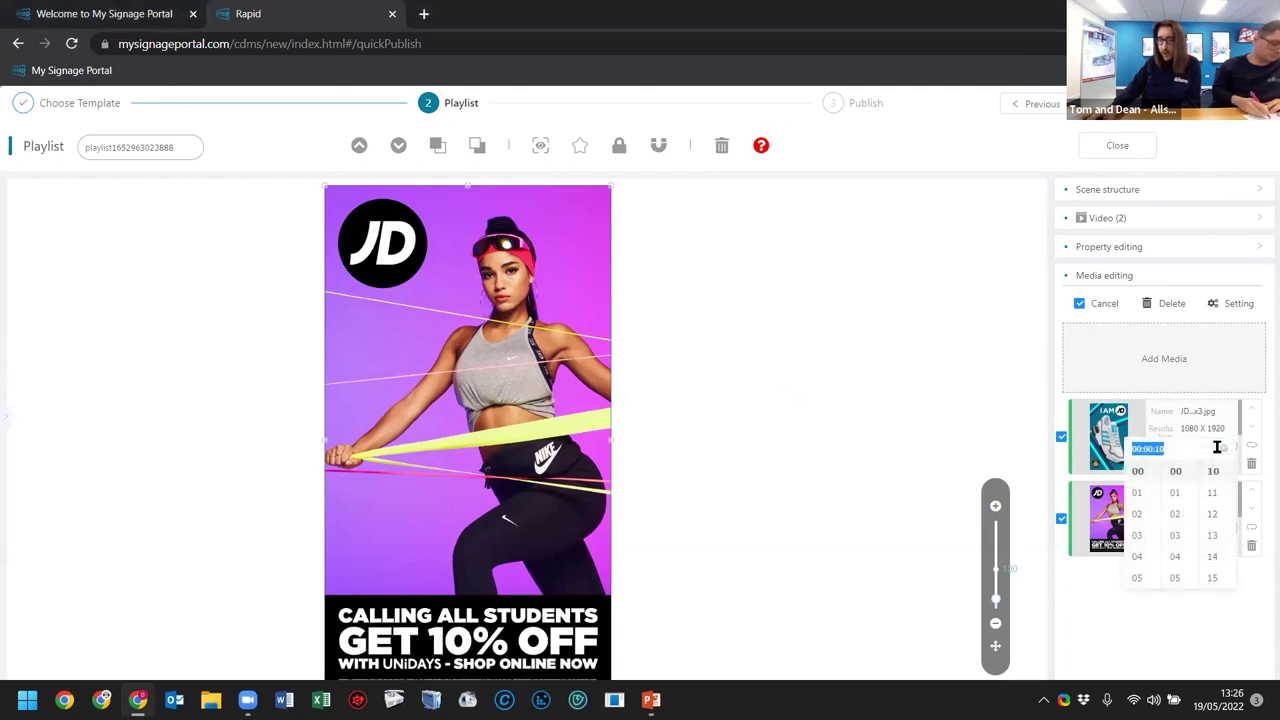
{"action": "left_click", "coordinate": [1213, 488]}
{"action": "left_click", "coordinate": [983, 430]}
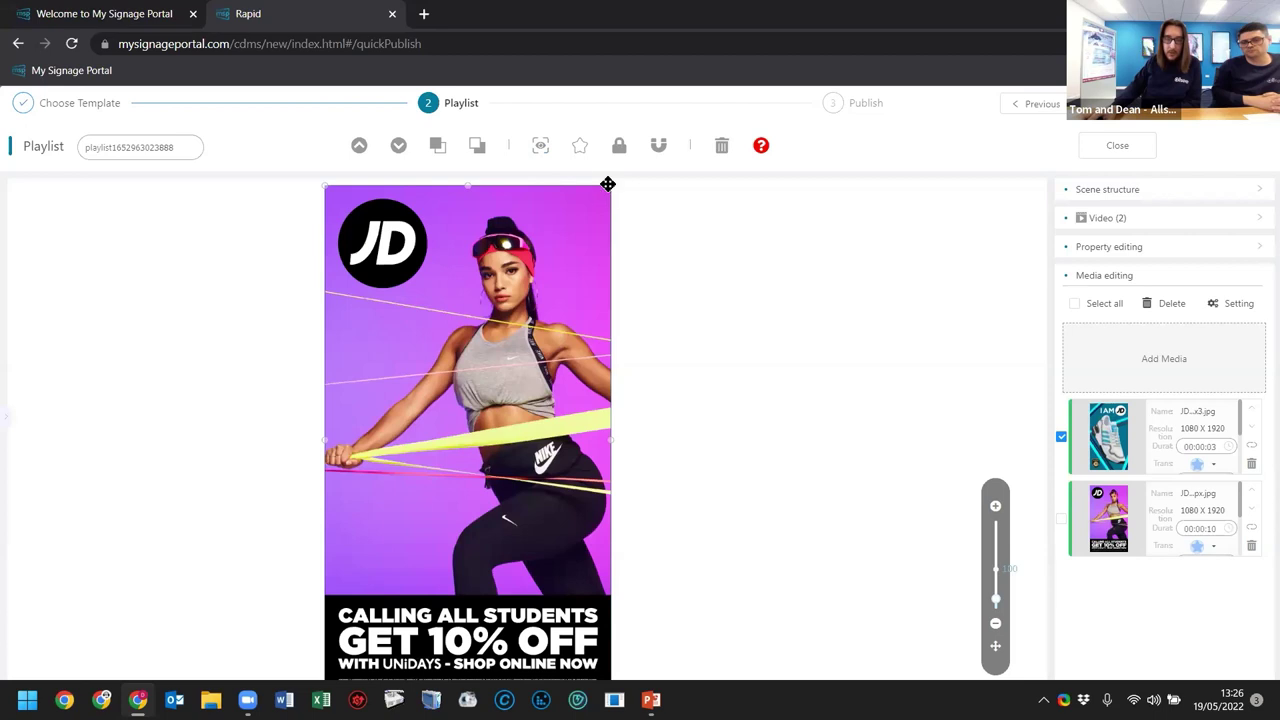
{"action": "left_click", "coordinate": [546, 153]}
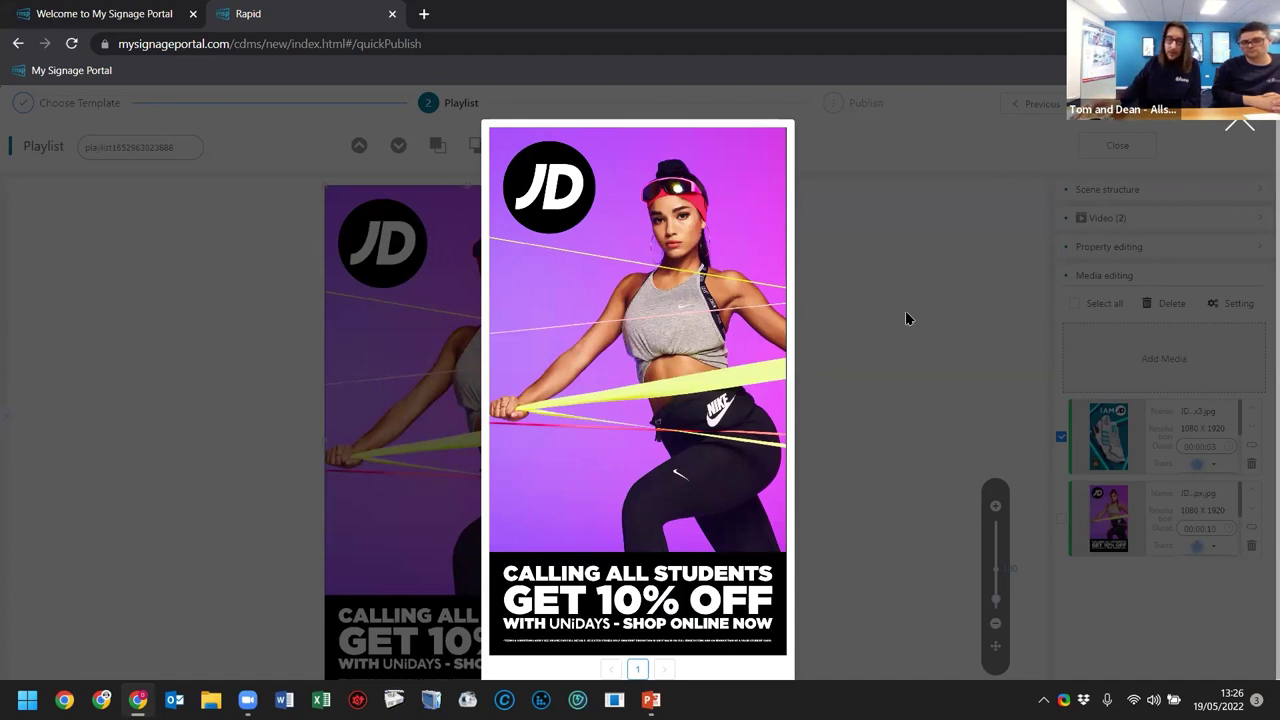
Close the playlist preview so the playlist saves and moves to Publish
{"action": "left_click", "coordinate": [1238, 128]}
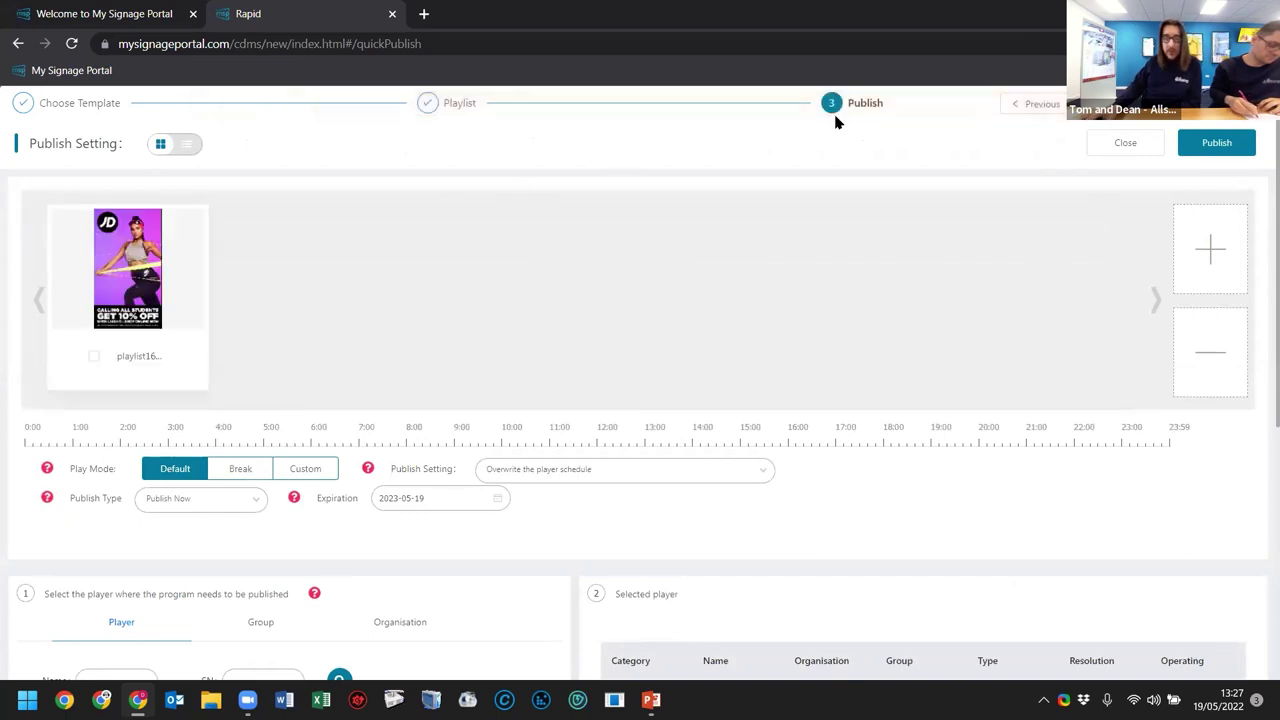
Select the Freestanding 50 Inch player as the publish target
{"action": "scroll", "coordinate": [395, 406], "scroll_direction": "down", "scroll_amount": 2}
{"action": "scroll", "coordinate": [386, 397], "scroll_direction": "up", "scroll_amount": 2}
{"action": "scroll", "coordinate": [353, 305], "scroll_direction": "down", "scroll_amount": 4}
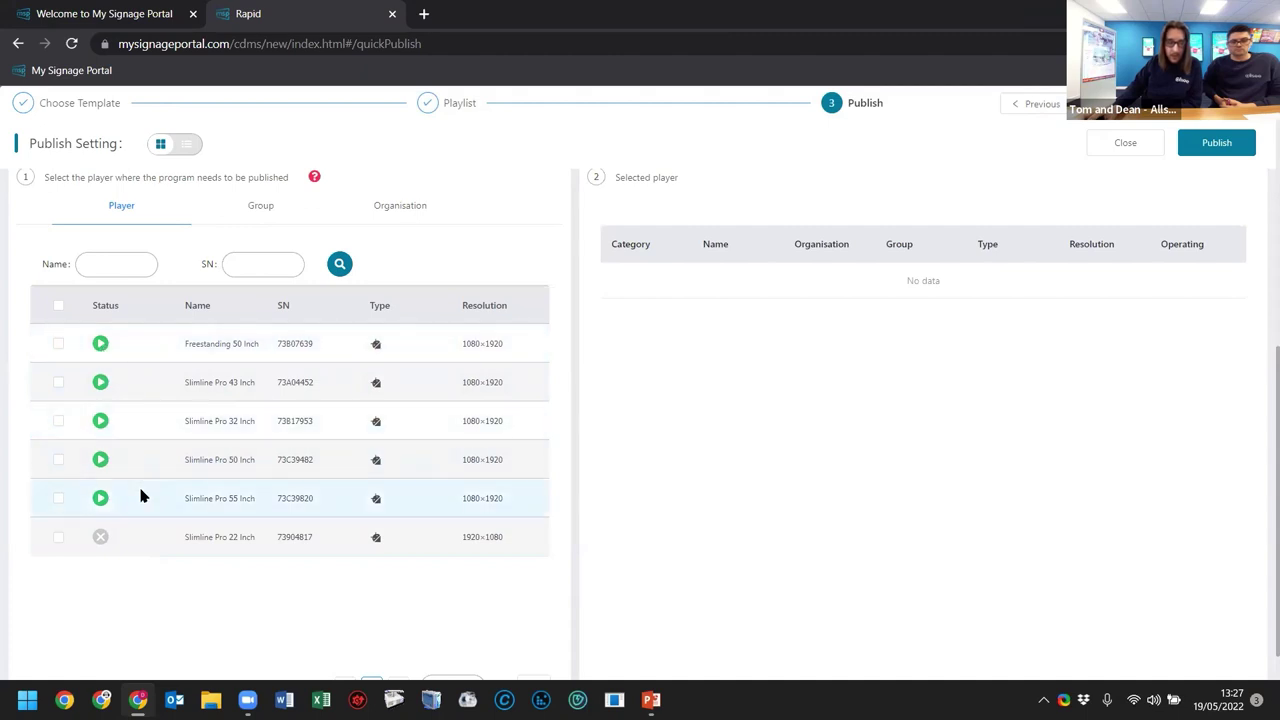
{"action": "left_click", "coordinate": [140, 345]}
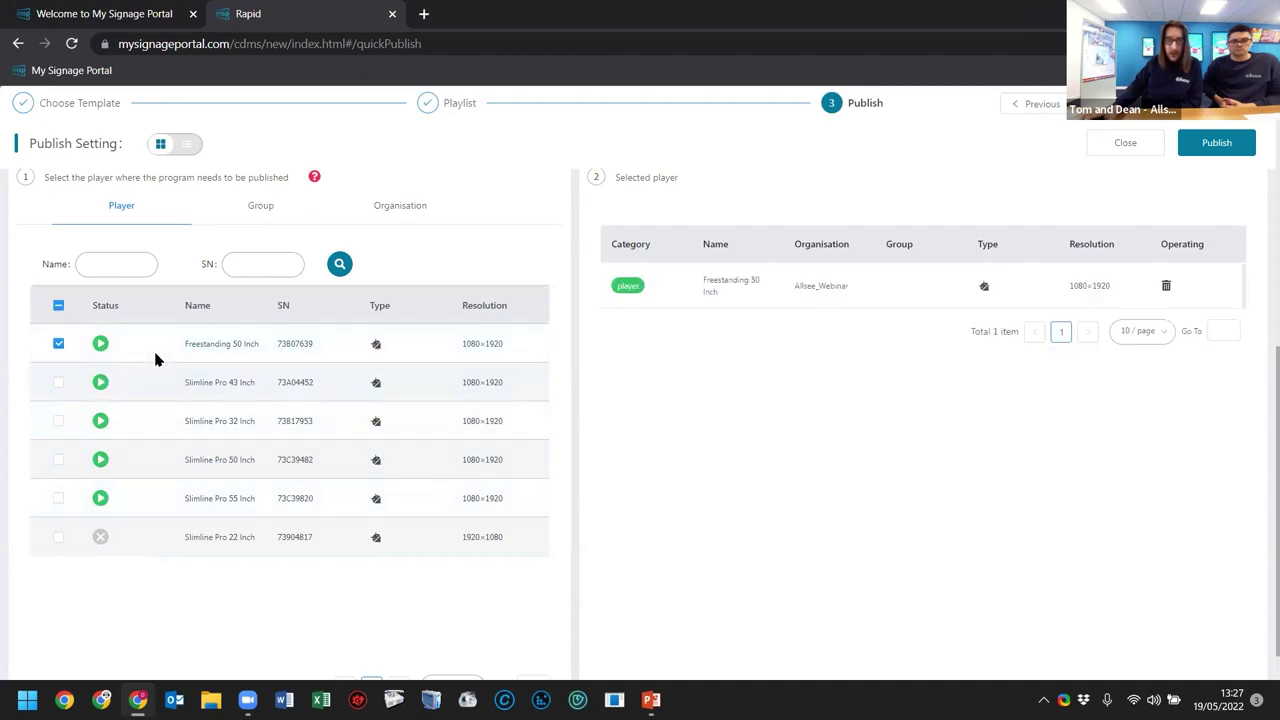
{"action": "scroll", "coordinate": [158, 363], "scroll_direction": "up", "scroll_amount": 5}
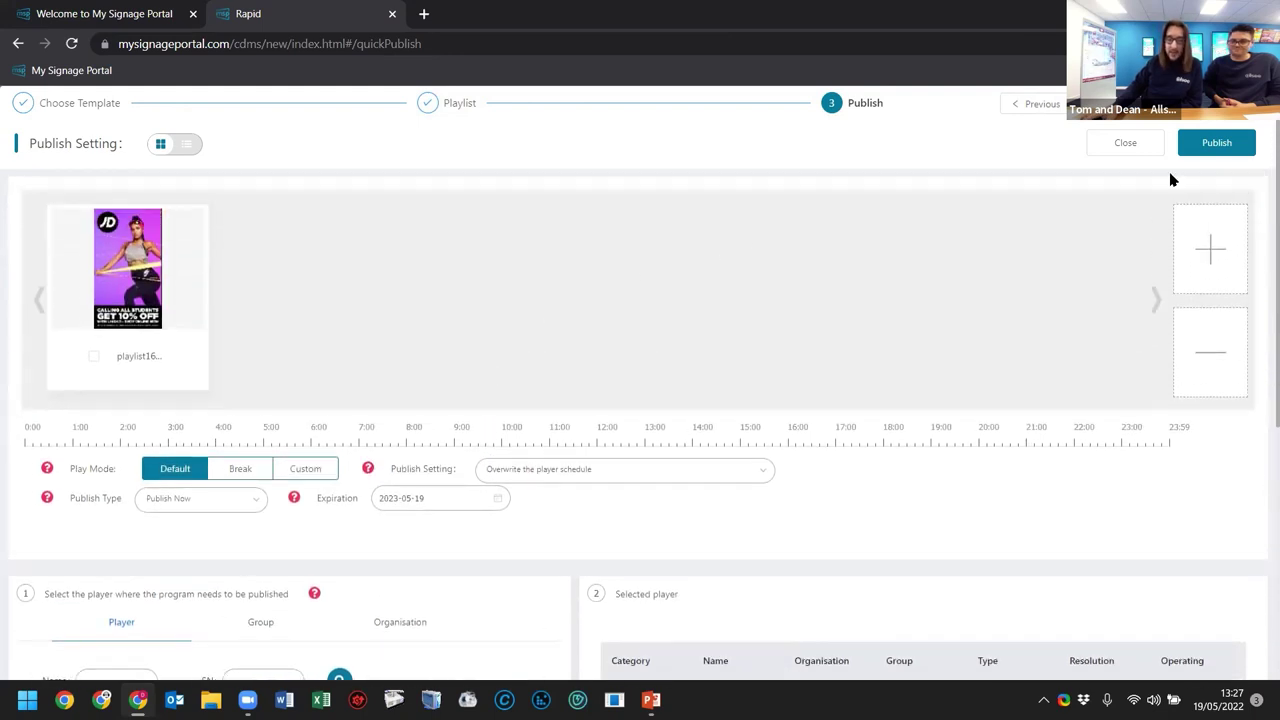
{"action": "scroll", "coordinate": [1034, 340], "scroll_direction": "down", "scroll_amount": 2}
{"action": "scroll", "coordinate": [853, 342], "scroll_direction": "up", "scroll_amount": 1}
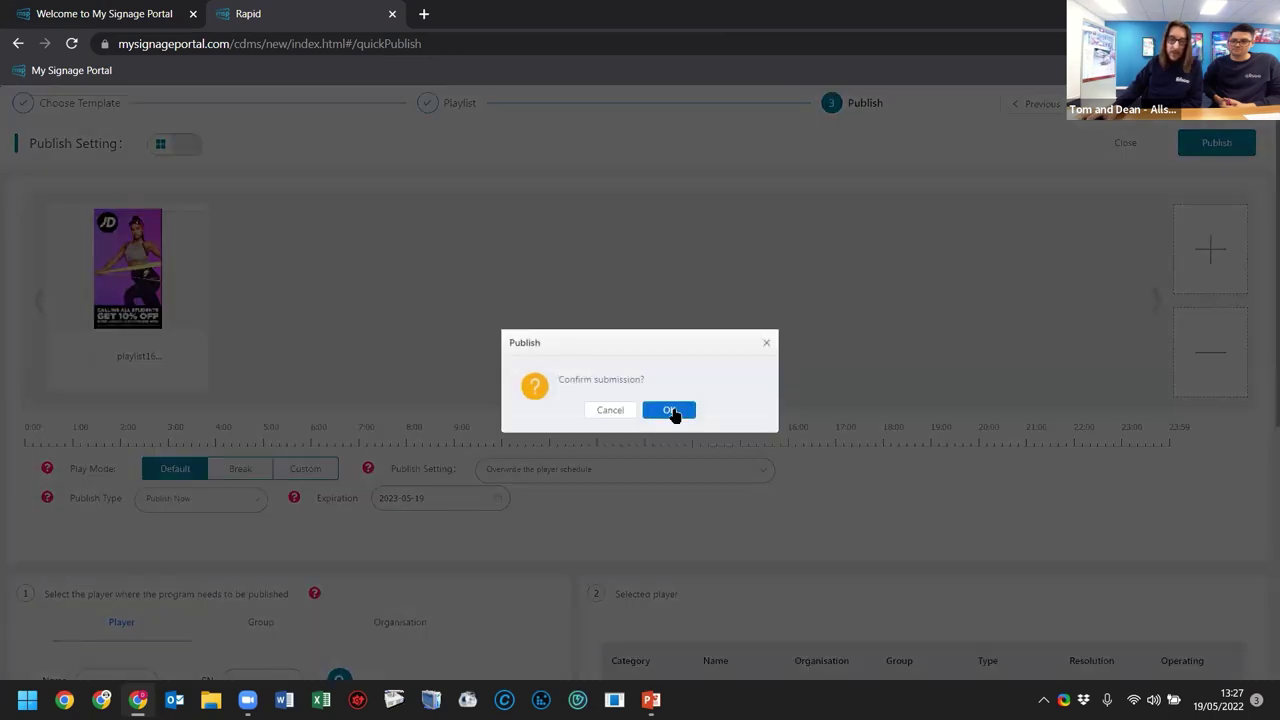
Confirm submission of the JD playlist to the Freestanding 50 Inch player
{"action": "left_click", "coordinate": [669, 409]}
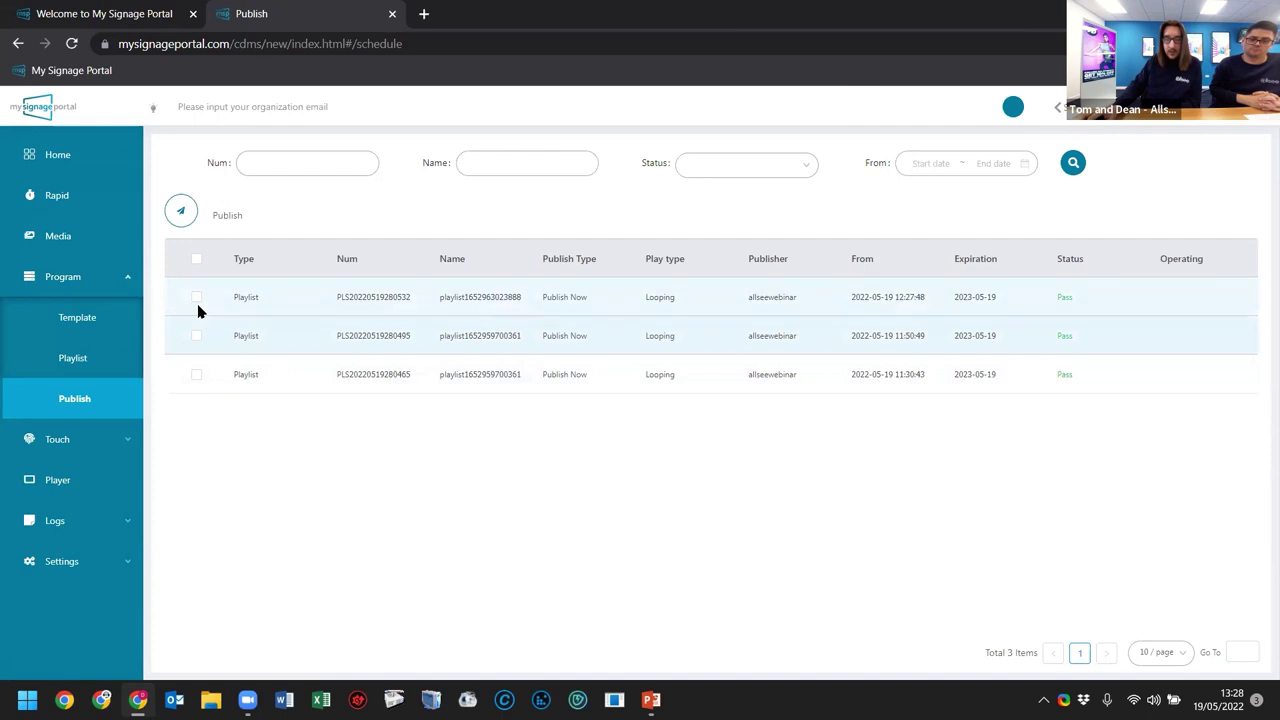
Open the My Media picture library from the sidebar
{"action": "left_click", "coordinate": [98, 233]}
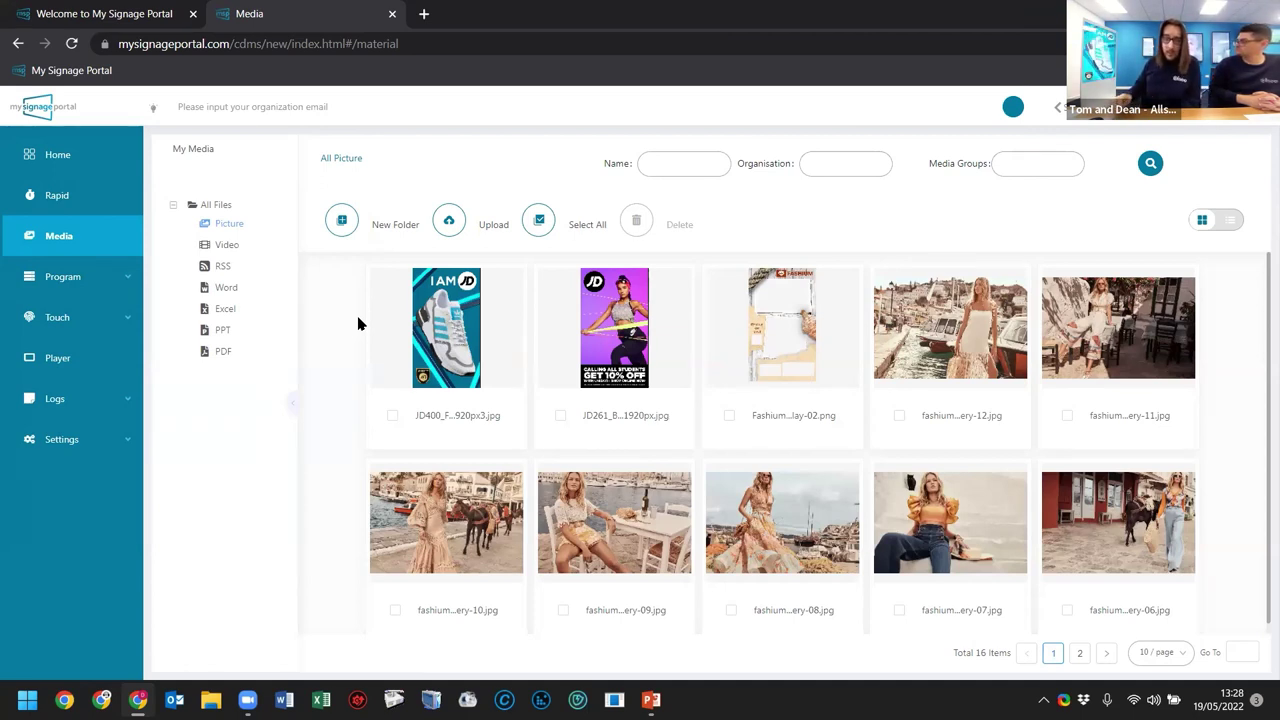
{"action": "scroll", "coordinate": [432, 388], "scroll_direction": "down", "scroll_amount": 1}
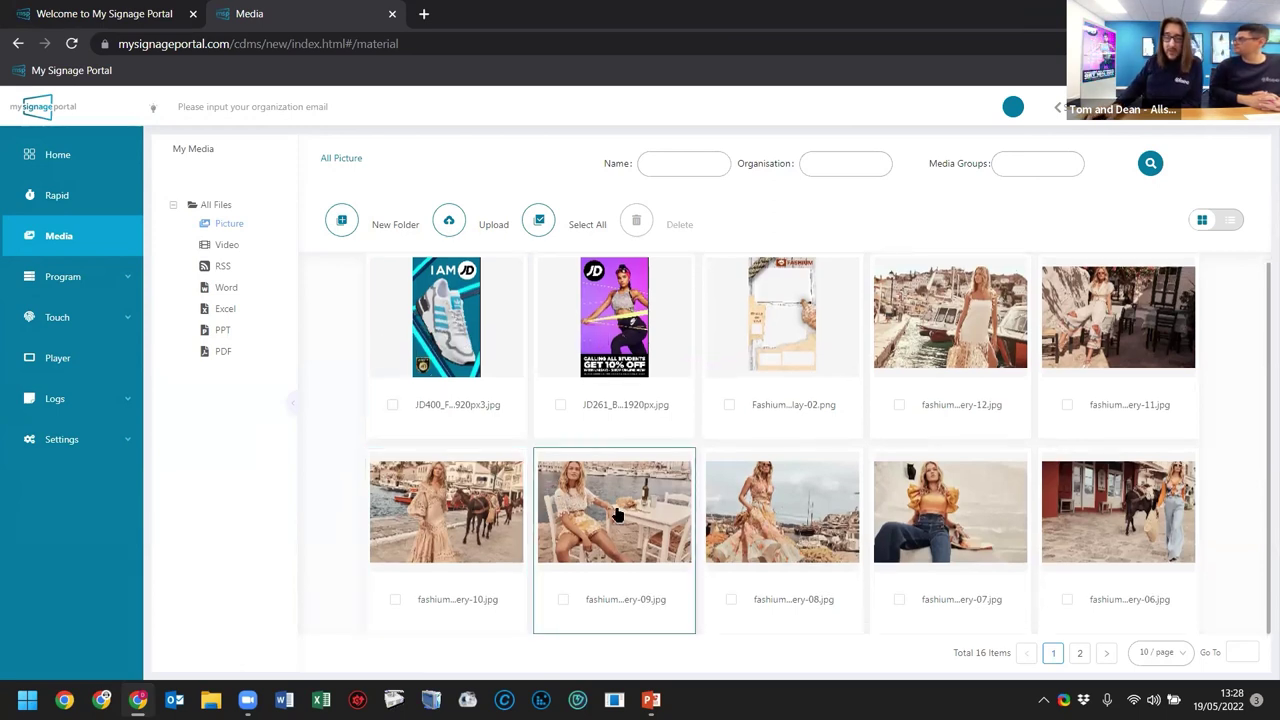
{"action": "scroll", "coordinate": [517, 417], "scroll_direction": "up", "scroll_amount": 1}
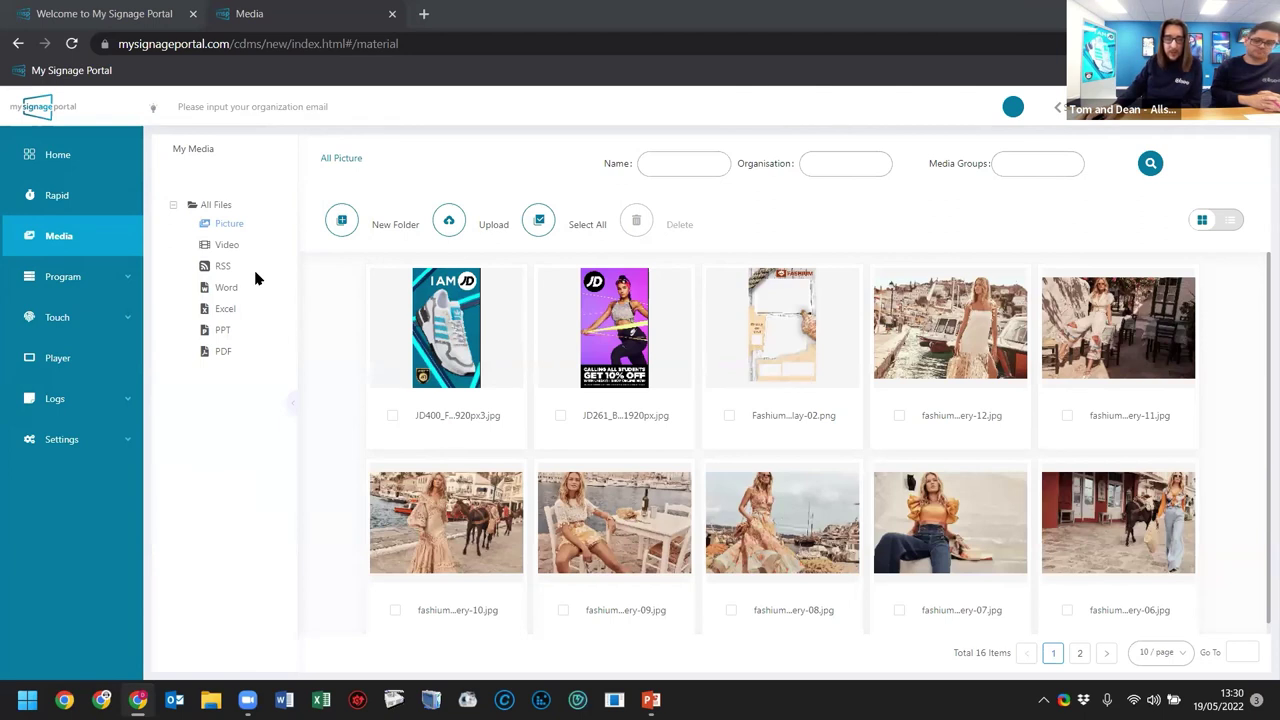
Show the User Template list under Program > Template, listing the Webinar template
{"action": "left_click", "coordinate": [93, 279]}
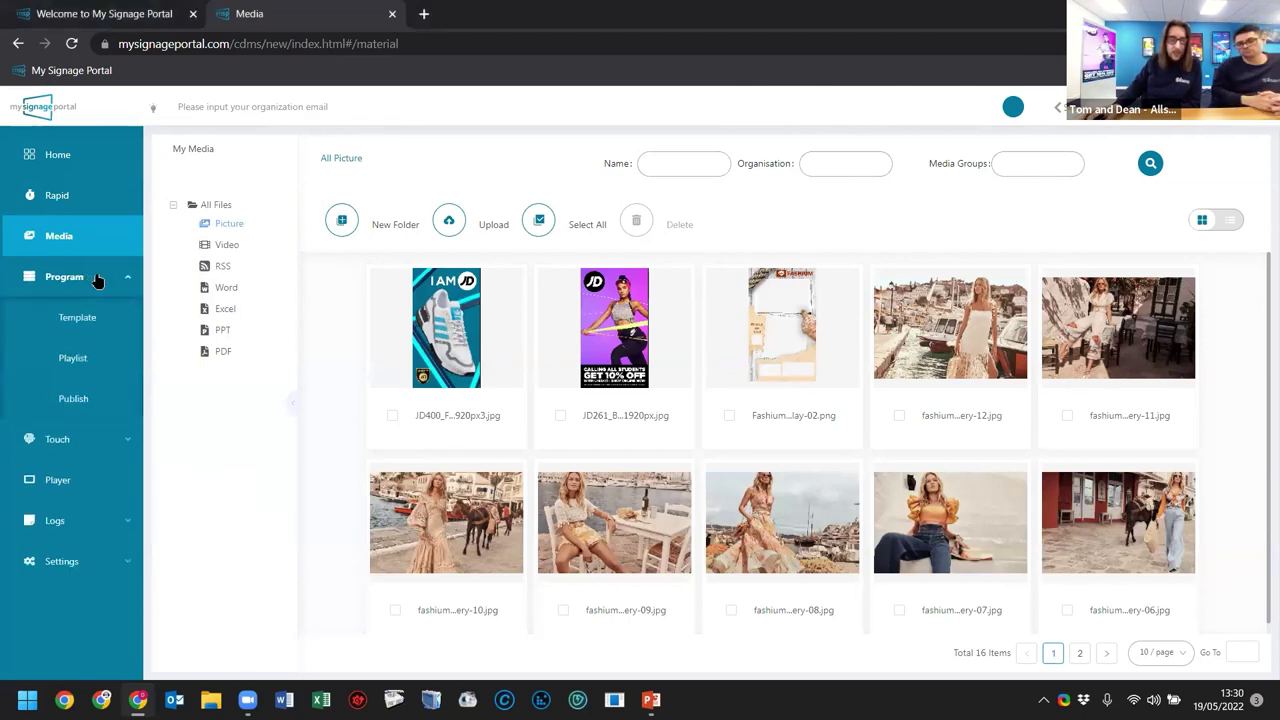
{"action": "left_click", "coordinate": [109, 334]}
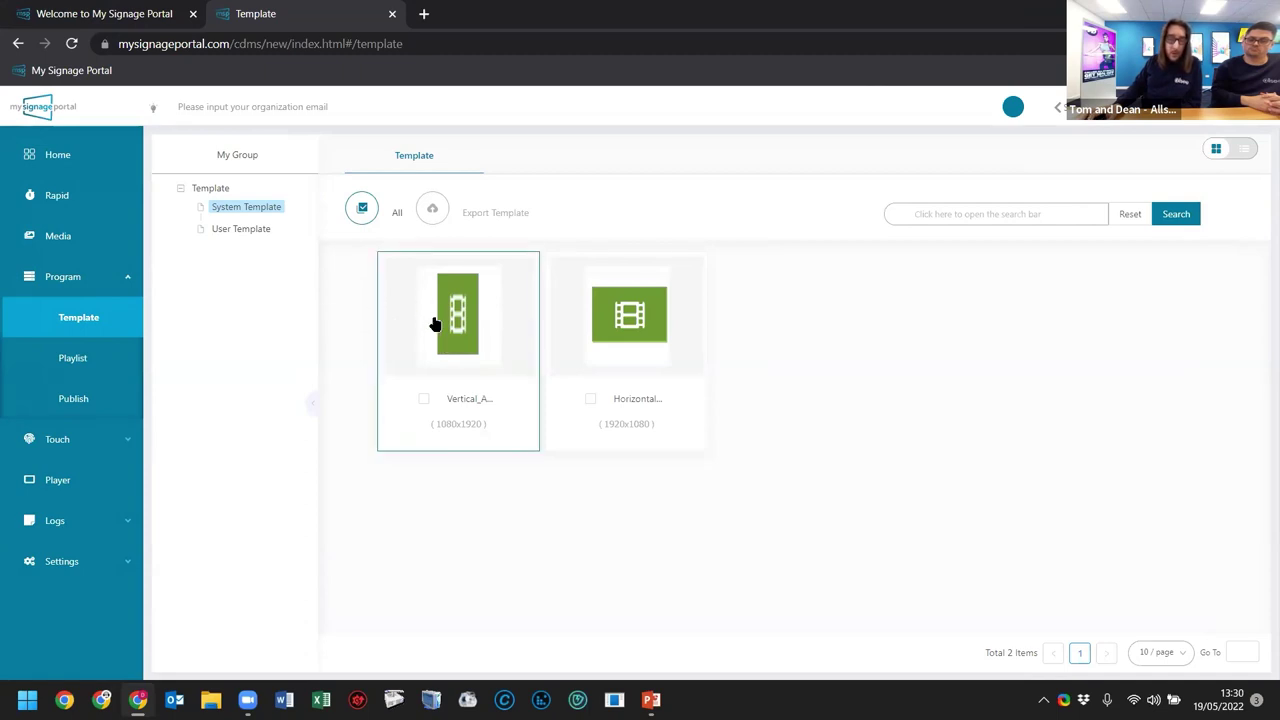
{"action": "left_click", "coordinate": [250, 232]}
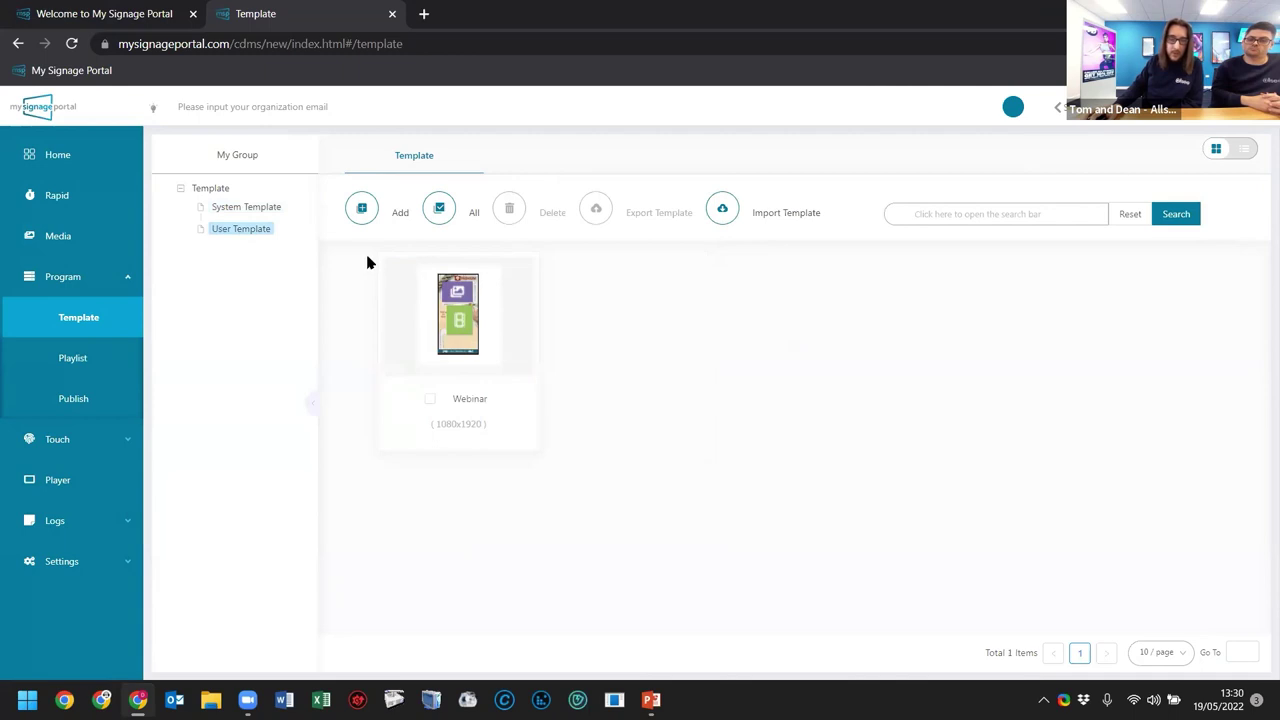
Add a template named Webinar2 with Vertical resolution and open it in the editor
{"action": "left_click", "coordinate": [364, 212]}
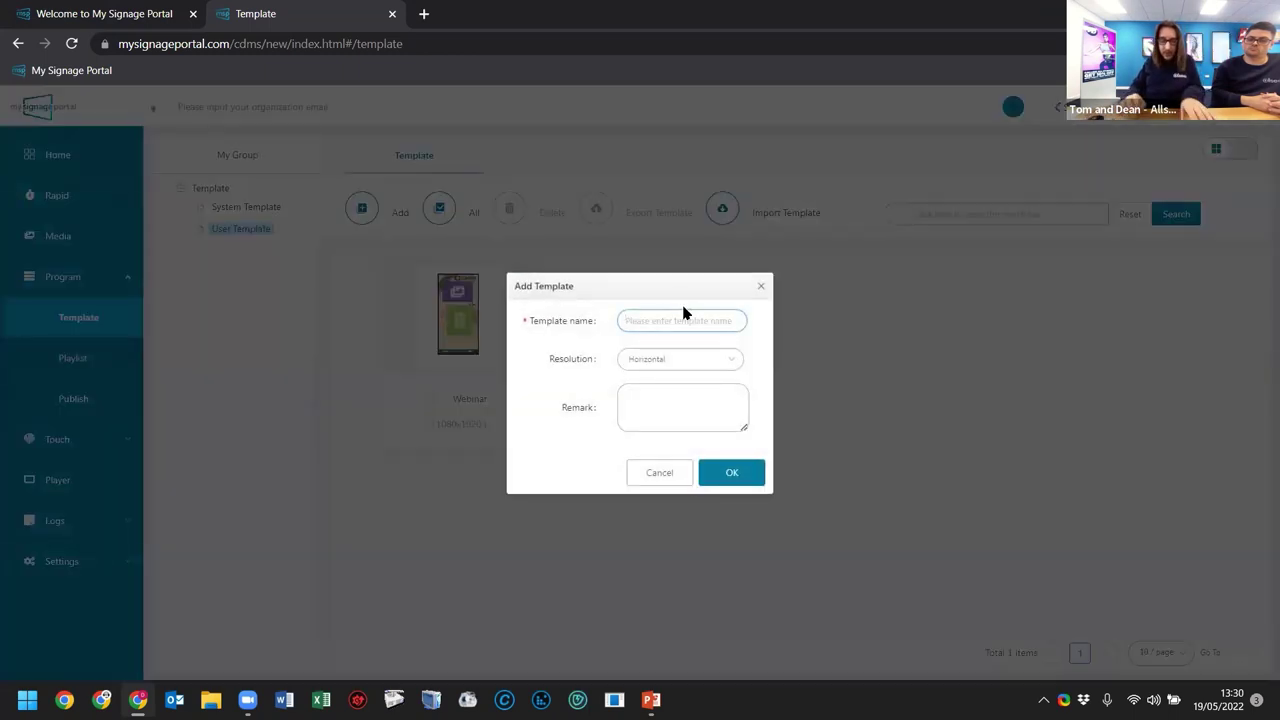
{"action": "type", "text": "Webinar2"}
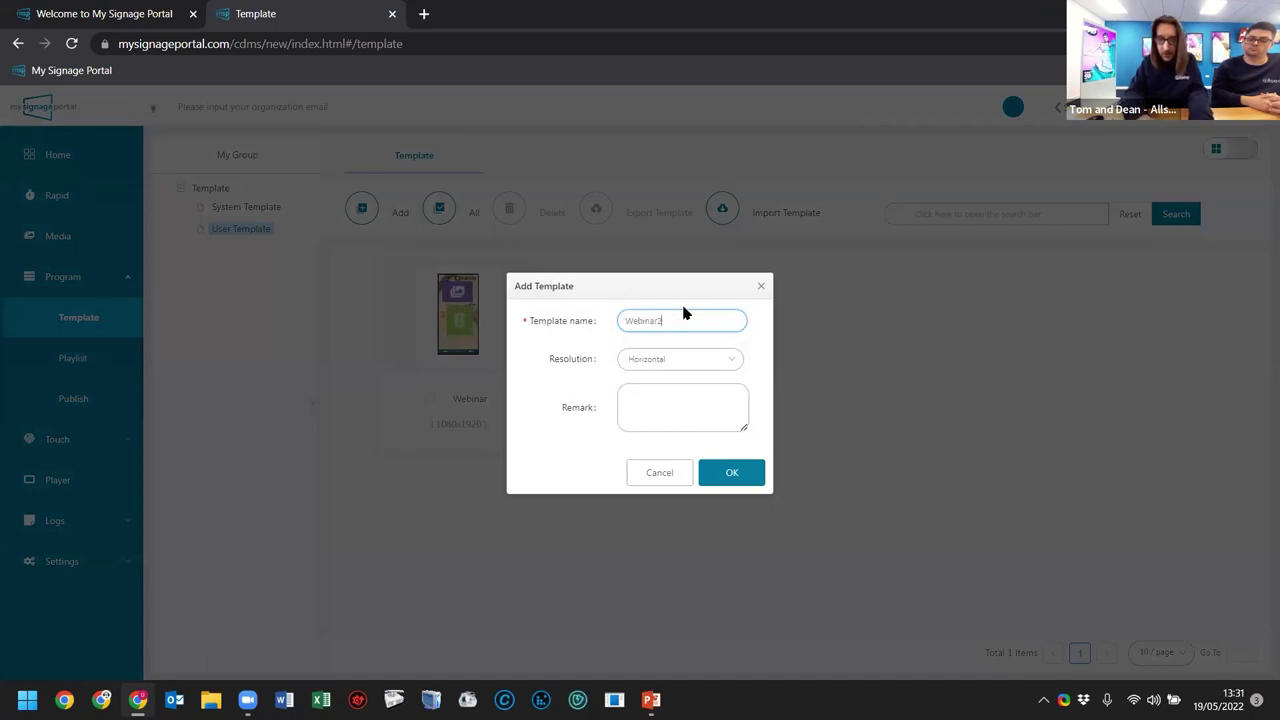
{"action": "left_click", "coordinate": [580, 370]}
{"action": "left_click", "coordinate": [706, 365]}
{"action": "left_click", "coordinate": [693, 407]}
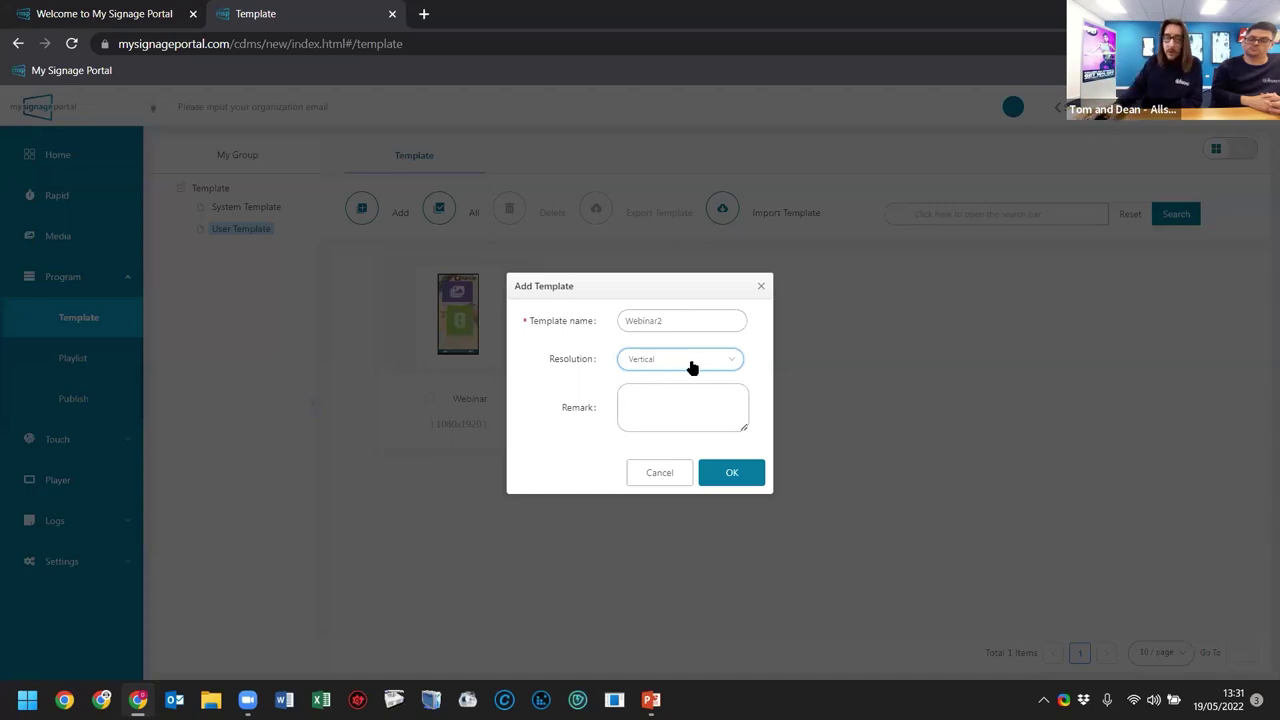
{"action": "left_click", "coordinate": [733, 475]}
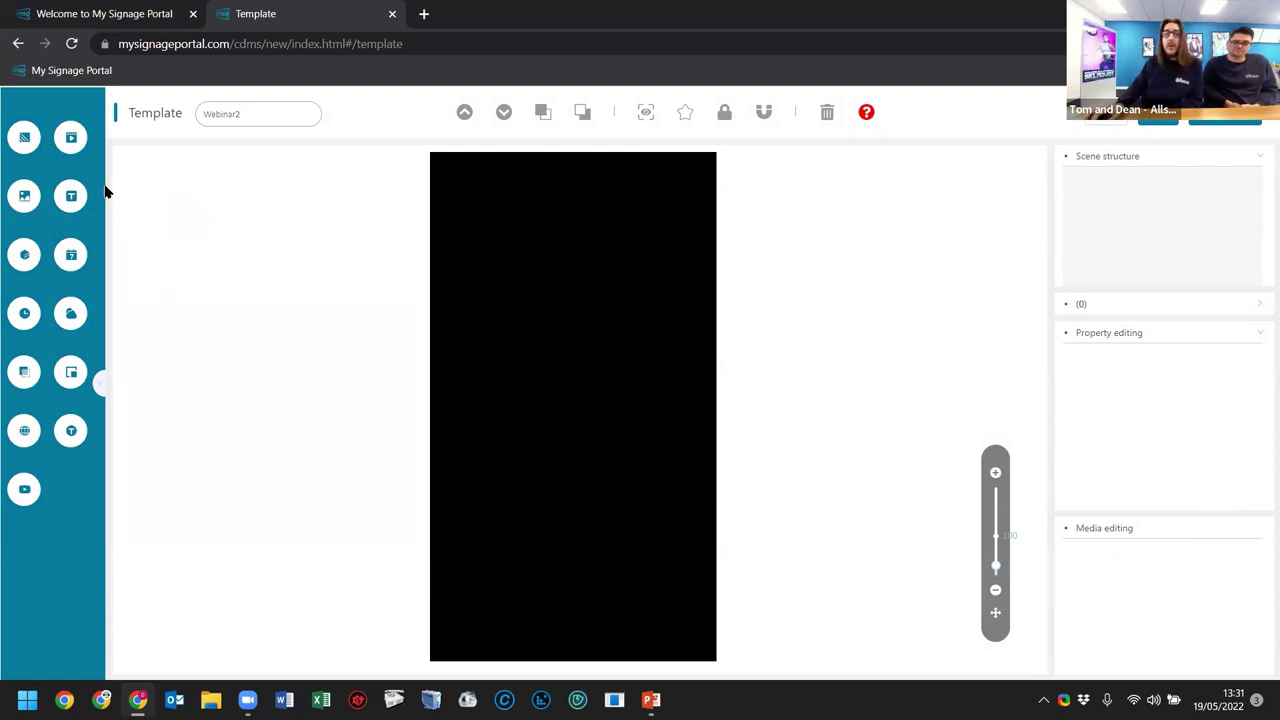
Open the Add scenes background dialog for the Webinar2 Homepage scene
{"action": "left_click", "coordinate": [19, 148]}
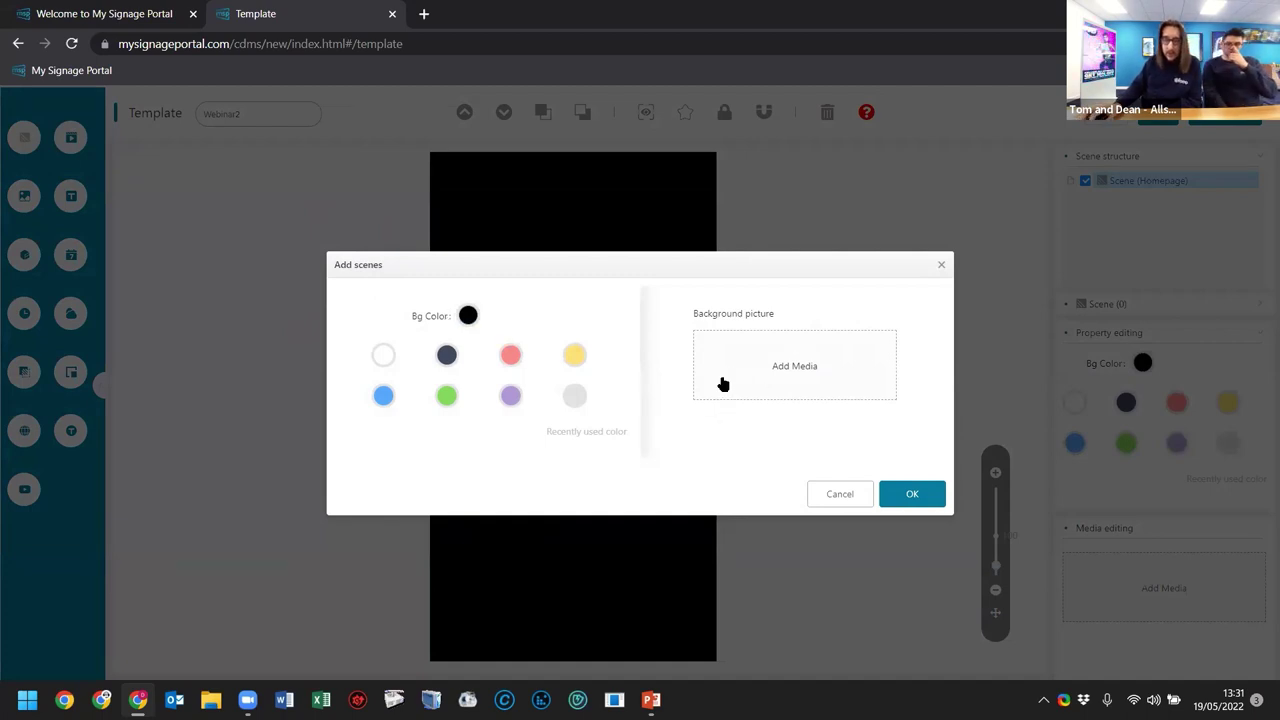
Apply Fashium-BG-01.jpg from the media library as the Homepage scene background
{"action": "left_click", "coordinate": [769, 357]}
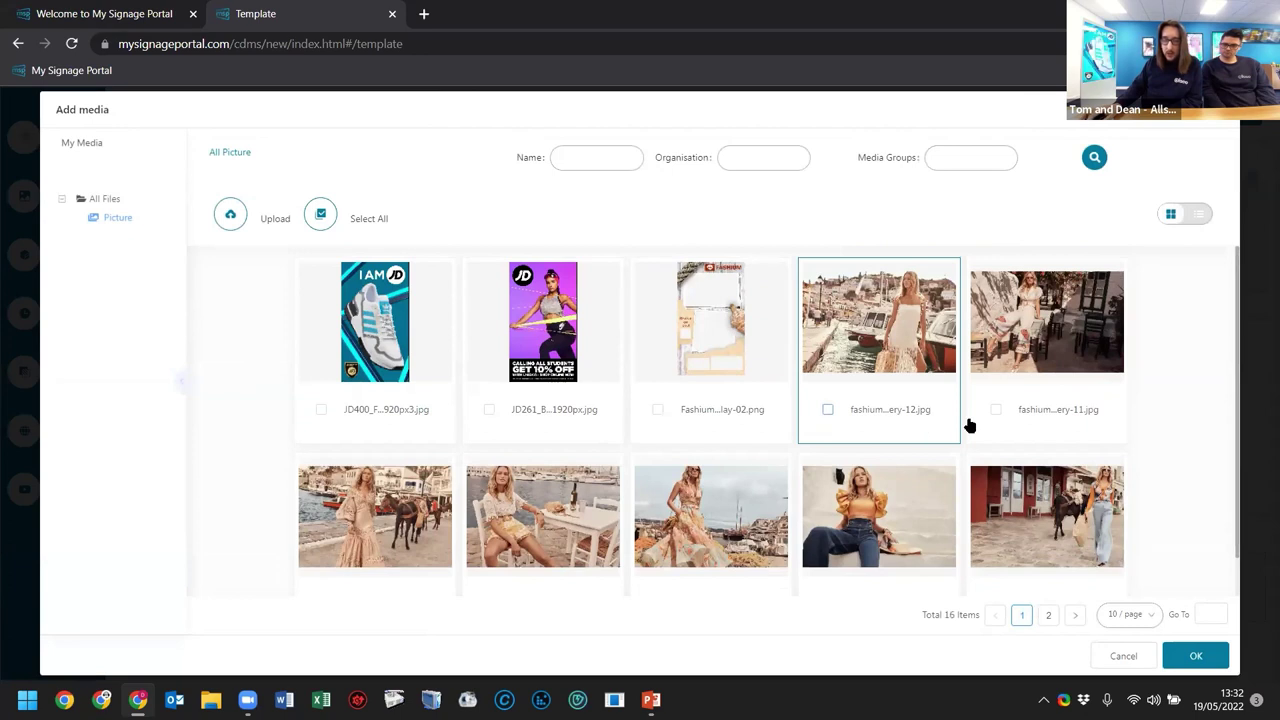
{"action": "left_click", "coordinate": [1128, 614]}
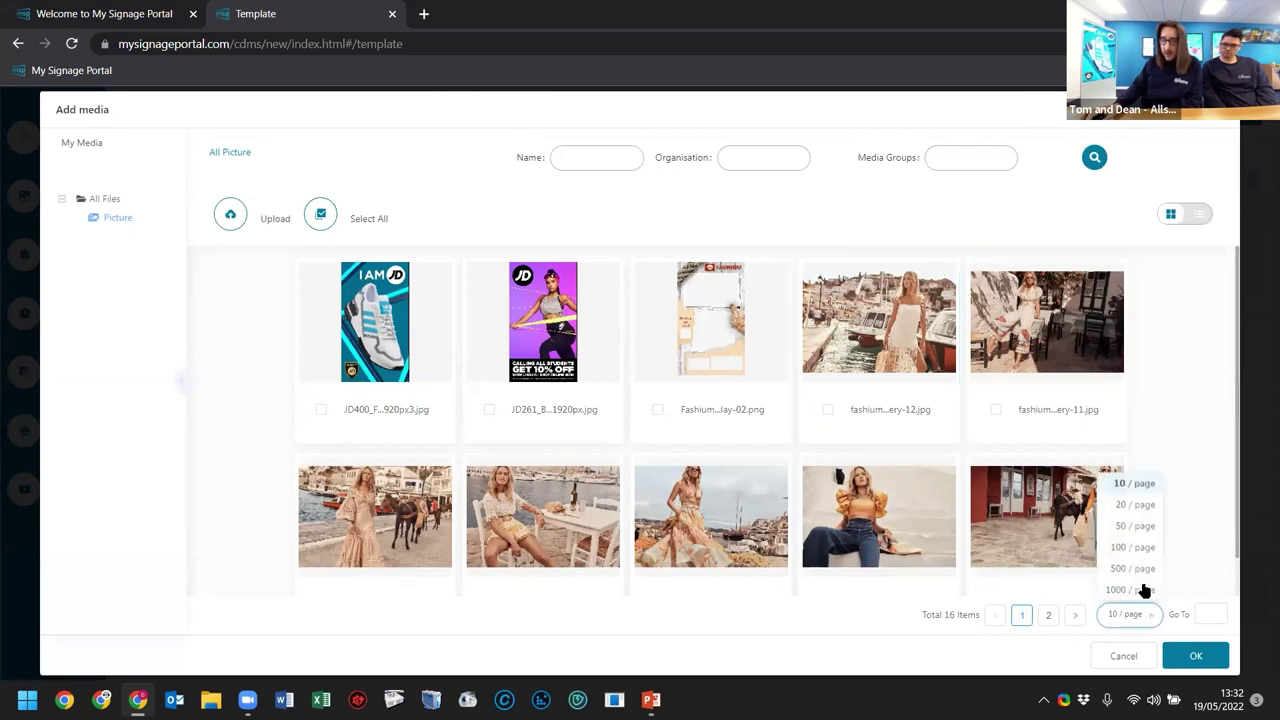
{"action": "left_click", "coordinate": [1150, 509]}
{"action": "scroll", "coordinate": [718, 465], "scroll_direction": "down", "scroll_amount": 4}
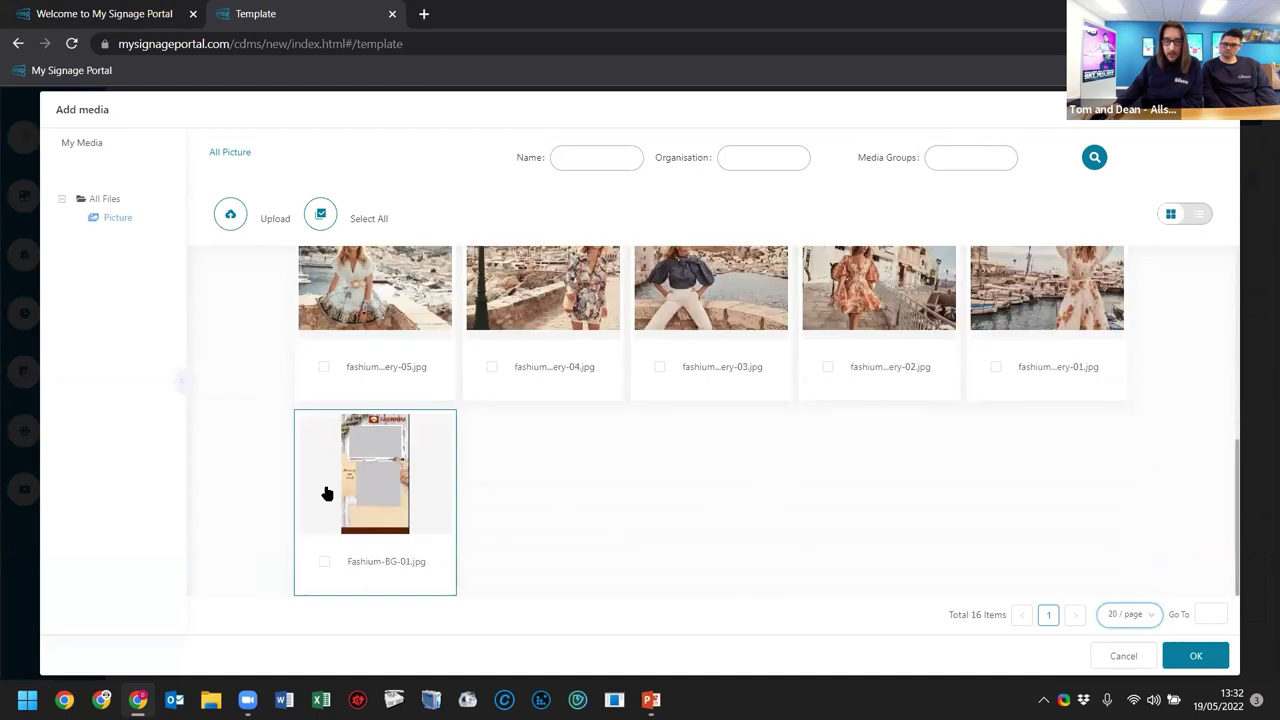
{"action": "left_click", "coordinate": [400, 460]}
{"action": "left_click", "coordinate": [1190, 652]}
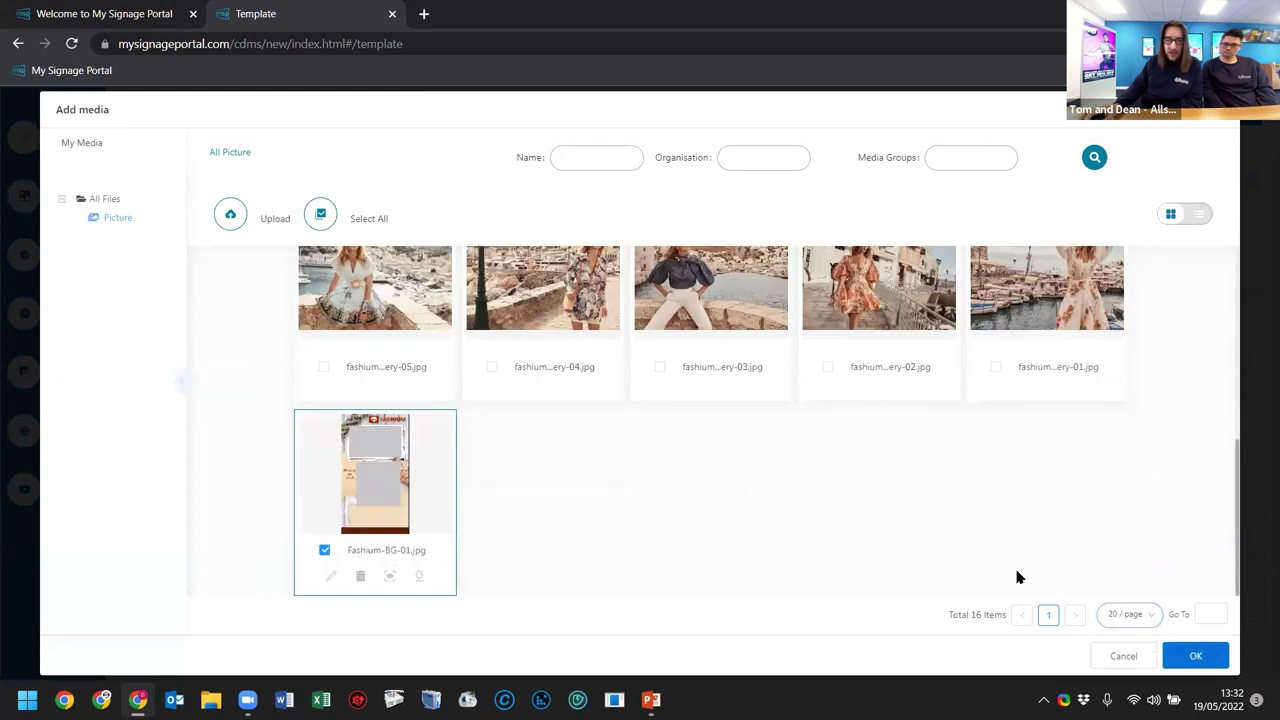
{"action": "left_click", "coordinate": [912, 494]}
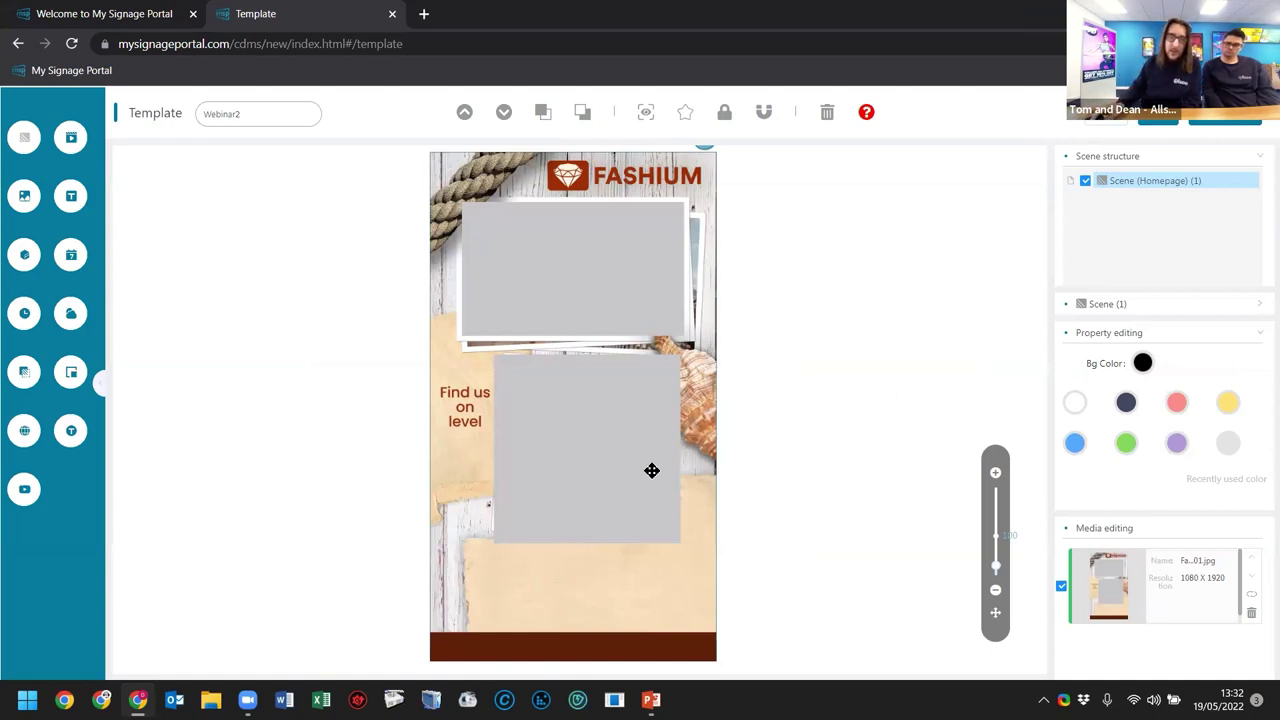
Add a video zone roughly over the lower grey photo frame
{"action": "left_click", "coordinate": [70, 140]}
{"action": "left_click_drag", "start_coordinate": [463, 210], "coordinate": [680, 540]}
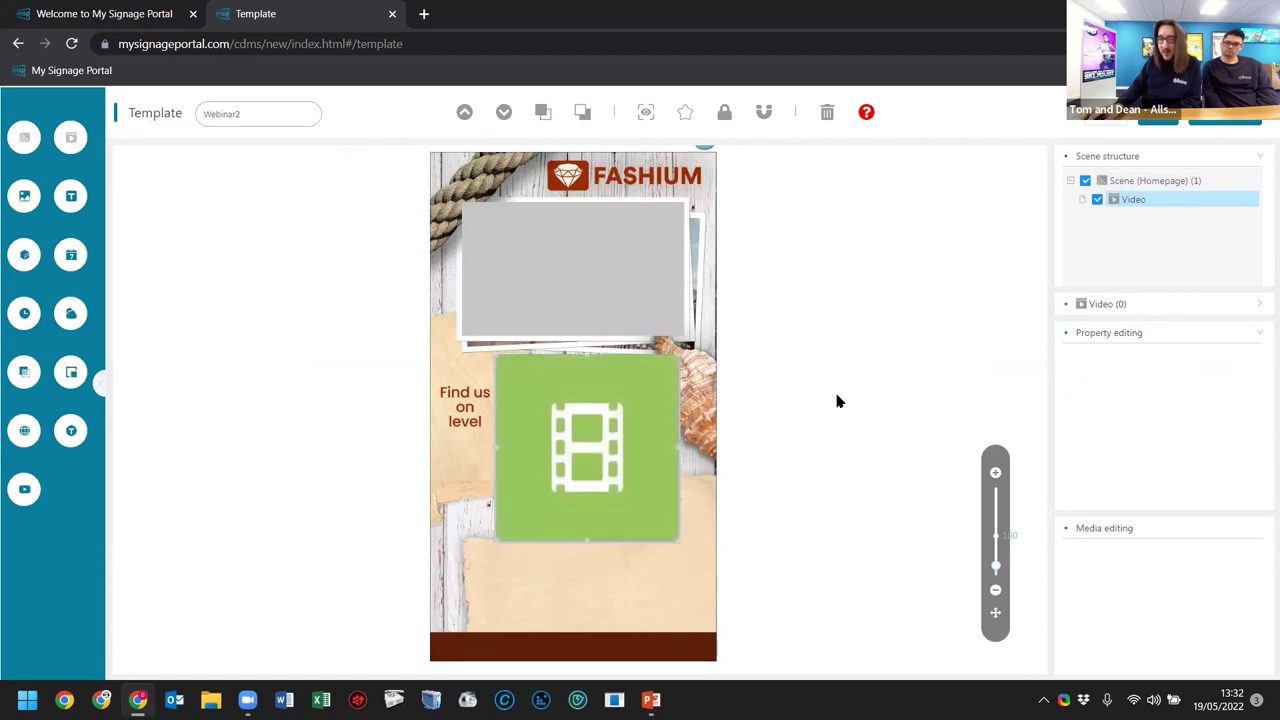
{"action": "left_click", "coordinate": [1092, 312]}
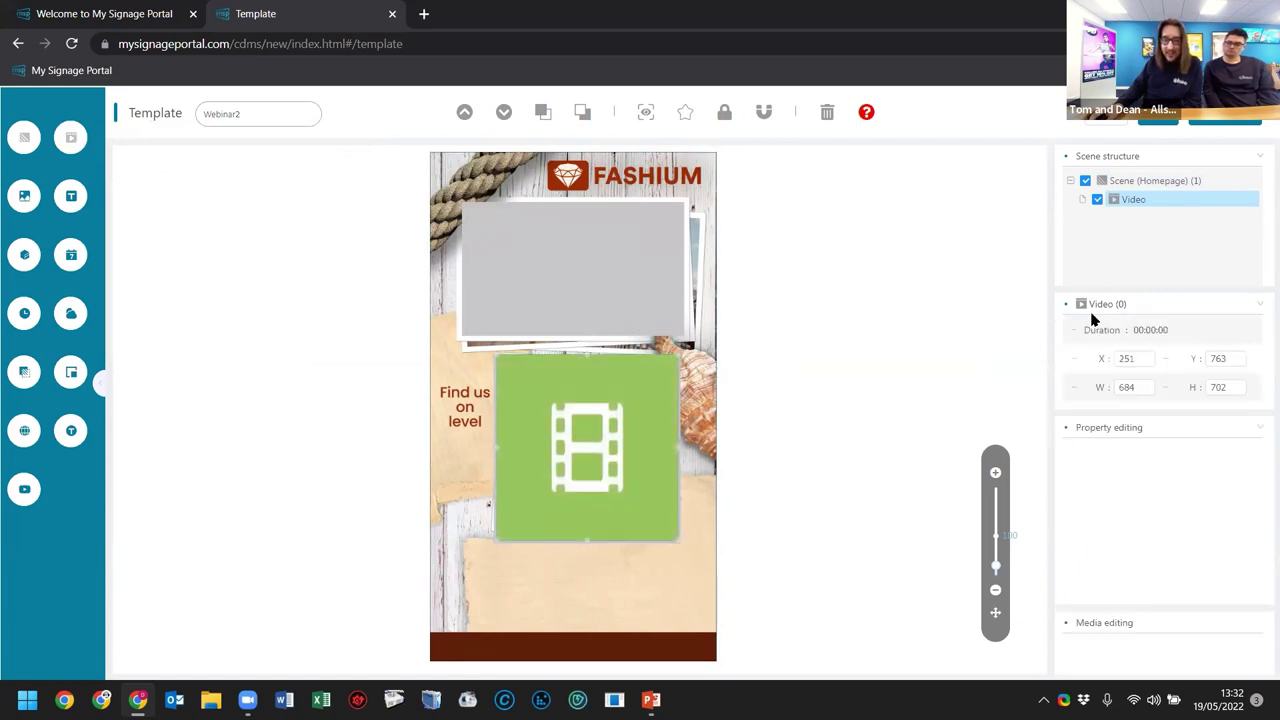
{"action": "left_click_drag", "start_coordinate": [499, 448], "coordinate": [497, 448]}
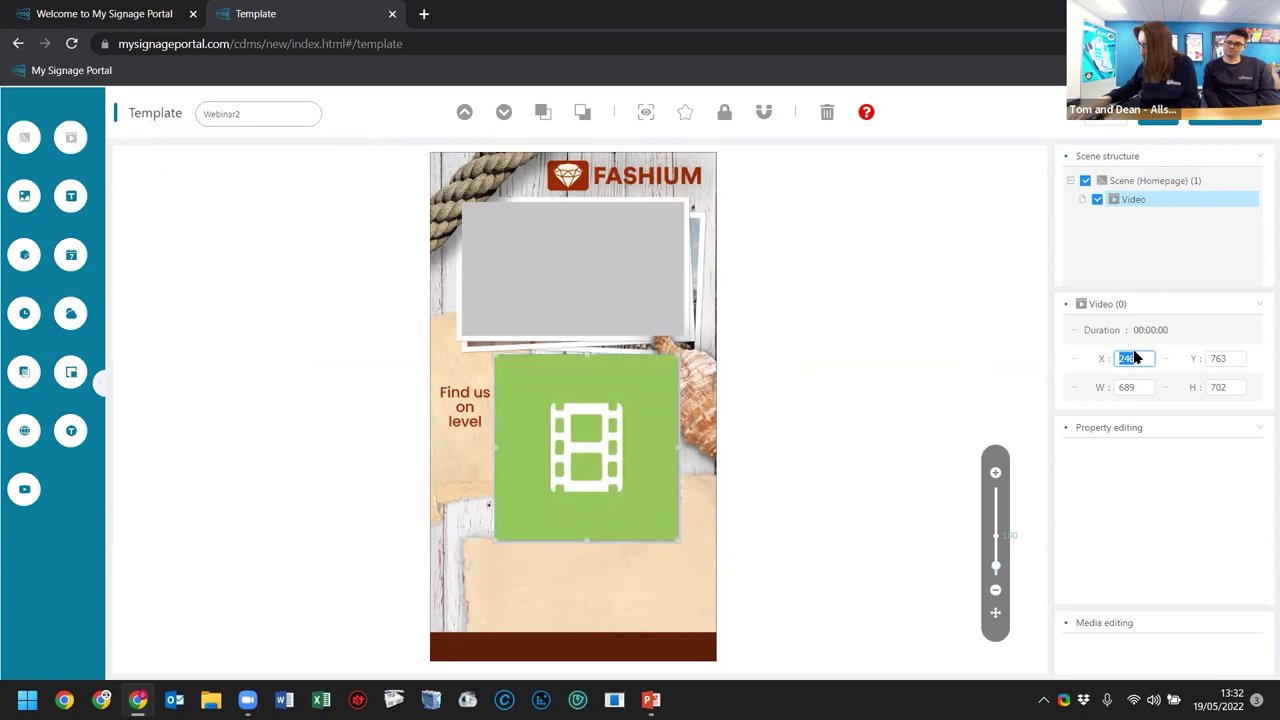
Set the video zone to X 240, Y 764, width 705, height 713
{"action": "type", "text": "2"}
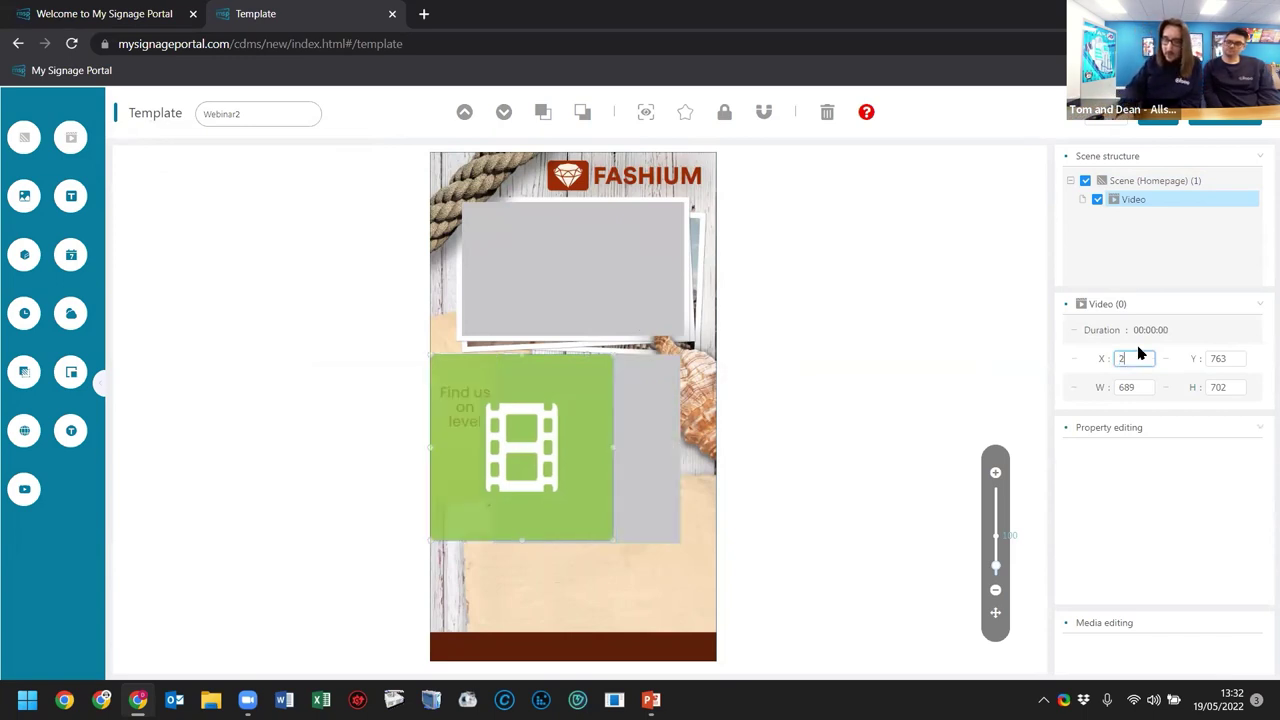
{"action": "type", "text": "40"}
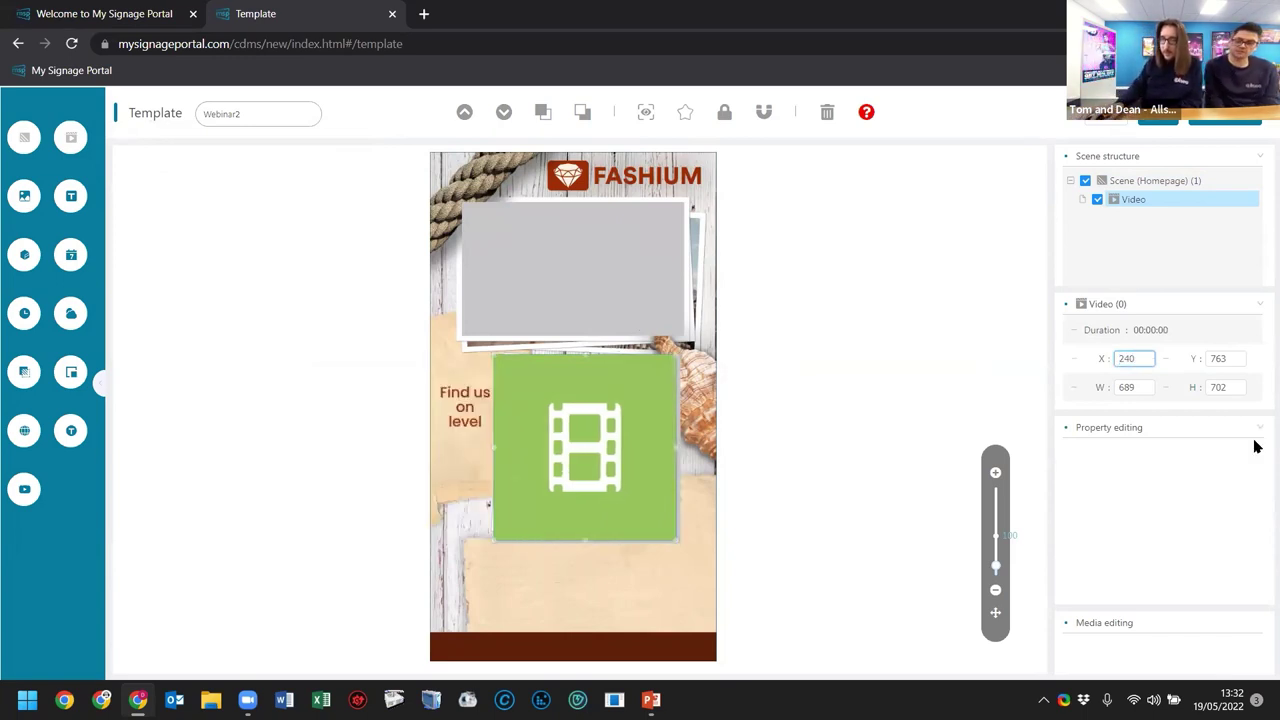
{"action": "double_click", "coordinate": [1218, 361]}
{"action": "double_click", "coordinate": [1218, 361]}
{"action": "type", "text": "764"}
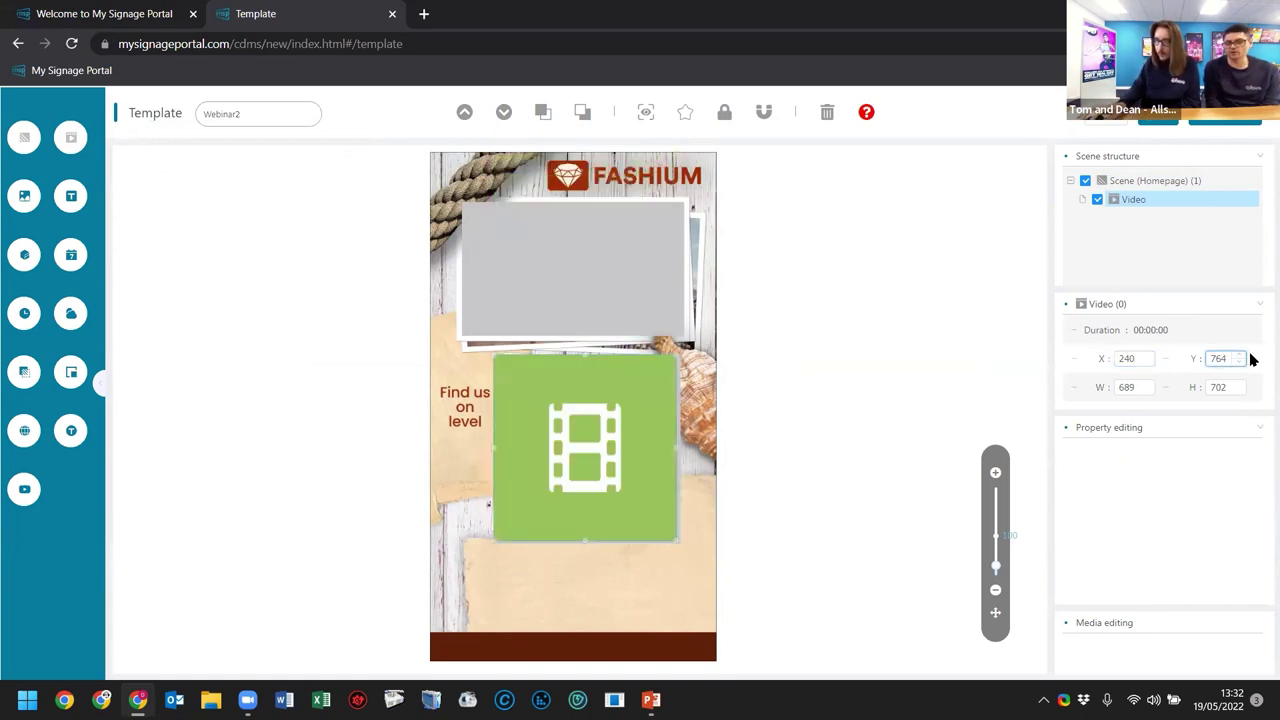
{"action": "double_click", "coordinate": [1131, 390]}
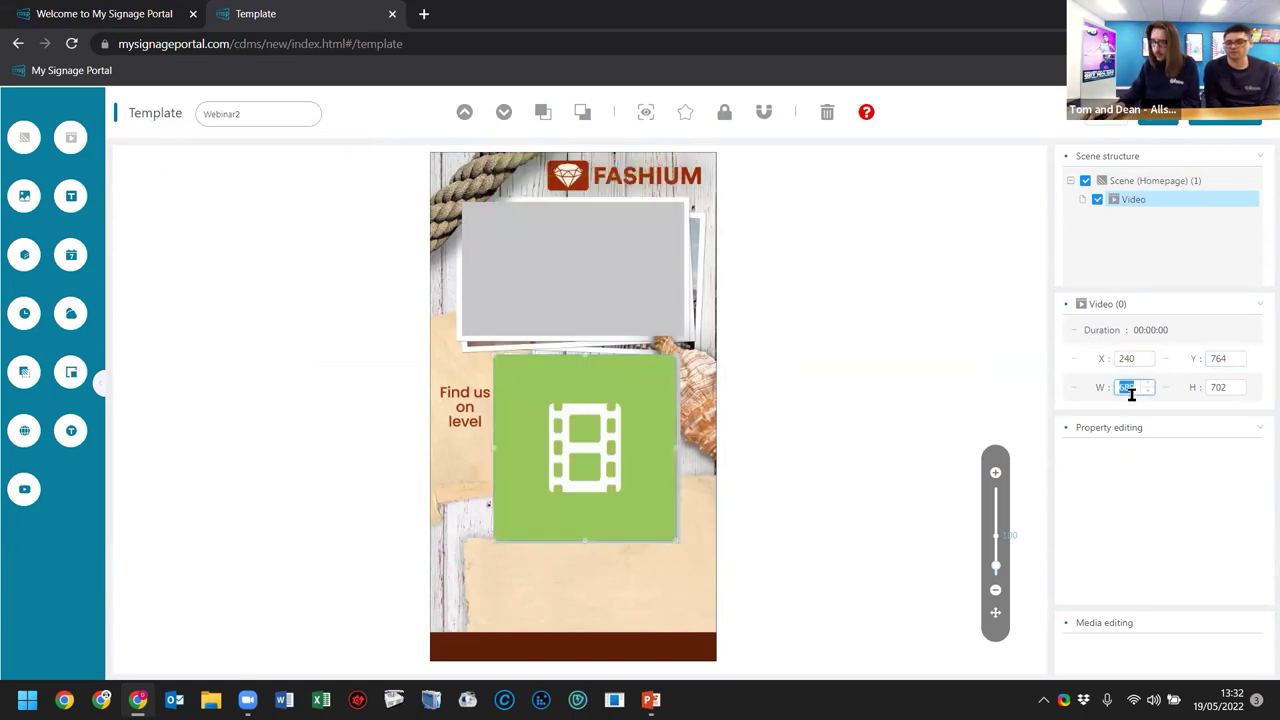
{"action": "type", "text": "705"}
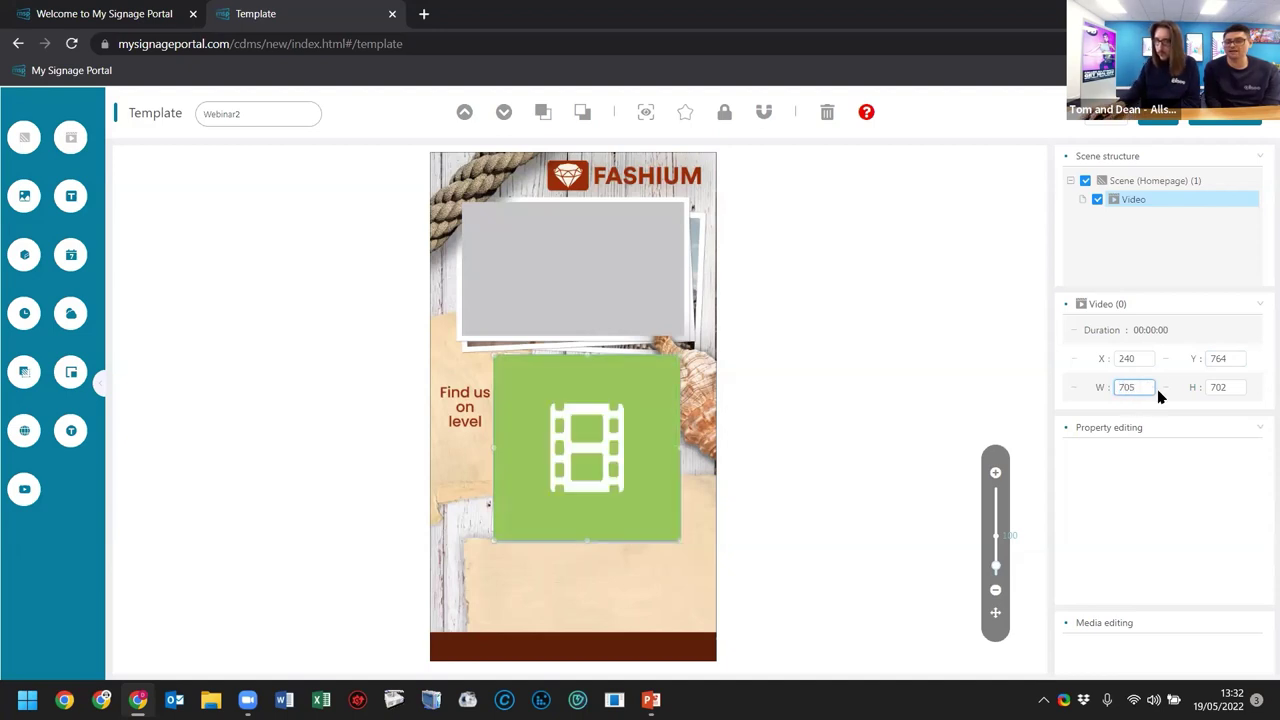
{"action": "double_click", "coordinate": [1220, 389]}
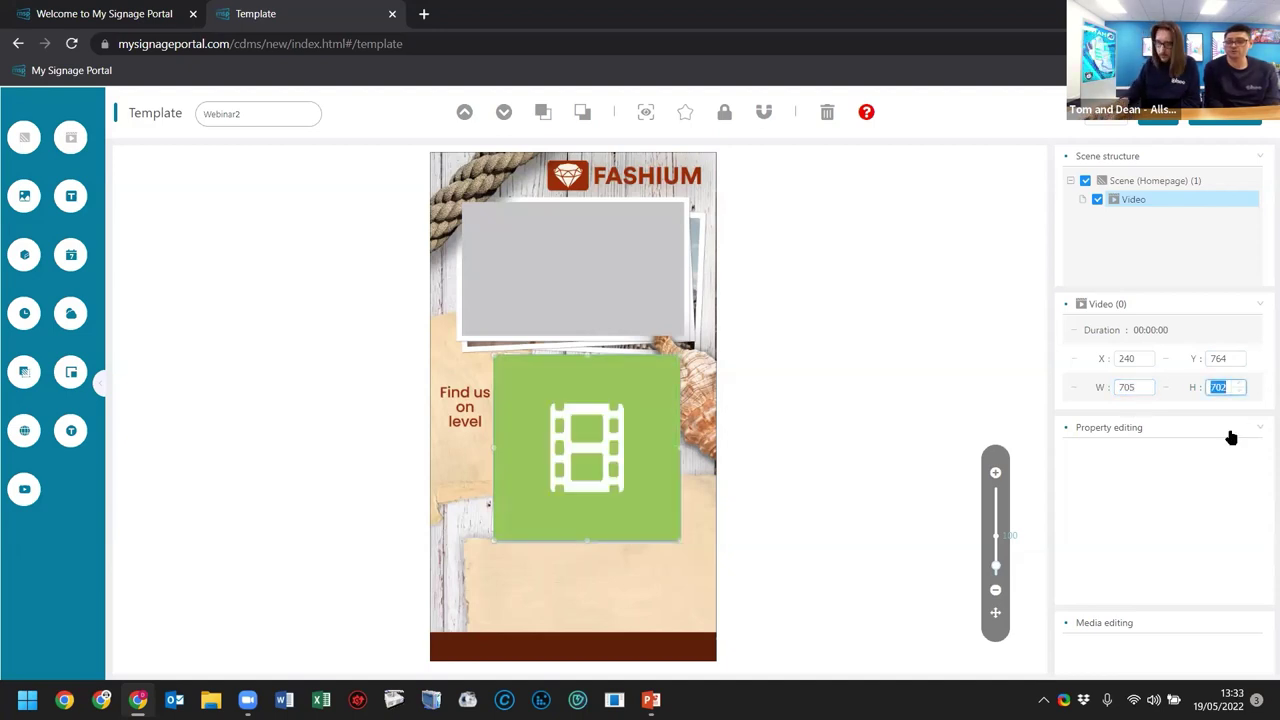
{"action": "type", "text": "71"}
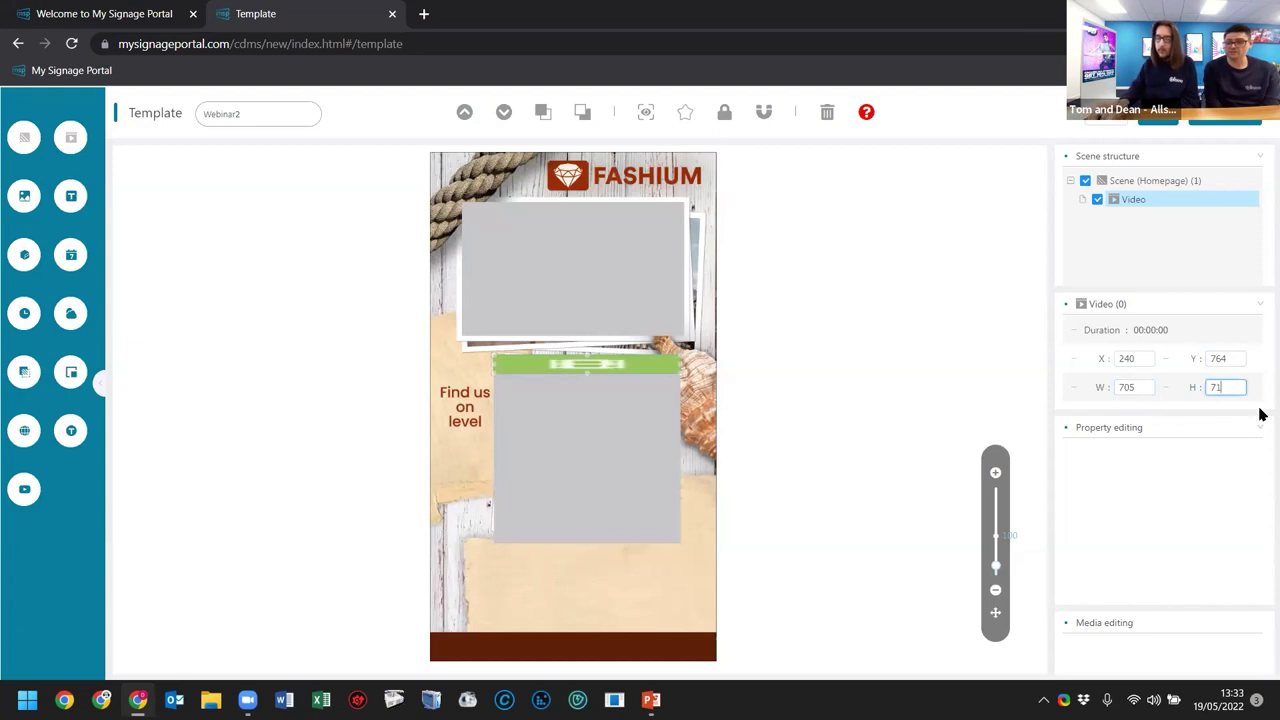
{"action": "type", "text": "3"}
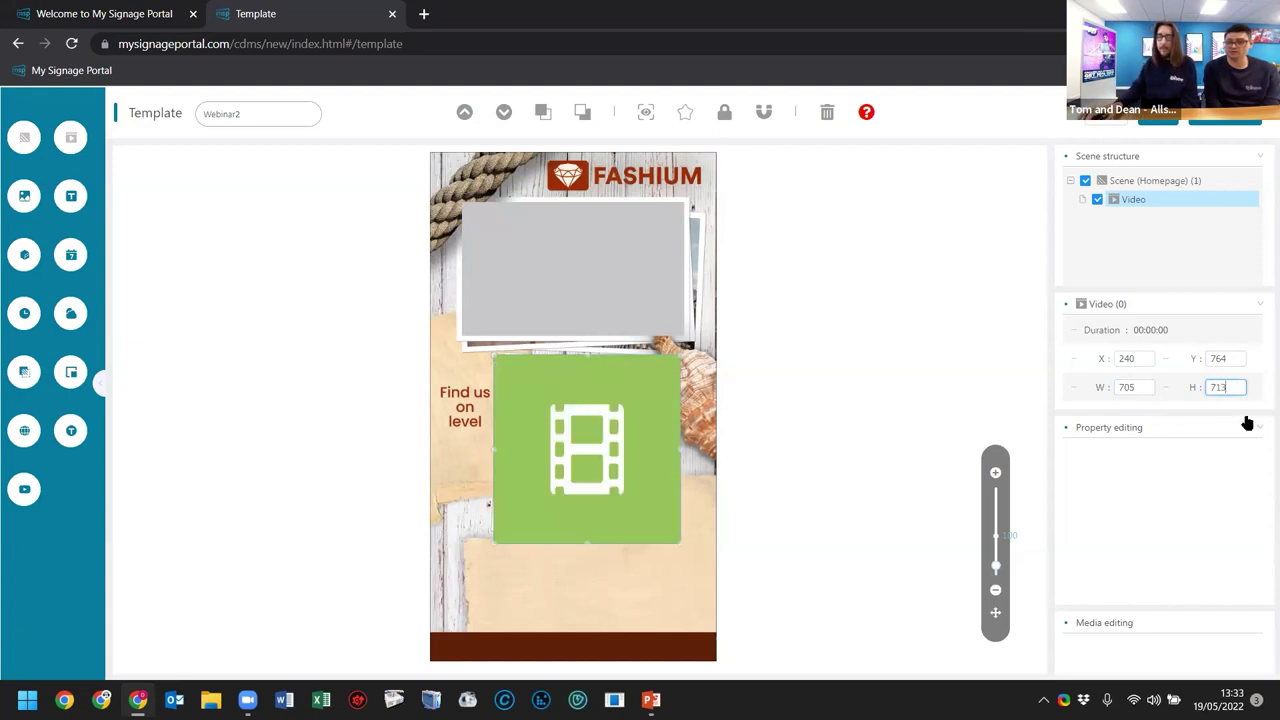
{"action": "left_click", "coordinate": [787, 389]}
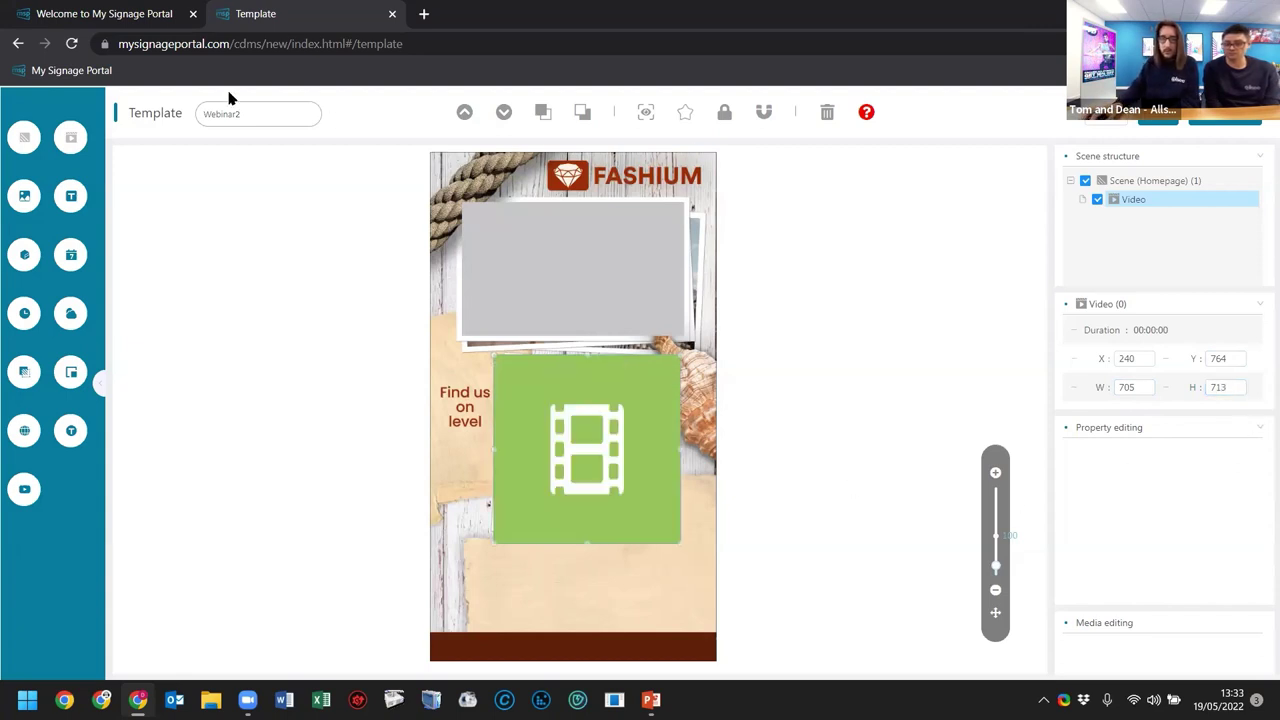
Place an image zone on the upper photo frame at X 120, Y 188, sized 839×504
{"action": "left_click", "coordinate": [22, 206]}
{"action": "mouse_move", "coordinate": [501, 259]}
{"action": "left_mouse_down"}
{"action": "mouse_move", "coordinate": [489, 214]}
{"action": "mouse_move", "coordinate": [526, 240]}
{"action": "mouse_move", "coordinate": [510, 248]}
{"action": "left_mouse_up"}
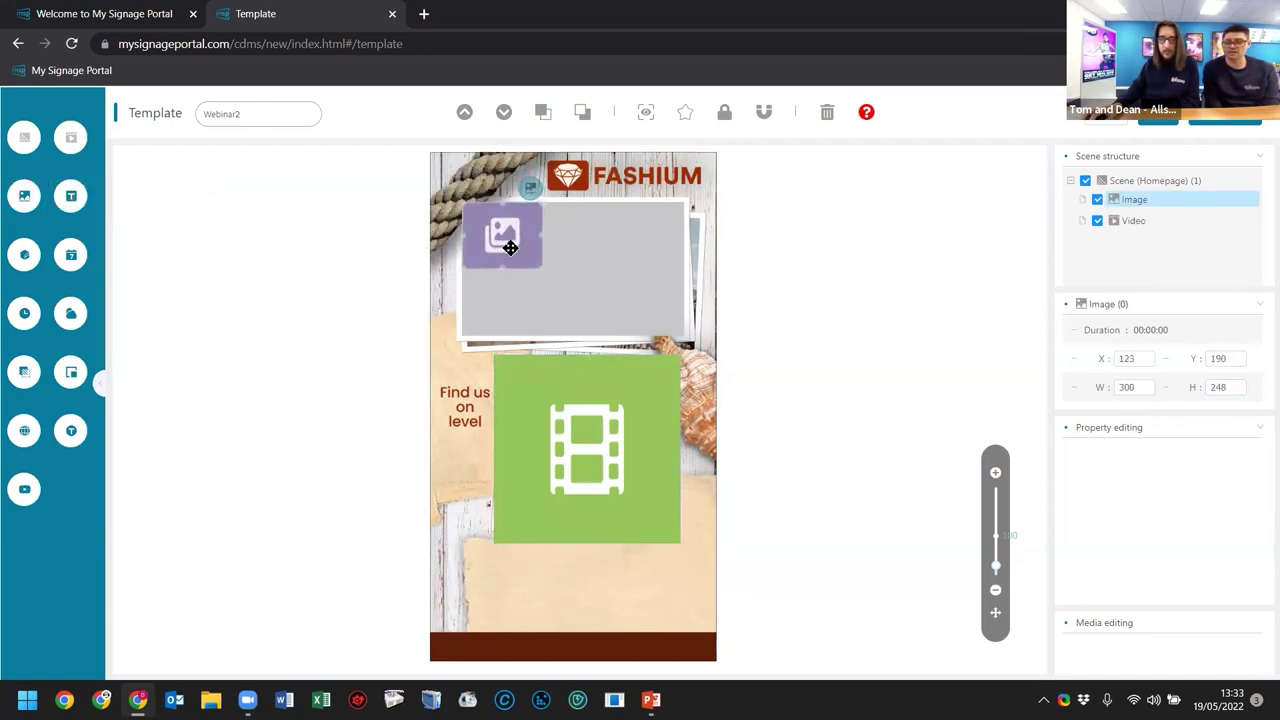
{"action": "left_click", "coordinate": [1131, 356]}
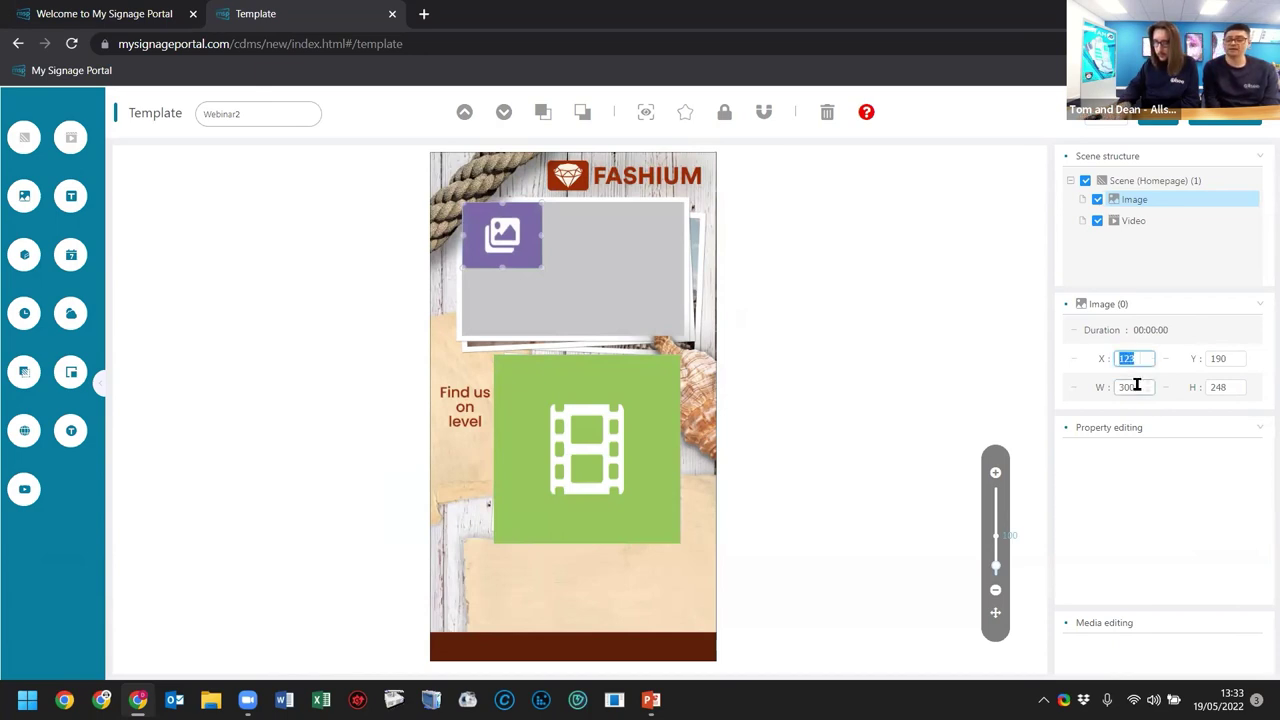
{"action": "type", "text": "120"}
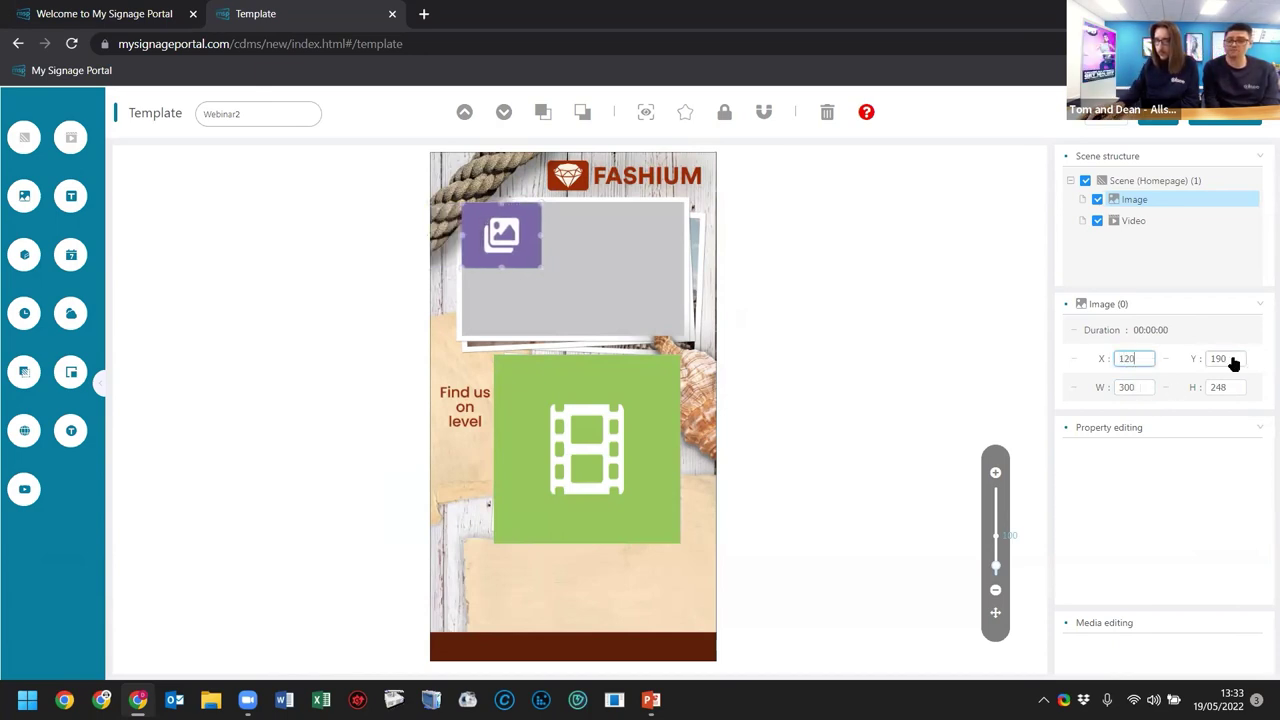
{"action": "type", "text": "180"}
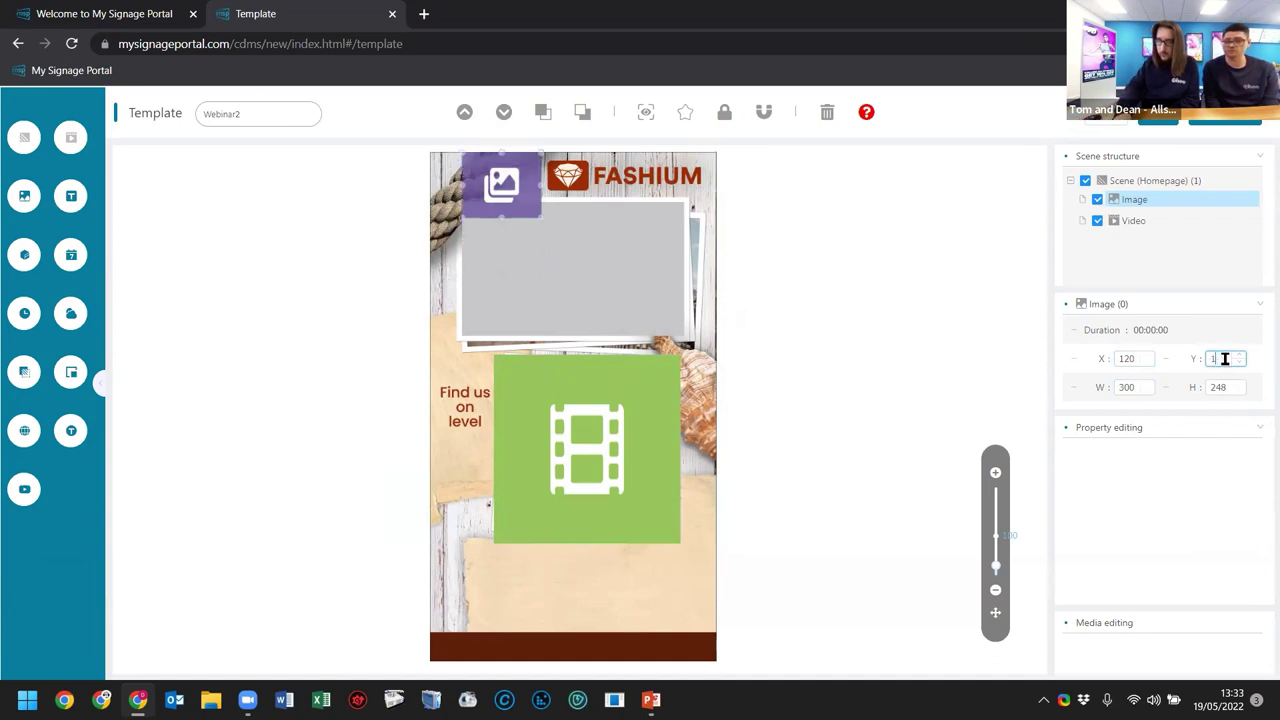
{"action": "left_click", "coordinate": [1133, 386]}
{"action": "type", "text": "839"}
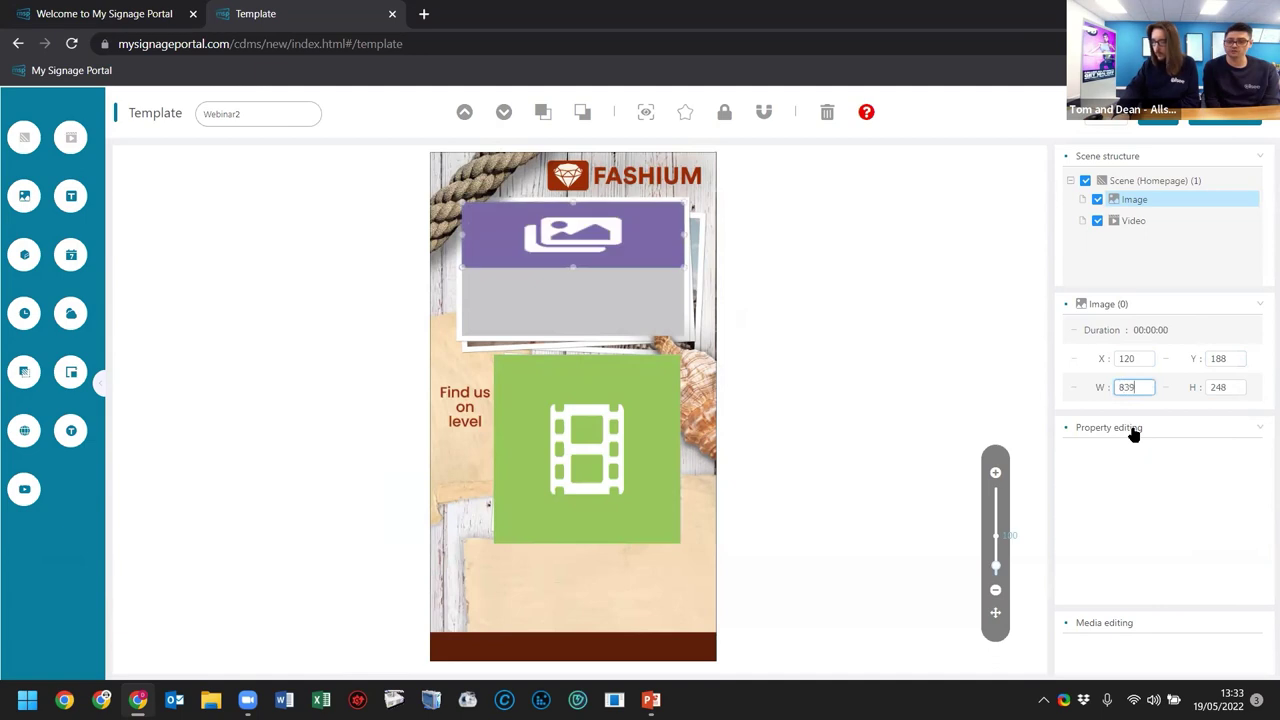
{"action": "left_click", "coordinate": [1225, 390]}
{"action": "type", "text": "238"}
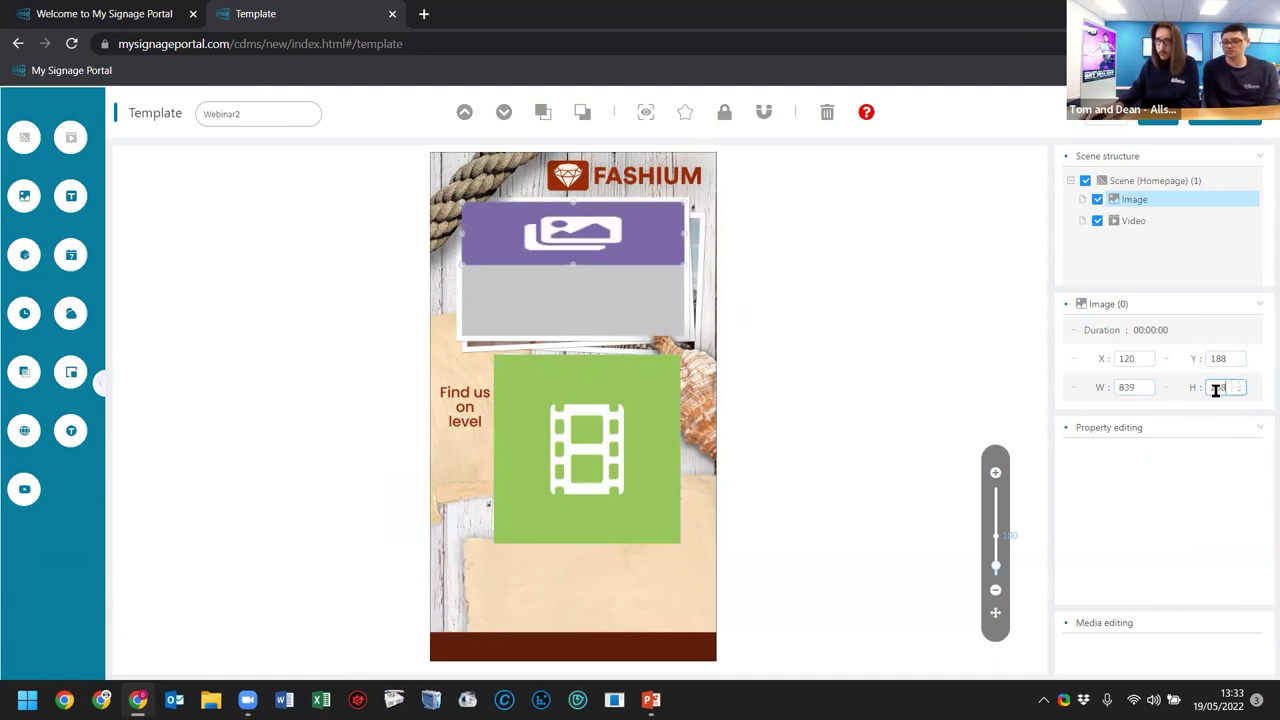
{"action": "type", "text": "504"}
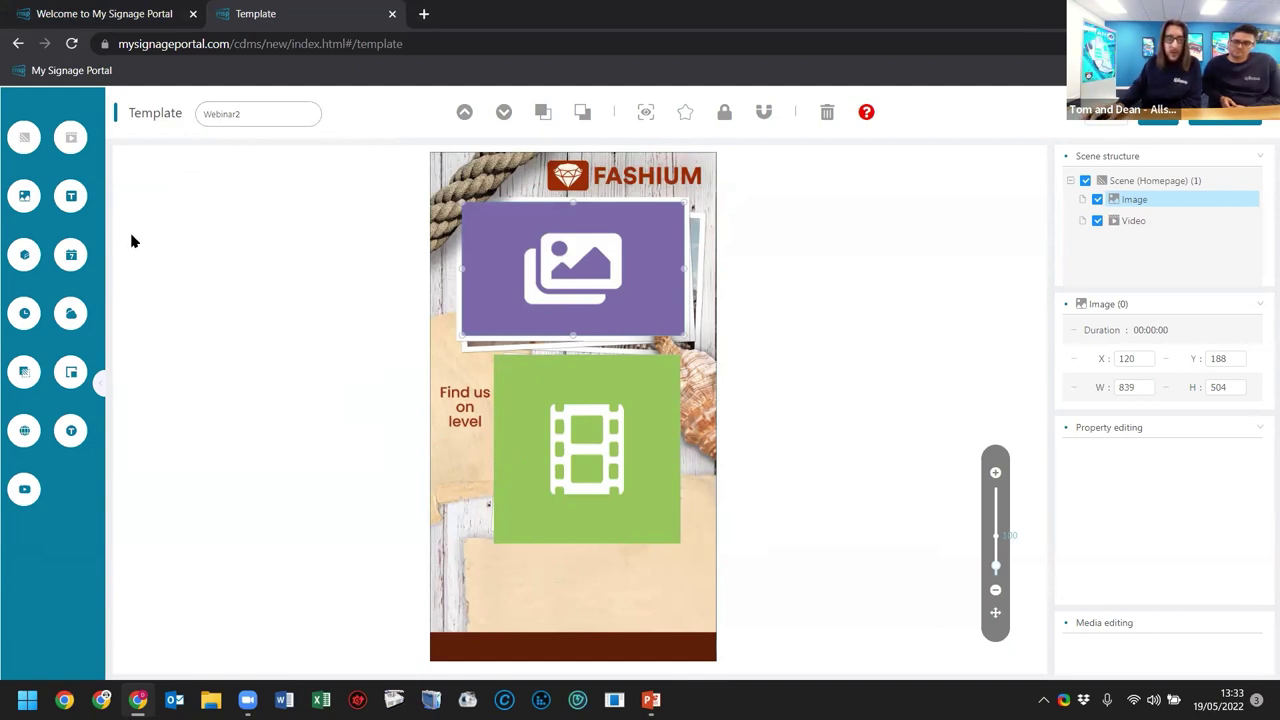
Stretch a scrolling text zone across the bottom edge, 1080×112 at Y 1808
{"action": "left_click", "coordinate": [71, 200]}
{"action": "left_click_drag", "start_coordinate": [468, 190], "coordinate": [514, 592]}
{"action": "left_click_drag", "start_coordinate": [753, 637], "coordinate": [753, 637]}
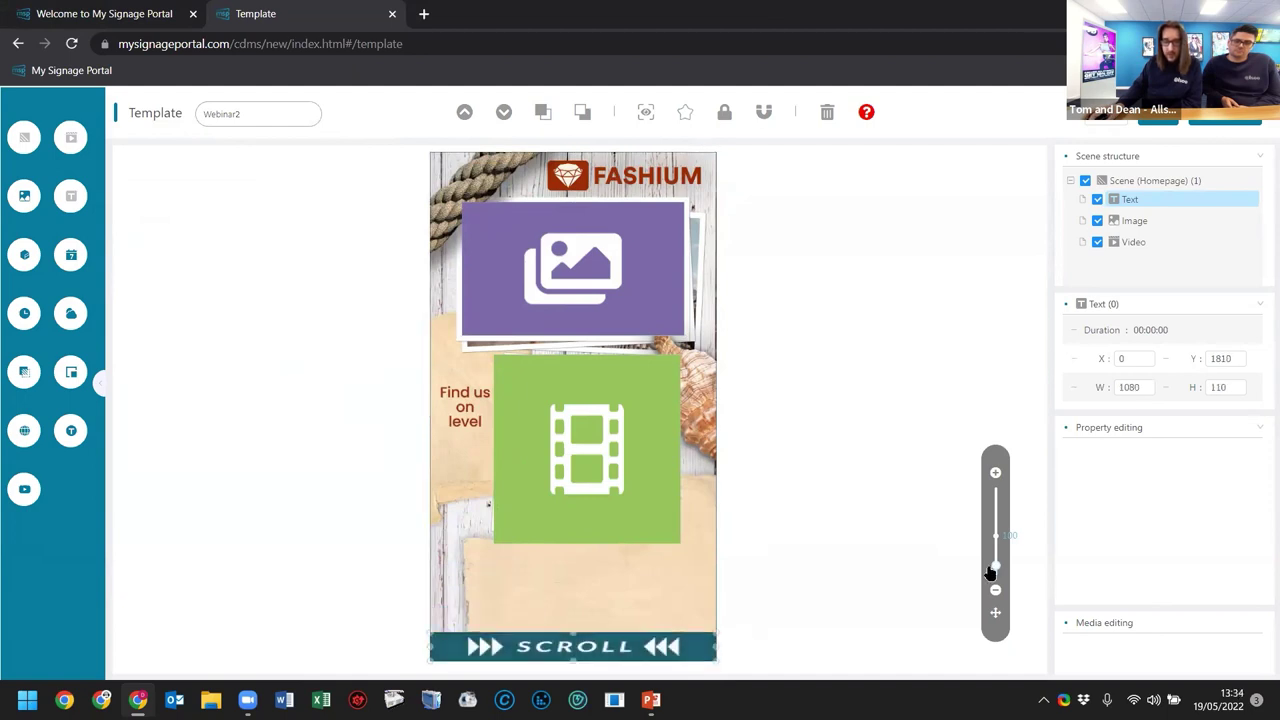
{"action": "mouse_move", "coordinate": [995, 567]}
{"action": "left_click_drag", "start_coordinate": [995, 567], "coordinate": [995, 537]}
{"action": "scroll", "coordinate": [606, 466], "scroll_direction": "down", "scroll_amount": 6}
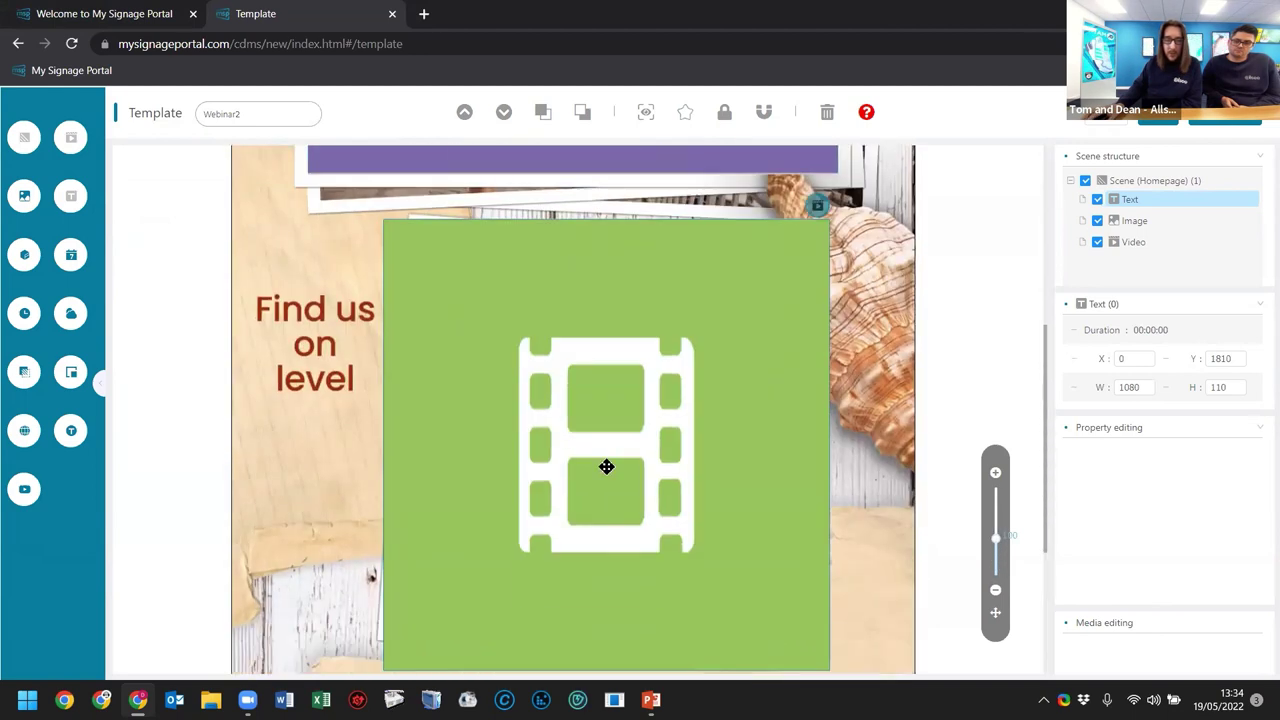
{"action": "left_click_drag", "start_coordinate": [573, 602], "coordinate": [575, 599]}
{"action": "scroll", "coordinate": [606, 486], "scroll_direction": "up", "scroll_amount": 4}
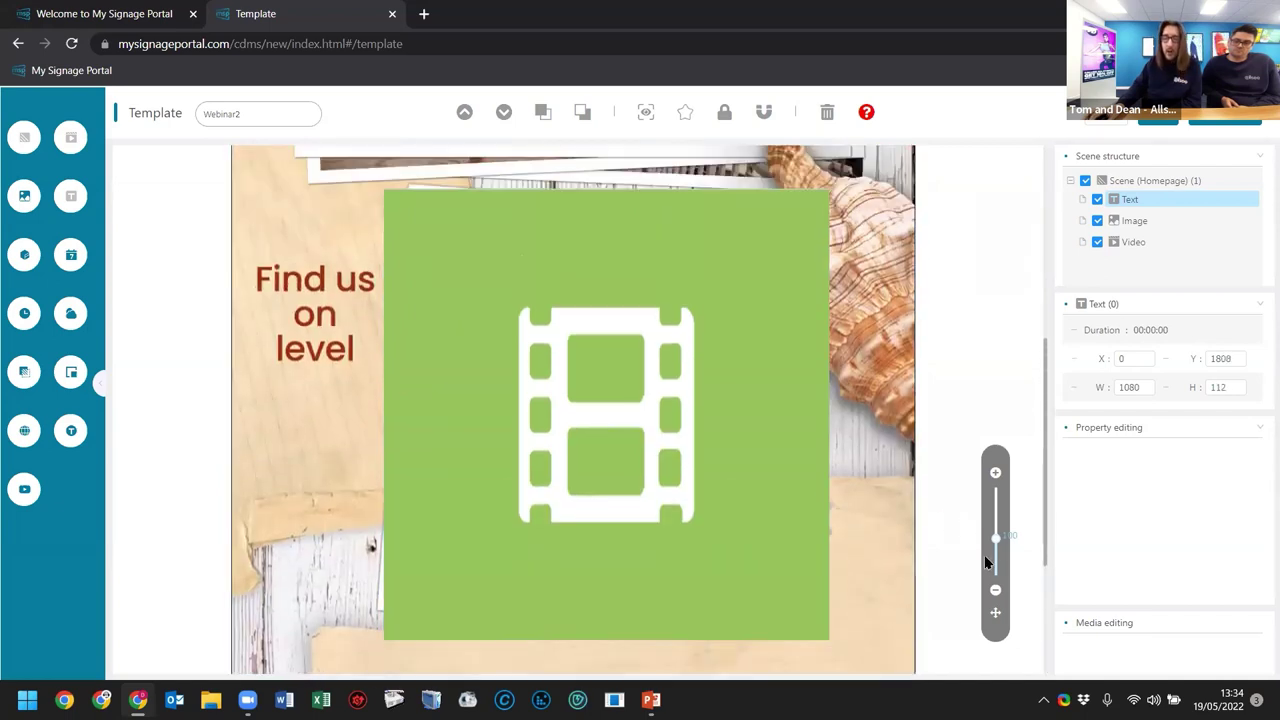
{"action": "left_click_drag", "start_coordinate": [1000, 550], "coordinate": [997, 563]}
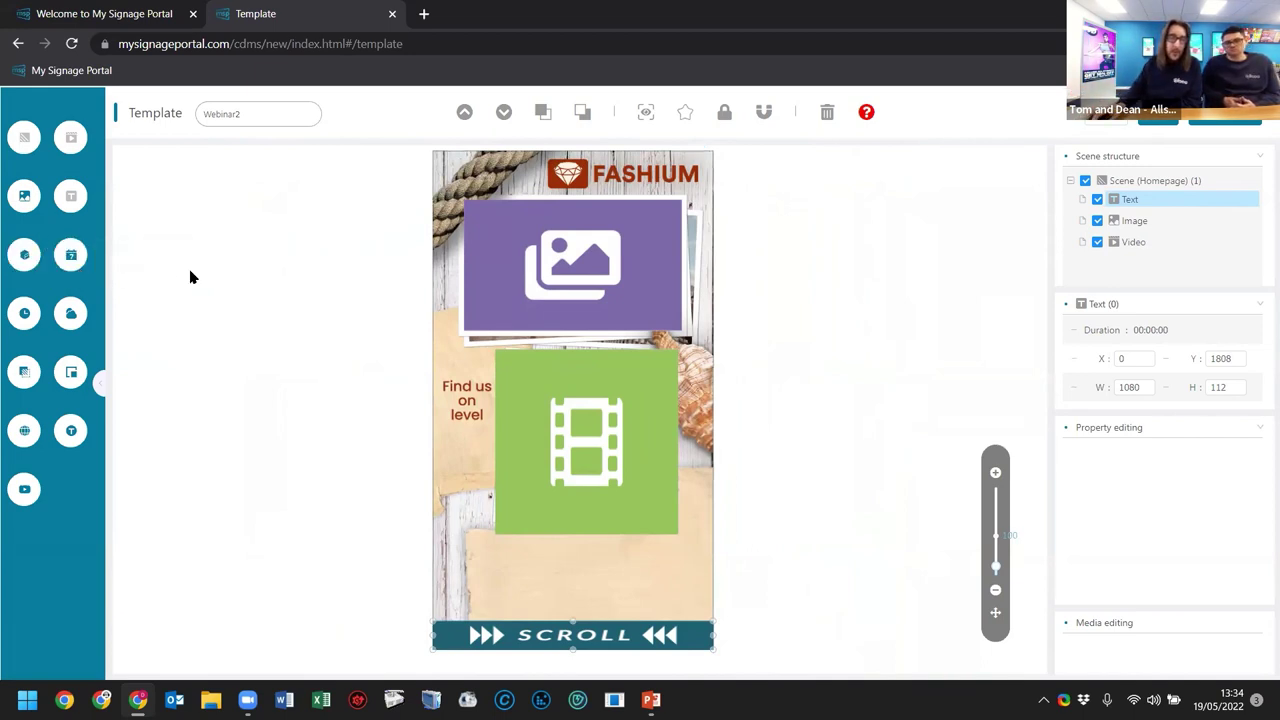
Add a date zone and a time zone just above the scrolling banner
{"action": "left_click", "coordinate": [79, 262]}
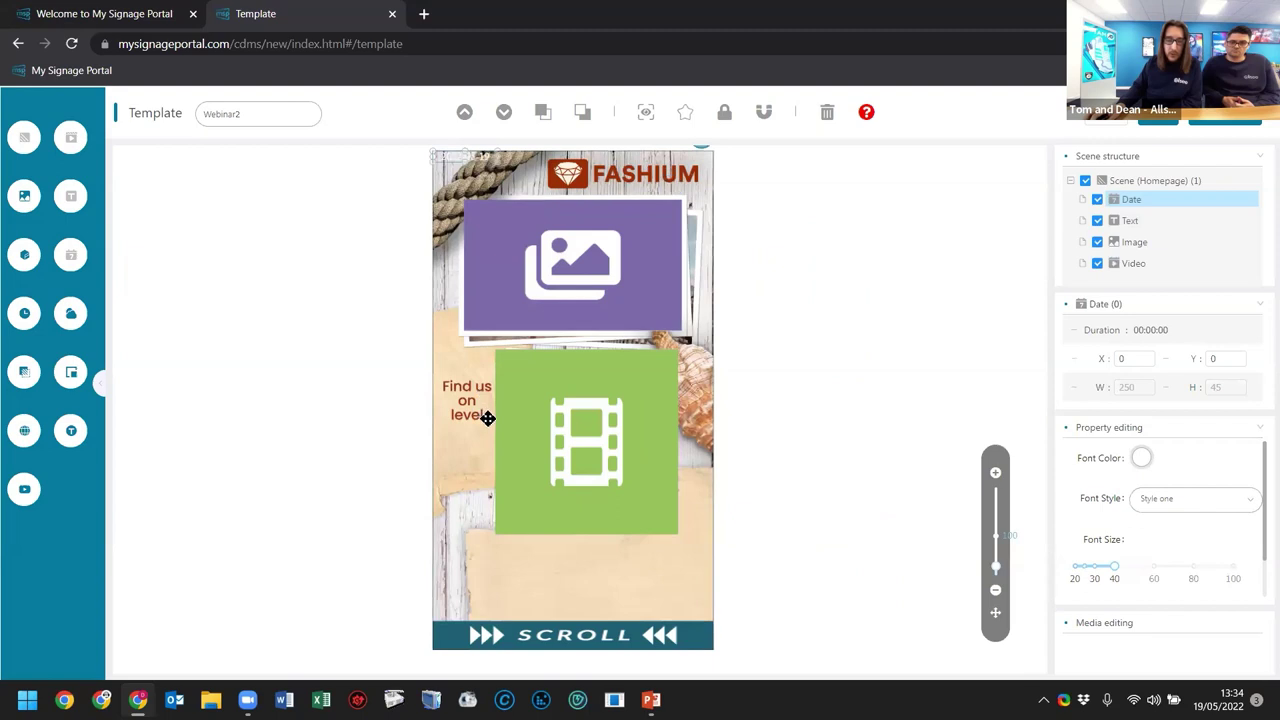
{"action": "left_click_drag", "start_coordinate": [470, 156], "coordinate": [522, 569]}
{"action": "left_click", "coordinate": [24, 315]}
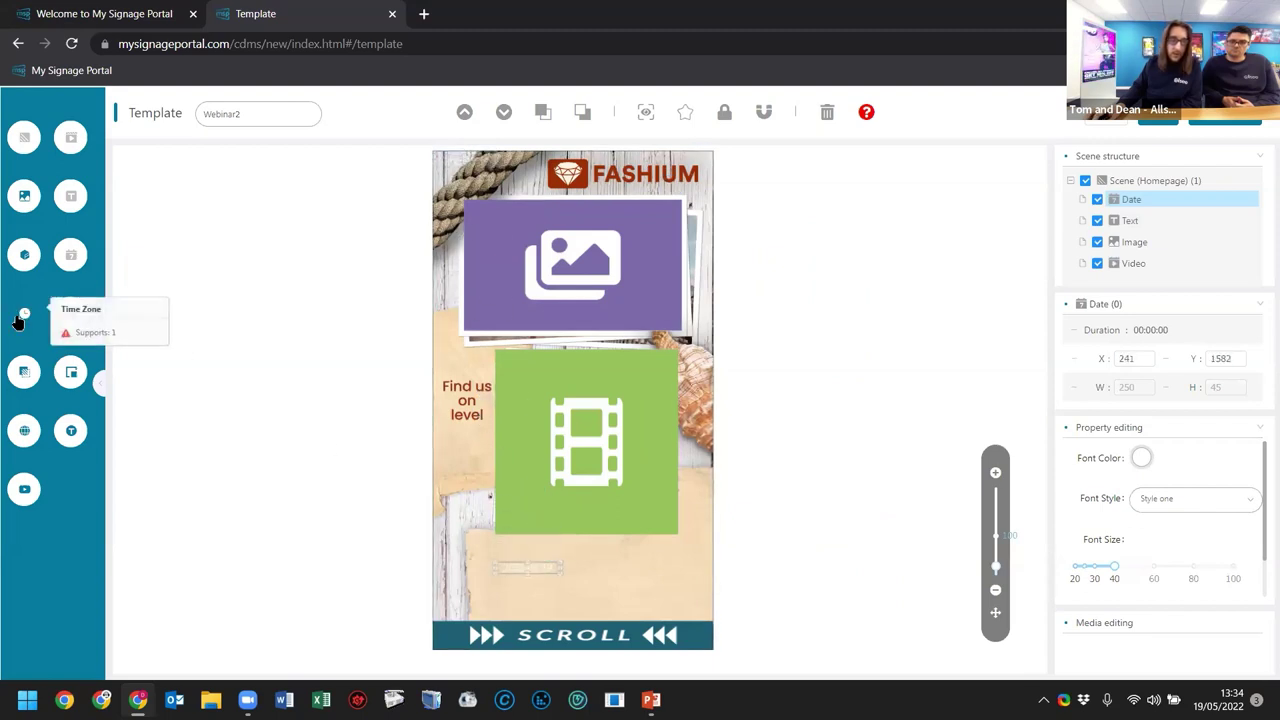
{"action": "left_click_drag", "start_coordinate": [468, 158], "coordinate": [532, 593]}
Add a weather zone beside the date and time, at X 507, Y 1555, 500×170
{"action": "left_click", "coordinate": [523, 563]}
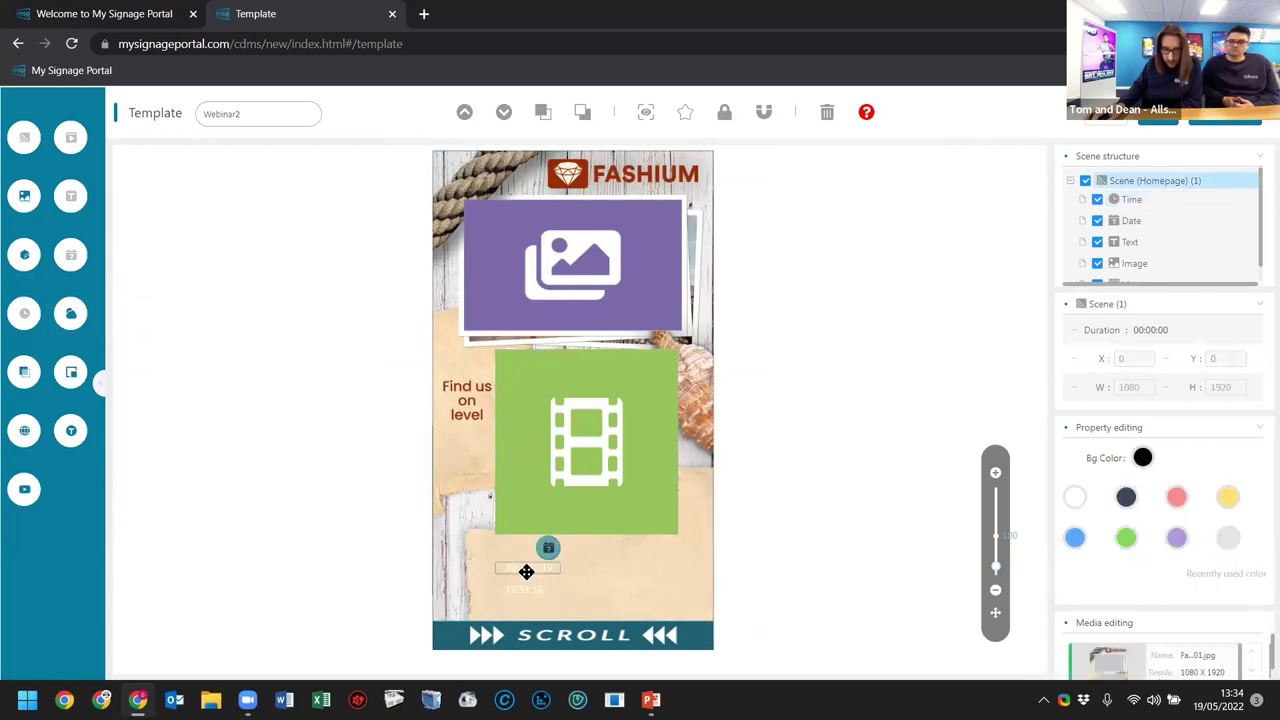
{"action": "left_click", "coordinate": [523, 566]}
{"action": "left_click", "coordinate": [529, 588]}
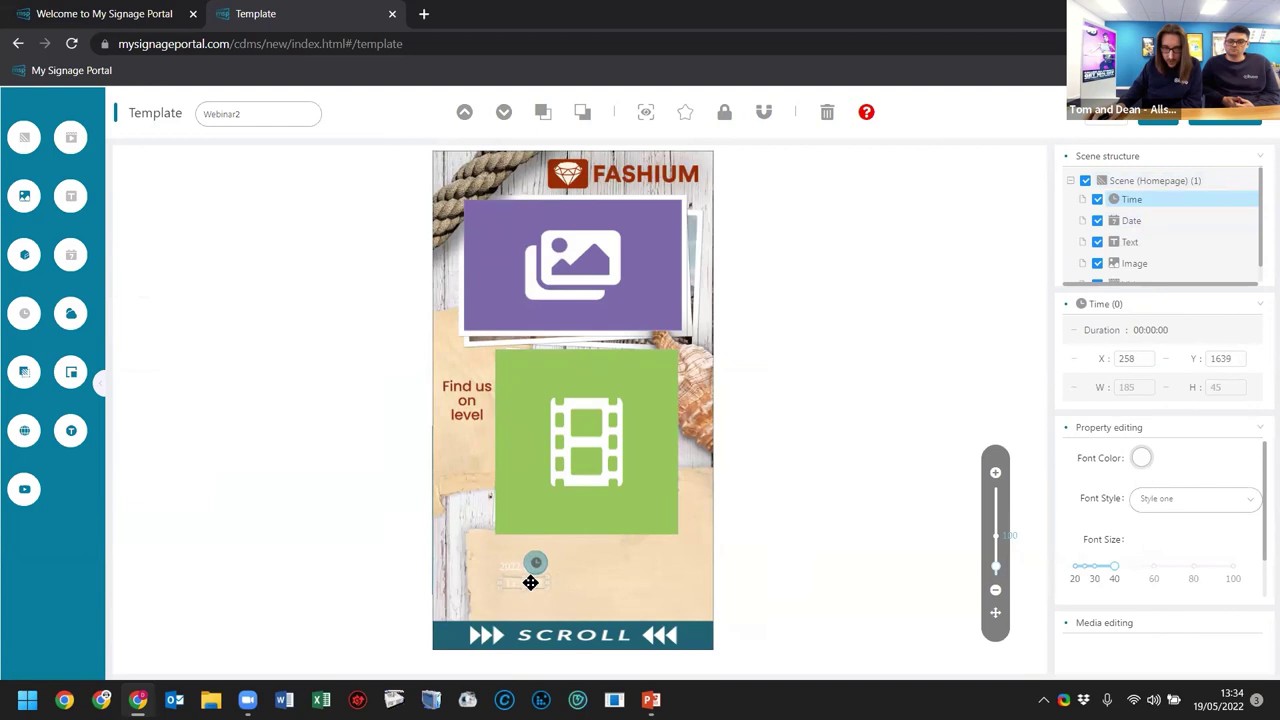
{"action": "left_click", "coordinate": [556, 564]}
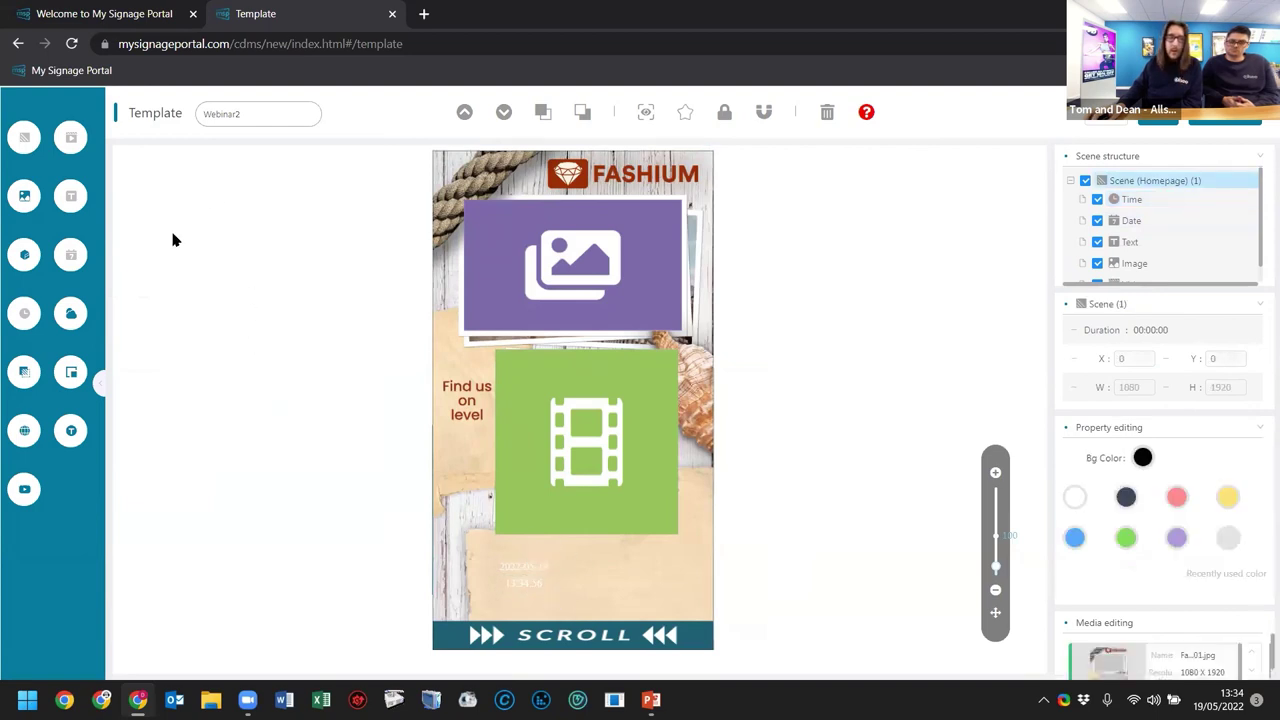
{"action": "left_click", "coordinate": [83, 318]}
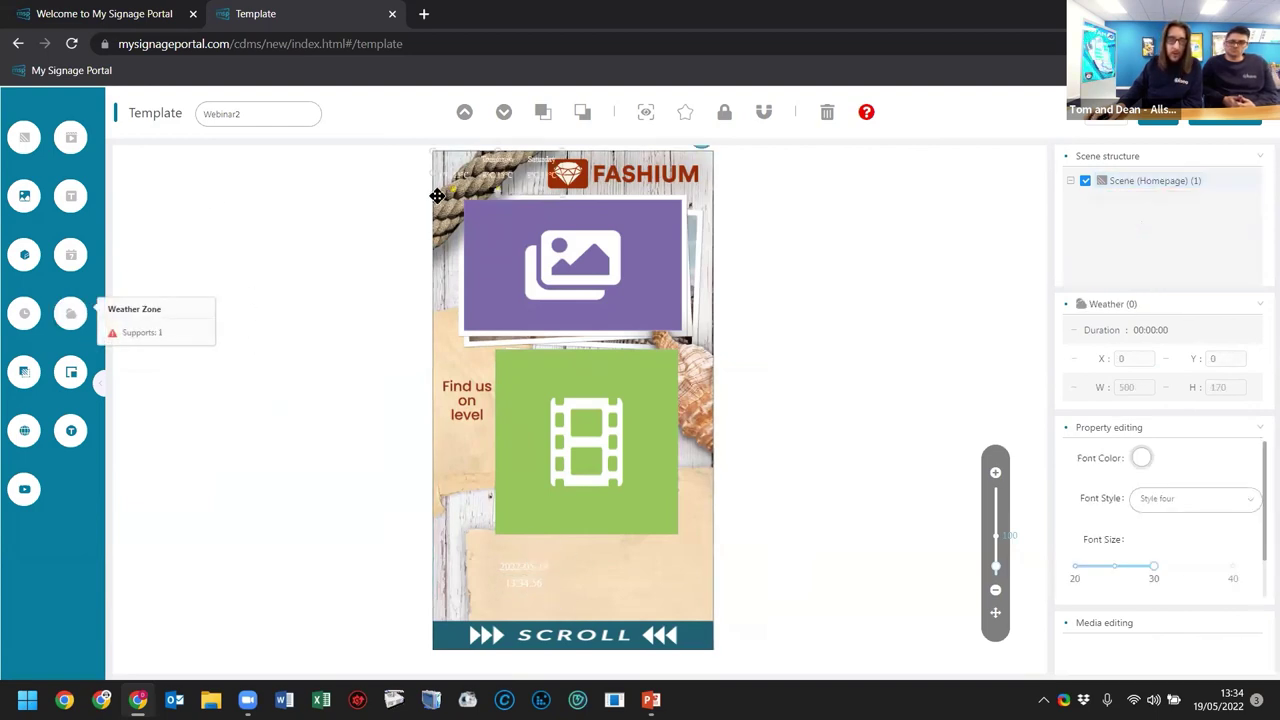
{"action": "mouse_move", "coordinate": [622, 585]}
{"action": "left_mouse_down"}
{"action": "mouse_move", "coordinate": [643, 580]}
{"action": "mouse_move", "coordinate": [632, 580]}
{"action": "left_mouse_up"}
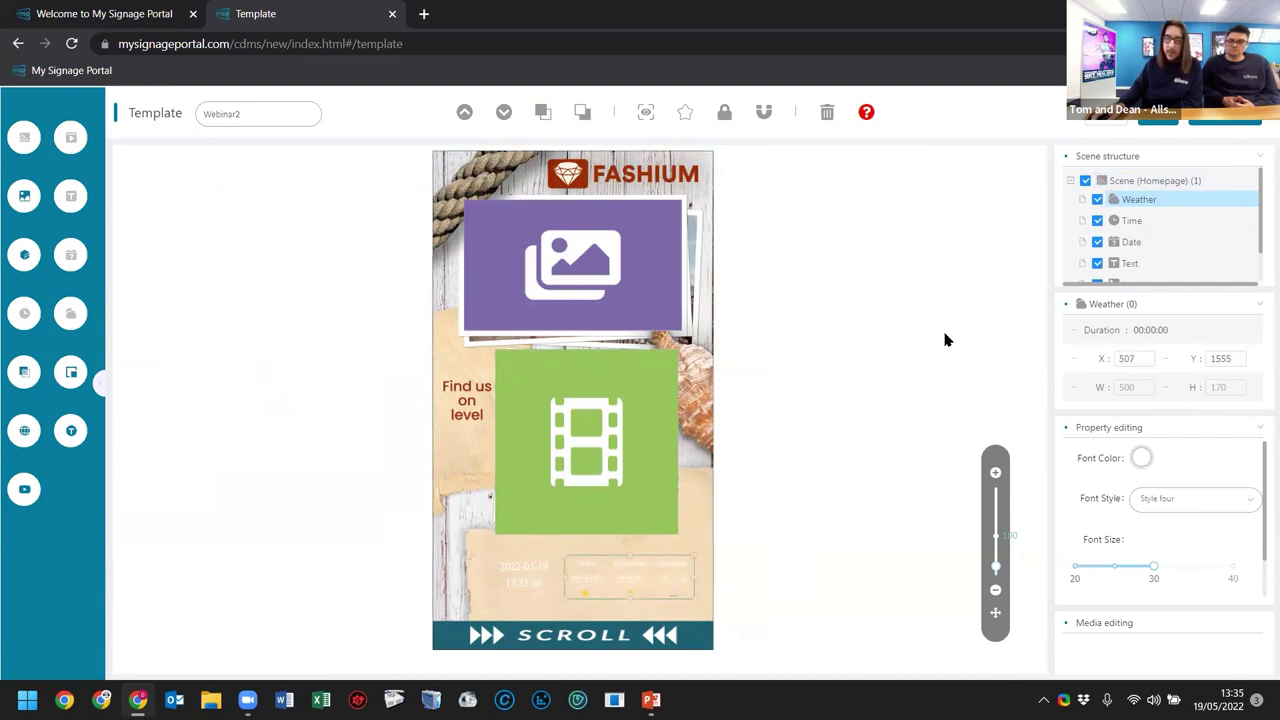
Change the weather zone's font colour from white to hex #992c01
{"action": "left_click", "coordinate": [1136, 160]}
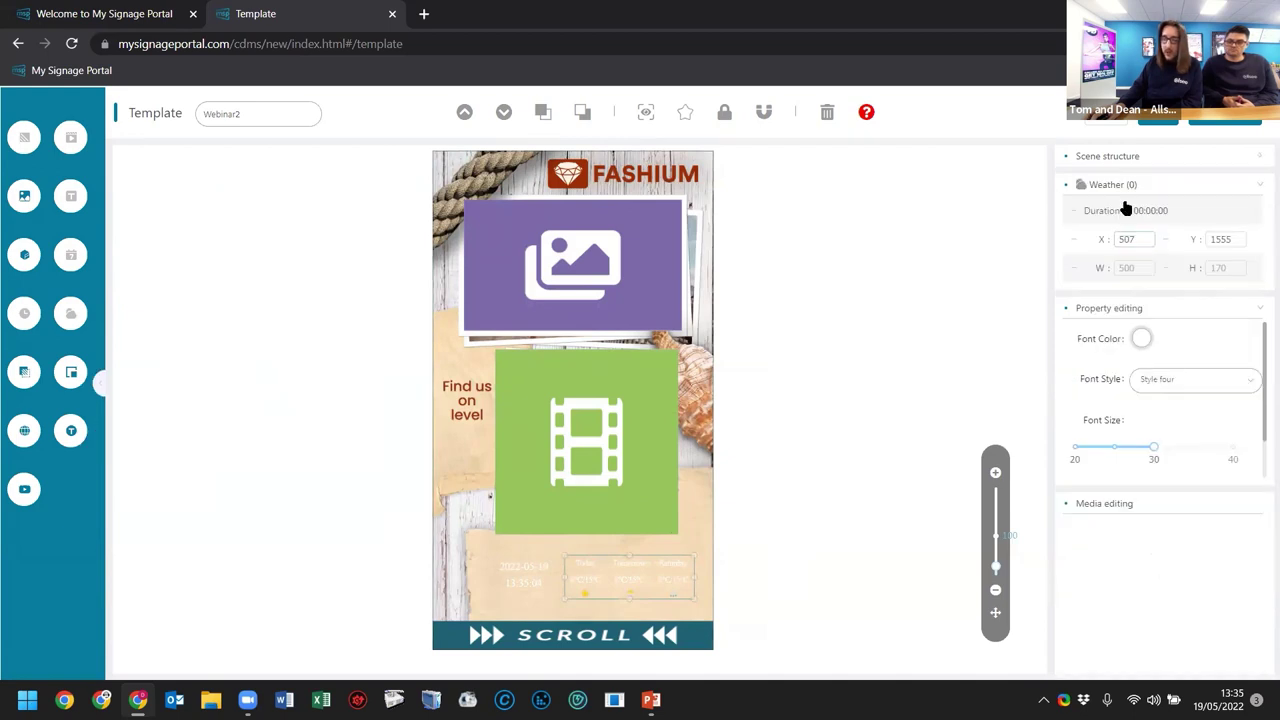
{"action": "left_click", "coordinate": [1120, 186]}
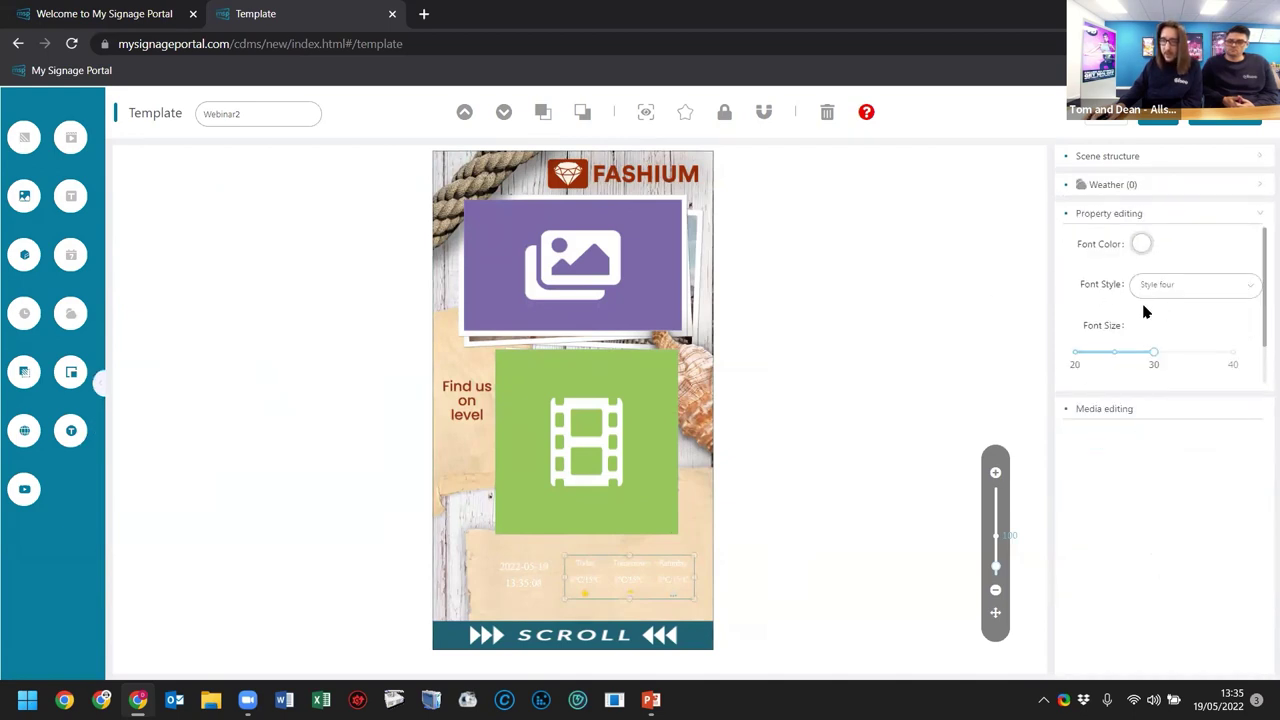
{"action": "left_click", "coordinate": [647, 584]}
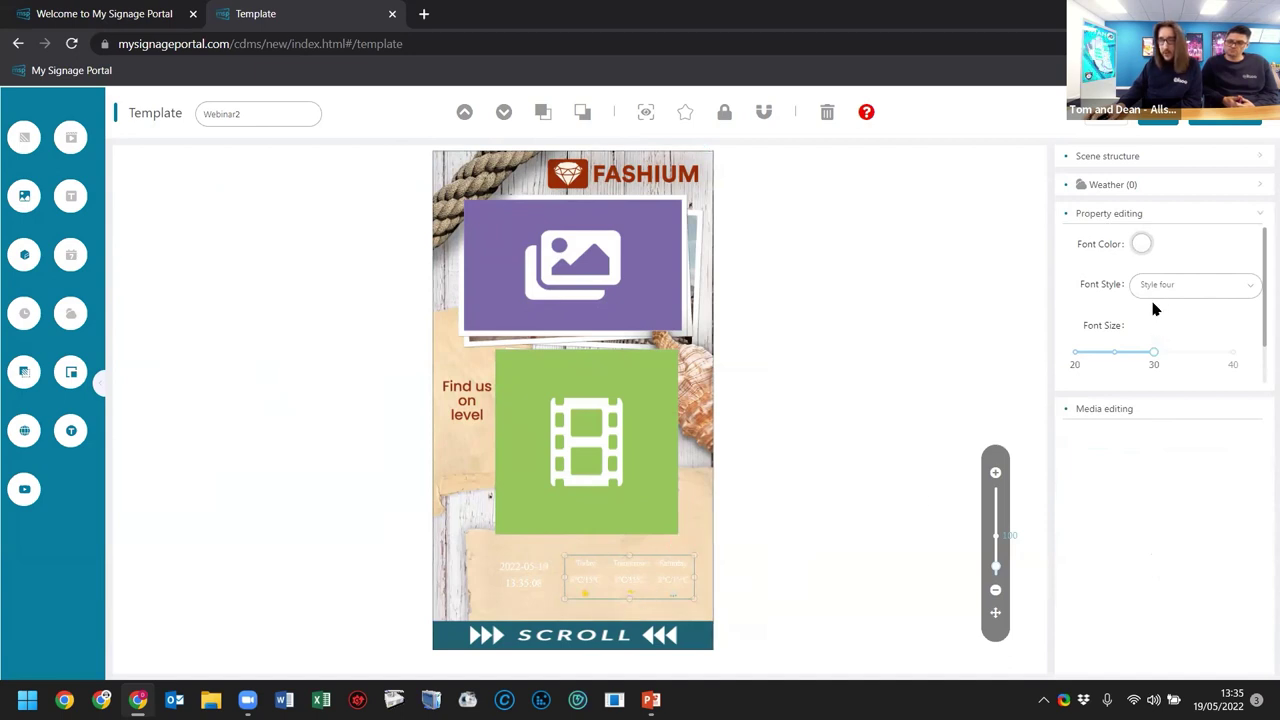
{"action": "scroll", "coordinate": [1108, 320], "scroll_direction": "down", "scroll_amount": 1}
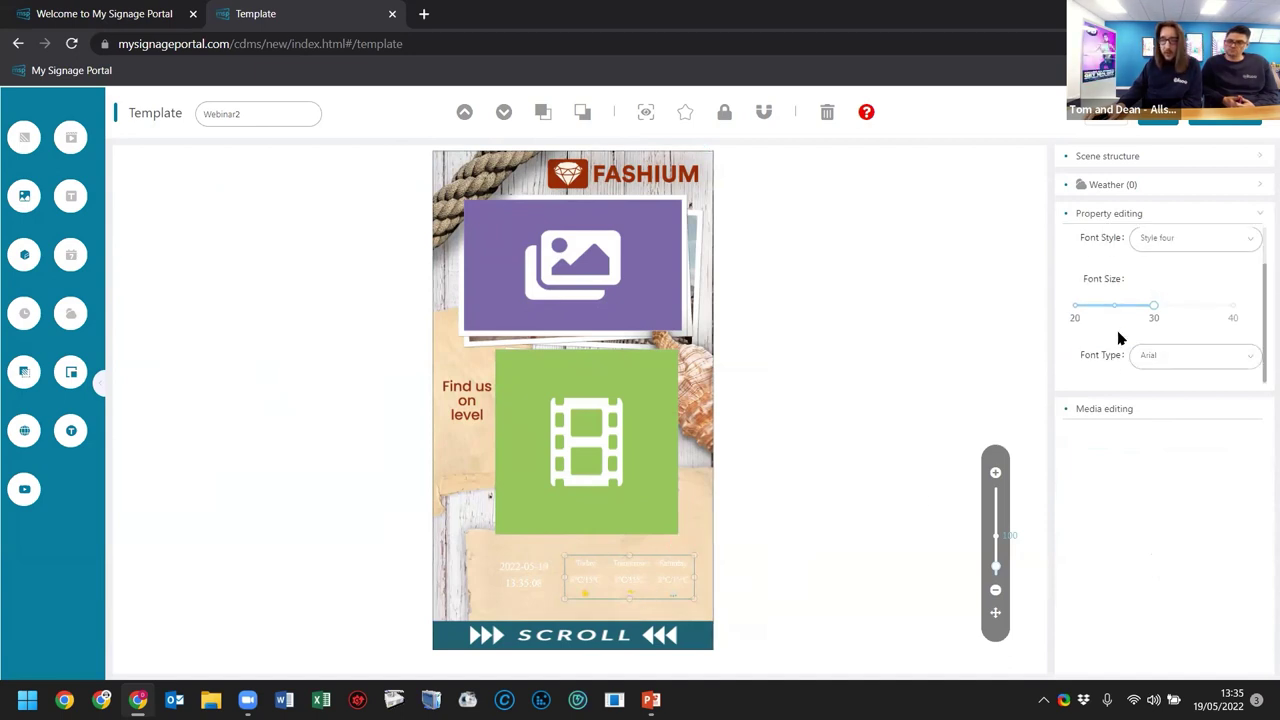
{"action": "scroll", "coordinate": [1118, 330], "scroll_direction": "up", "scroll_amount": 1}
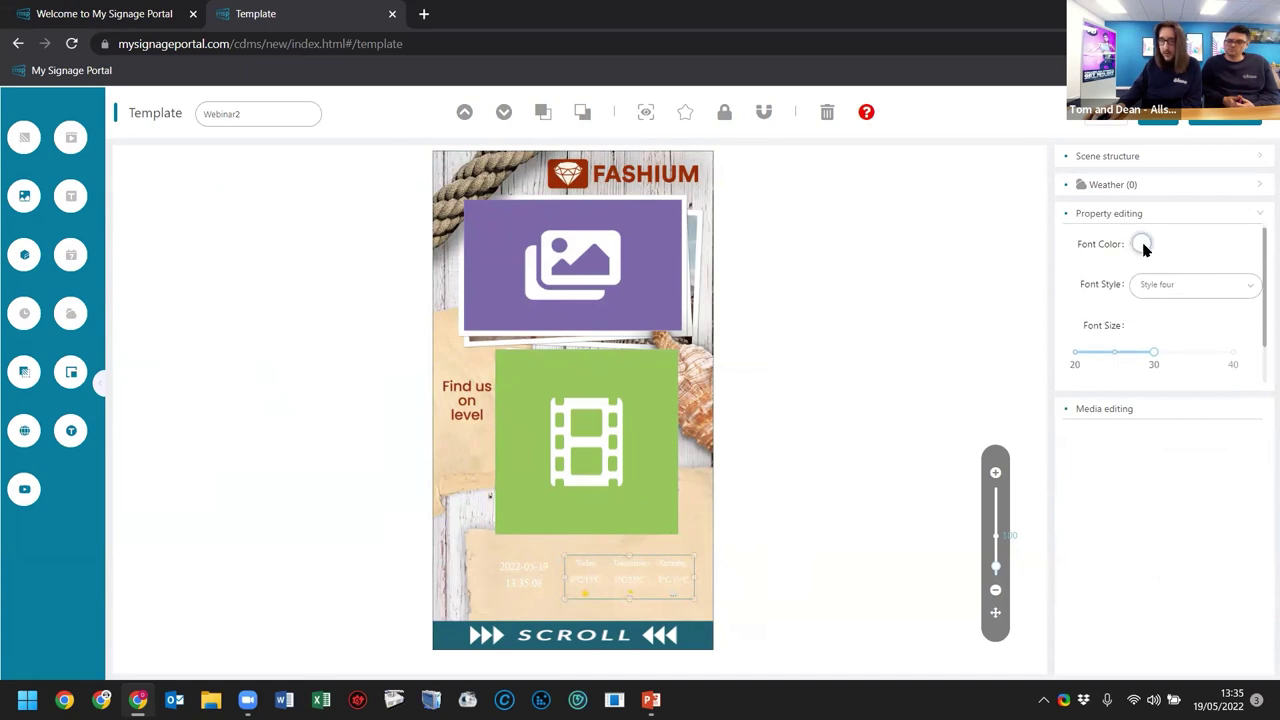
{"action": "left_click", "coordinate": [1141, 244]}
{"action": "double_click", "coordinate": [1062, 379]}
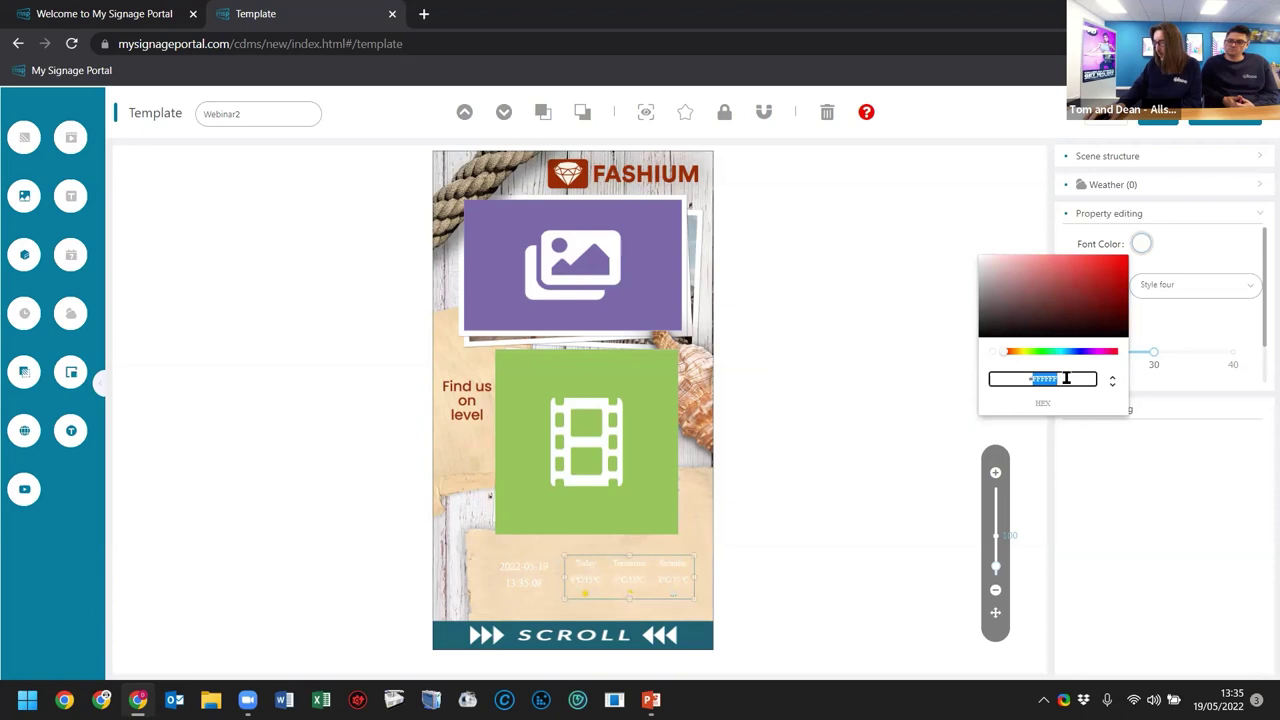
{"action": "type", "text": "#992"}
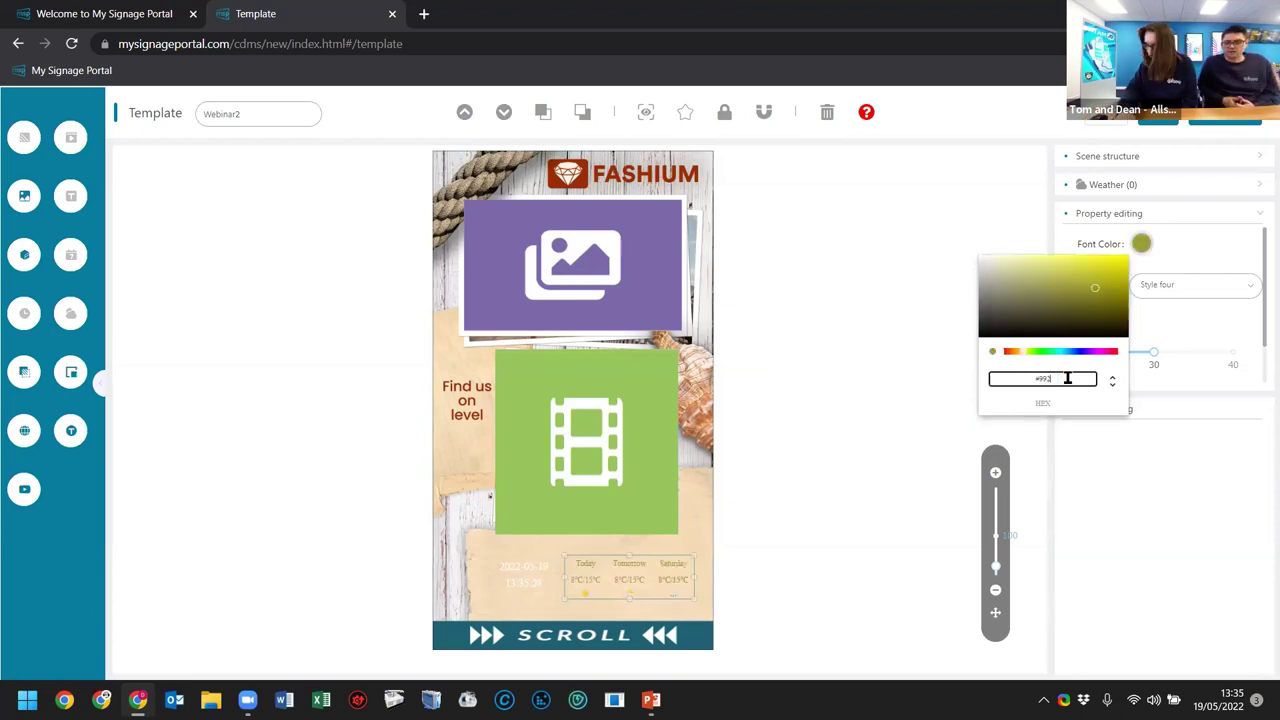
{"action": "type", "text": "c0"}
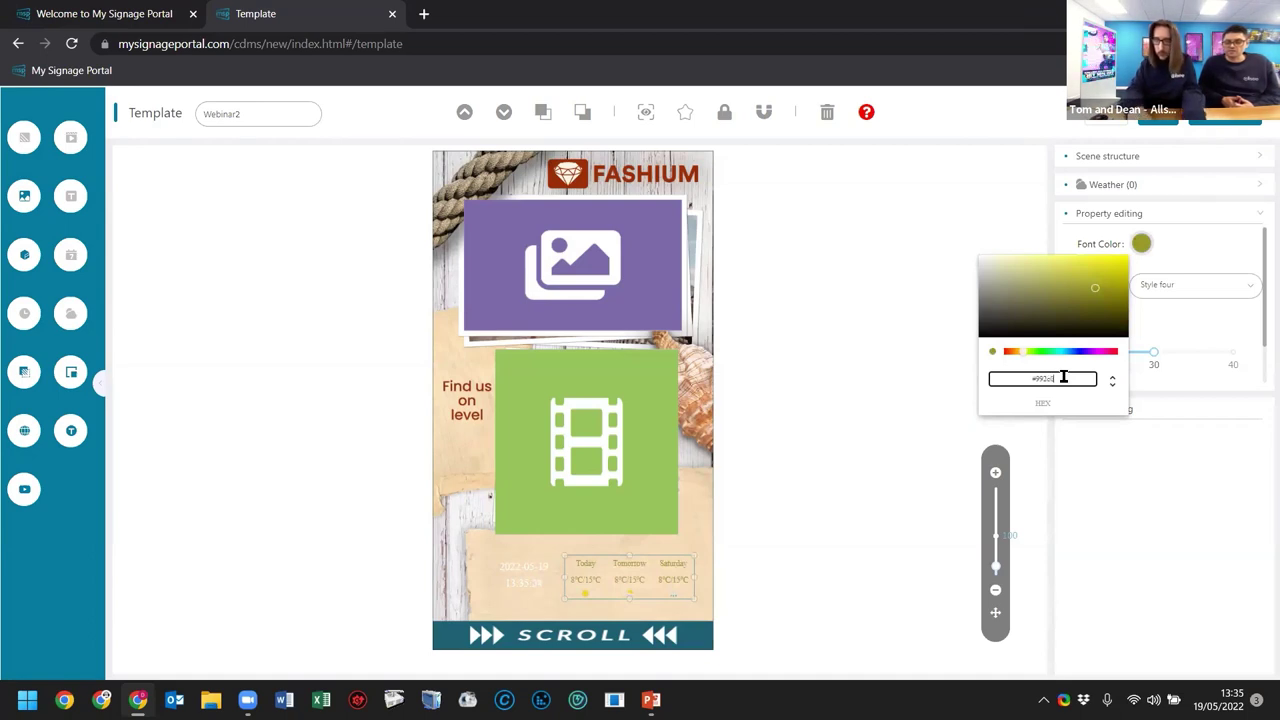
{"action": "type", "text": "1"}
Set the date text's font colour to rust-brown hex #992c07
{"action": "left_click", "coordinate": [514, 569]}
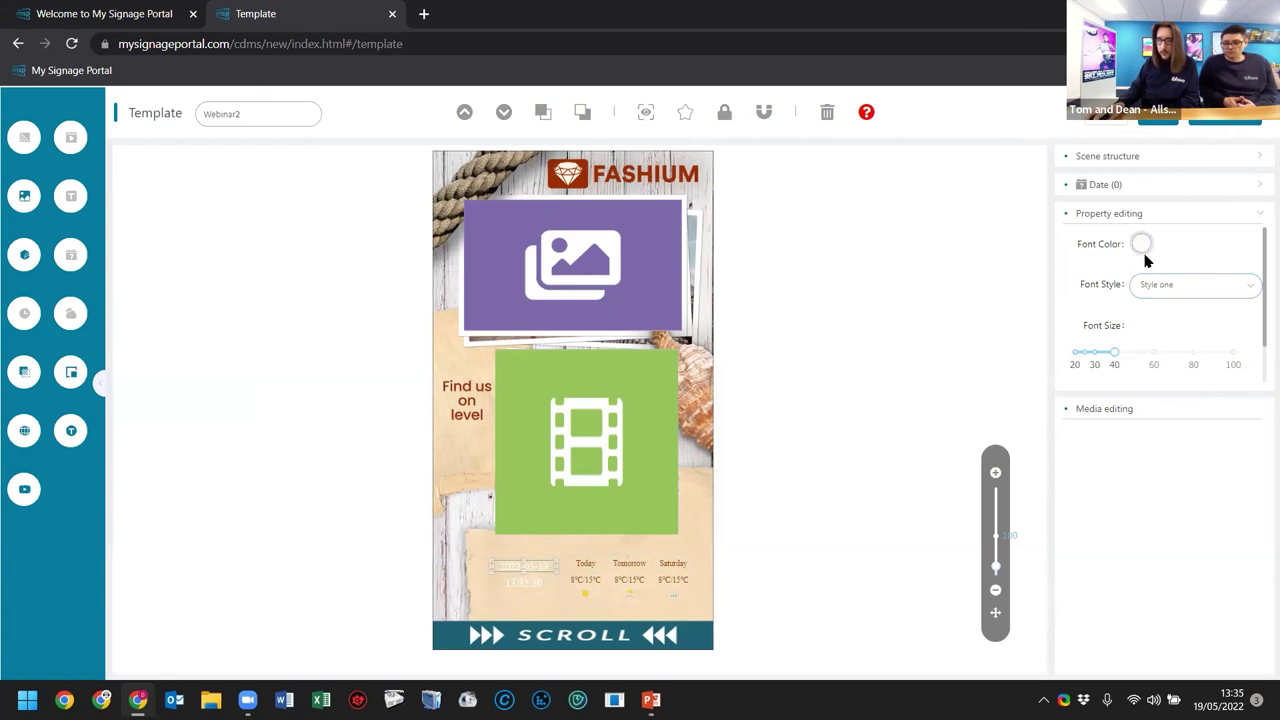
{"action": "double_click", "coordinate": [1043, 379]}
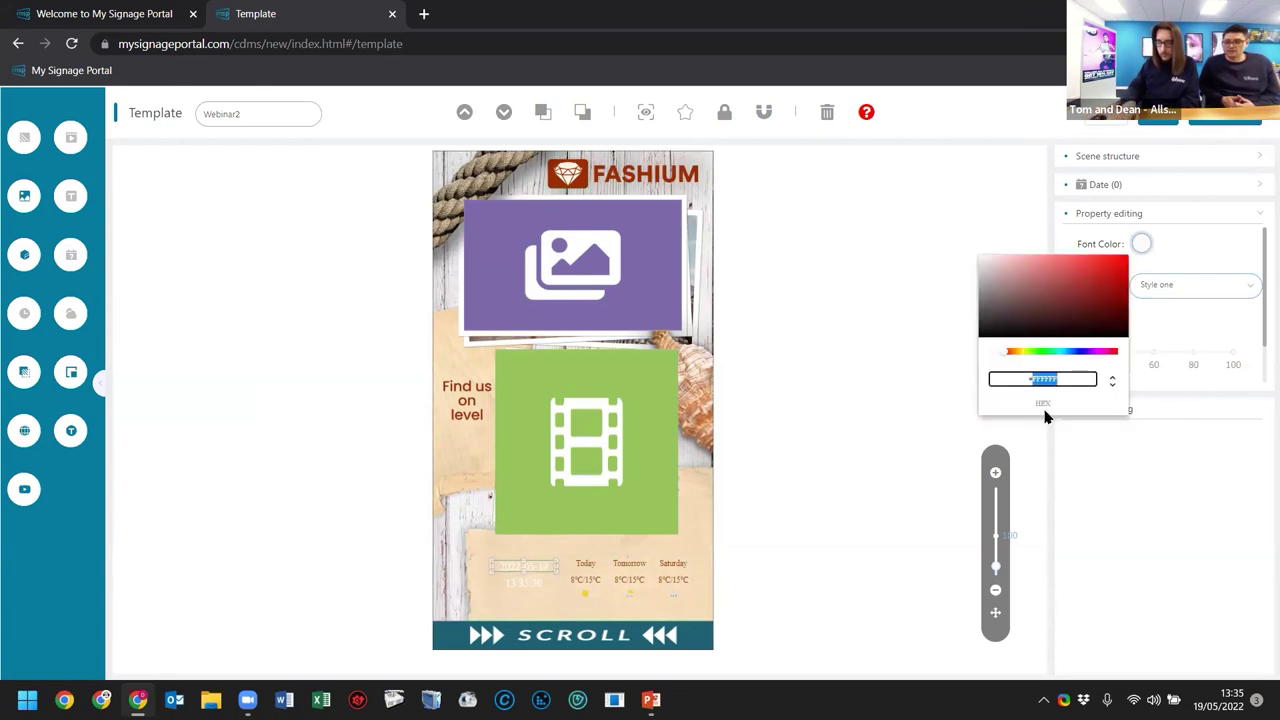
{"action": "type", "text": "#999900"}
{"action": "key", "text": "Return"}
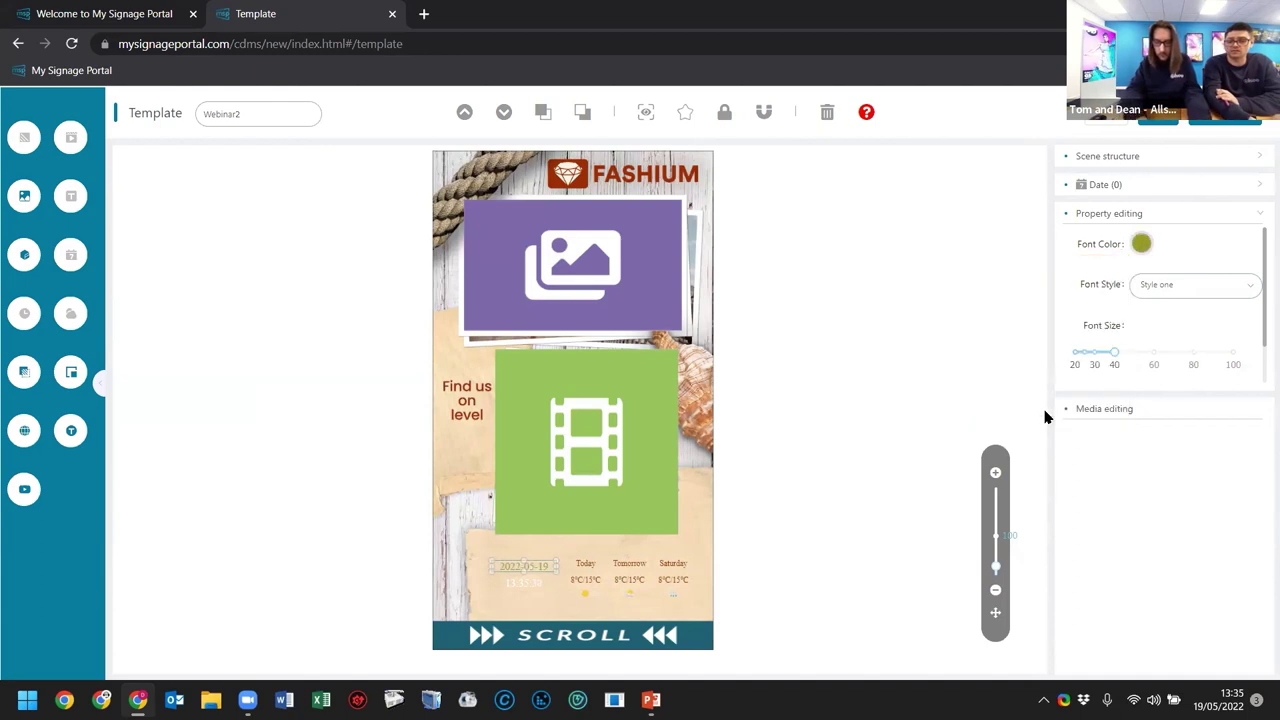
{"action": "left_click", "coordinate": [539, 588]}
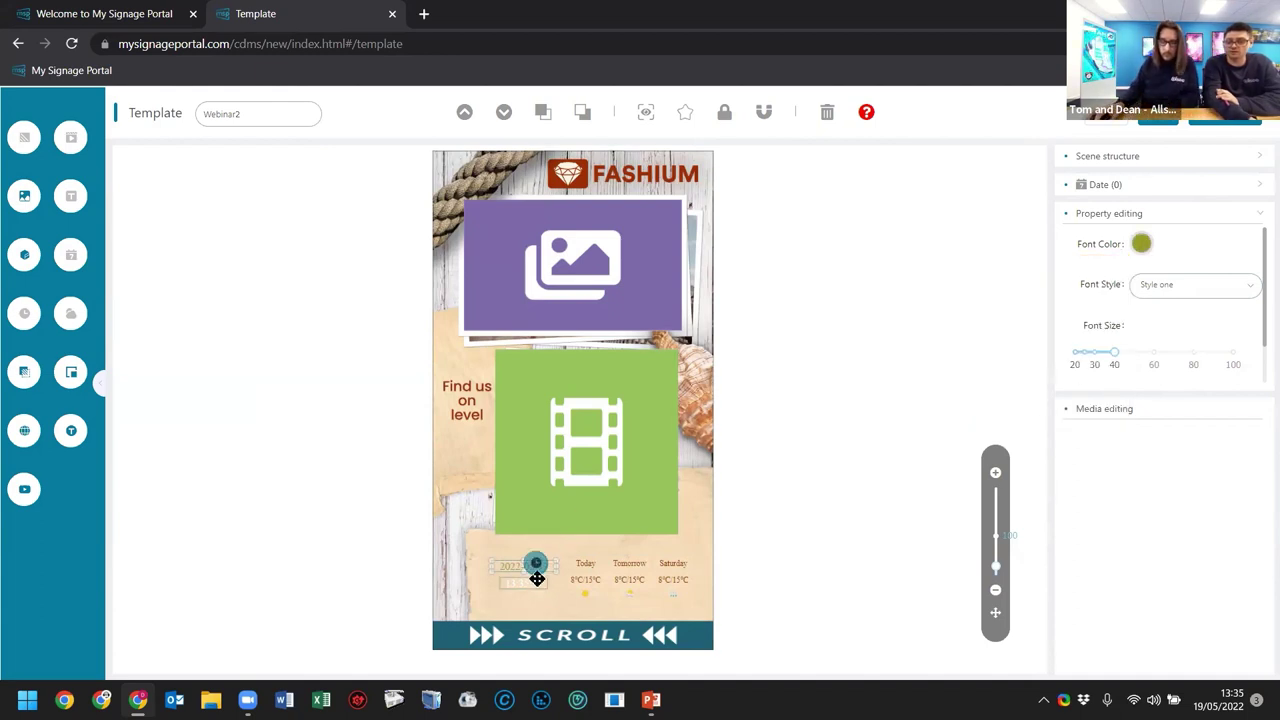
{"action": "left_click", "coordinate": [1143, 245]}
{"action": "double_click", "coordinate": [1061, 376]}
{"action": "type", "text": "#"}
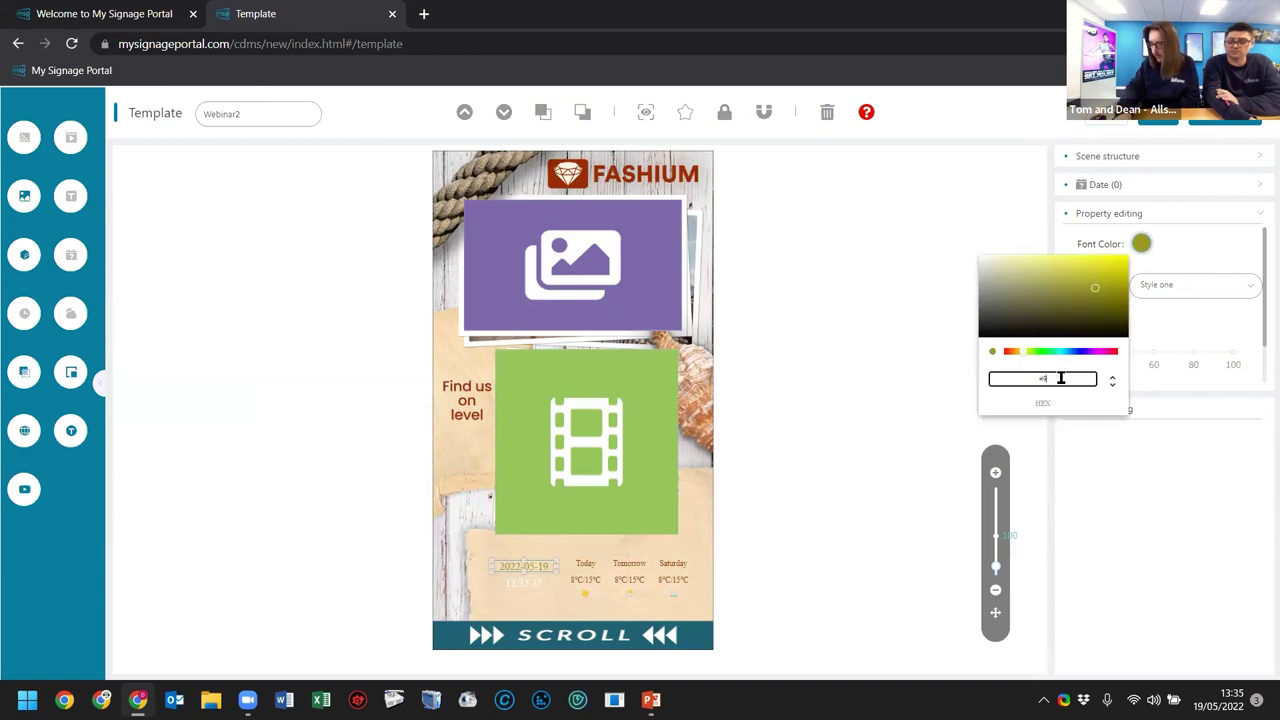
{"action": "type", "text": "992c07"}
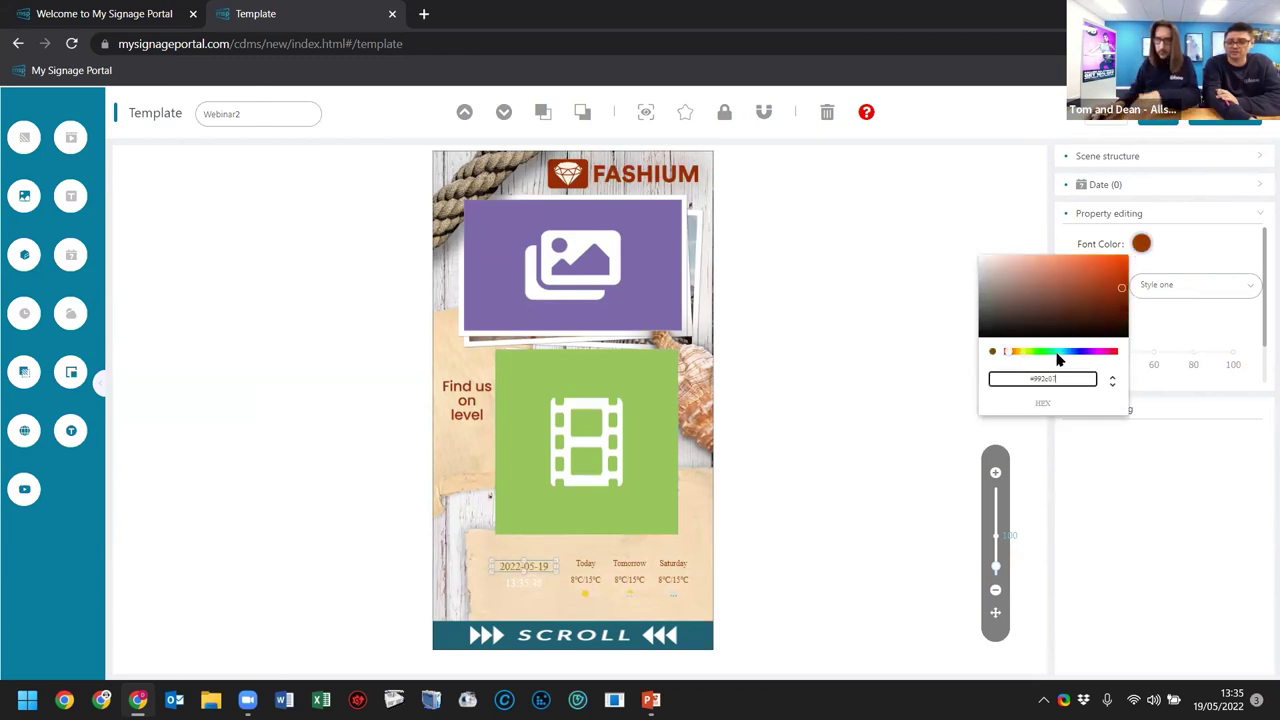
Give the time text the same rust-brown hex font colour, then deselect it
{"action": "left_click", "coordinate": [531, 582]}
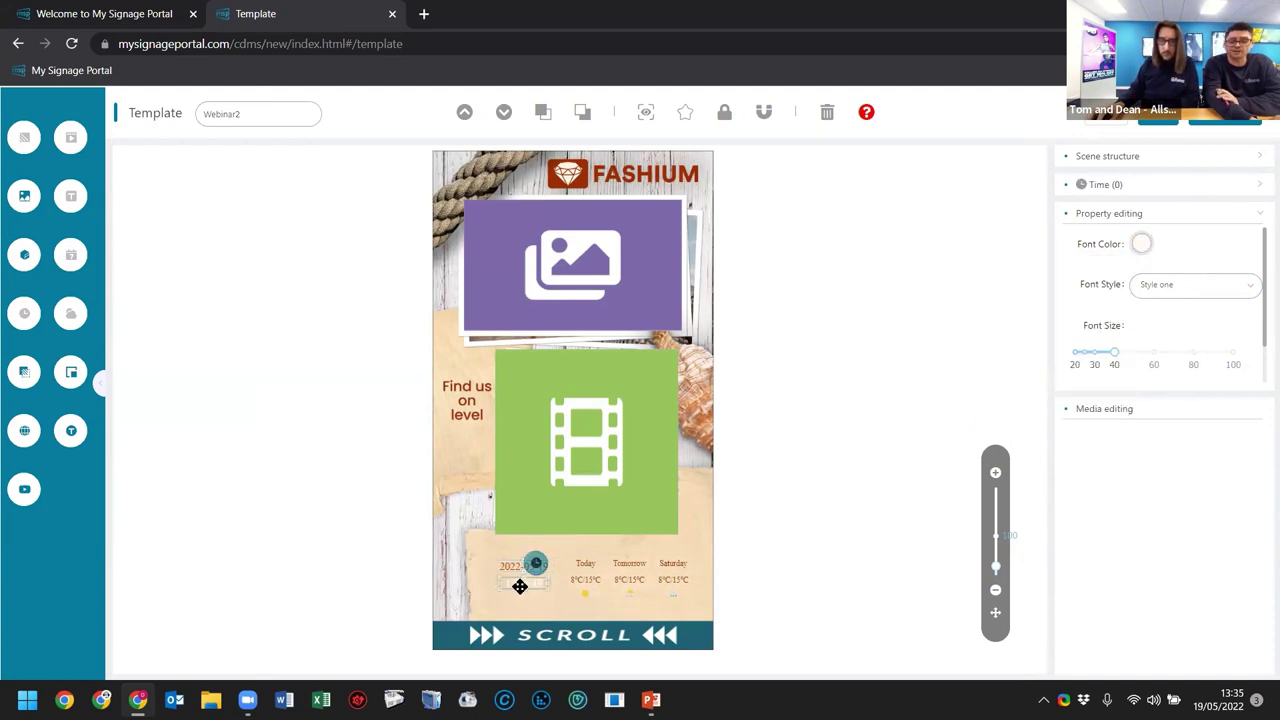
{"action": "left_click", "coordinate": [520, 594]}
{"action": "left_click", "coordinate": [529, 586]}
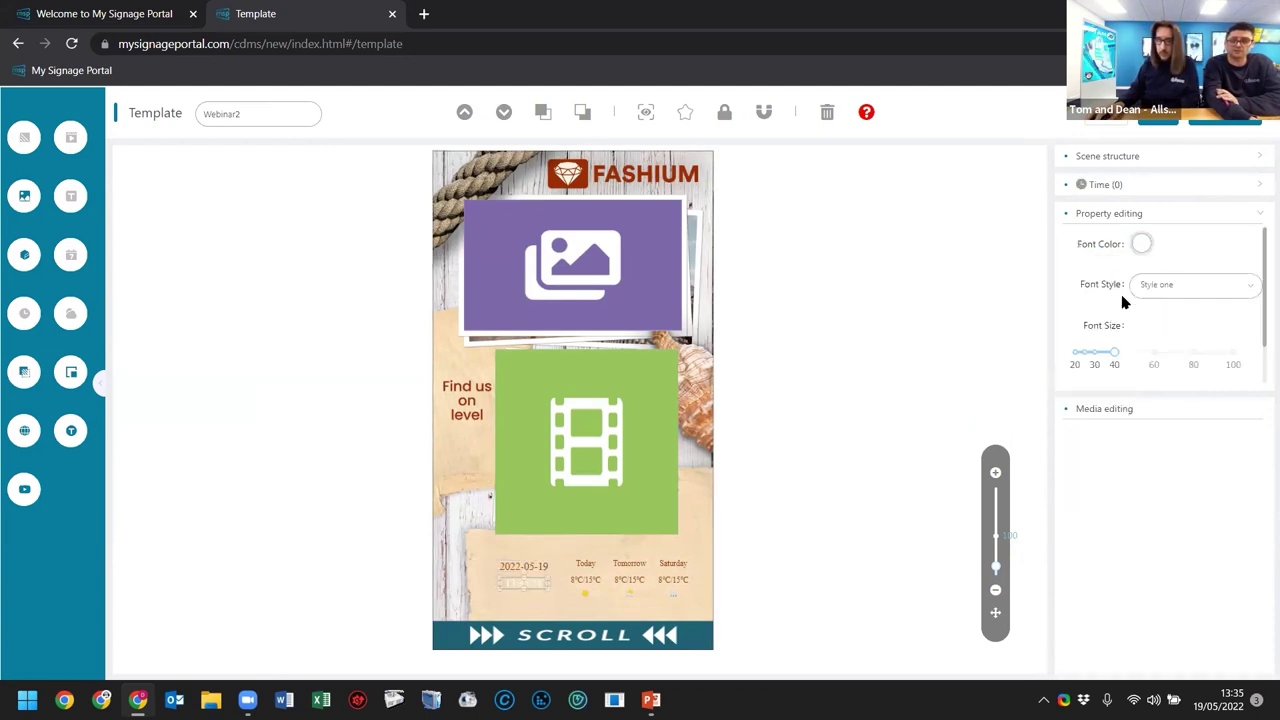
{"action": "left_click", "coordinate": [1141, 244]}
{"action": "double_click", "coordinate": [1045, 379]}
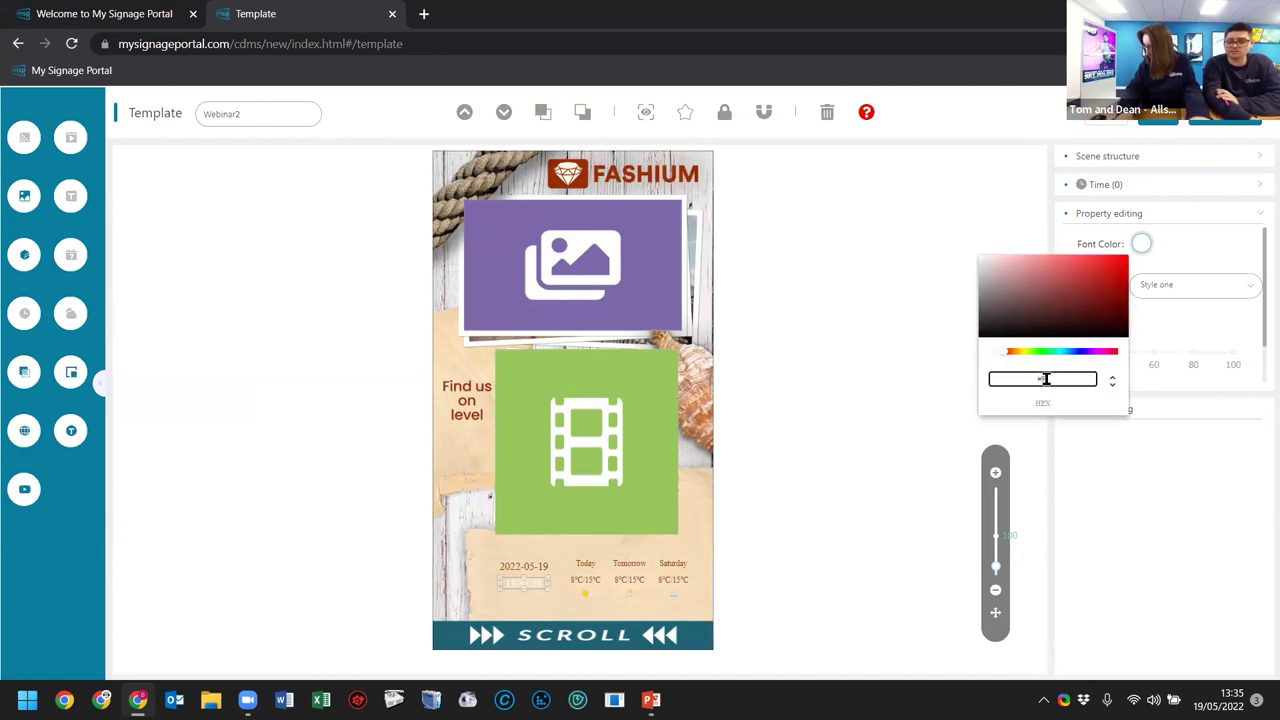
{"action": "key", "text": "ctrl+v"}
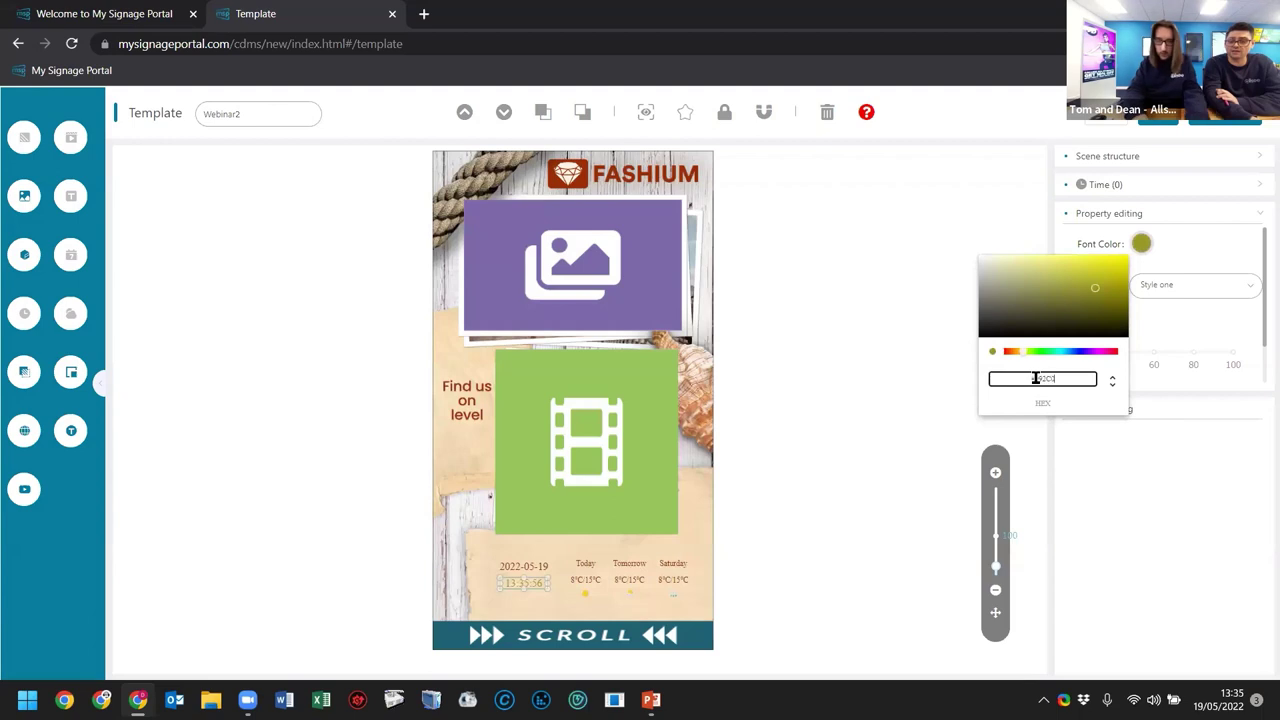
{"action": "type", "text": "0"}
{"action": "left_click", "coordinate": [934, 440]}
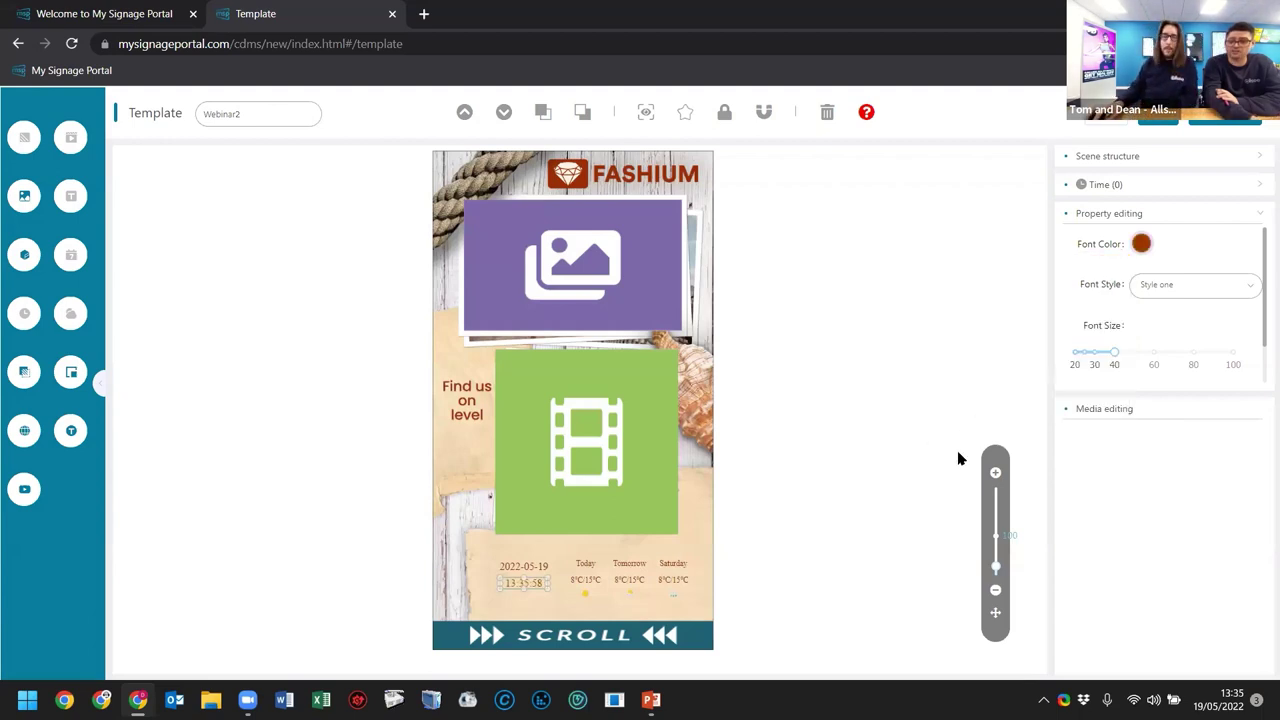
{"action": "left_click", "coordinate": [467, 449]}
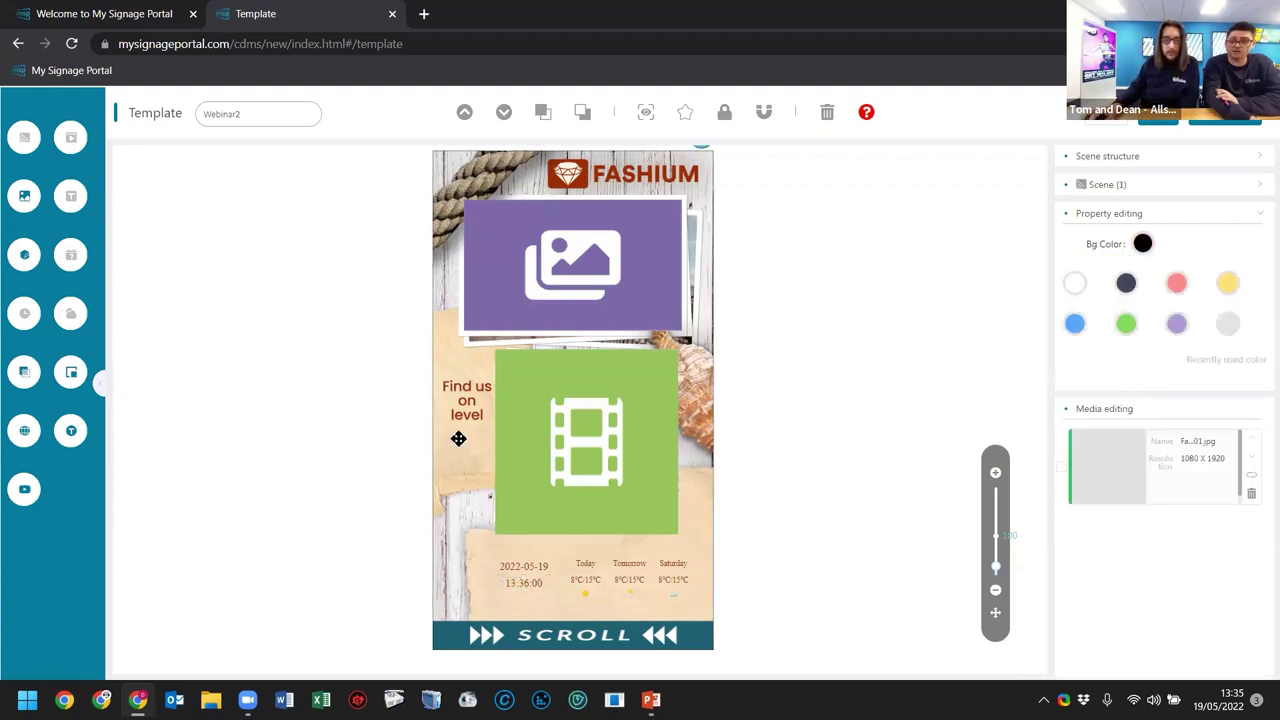
Place a static text zone just below the 'Find us on level' wording, beside the video zone
{"action": "left_click", "coordinate": [72, 433]}
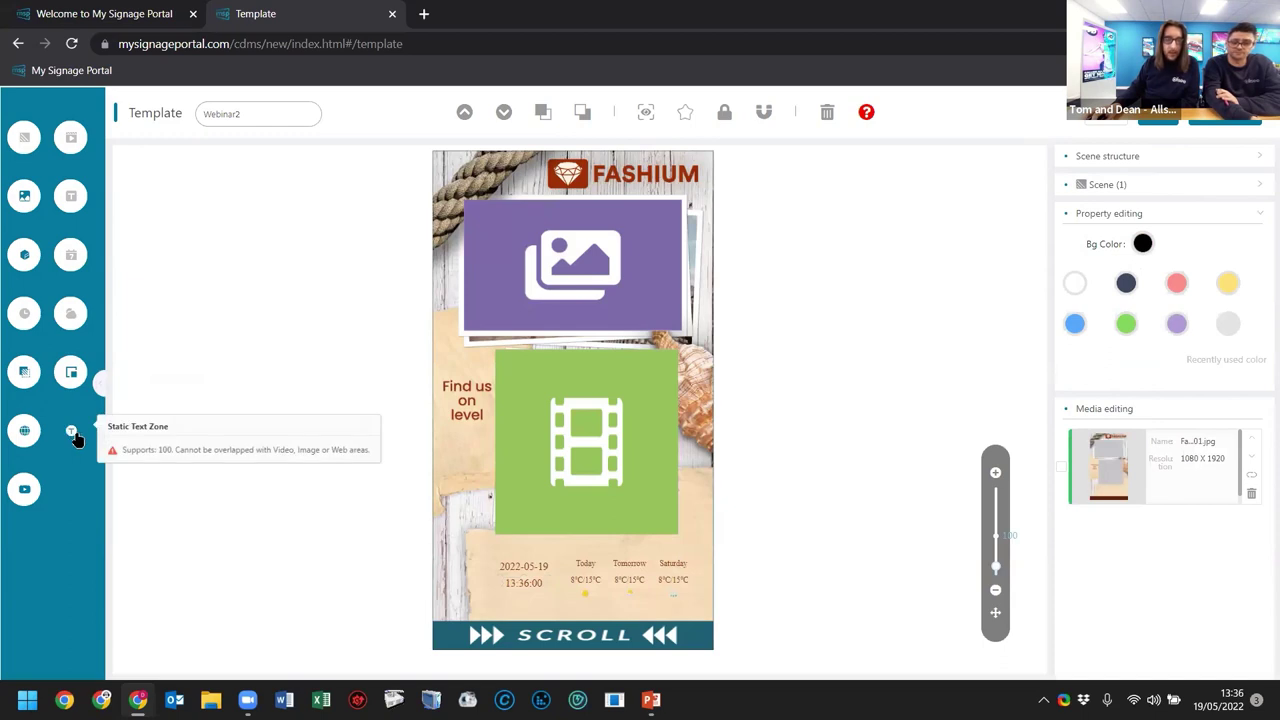
{"action": "left_click_drag", "start_coordinate": [457, 180], "coordinate": [486, 475]}
{"action": "right_click", "coordinate": [469, 457]}
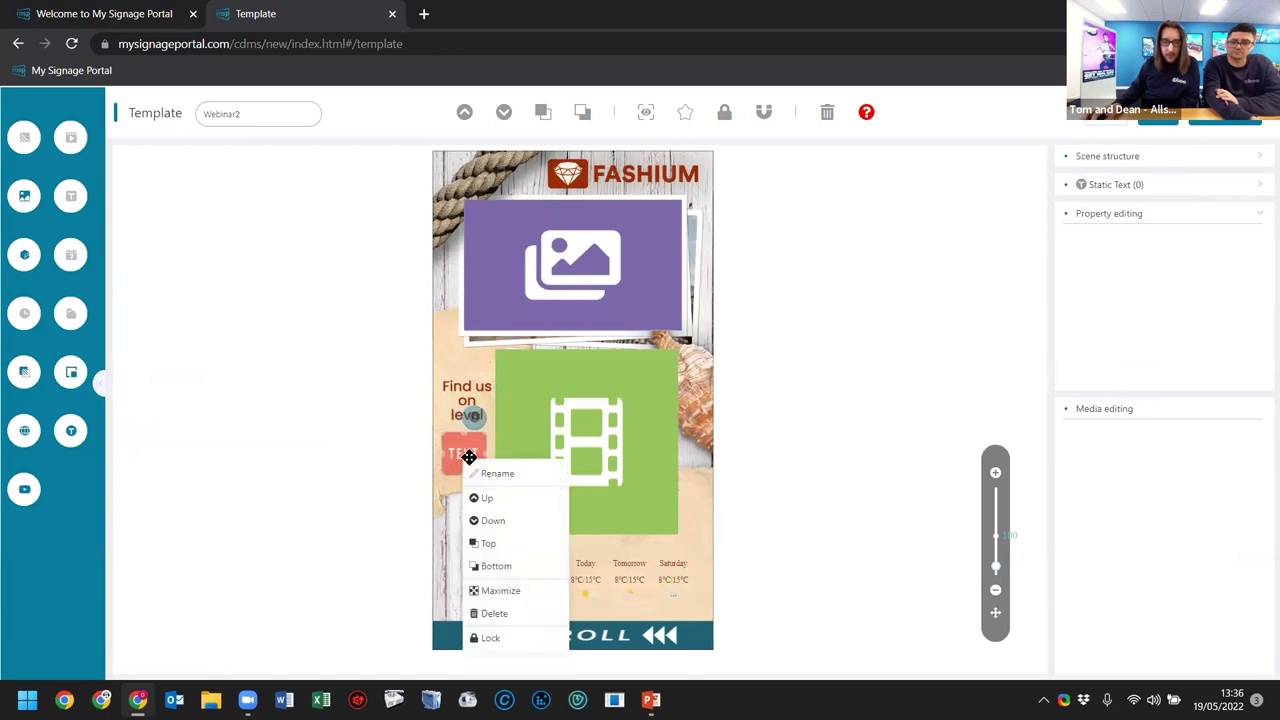
{"action": "right_click", "coordinate": [514, 420]}
{"action": "left_click", "coordinate": [482, 547]}
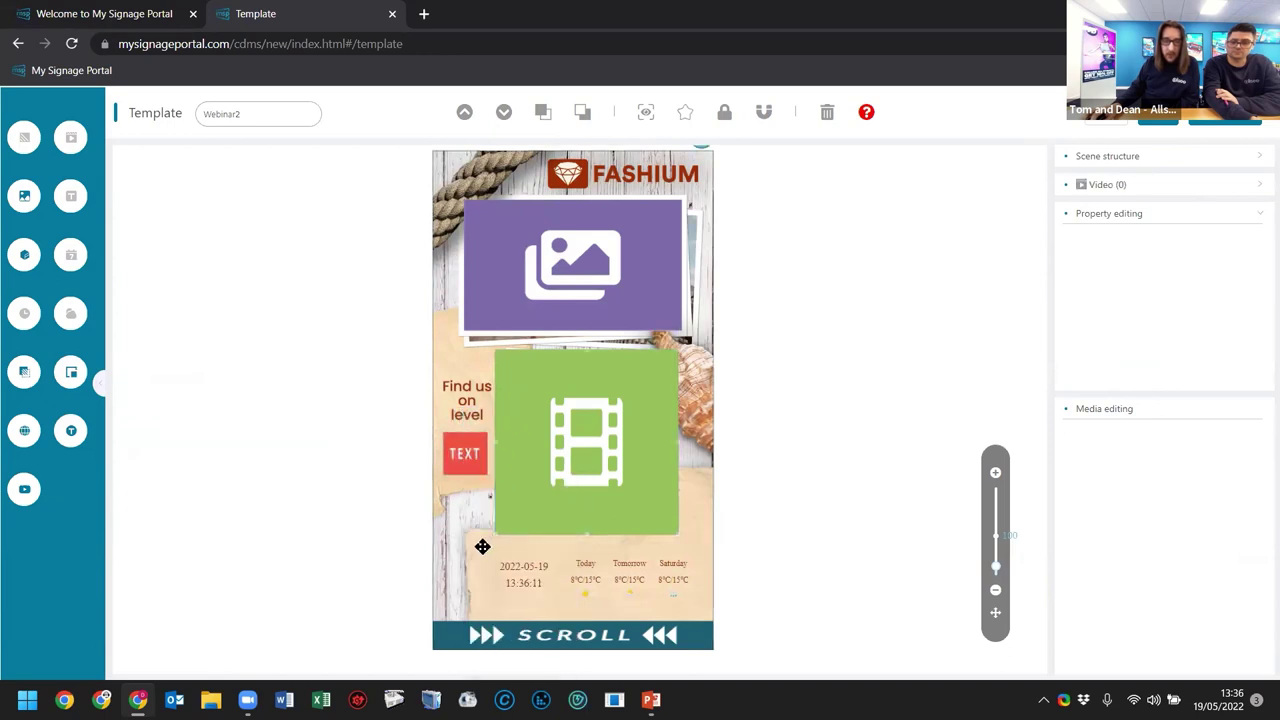
{"action": "left_click", "coordinate": [463, 448]}
{"action": "right_click", "coordinate": [463, 457]}
{"action": "right_click", "coordinate": [608, 384]}
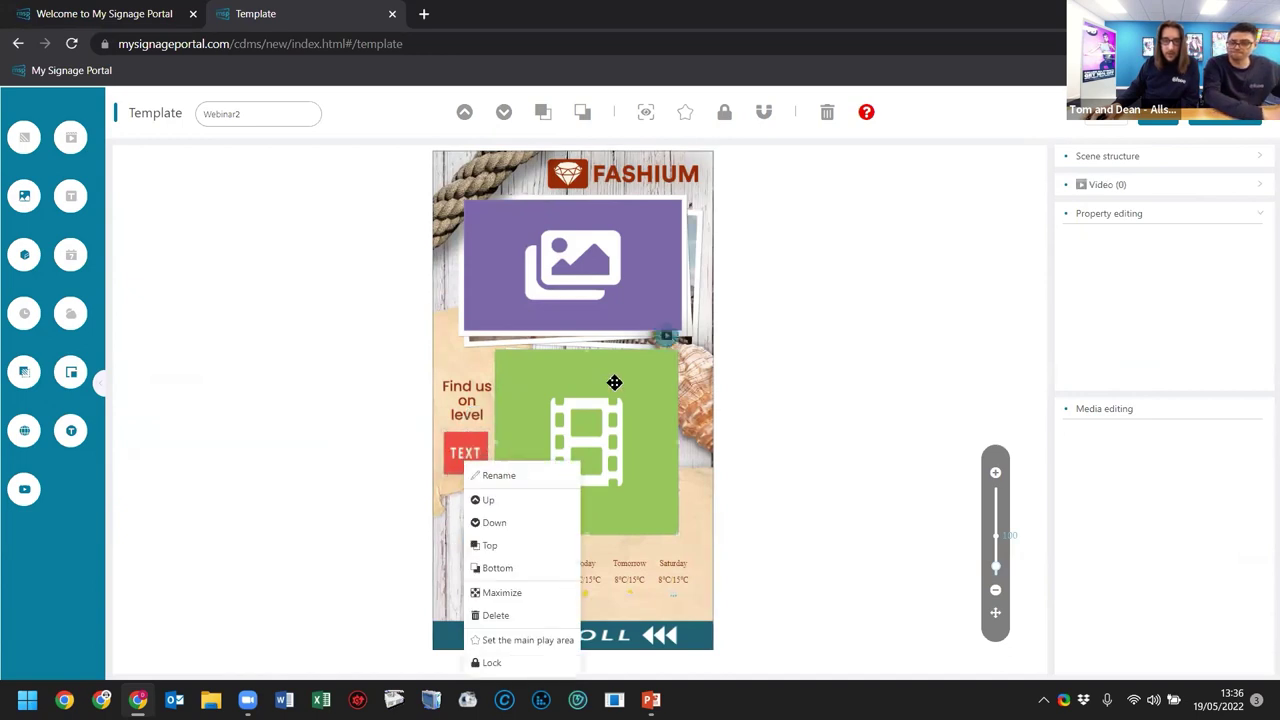
{"action": "left_click", "coordinate": [571, 382]}
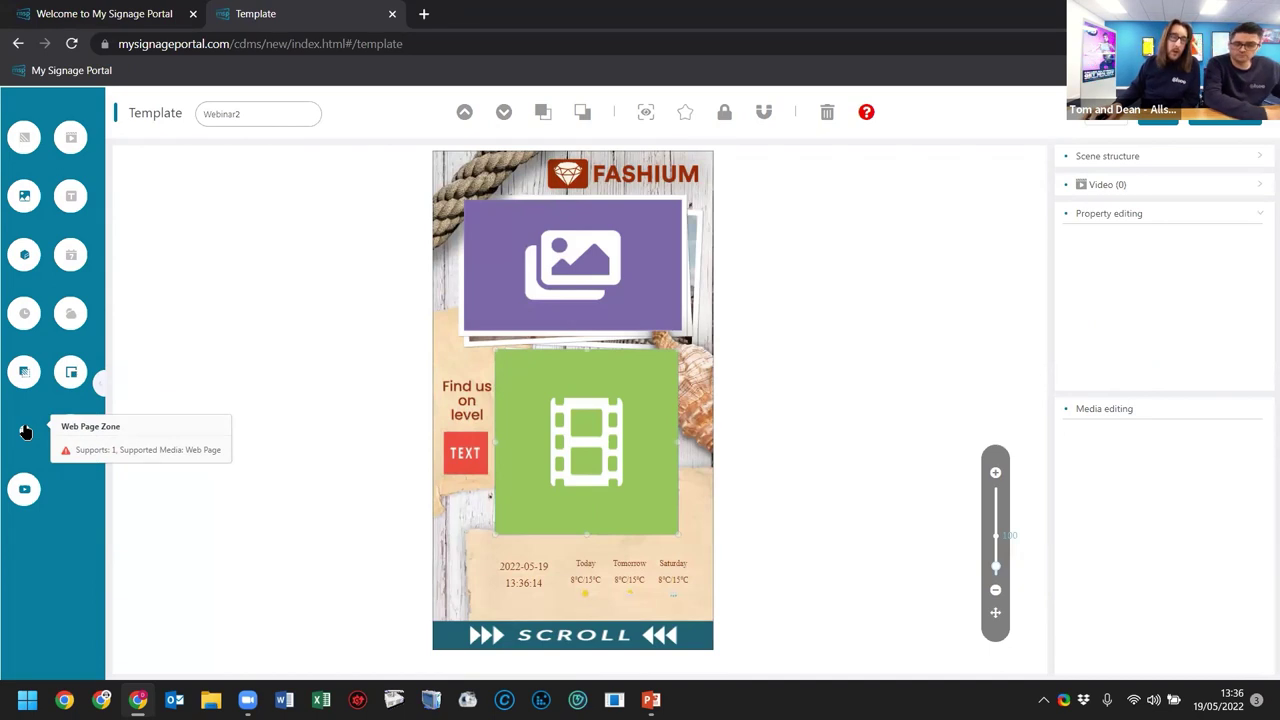
{"action": "left_click_drag", "start_coordinate": [25, 430], "coordinate": [490, 194]}
{"action": "right_click", "coordinate": [473, 179]}
{"action": "left_click", "coordinate": [534, 340]}
{"action": "left_click", "coordinate": [672, 434]}
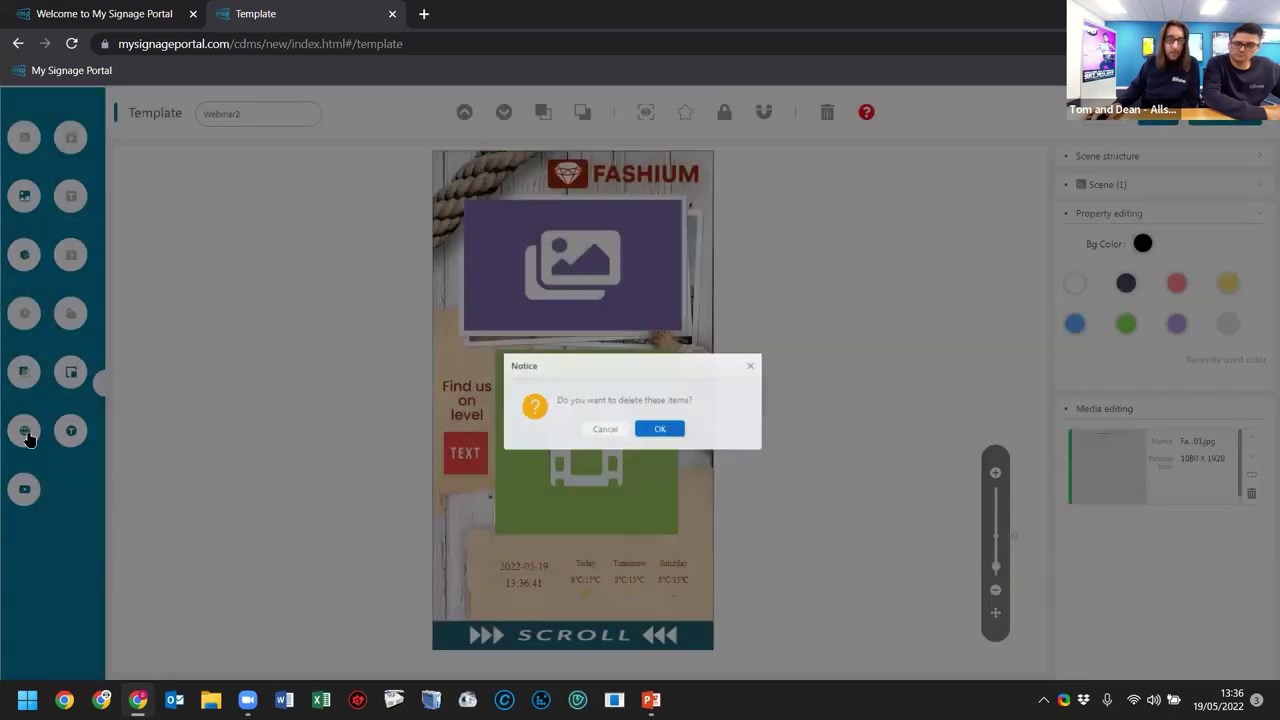
{"action": "left_click", "coordinate": [31, 494]}
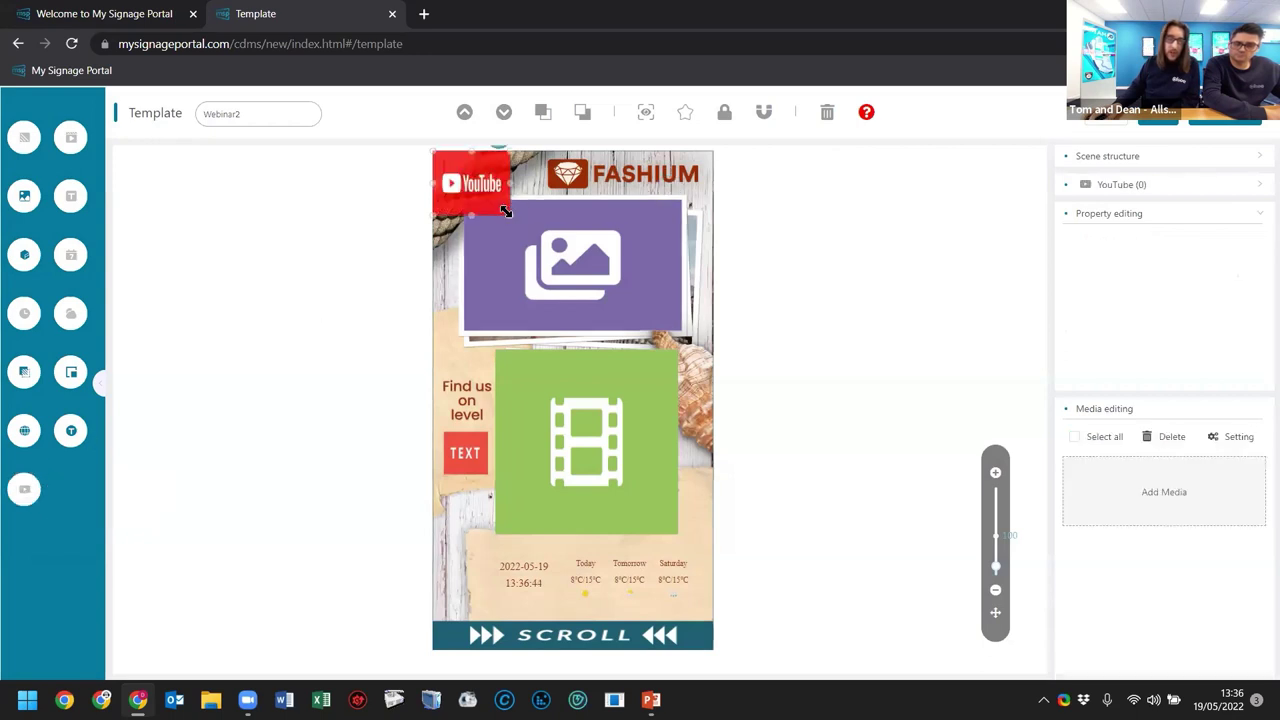
{"action": "left_click_drag", "start_coordinate": [505, 212], "coordinate": [573, 281]}
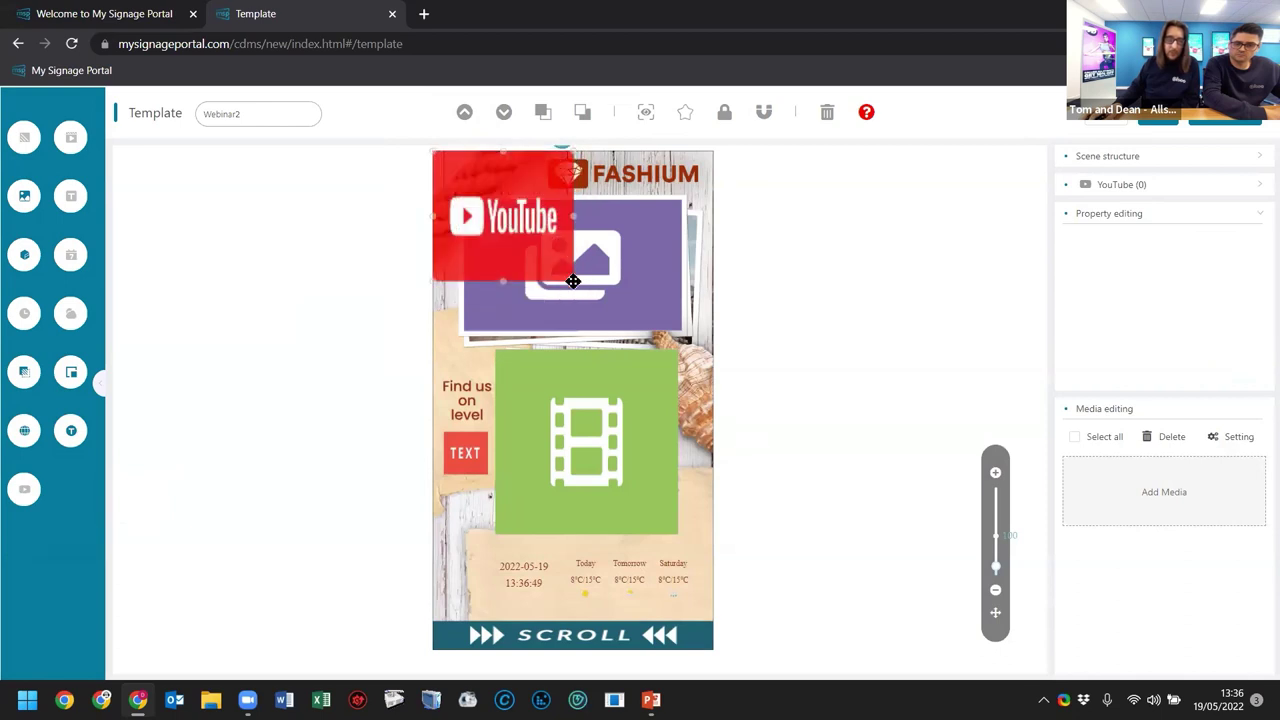
{"action": "right_click", "coordinate": [505, 234]}
{"action": "left_click", "coordinate": [551, 391]}
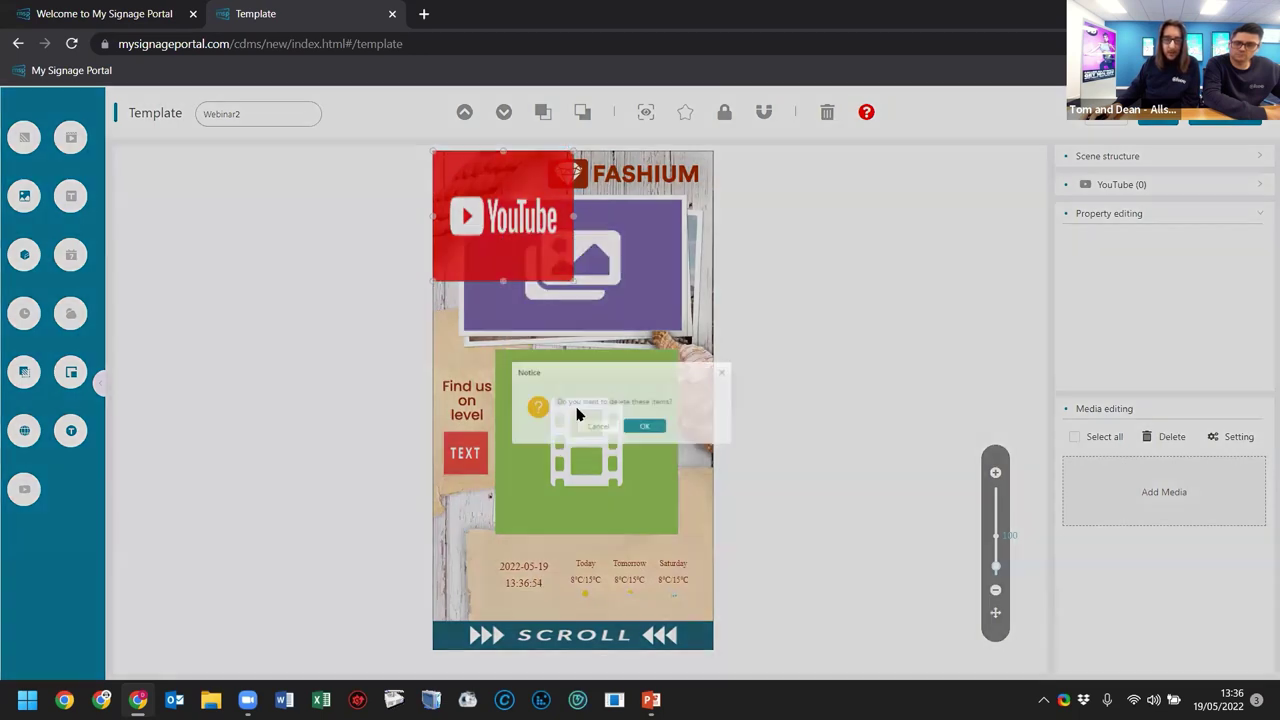
{"action": "left_click", "coordinate": [669, 435]}
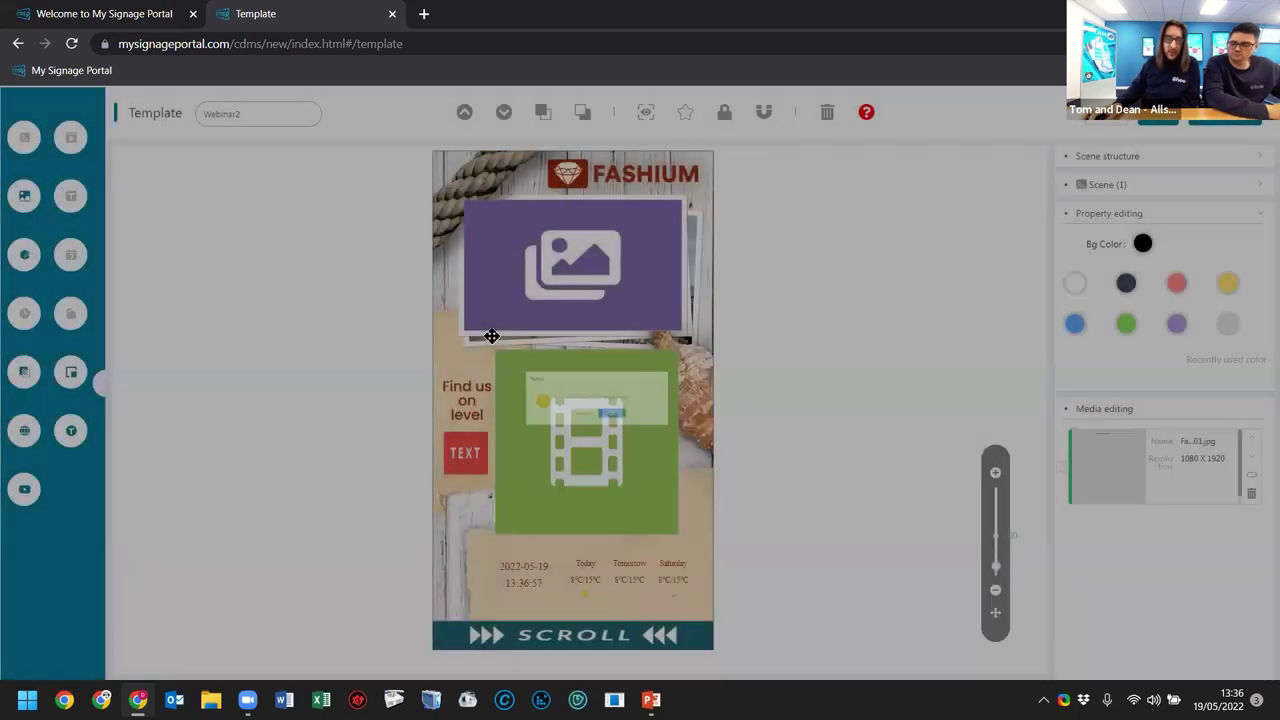
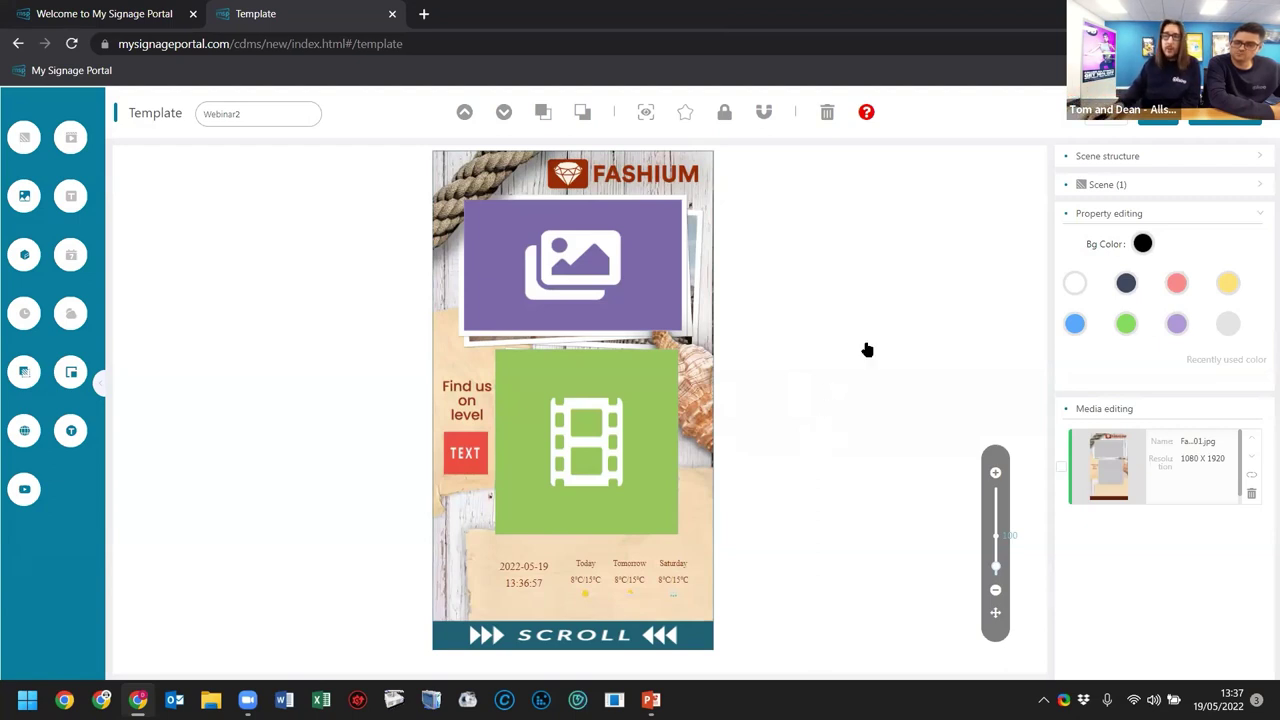
Create a playlist from the Fashium template and rename it WebinarPlaylist2
{"action": "left_click", "coordinate": [1207, 119]}
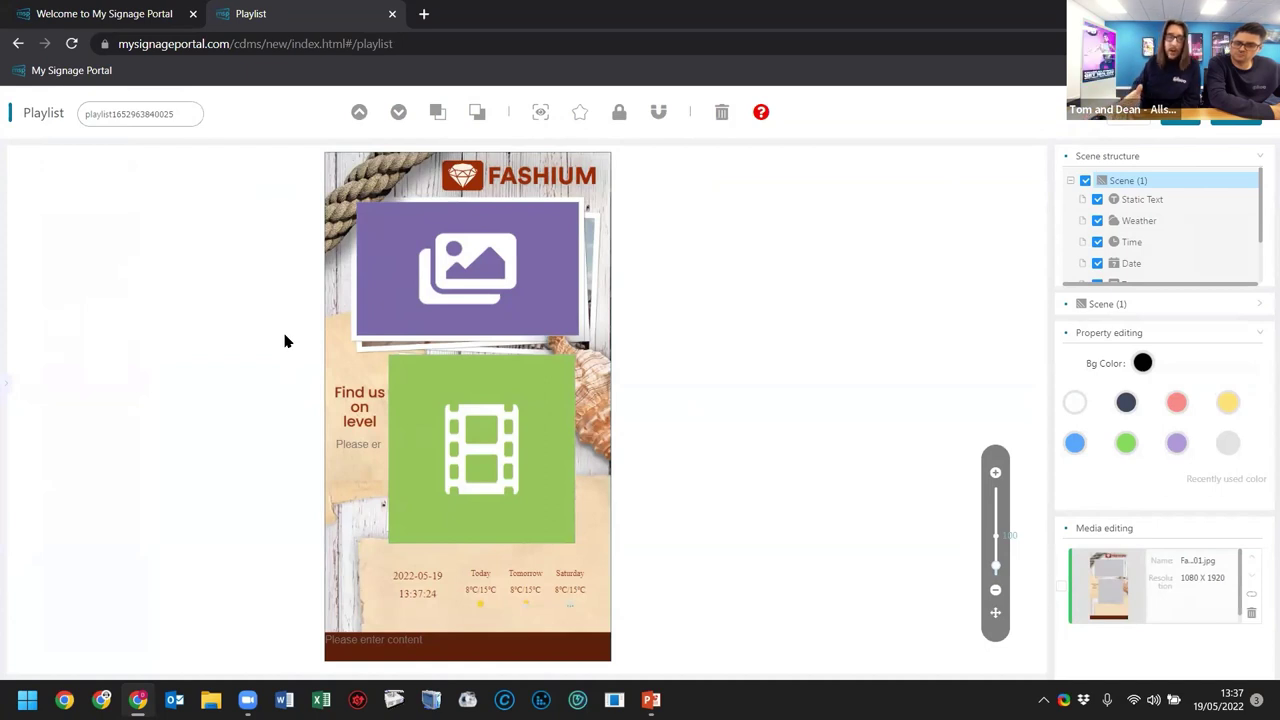
{"action": "double_click", "coordinate": [194, 113]}
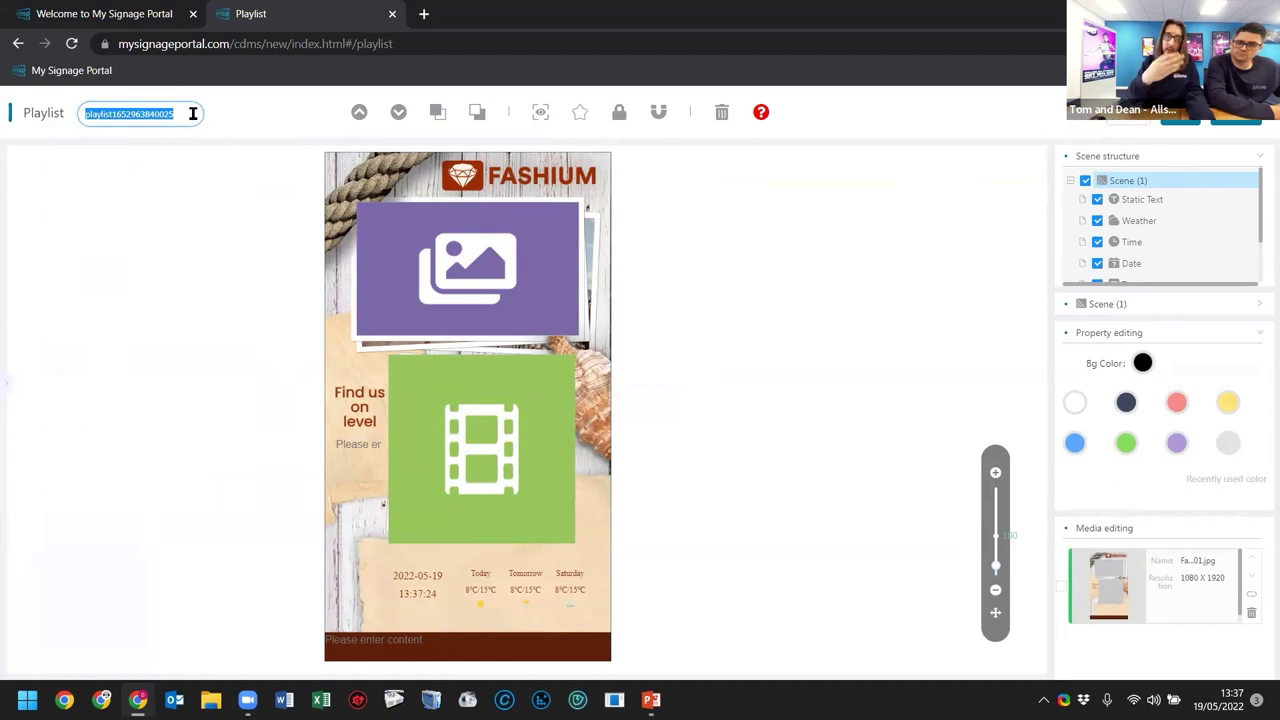
{"action": "type", "text": "w"}
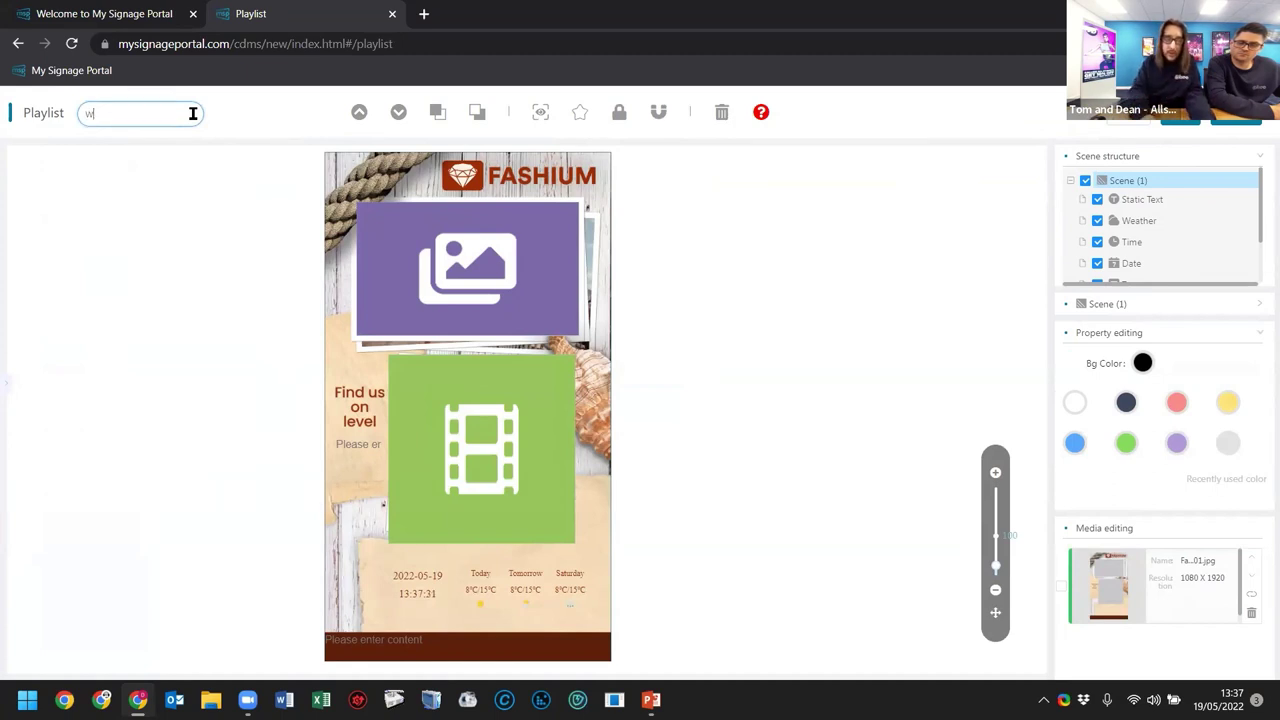
{"action": "type", "text": "ebinarP"}
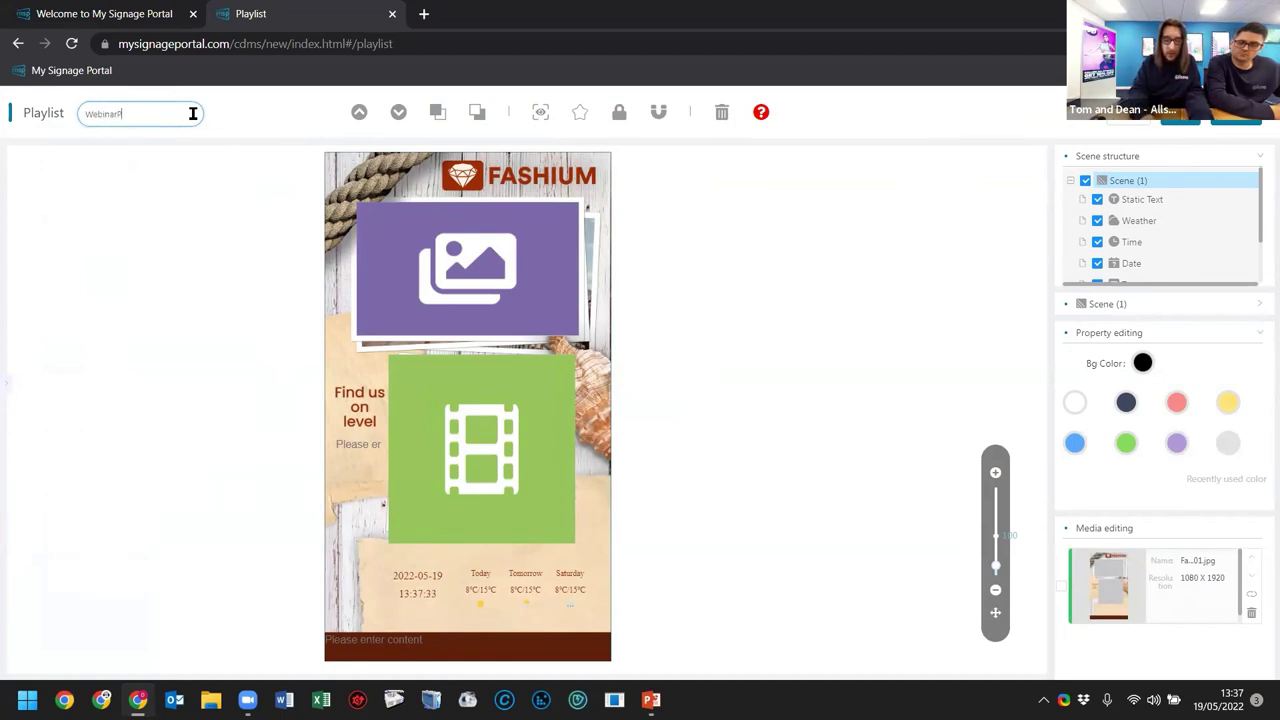
{"action": "type", "text": "laylist2"}
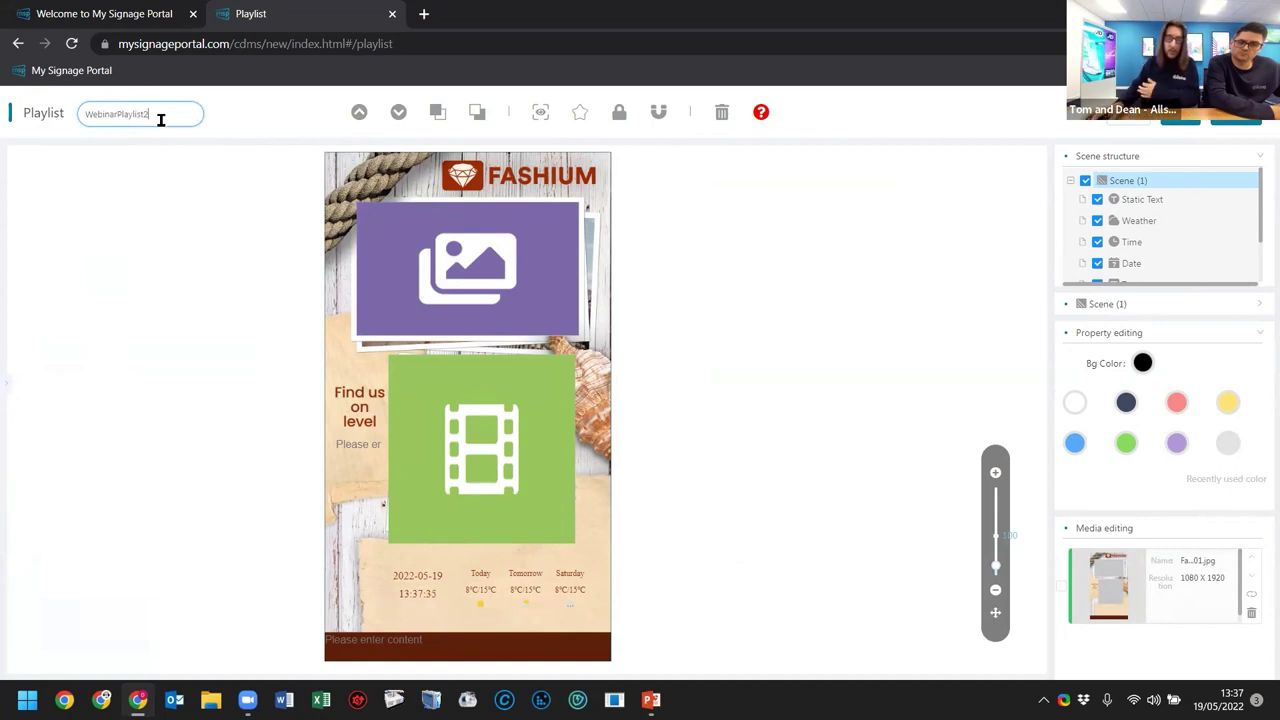
{"action": "left_click", "coordinate": [263, 257]}
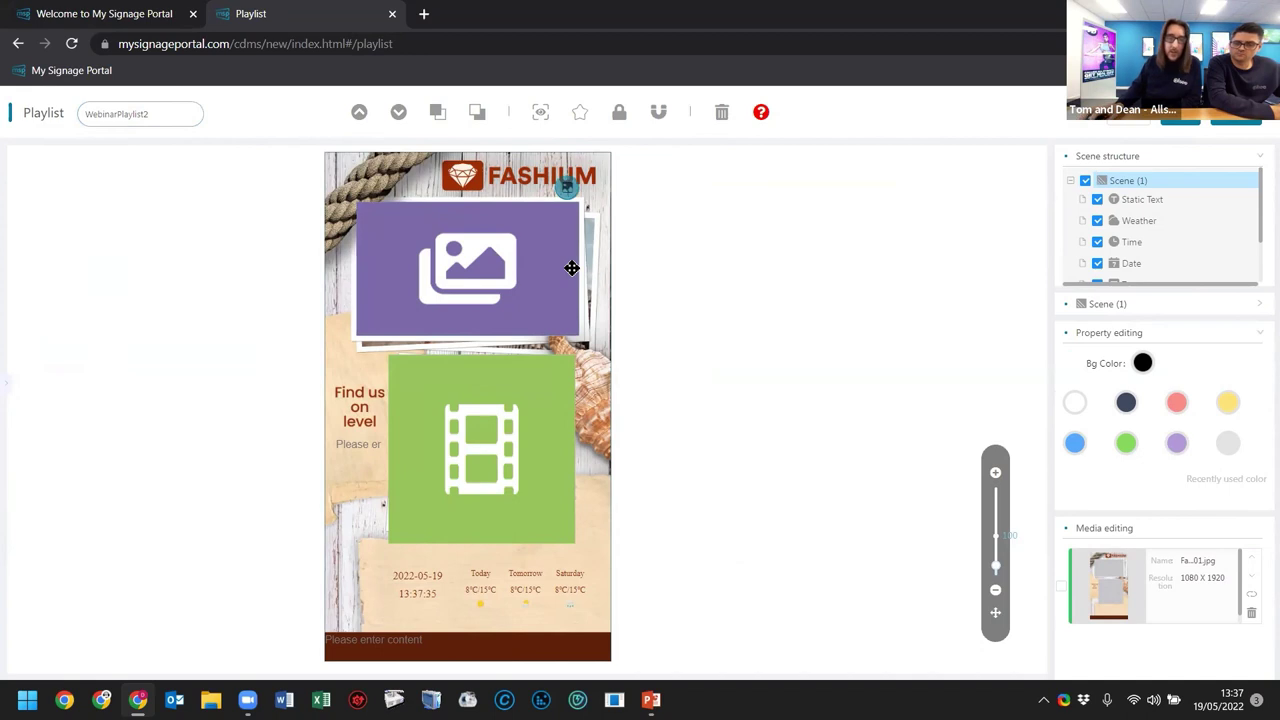
Open the image zone's media library, tick photos 12, 11, 07, 06 and show 50 per page
{"action": "left_click", "coordinate": [477, 287]}
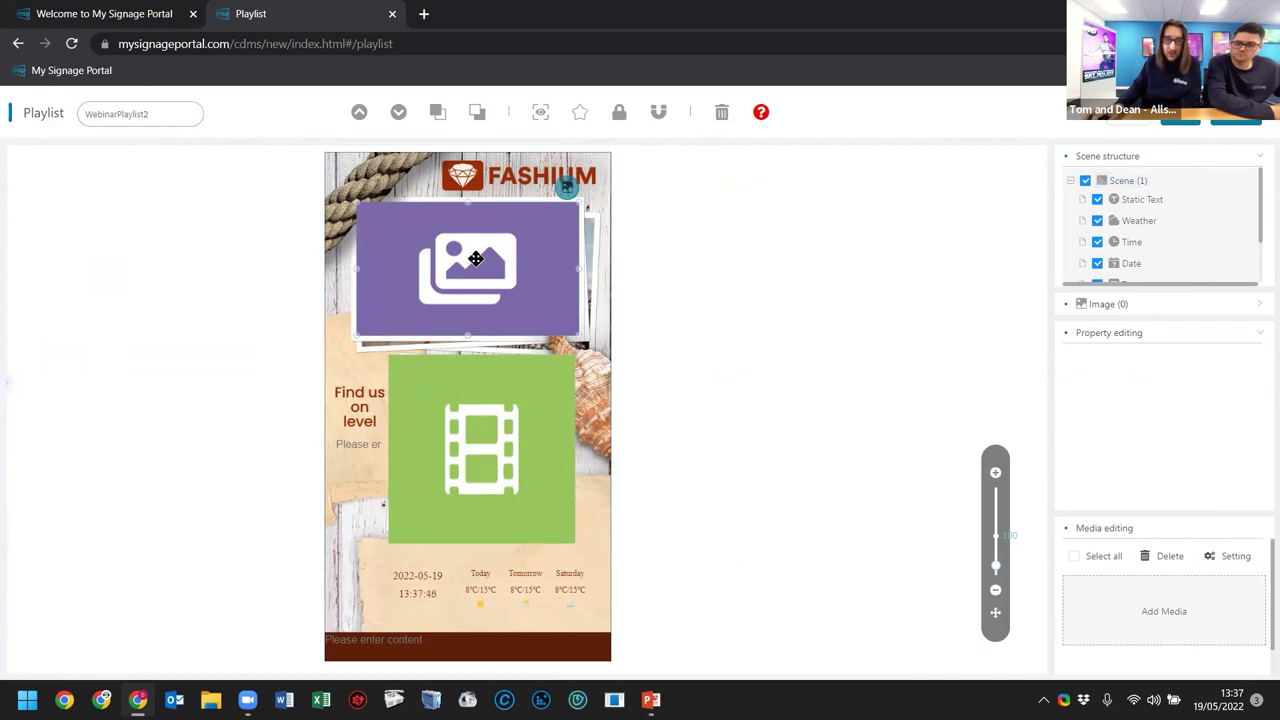
{"action": "double_click", "coordinate": [475, 258]}
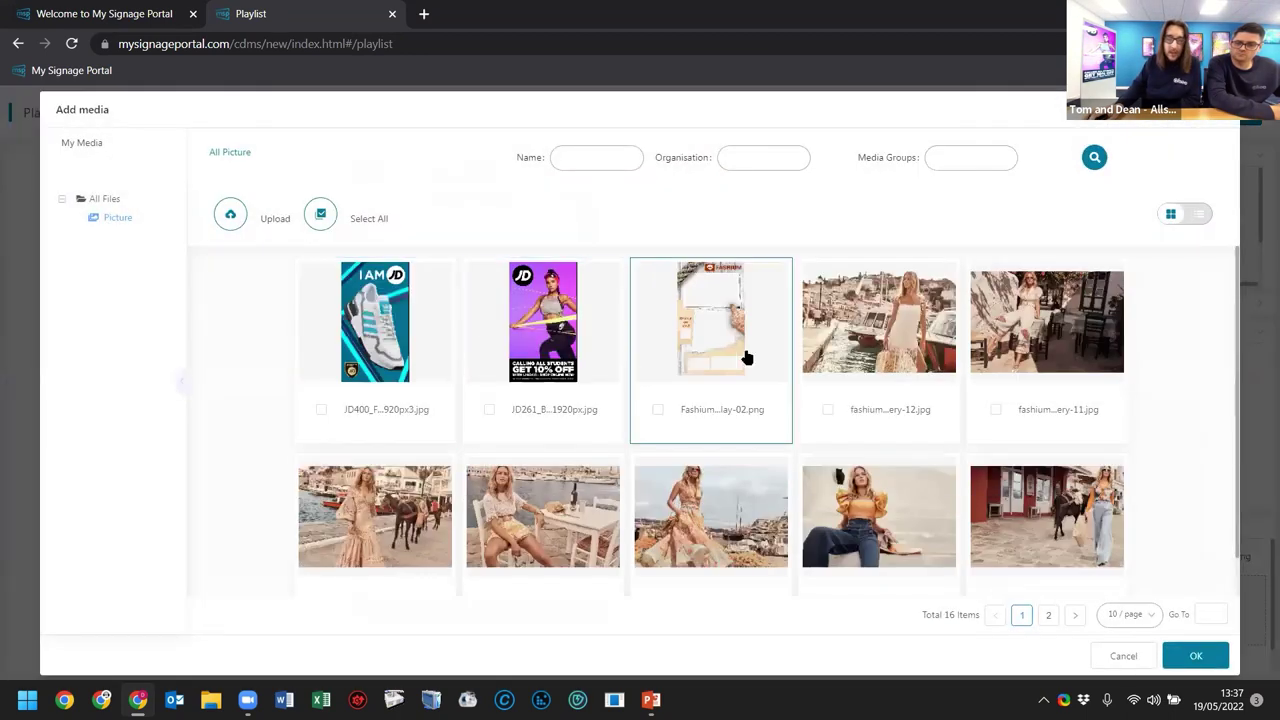
{"action": "left_click", "coordinate": [752, 358]}
{"action": "left_click", "coordinate": [754, 363]}
{"action": "left_click", "coordinate": [866, 371]}
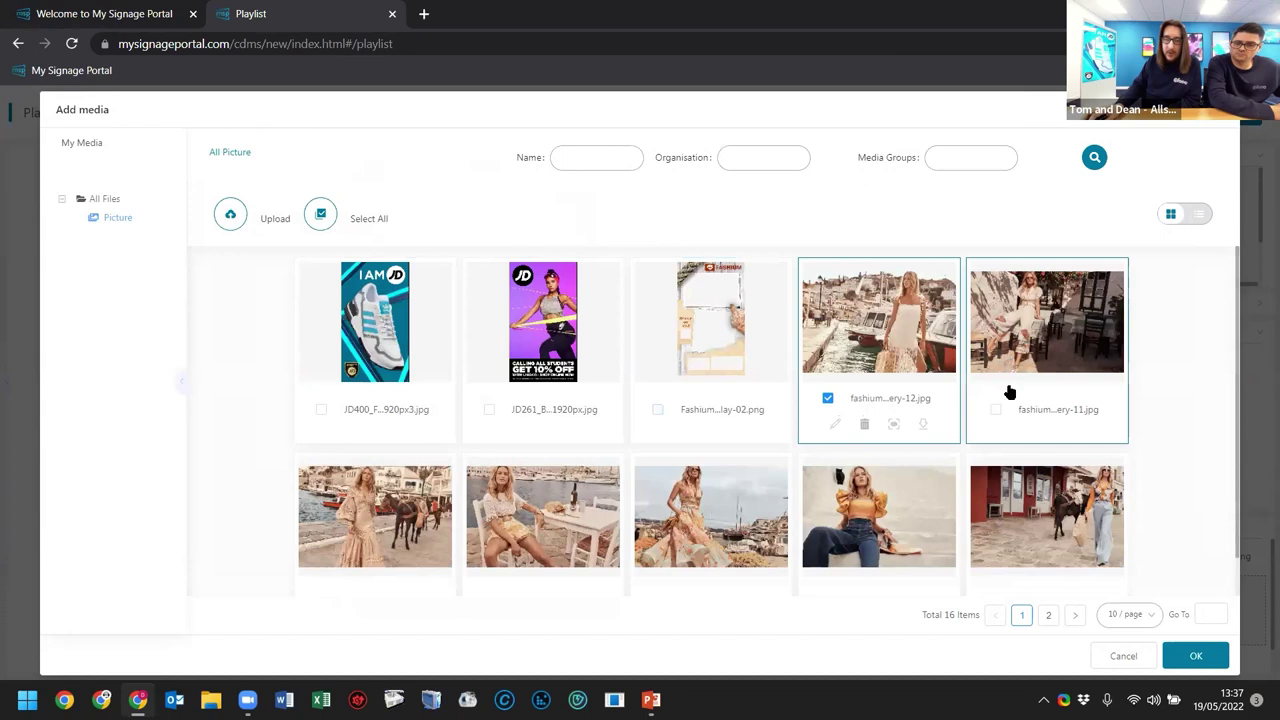
{"action": "left_click", "coordinate": [1010, 392]}
{"action": "left_click", "coordinate": [990, 515]}
{"action": "left_click", "coordinate": [873, 525]}
{"action": "scroll", "coordinate": [1080, 606], "scroll_direction": "down", "scroll_amount": 1}
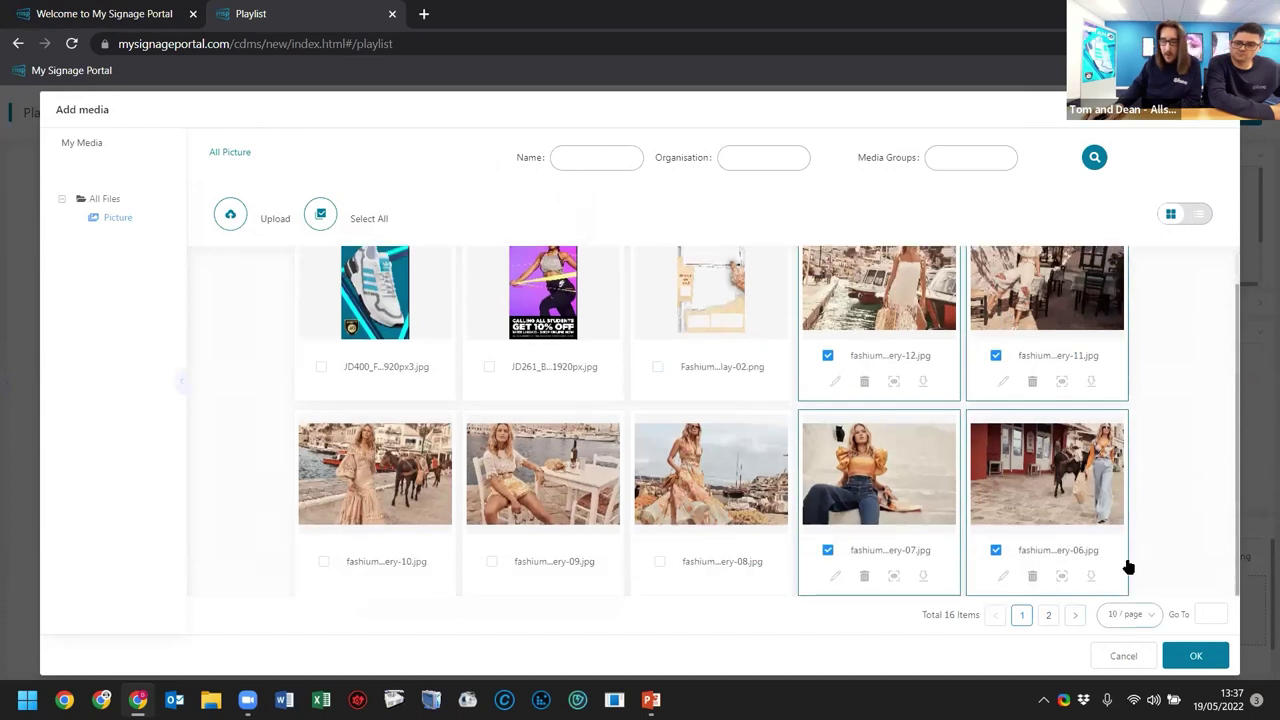
{"action": "left_click", "coordinate": [1130, 614]}
{"action": "left_click", "coordinate": [1141, 529]}
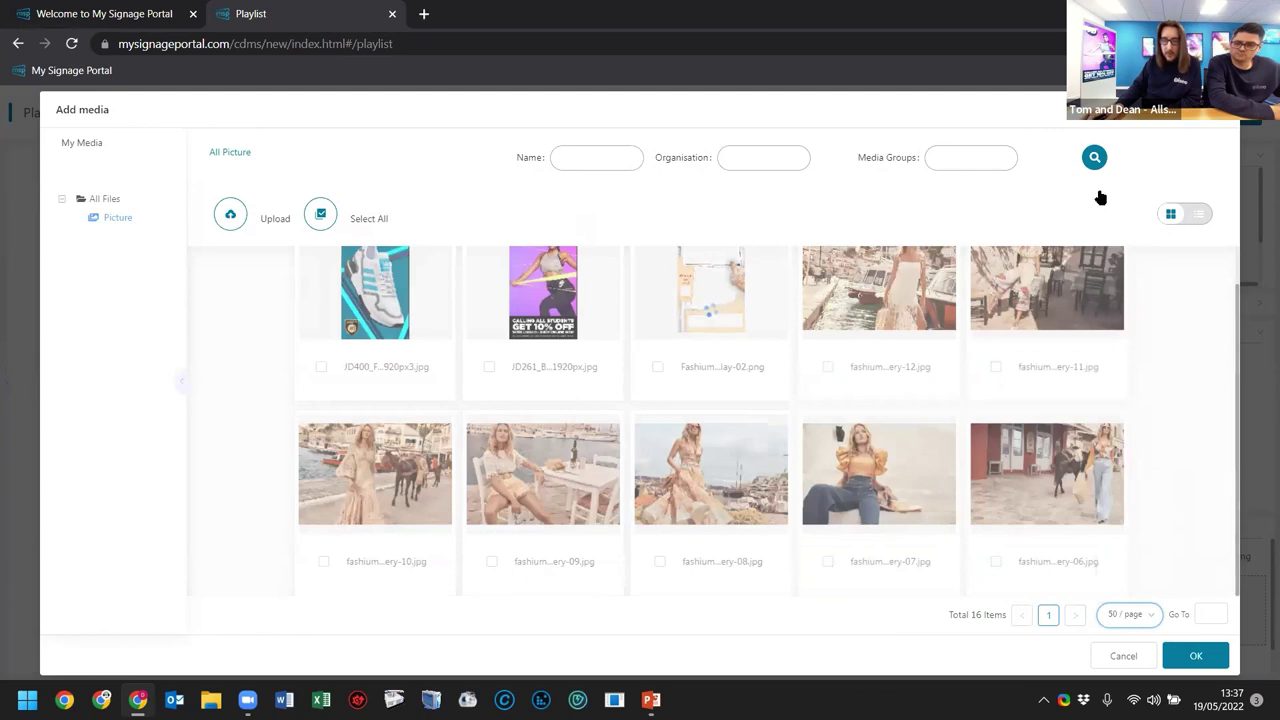
Tick fashium gallery photos 08, 09, 10 and 05 to 01, then add all twelve
{"action": "scroll", "coordinate": [1014, 517], "scroll_direction": "down", "scroll_amount": 3}
{"action": "left_click", "coordinate": [659, 437]}
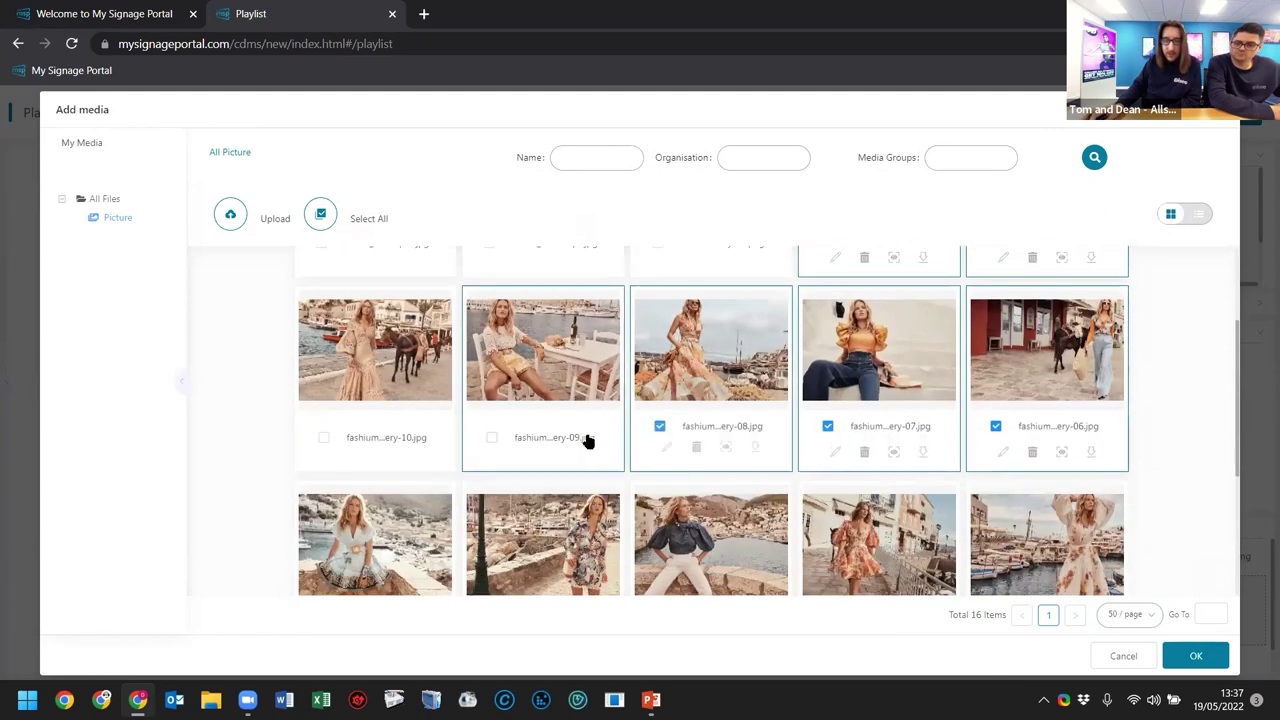
{"action": "left_click", "coordinate": [587, 441]}
{"action": "left_click", "coordinate": [408, 437]}
{"action": "scroll", "coordinate": [405, 500], "scroll_direction": "down", "scroll_amount": 4}
{"action": "left_click", "coordinate": [450, 462]}
{"action": "left_click", "coordinate": [545, 460]}
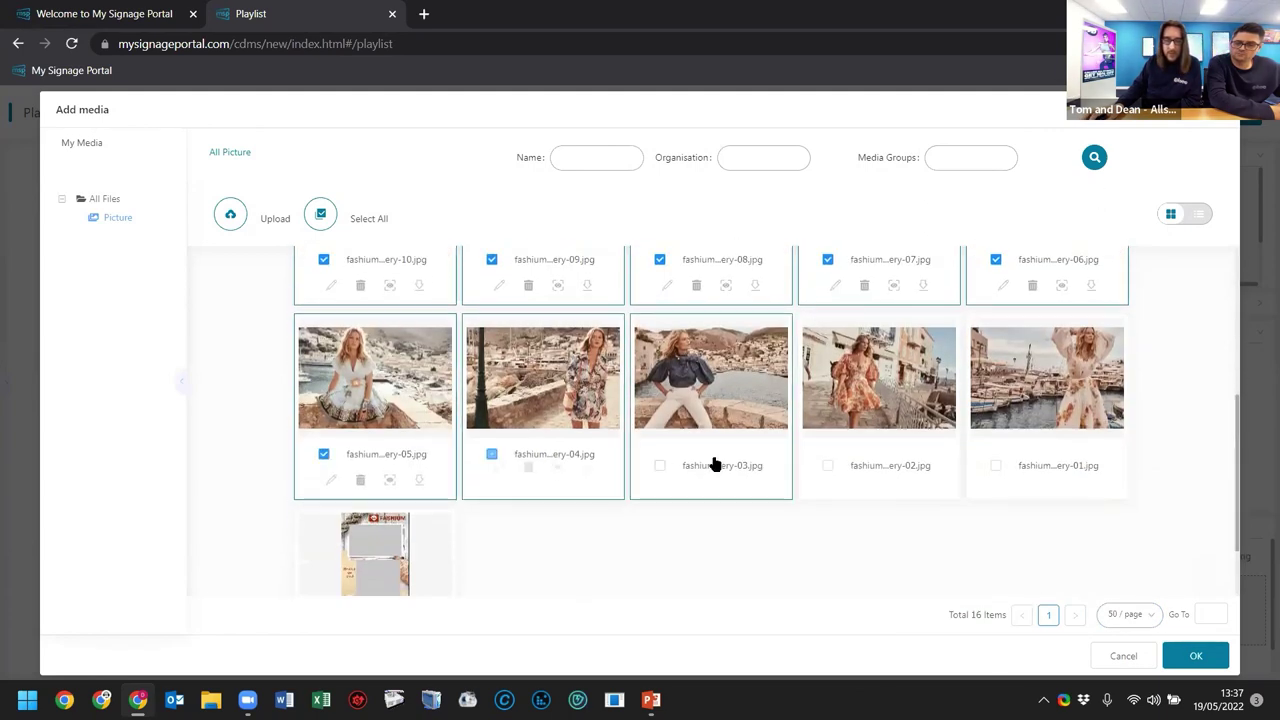
{"action": "left_click", "coordinate": [714, 464]}
{"action": "left_click", "coordinate": [886, 463]}
{"action": "left_click", "coordinate": [1029, 457]}
{"action": "scroll", "coordinate": [560, 515], "scroll_direction": "down", "scroll_amount": 2}
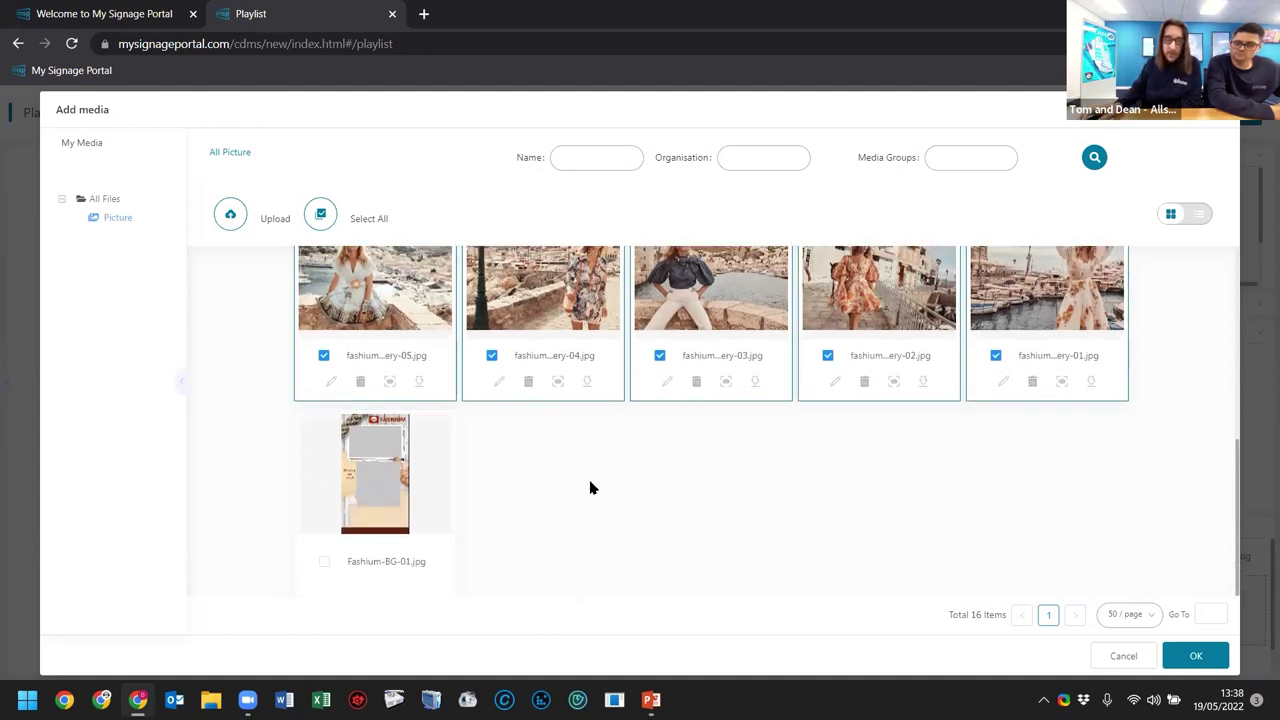
{"action": "scroll", "coordinate": [590, 487], "scroll_direction": "up", "scroll_amount": 5}
{"action": "left_click", "coordinate": [1176, 654]}
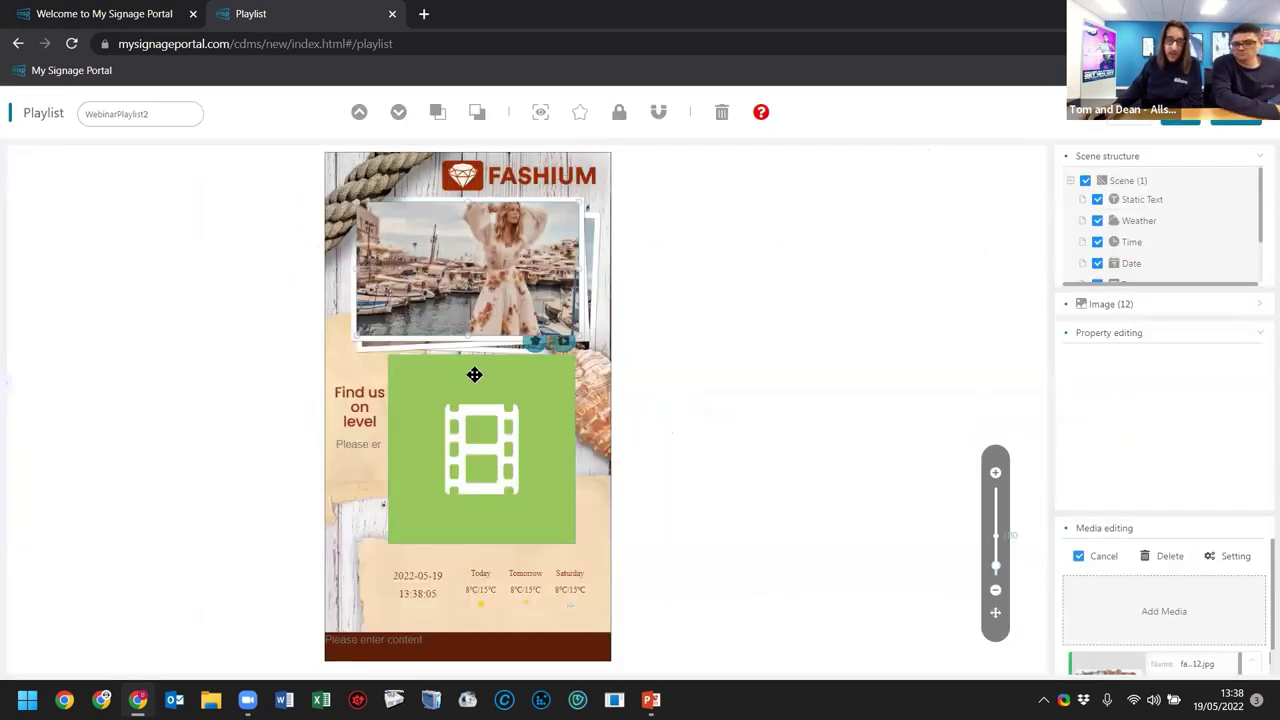
Add the Fashium clip from the Video category to the green video zone
{"action": "left_click", "coordinate": [481, 418]}
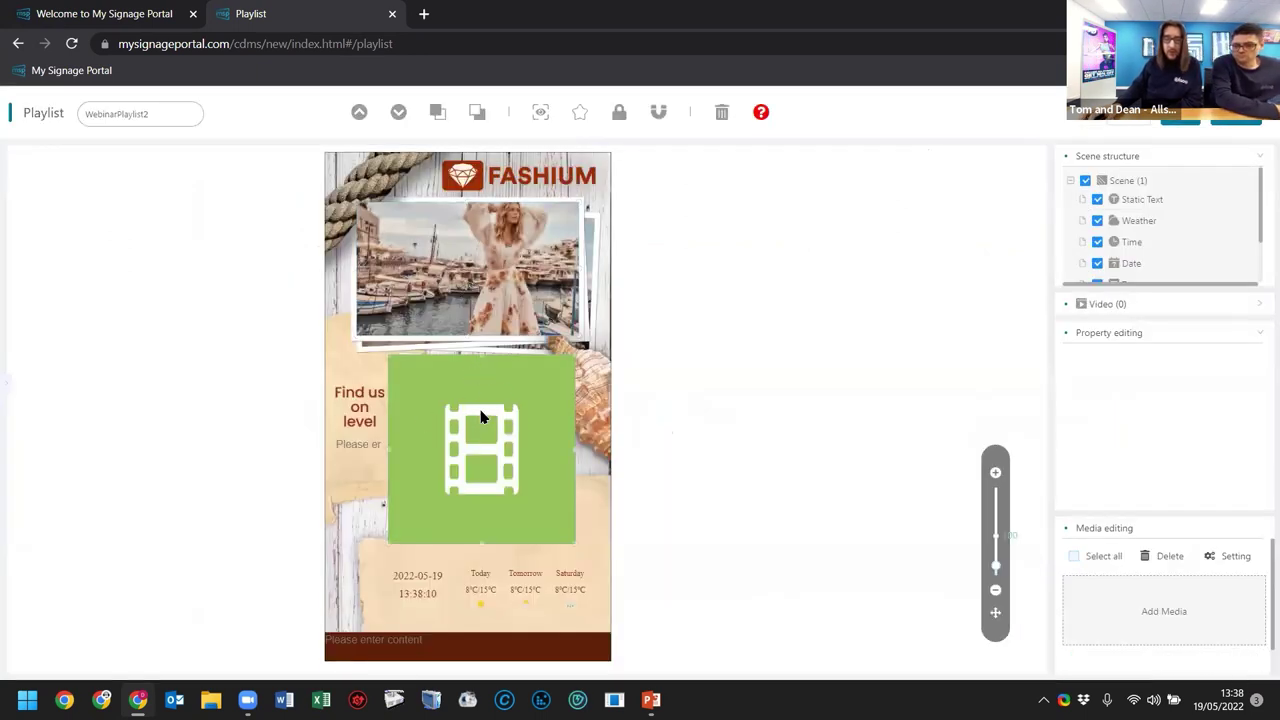
{"action": "double_click", "coordinate": [481, 418]}
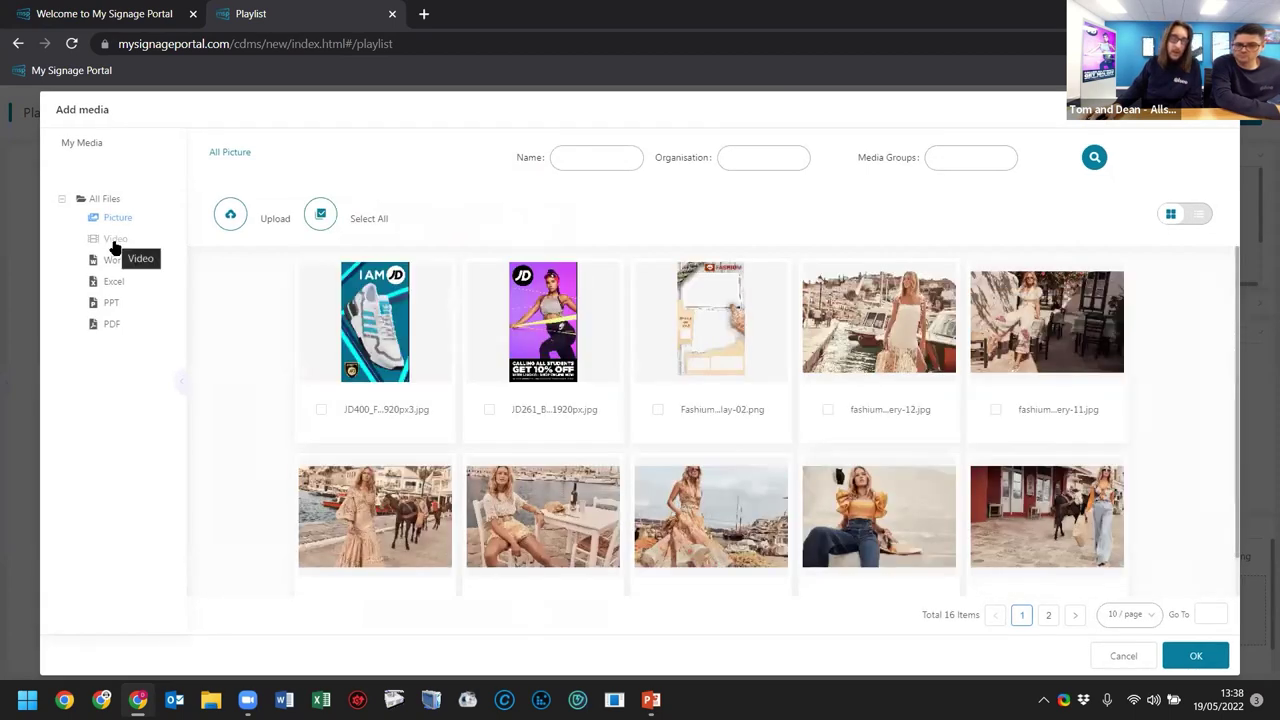
{"action": "left_click", "coordinate": [115, 245]}
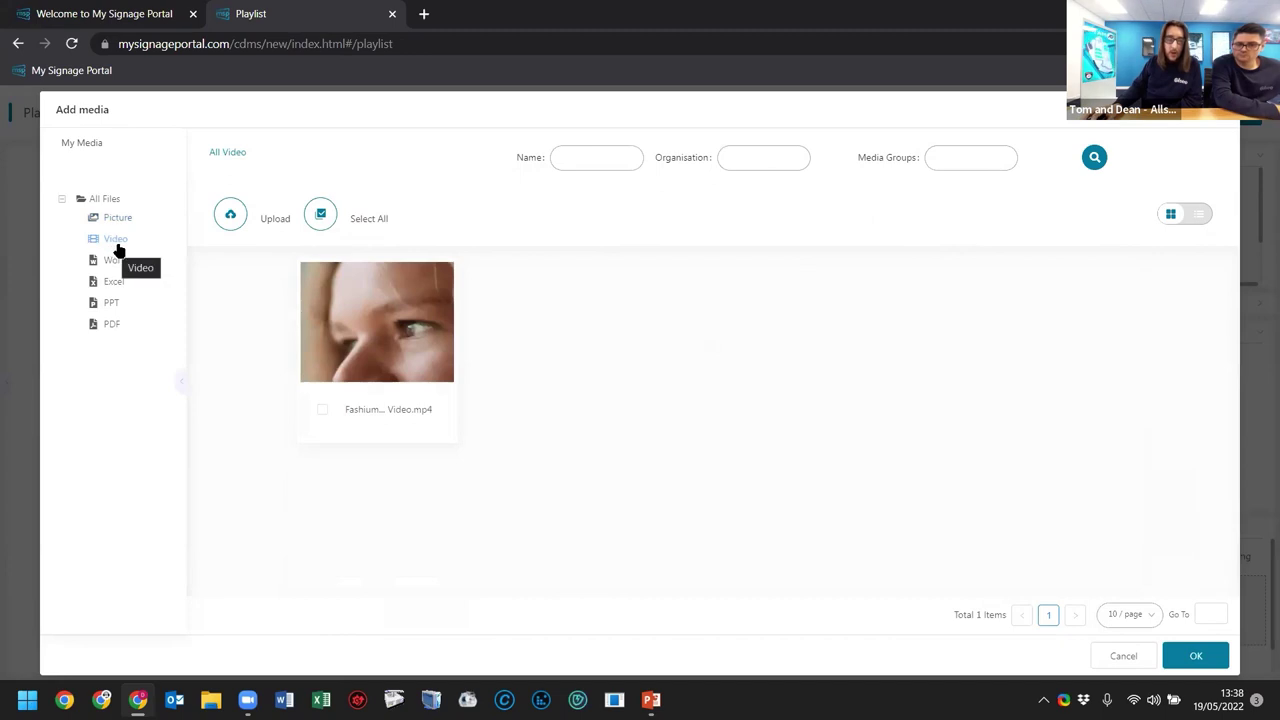
{"action": "left_click", "coordinate": [395, 362]}
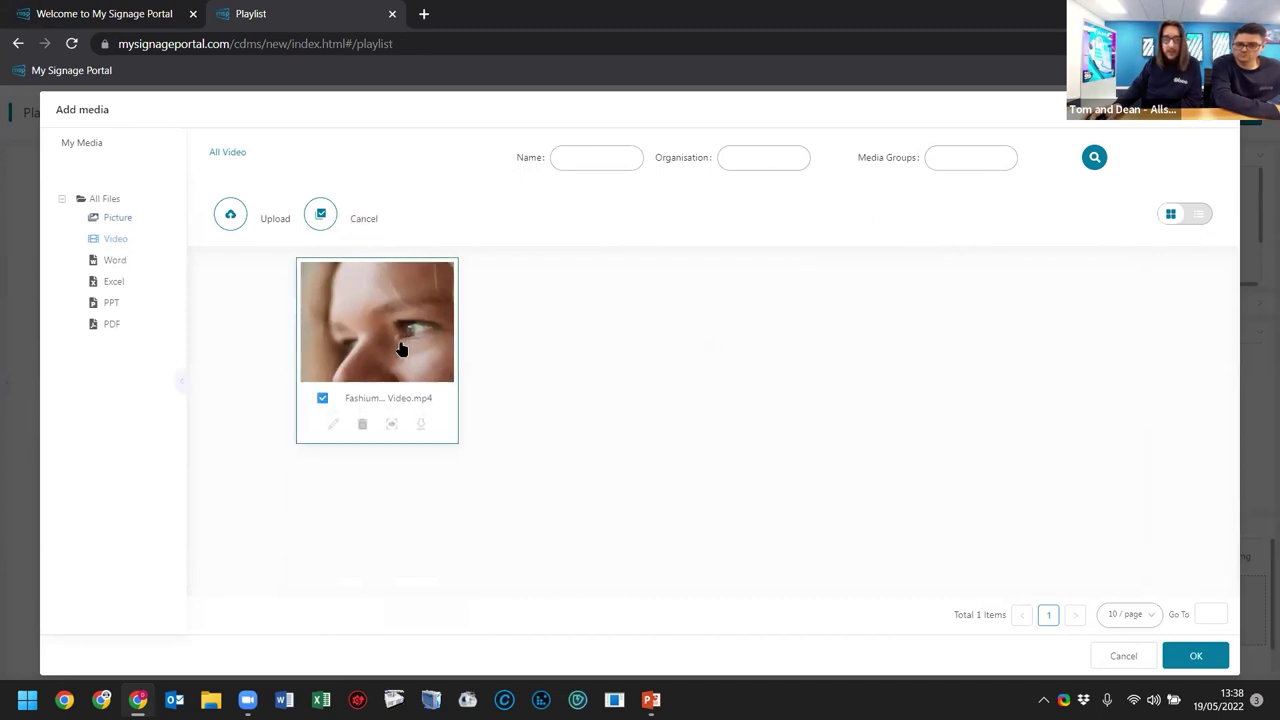
{"action": "left_click", "coordinate": [1214, 657]}
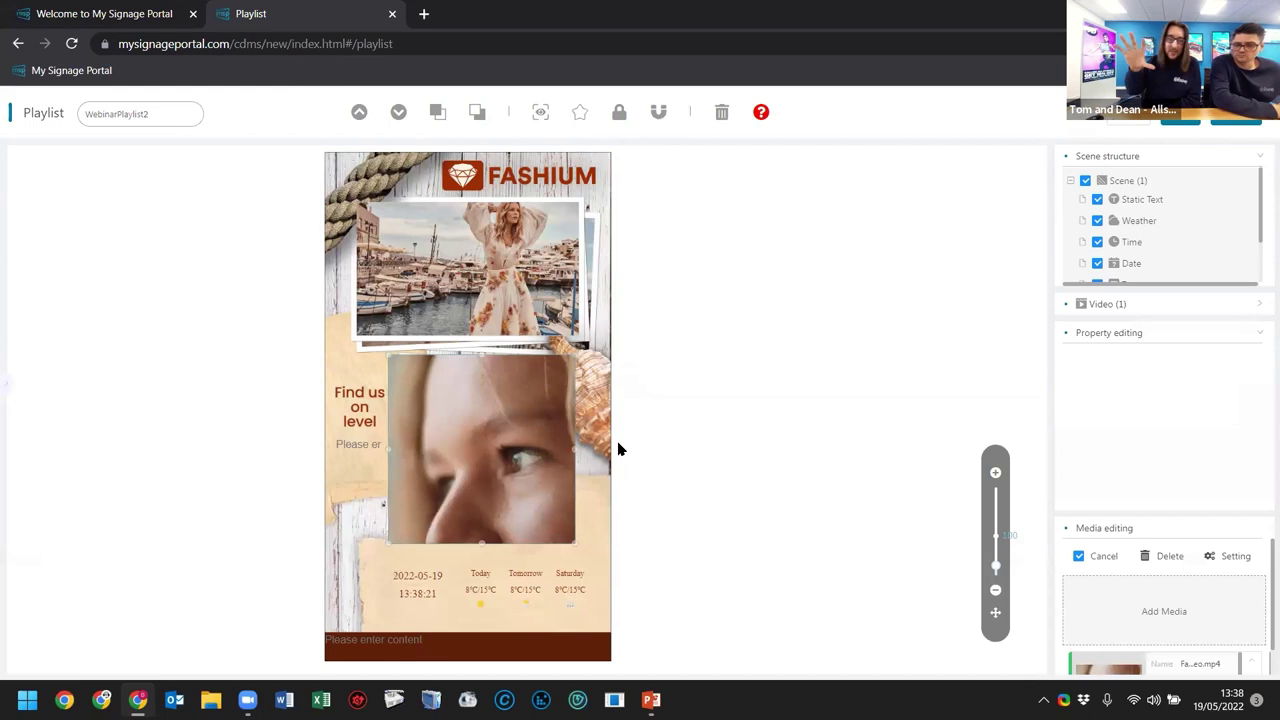
Give the level number text font size about 116px, colour #922C00 and centre position
{"action": "left_click", "coordinate": [366, 470]}
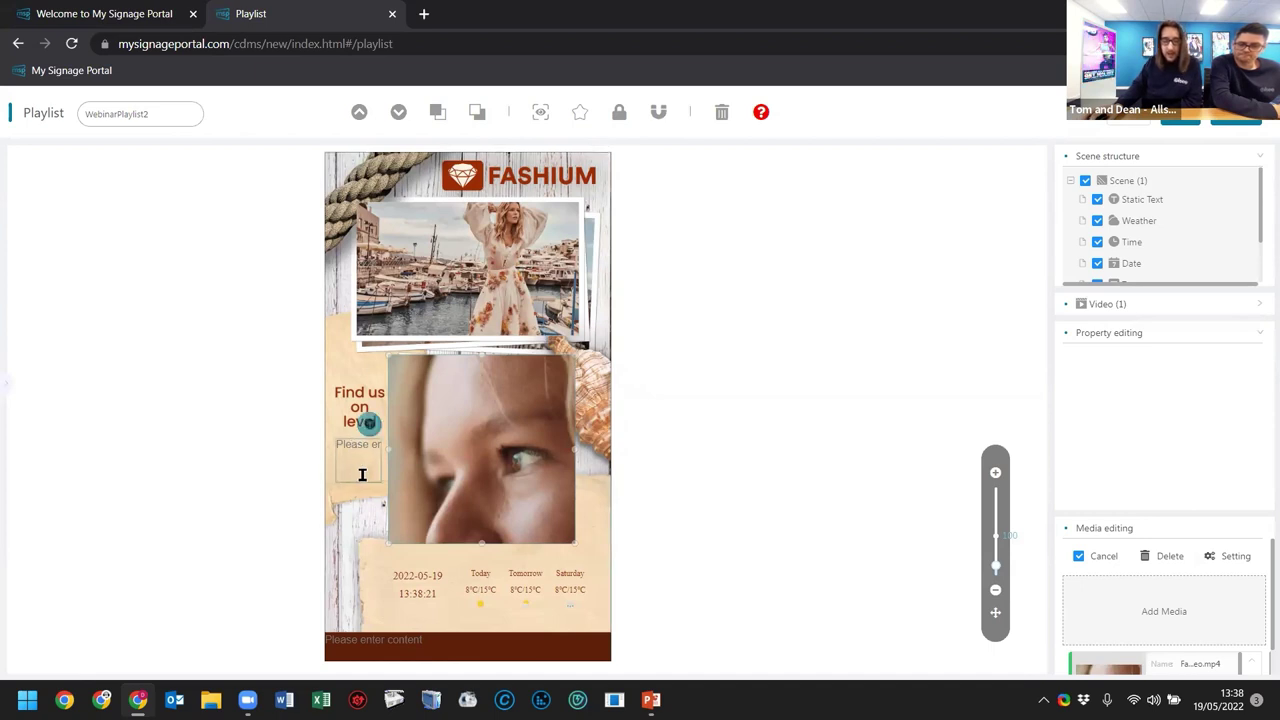
{"action": "left_click", "coordinate": [367, 452]}
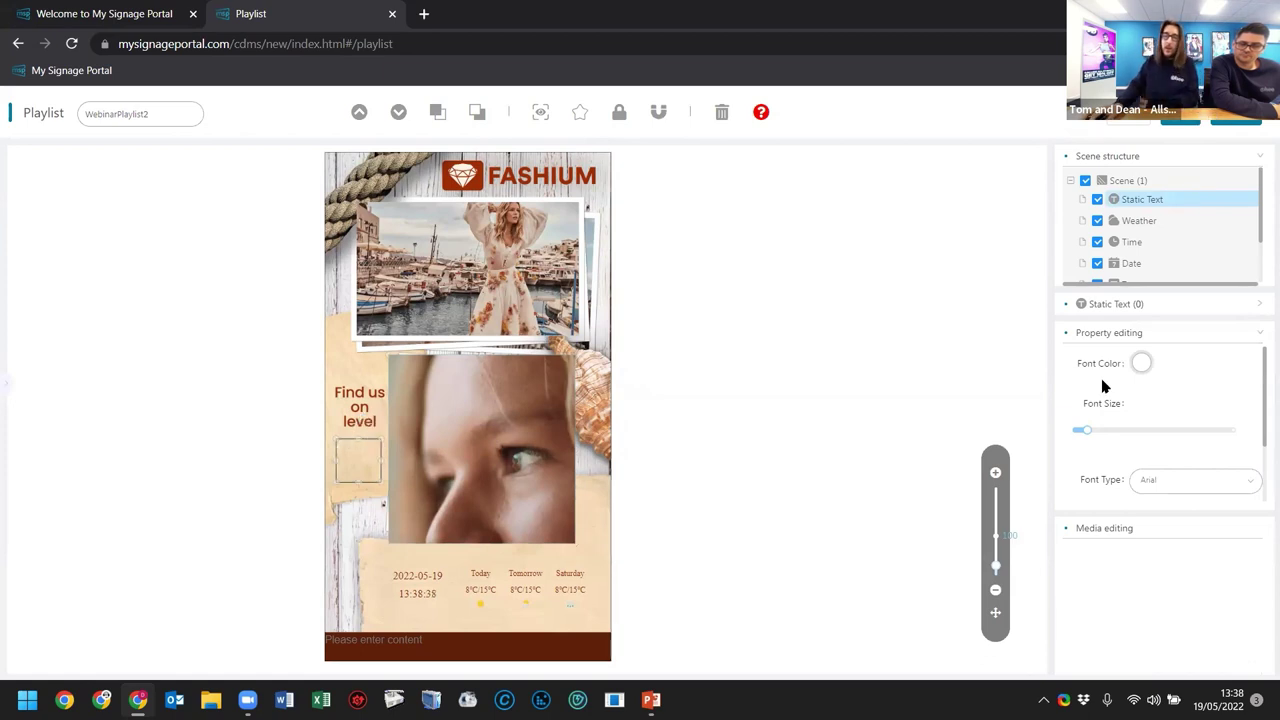
{"action": "left_click_drag", "start_coordinate": [1100, 432], "coordinate": [1112, 432]}
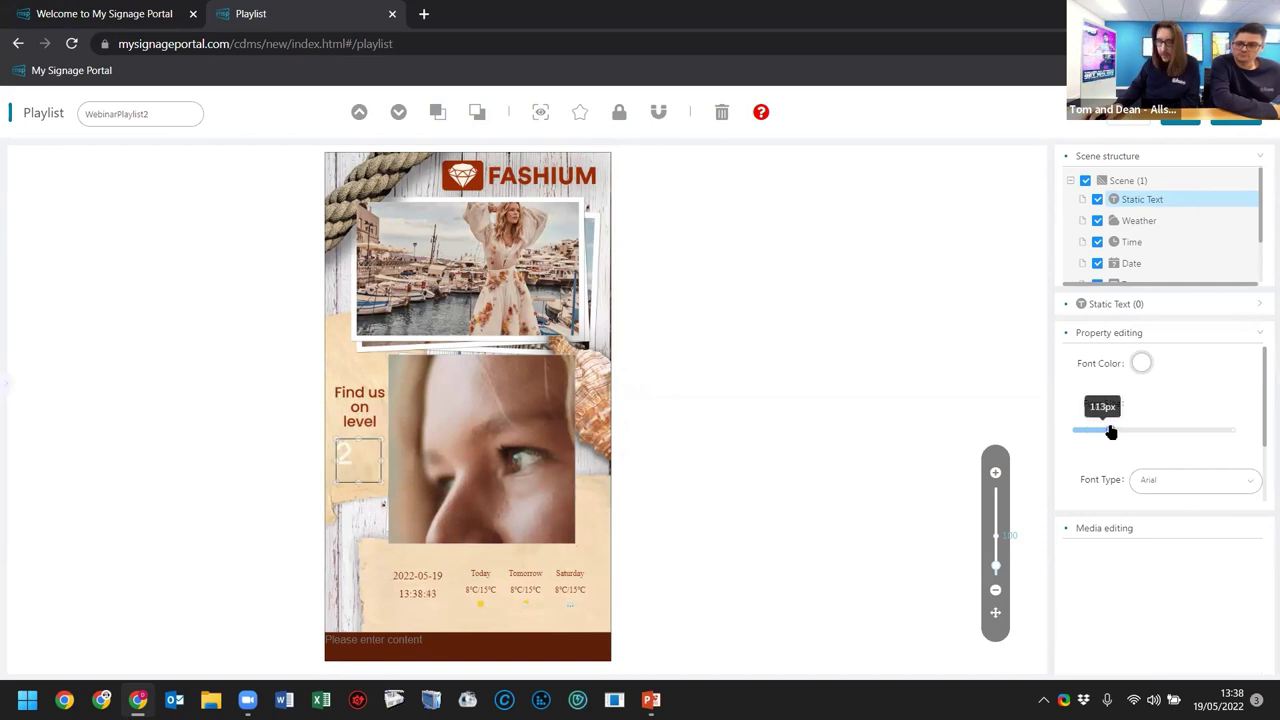
{"action": "left_click", "coordinate": [1145, 369]}
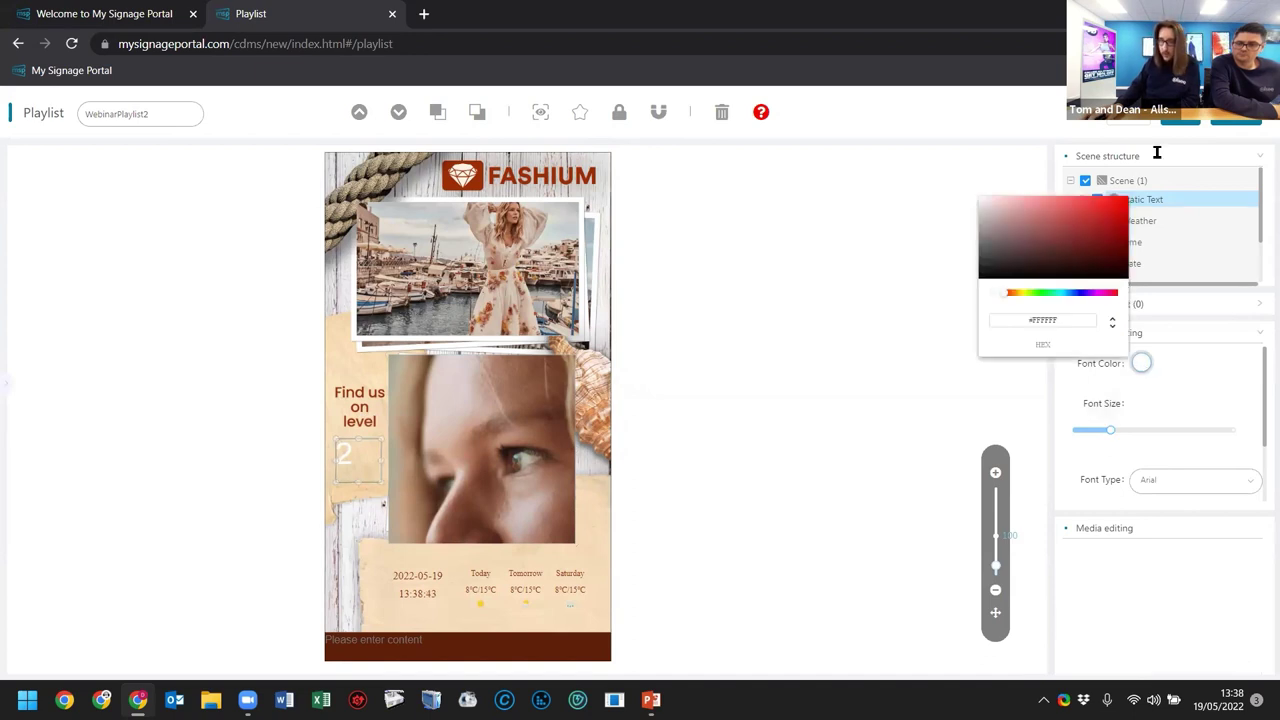
{"action": "double_click", "coordinate": [1073, 319]}
{"action": "type", "text": "f"}
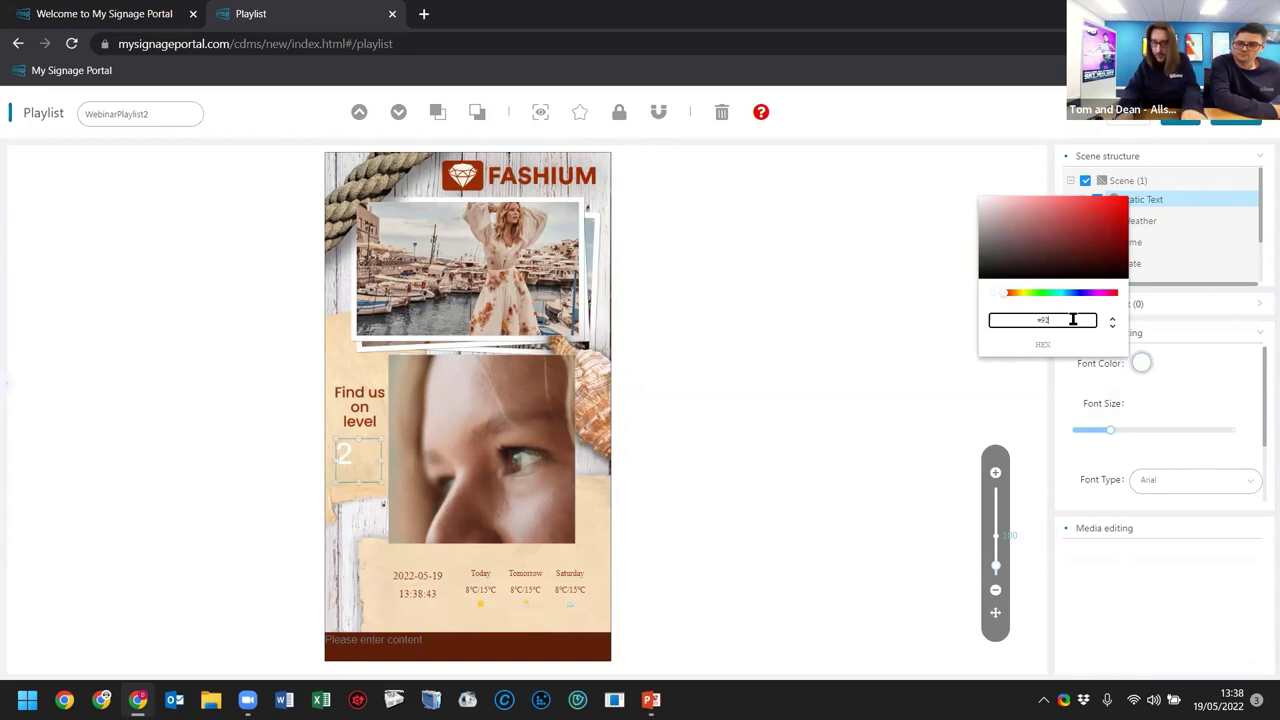
{"action": "type", "text": "2"}
{"action": "type", "text": "C00"}
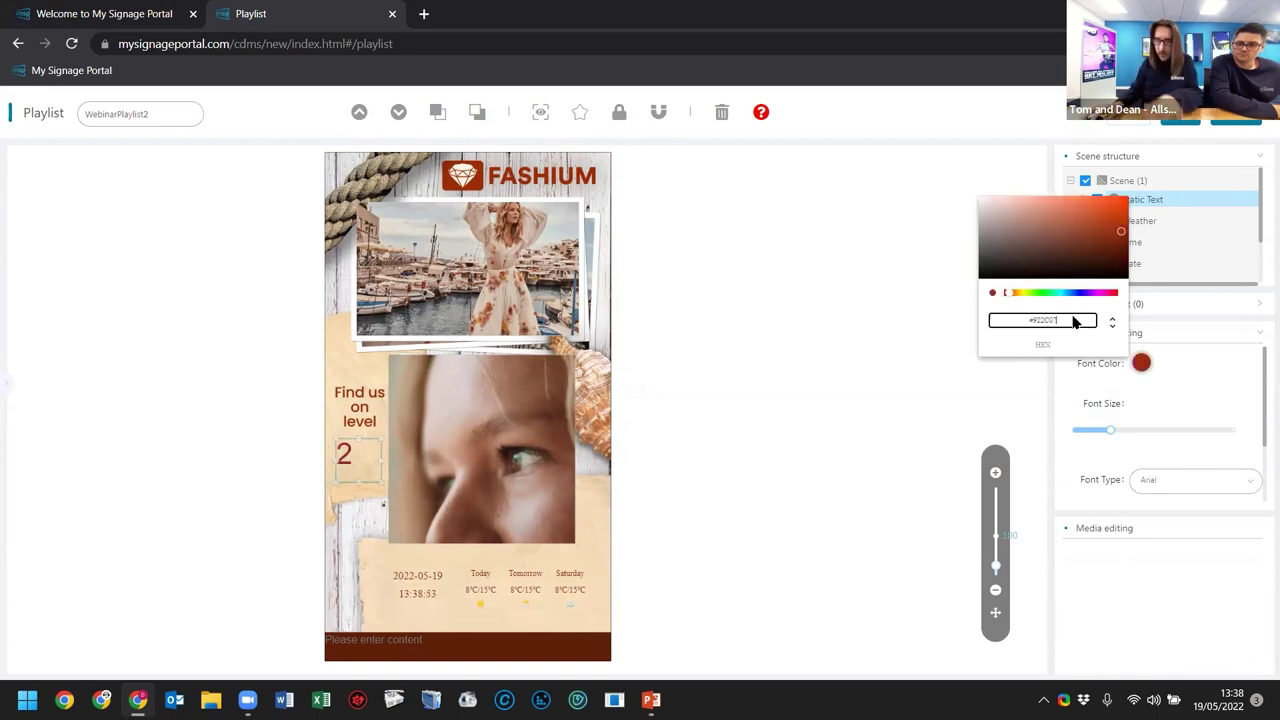
{"action": "left_click", "coordinate": [1126, 392]}
{"action": "scroll", "coordinate": [1160, 400], "scroll_direction": "down", "scroll_amount": 2}
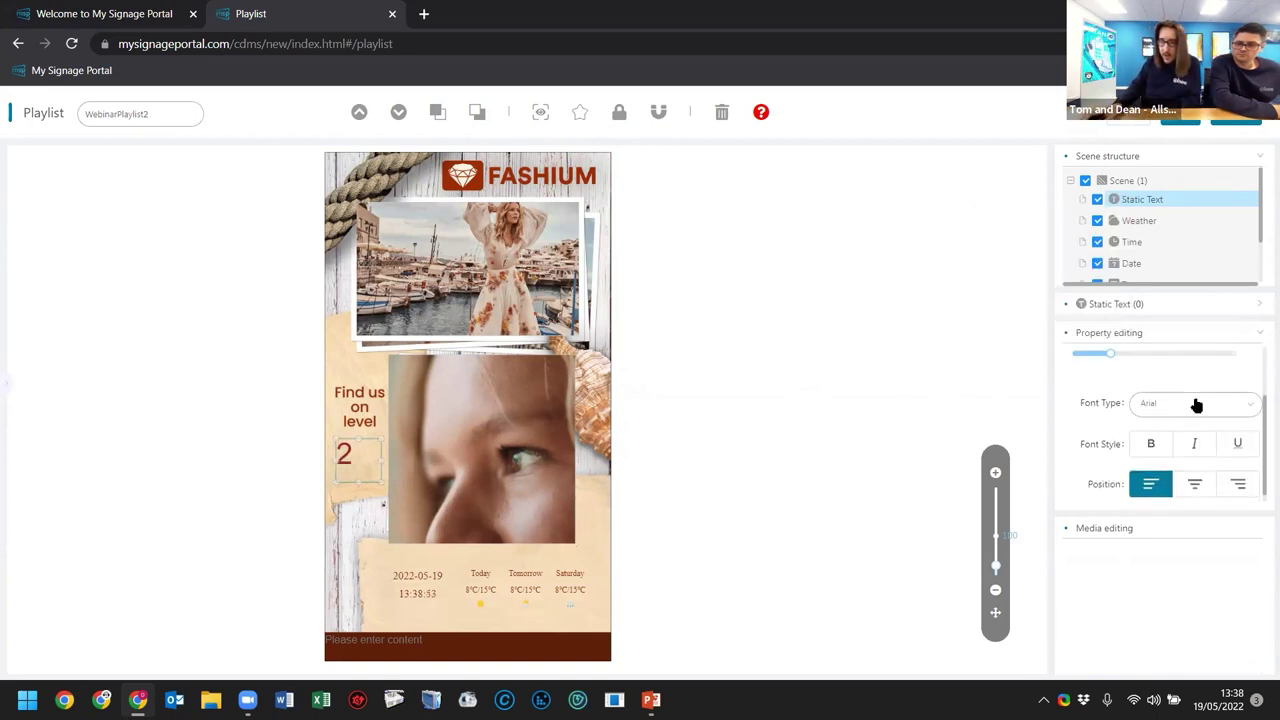
{"action": "left_click", "coordinate": [1203, 478]}
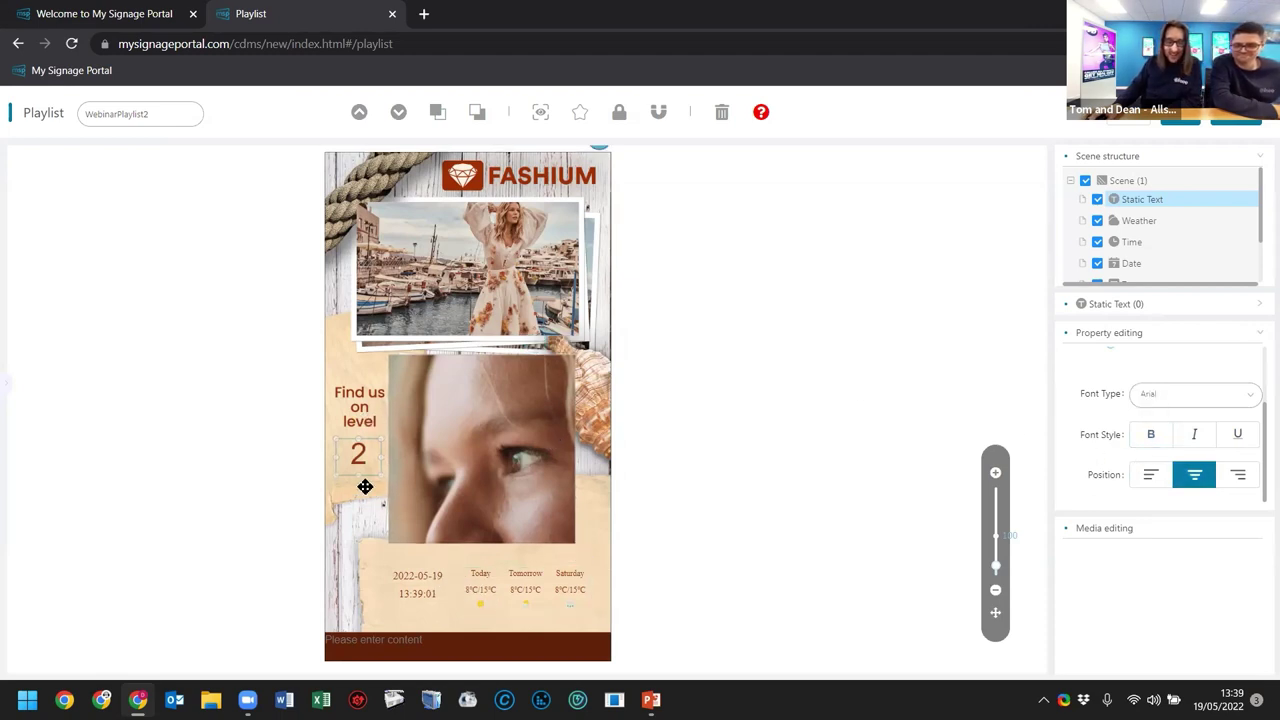
Review the layout around the level 2 text, then select the bottom ticker bar
{"action": "left_click", "coordinate": [351, 518]}
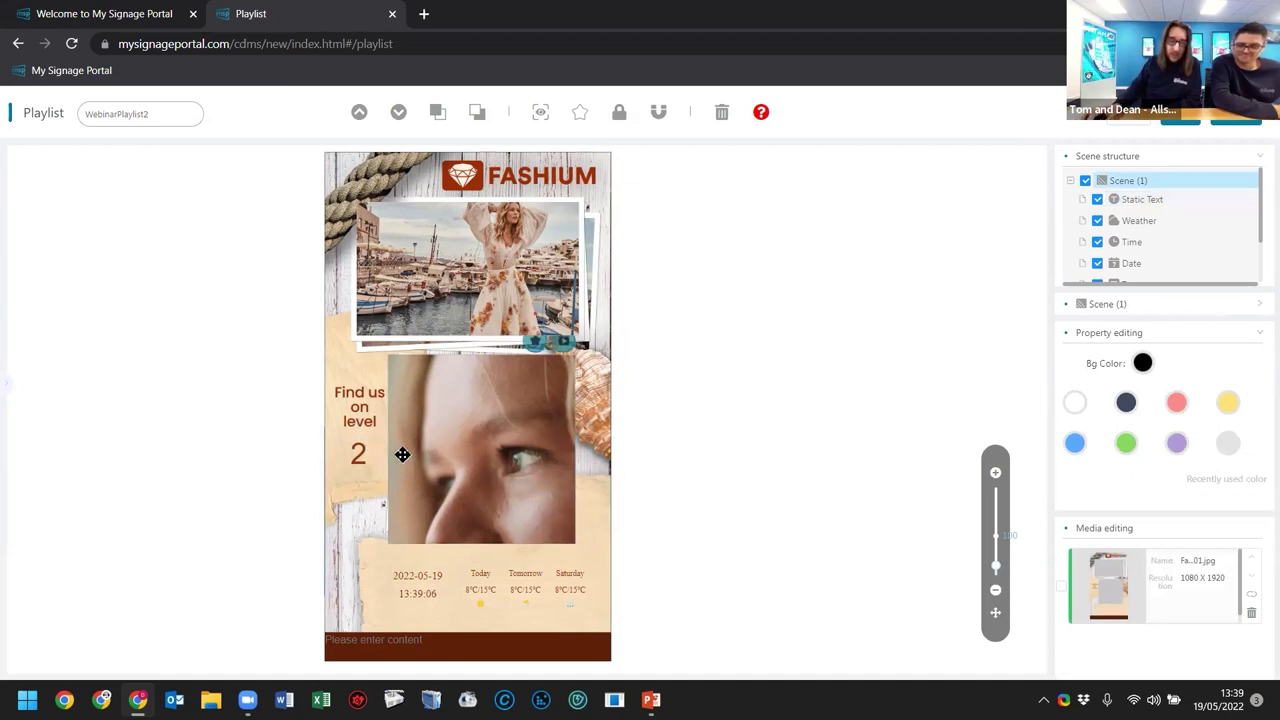
{"action": "left_click", "coordinate": [360, 455]}
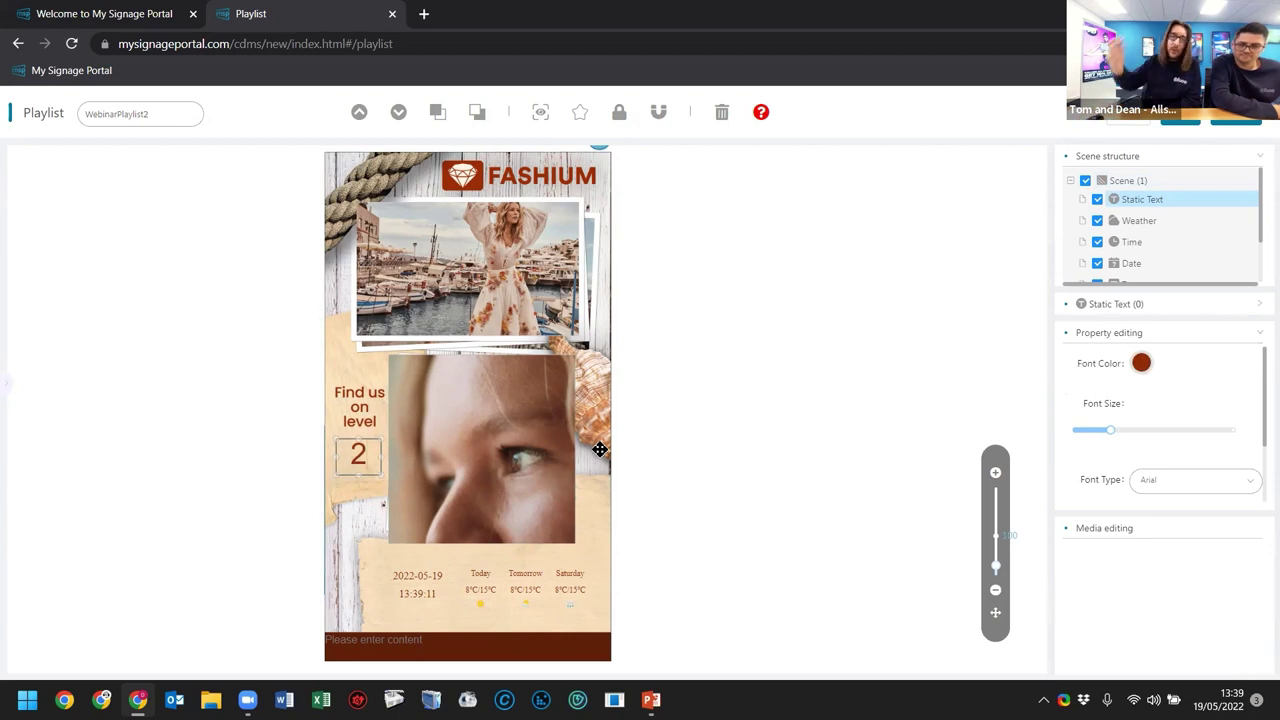
{"action": "left_click", "coordinate": [399, 646]}
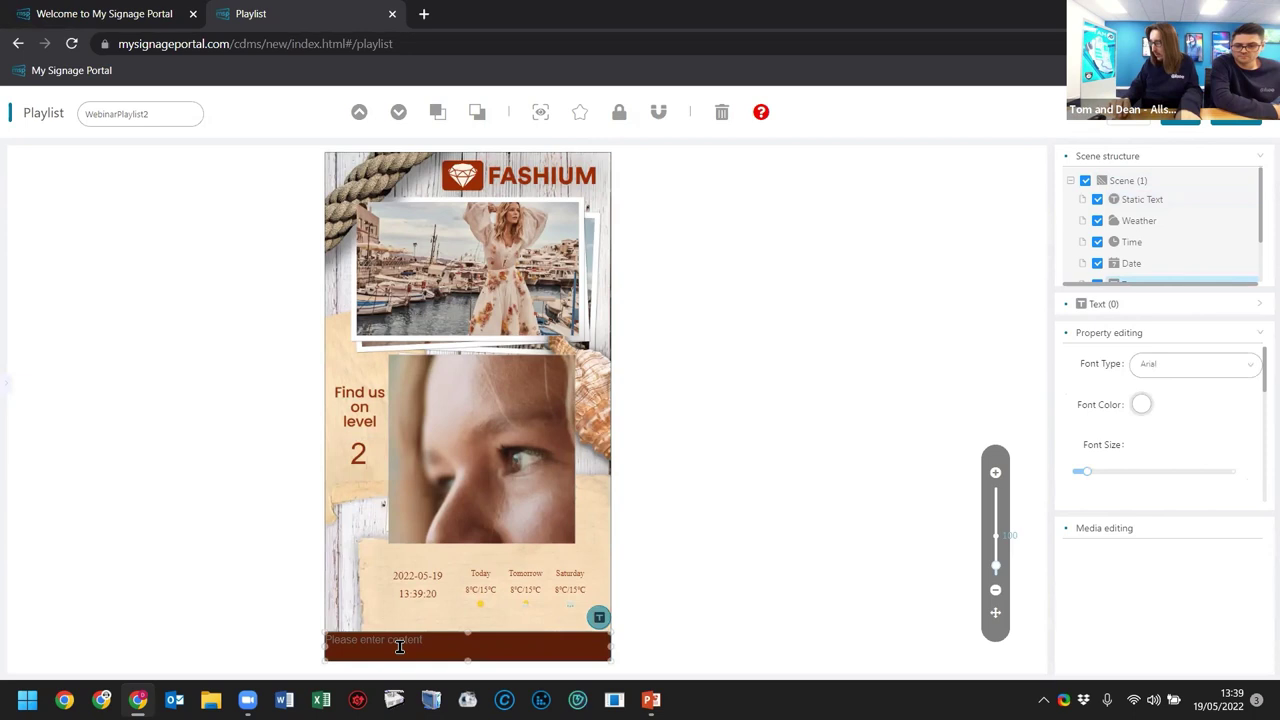
Type 'Extended Opening Hours: We are open until 10pm all week' into the bottom ticker
{"action": "type", "text": "Ex"}
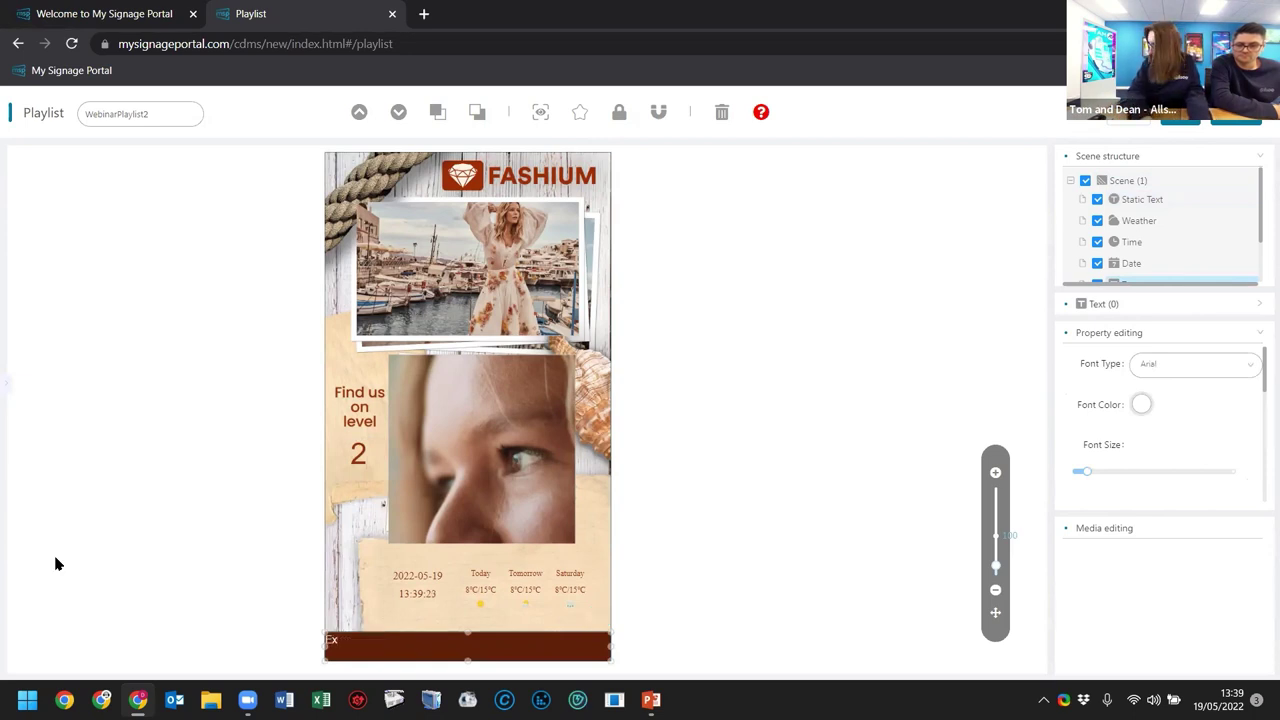
{"action": "type", "text": "tended"}
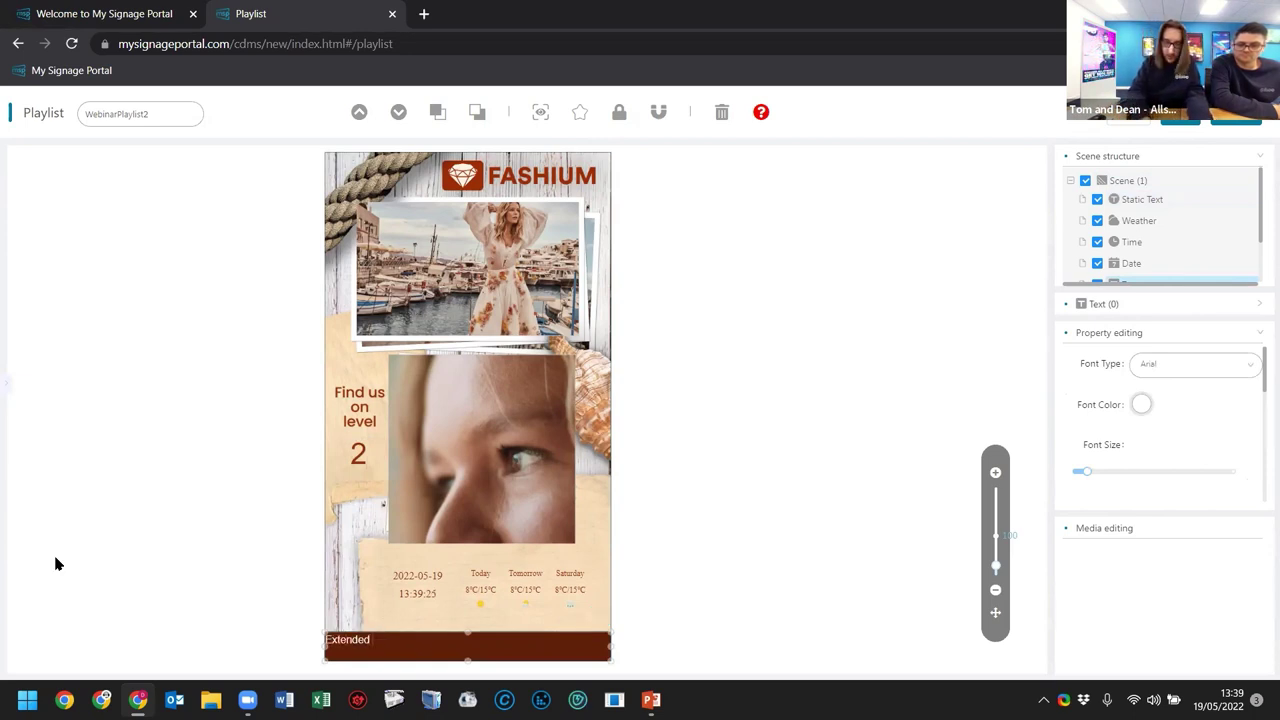
{"action": "type", "text": " Opening Hours: We a"}
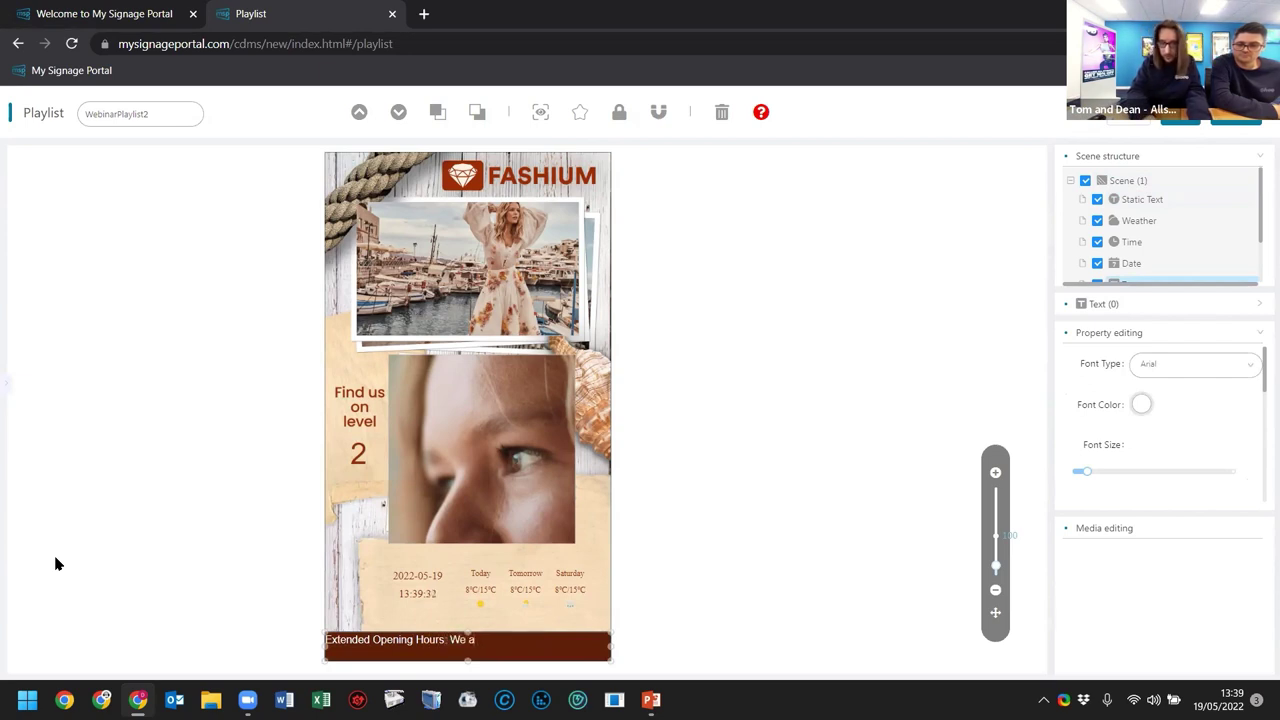
{"action": "type", "text": "til 10pm"}
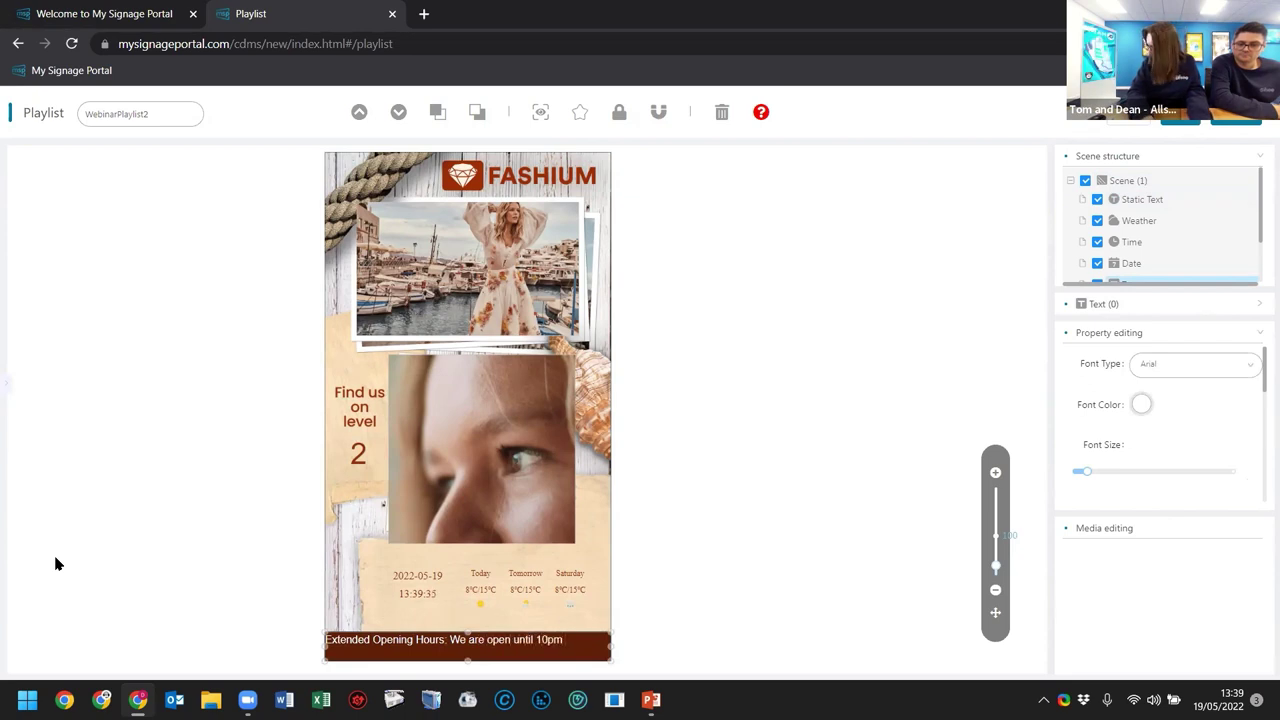
{"action": "type", "text": "eek"}
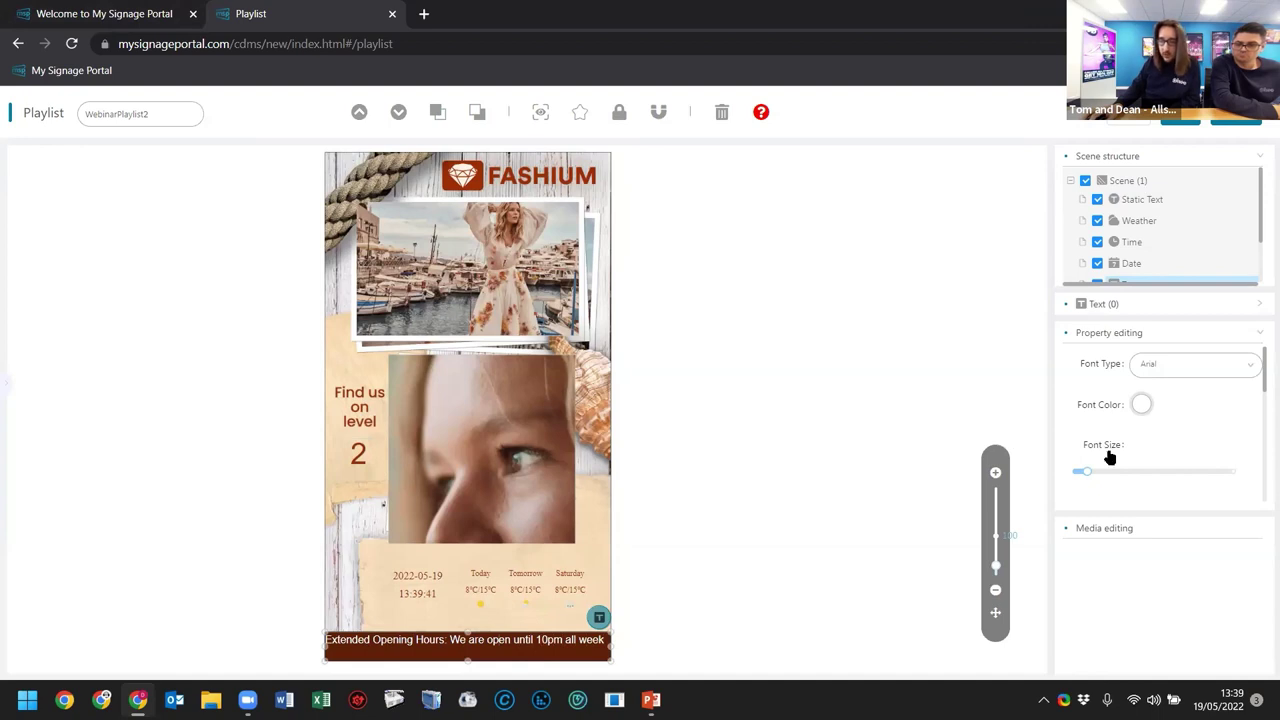
Enlarge the ticker font slightly and re-enter its hex colour, keeping the text white
{"action": "mouse_move", "coordinate": [1086, 476]}
{"action": "left_click_drag", "start_coordinate": [1088, 478], "coordinate": [1093, 477]}
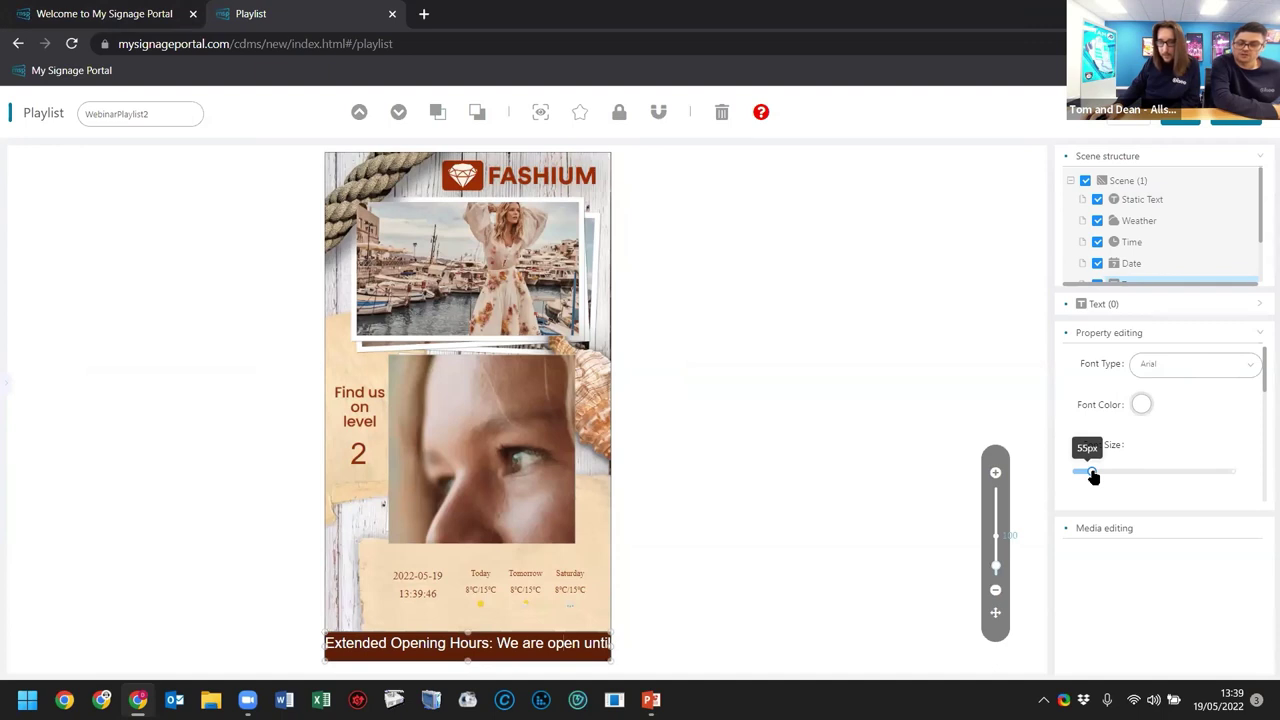
{"action": "left_click", "coordinate": [1141, 404]}
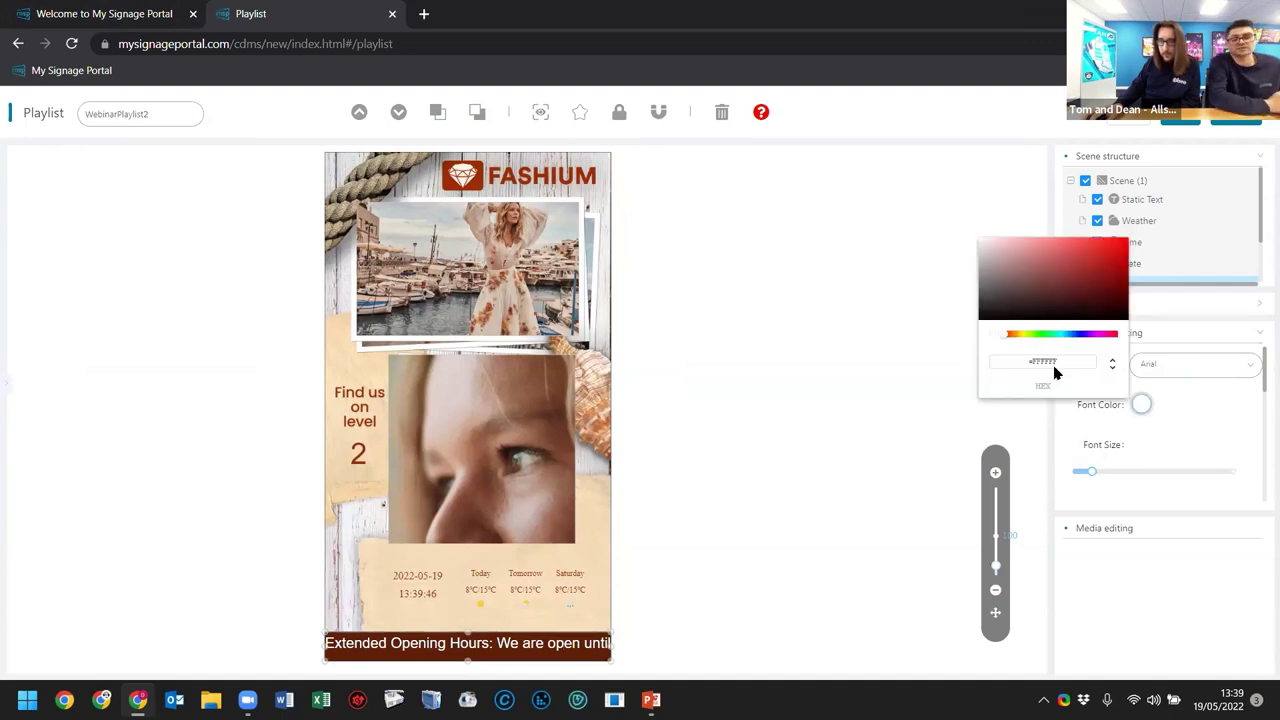
{"action": "left_click", "coordinate": [1057, 366]}
{"action": "double_click", "coordinate": [1057, 364]}
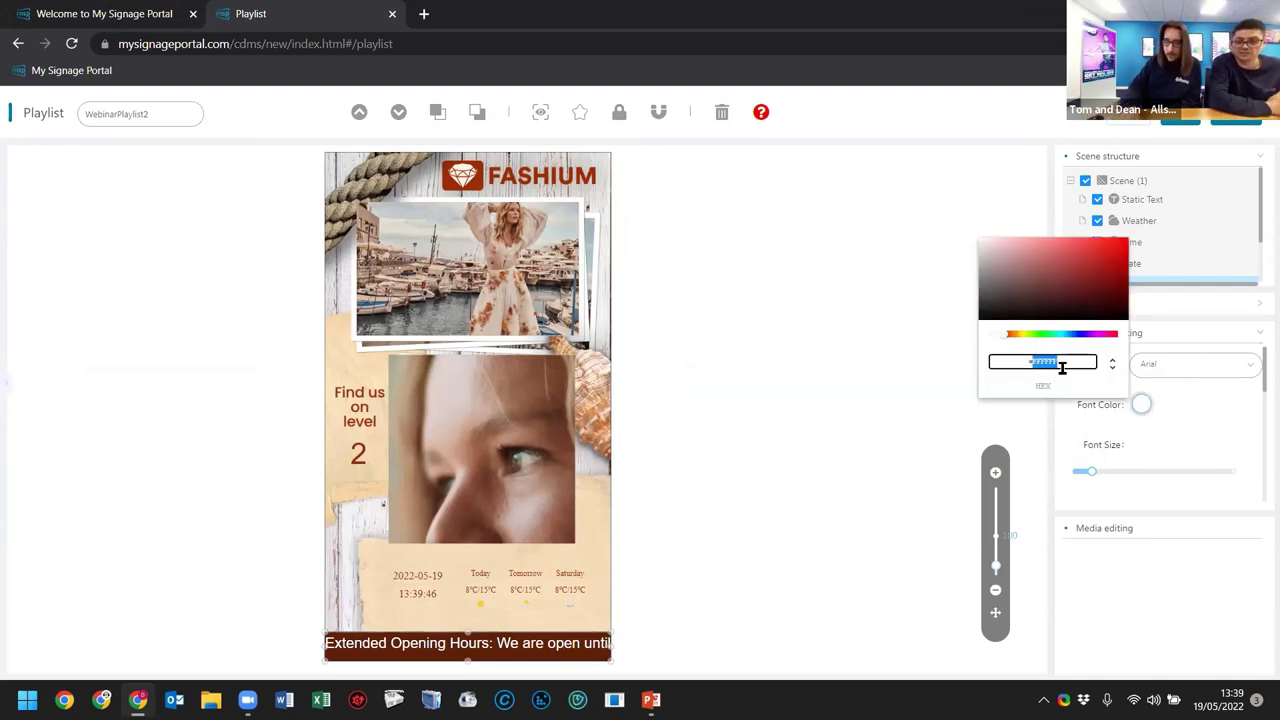
{"action": "type", "text": "5"}
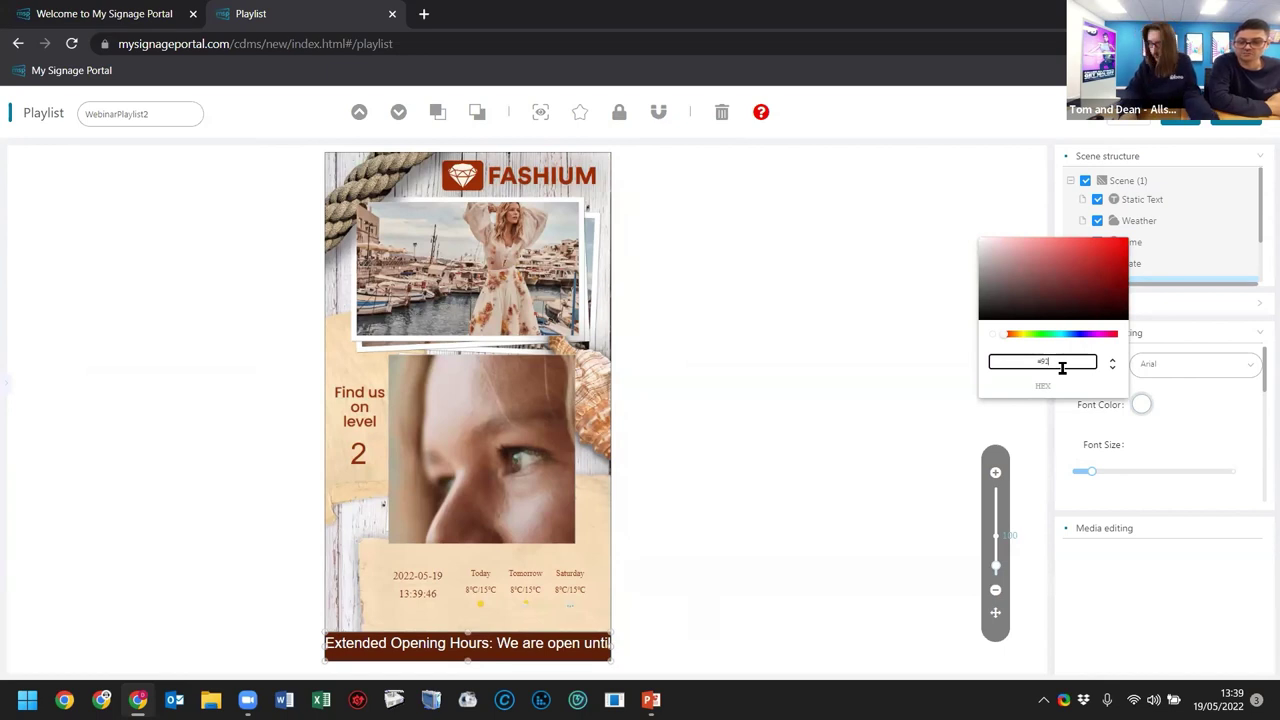
{"action": "type", "text": "2C"}
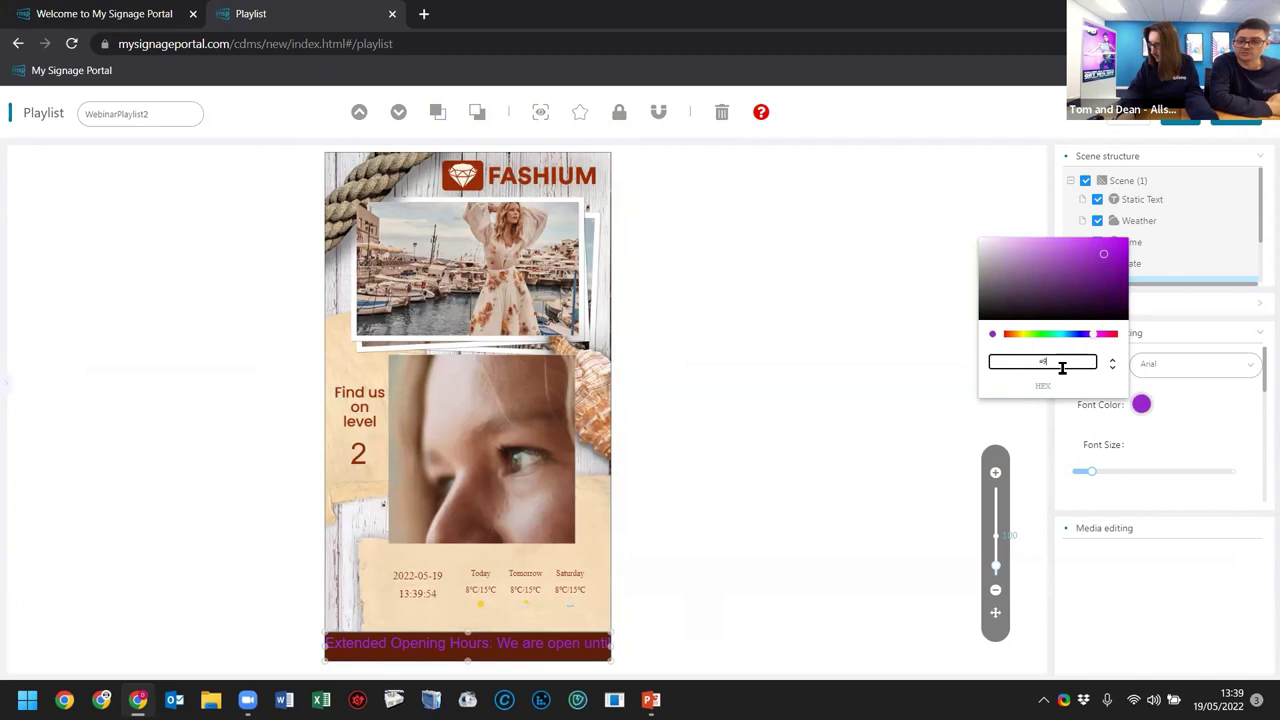
{"action": "type", "text": "3"}
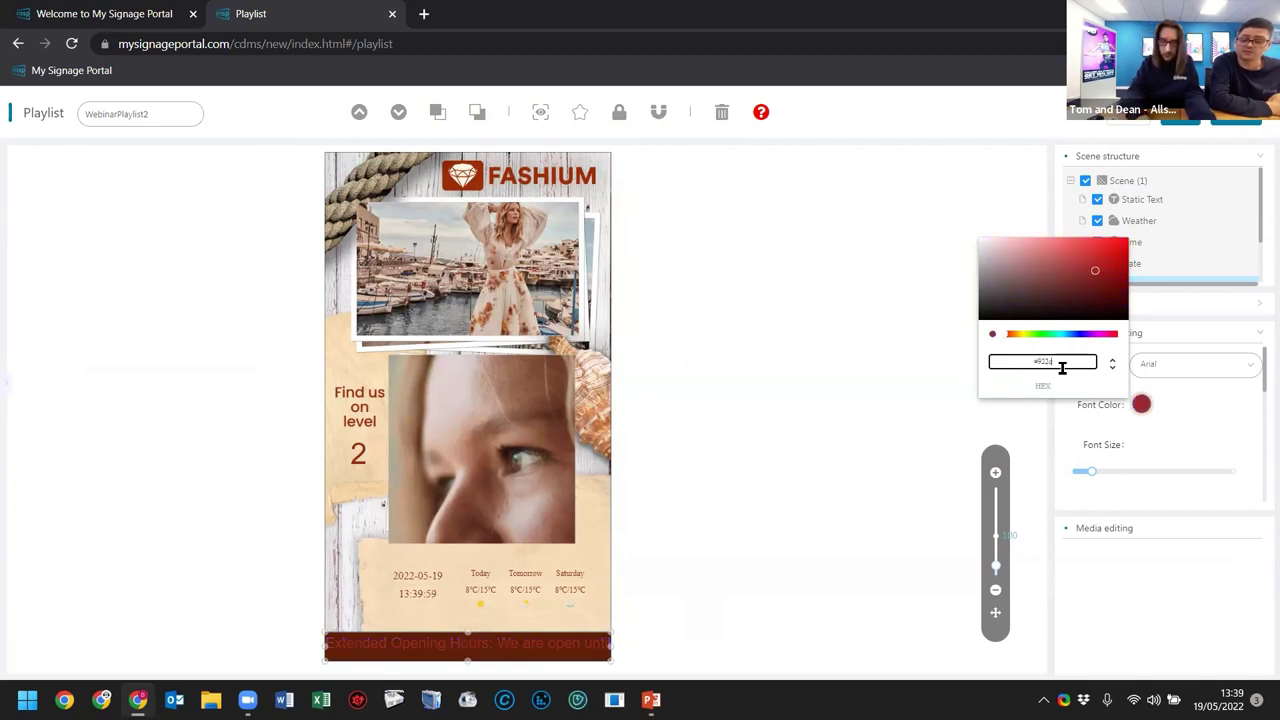
{"action": "type", "text": "c"}
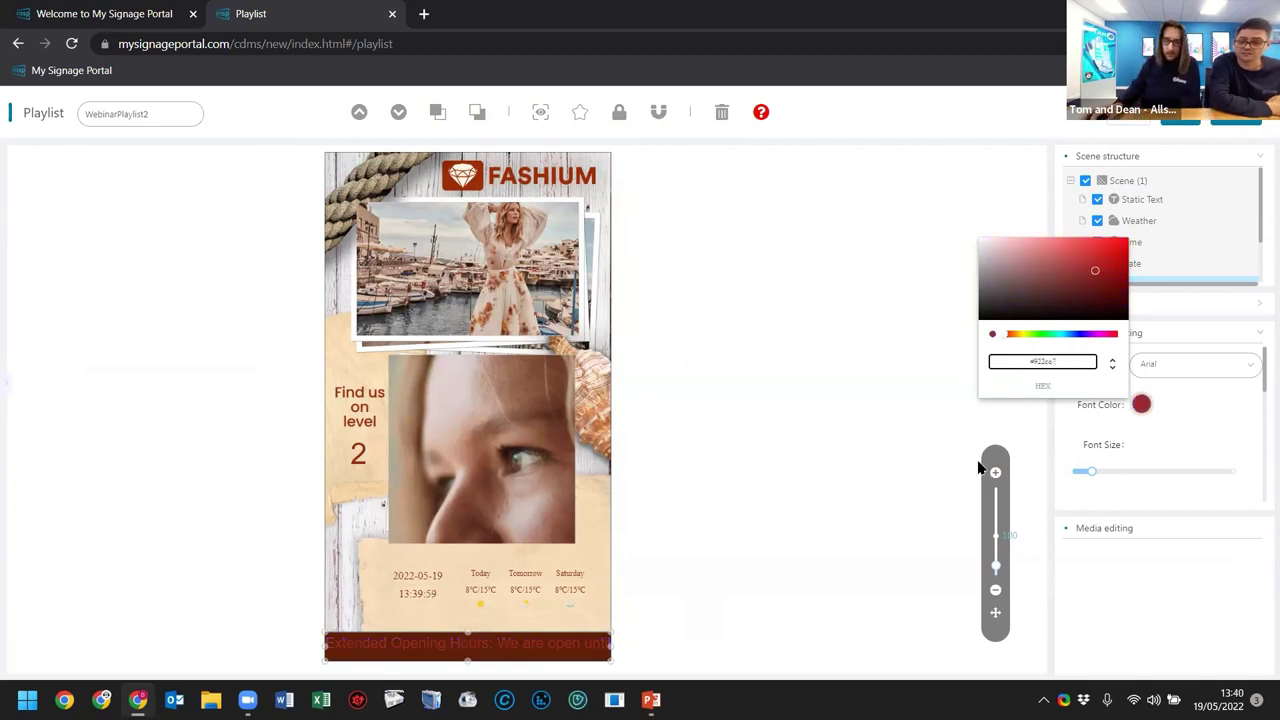
{"action": "double_click", "coordinate": [1055, 362]}
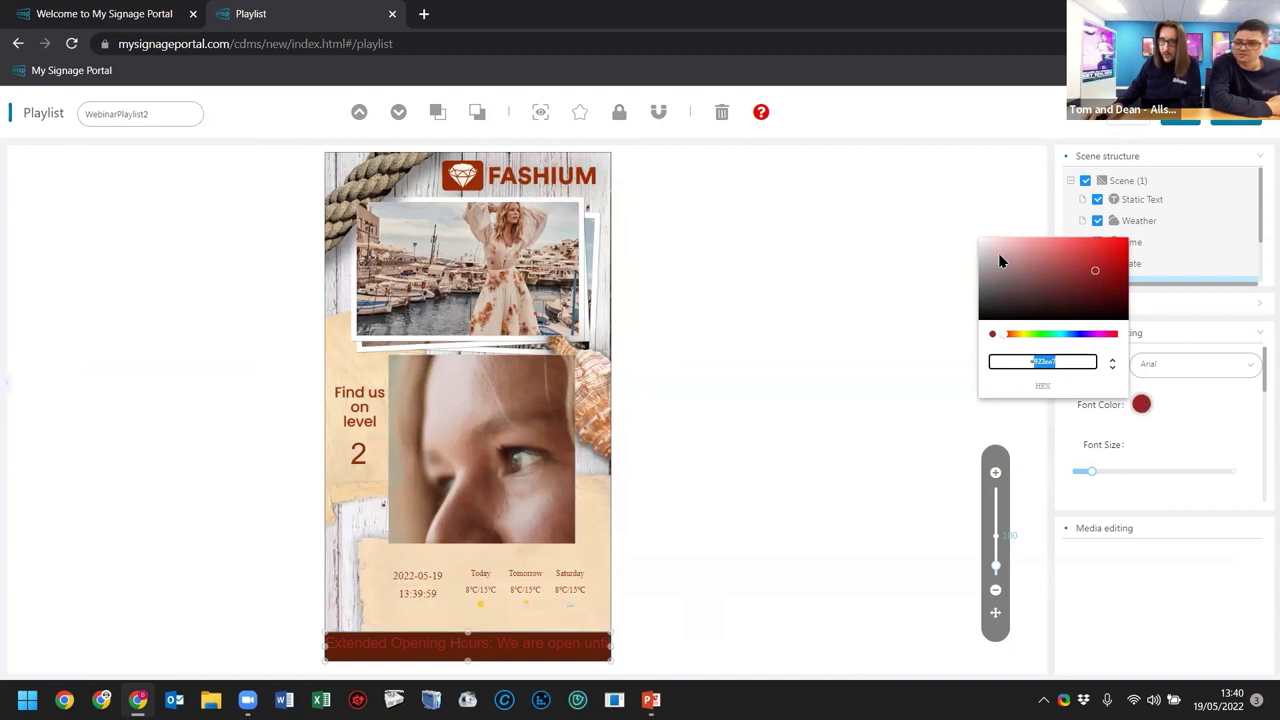
Close the colour picker, raise the ticker's ScrSpeed, and reveal the widget sidebar
{"action": "left_click", "coordinate": [950, 573]}
{"action": "scroll", "coordinate": [1165, 425], "scroll_direction": "down", "scroll_amount": 1}
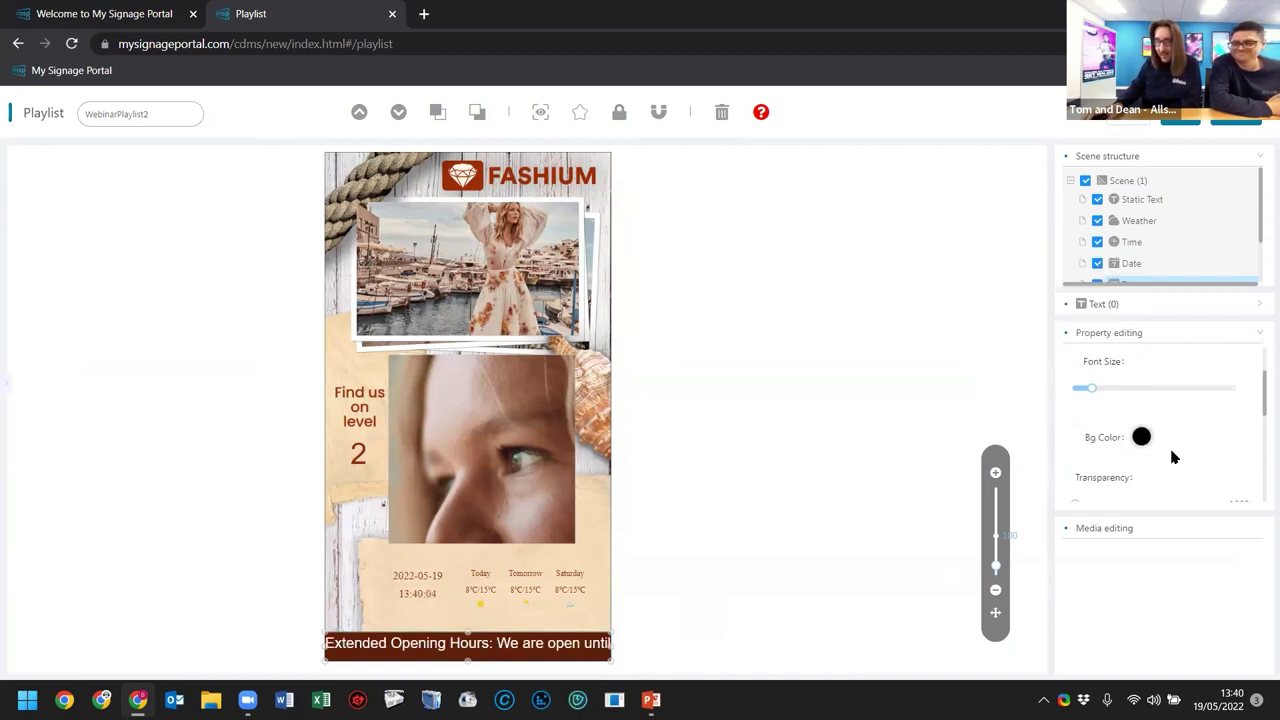
{"action": "scroll", "coordinate": [1168, 454], "scroll_direction": "down", "scroll_amount": 3}
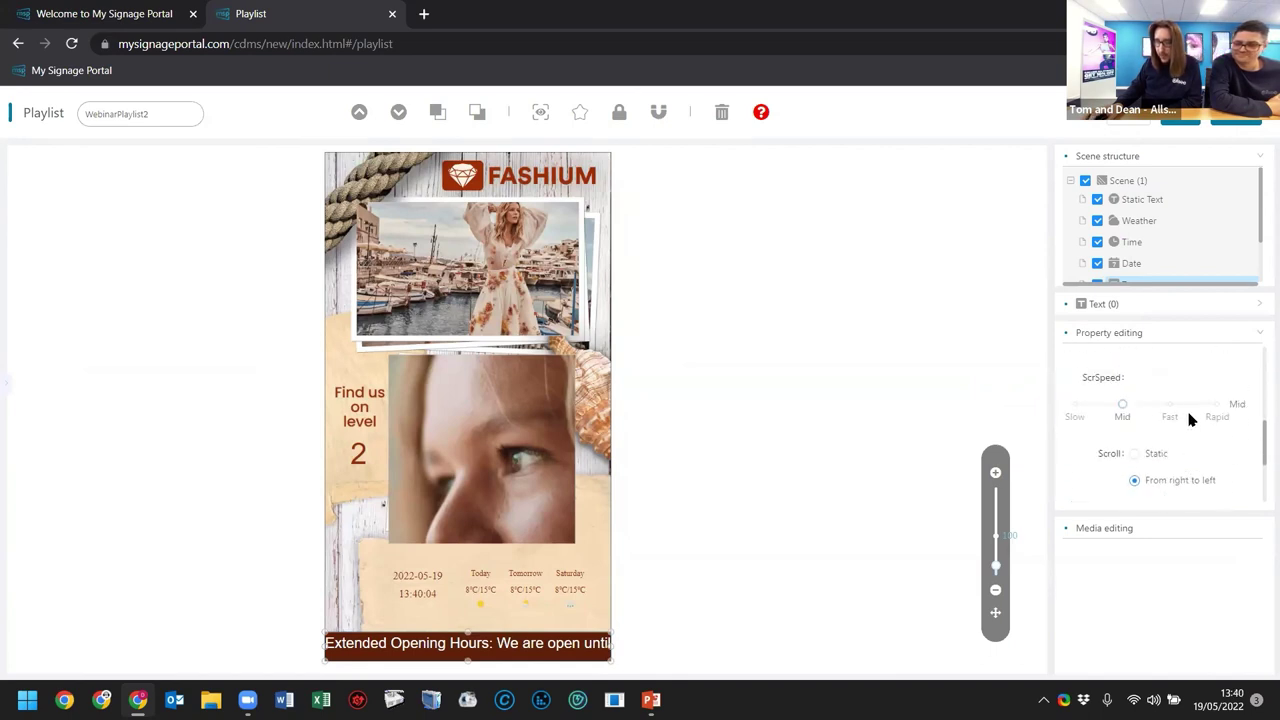
{"action": "left_click_drag", "start_coordinate": [1183, 408], "coordinate": [1234, 409]}
{"action": "scroll", "coordinate": [1160, 468], "scroll_direction": "down", "scroll_amount": 3}
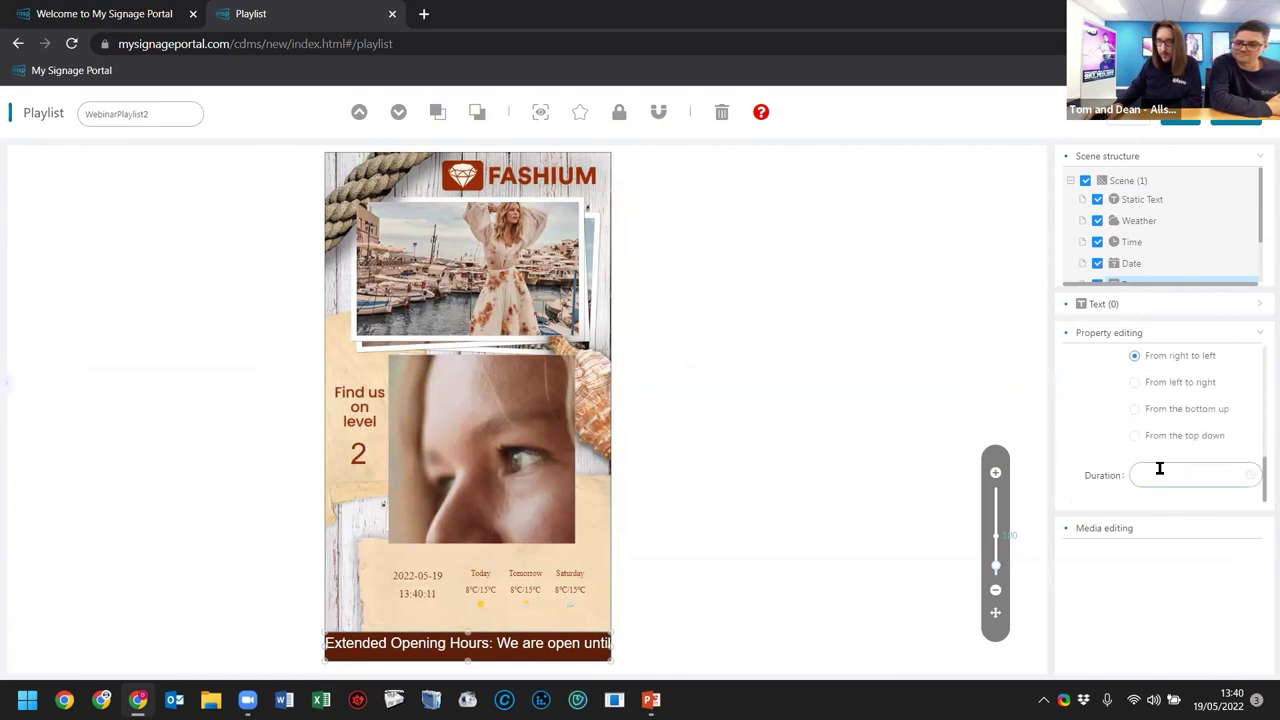
{"action": "scroll", "coordinate": [1130, 437], "scroll_direction": "up", "scroll_amount": 6}
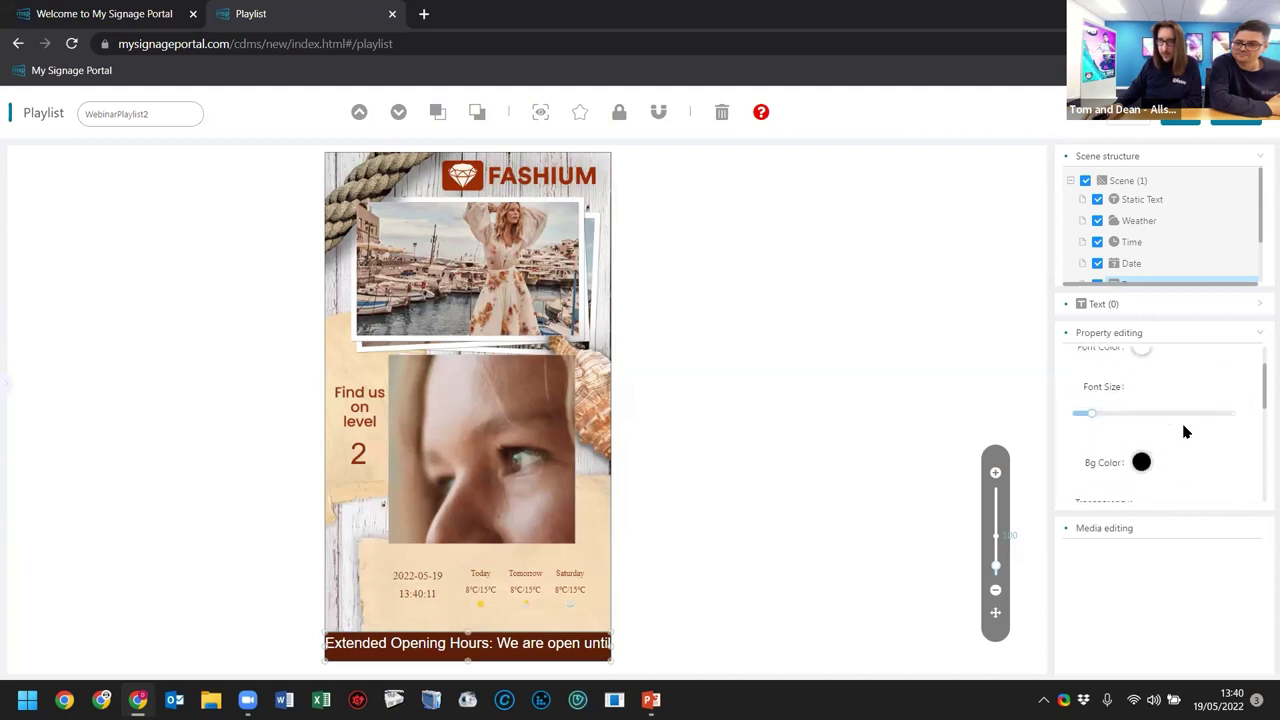
{"action": "scroll", "coordinate": [1140, 410], "scroll_direction": "up", "scroll_amount": 3}
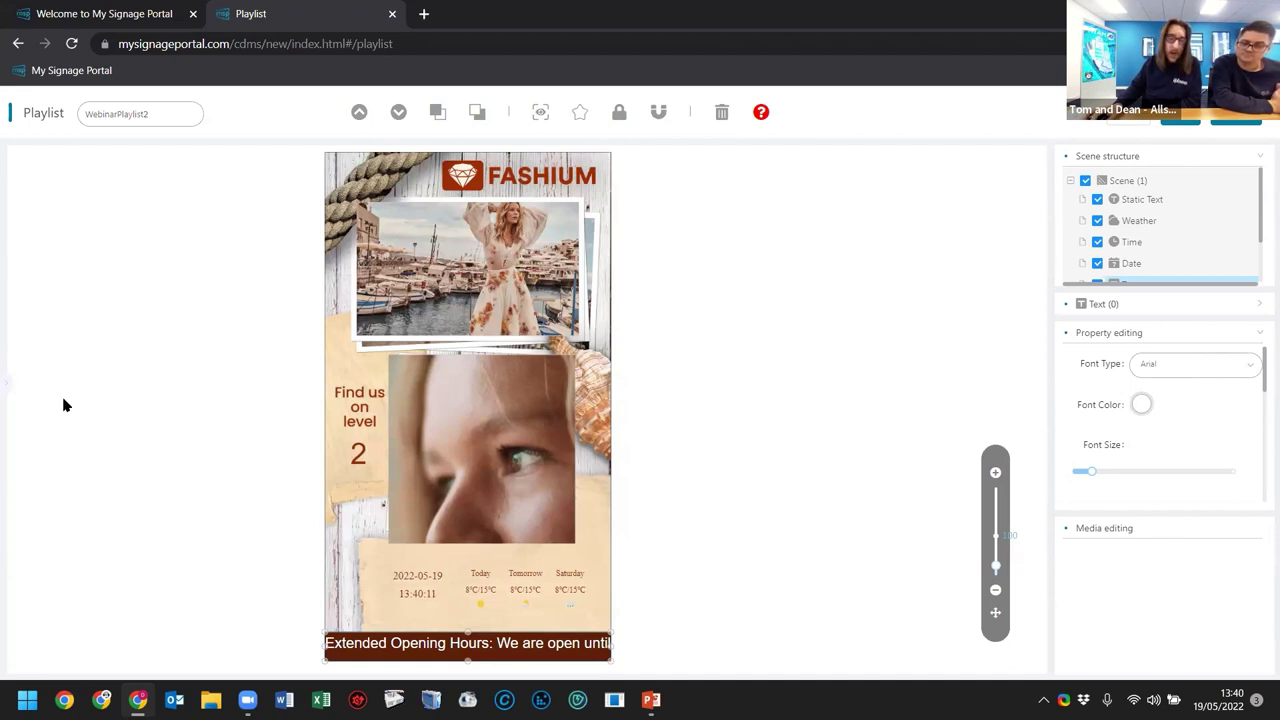
{"action": "left_click", "coordinate": [7, 391]}
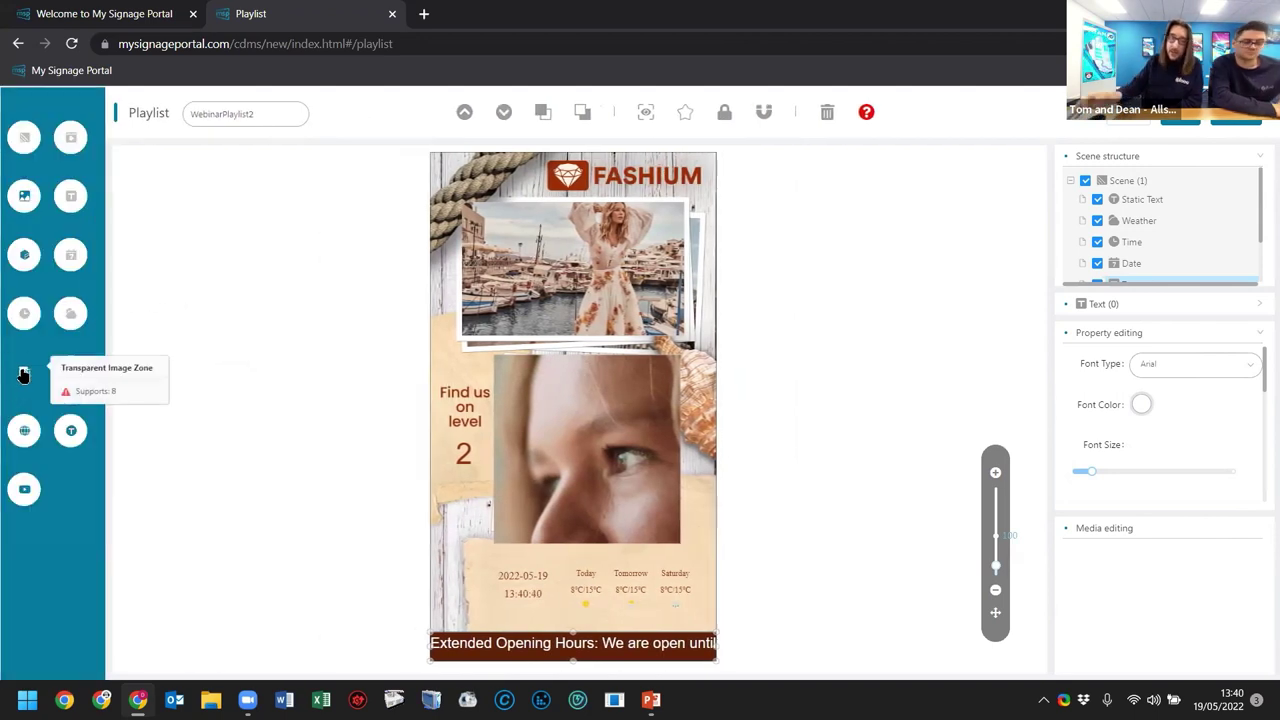
Drag a Transparent Image Zone onto the canvas and fill it with the Fashium overlay PNG
{"action": "left_click_drag", "start_coordinate": [24, 372], "coordinate": [505, 297]}
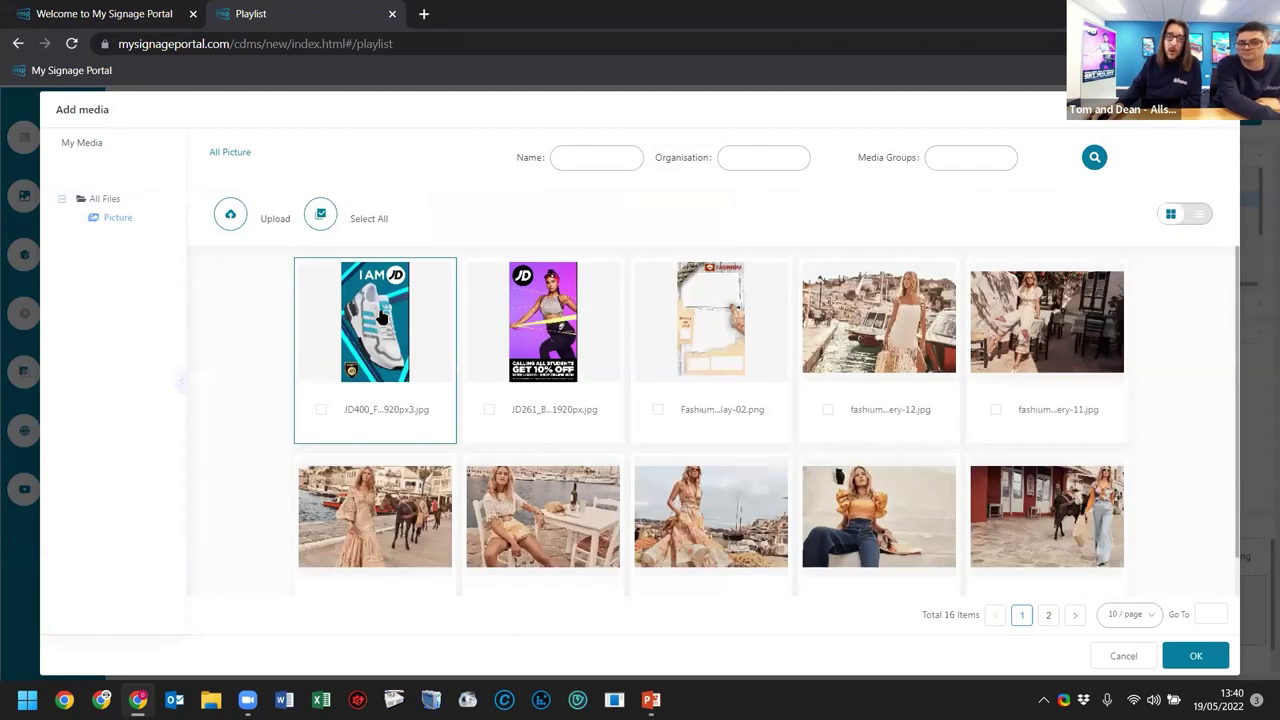
{"action": "left_click", "coordinate": [690, 320]}
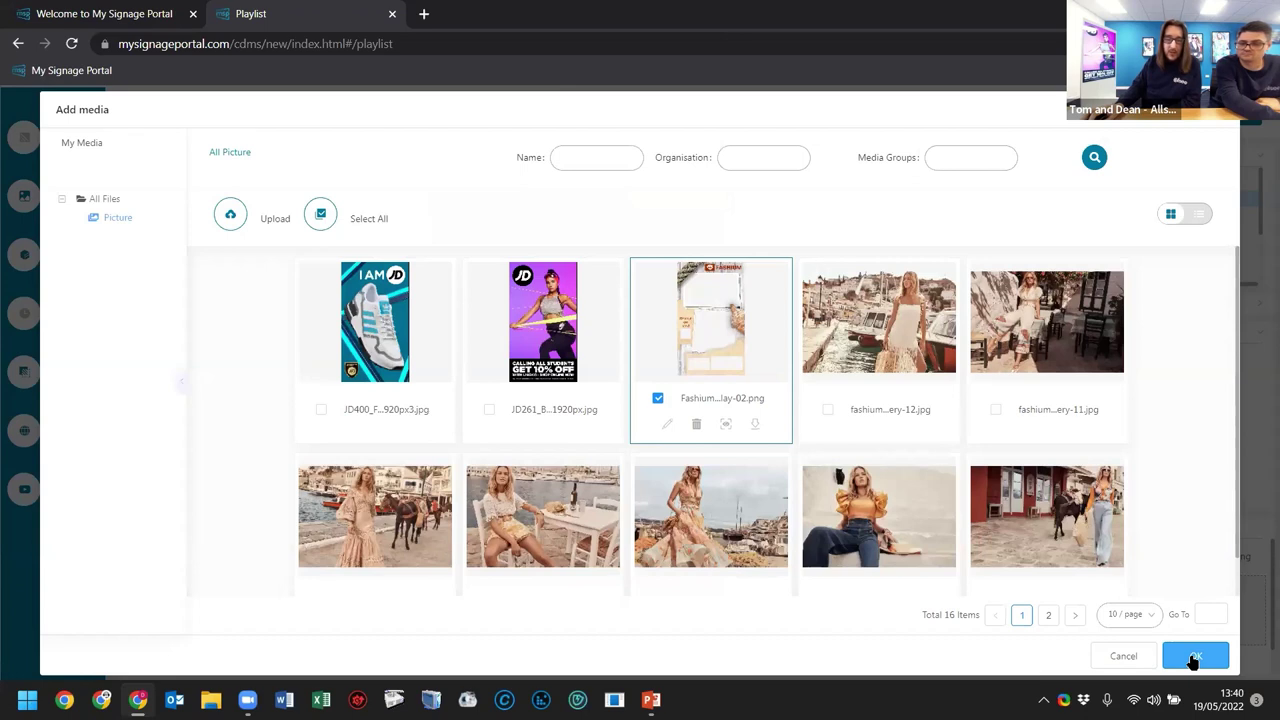
{"action": "left_click", "coordinate": [1193, 658]}
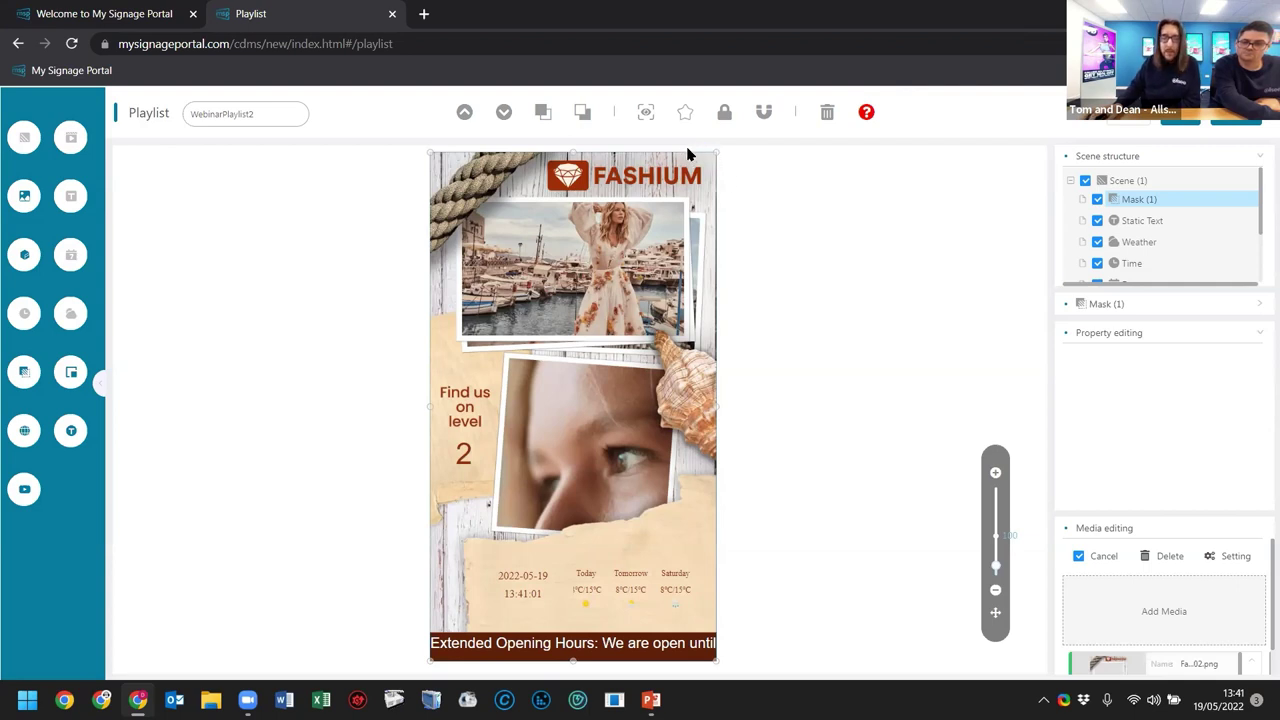
Preview the WebinarPlaylist2 scene, close the preview, and save the playlist
{"action": "left_click", "coordinate": [645, 114]}
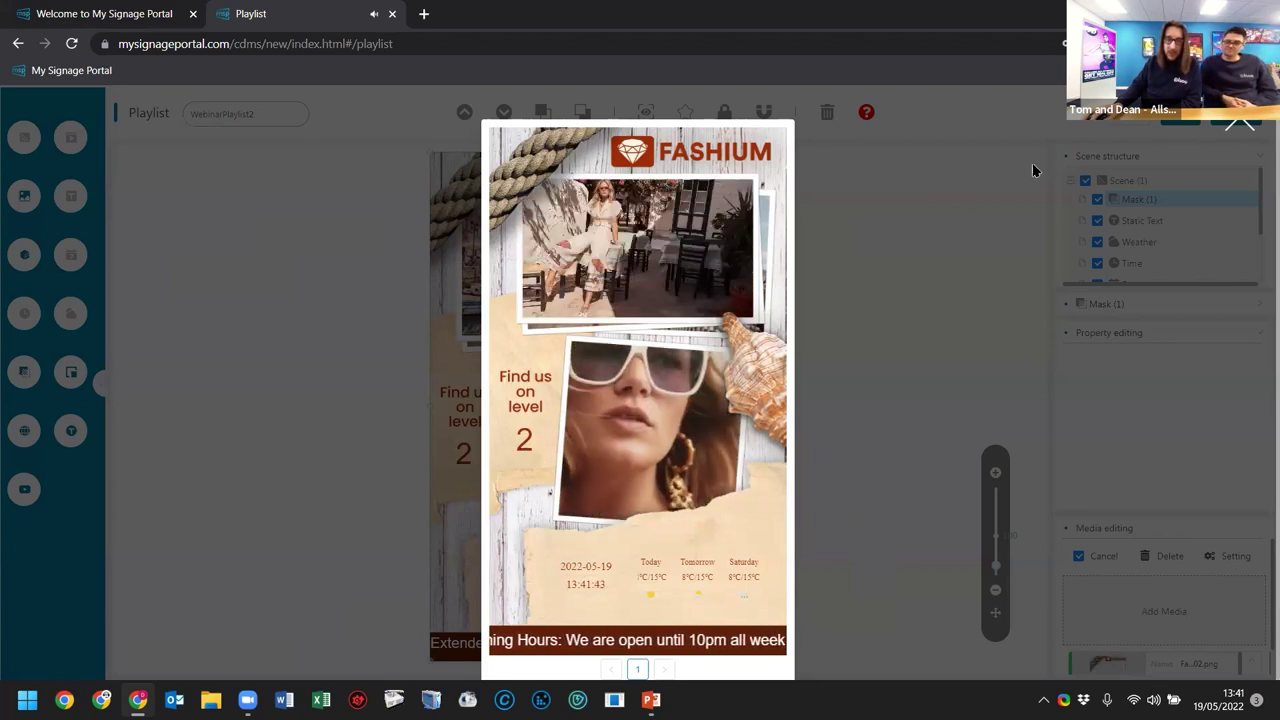
{"action": "left_click", "coordinate": [933, 302]}
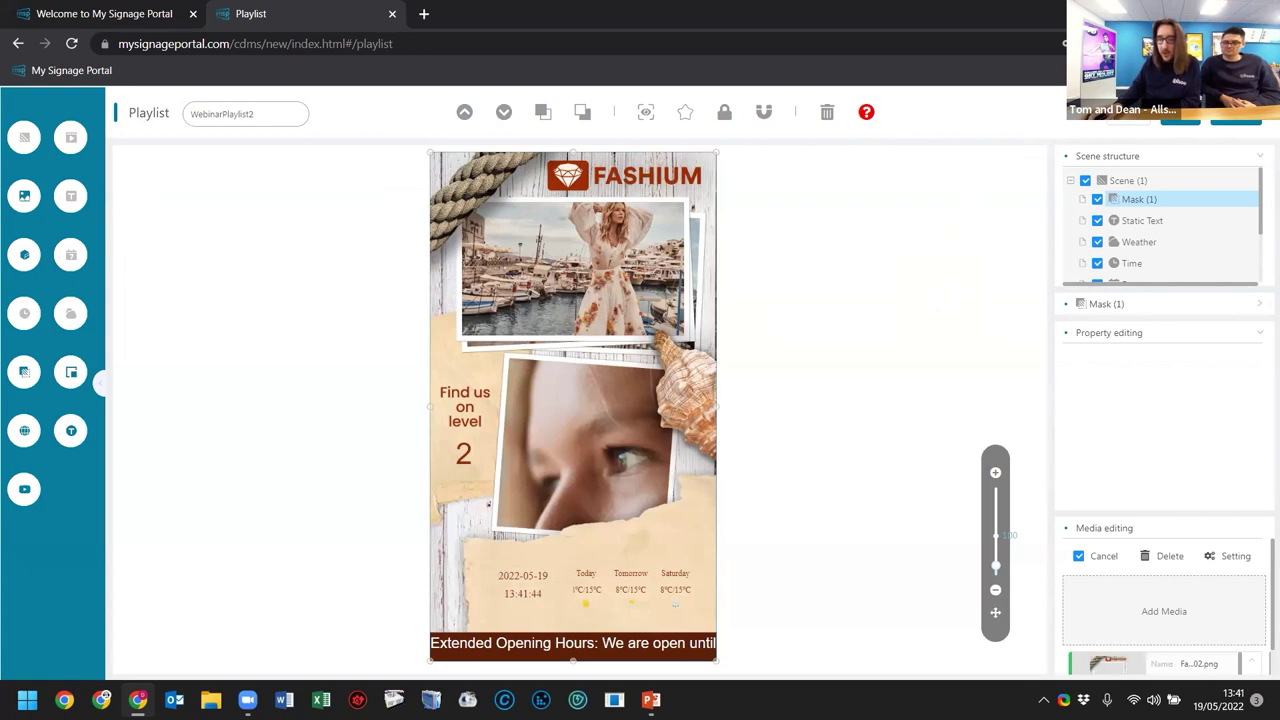
{"action": "left_click", "coordinate": [1183, 122]}
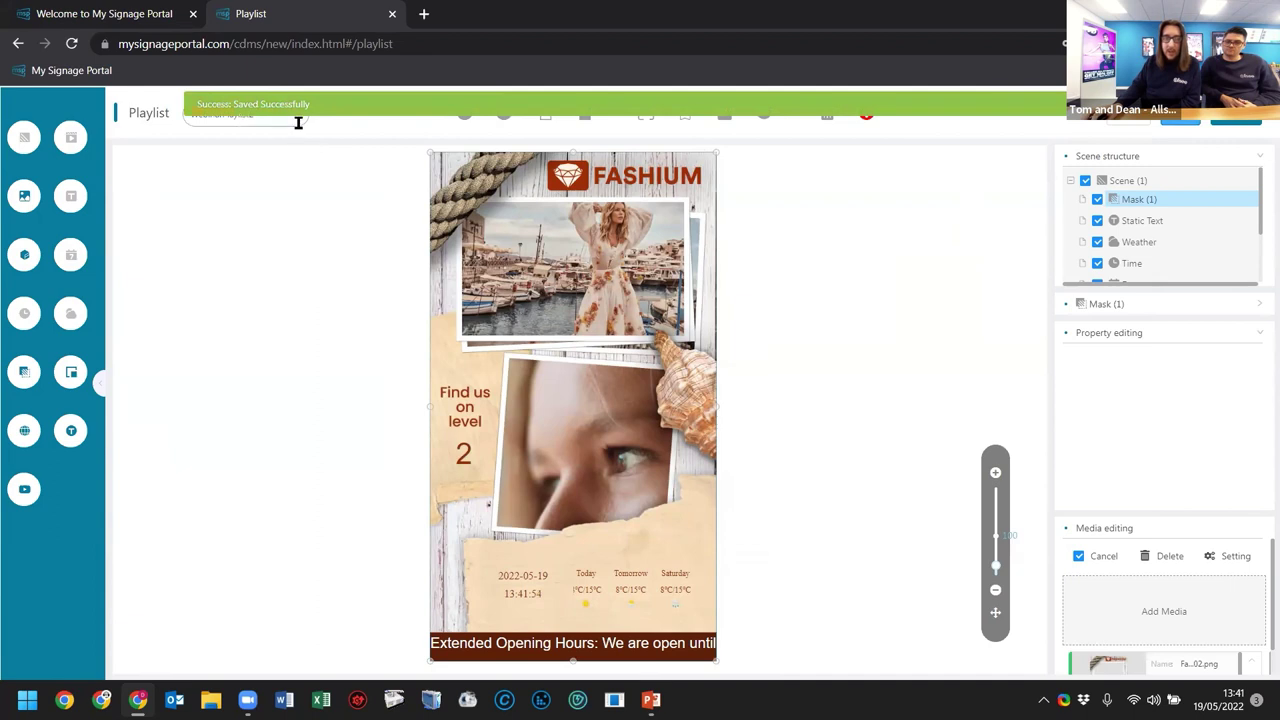
Publish to the Freestanding 50 Inch player with Custom play mode selected
{"action": "left_click", "coordinate": [1246, 120]}
{"action": "scroll", "coordinate": [272, 340], "scroll_direction": "down", "scroll_amount": 2}
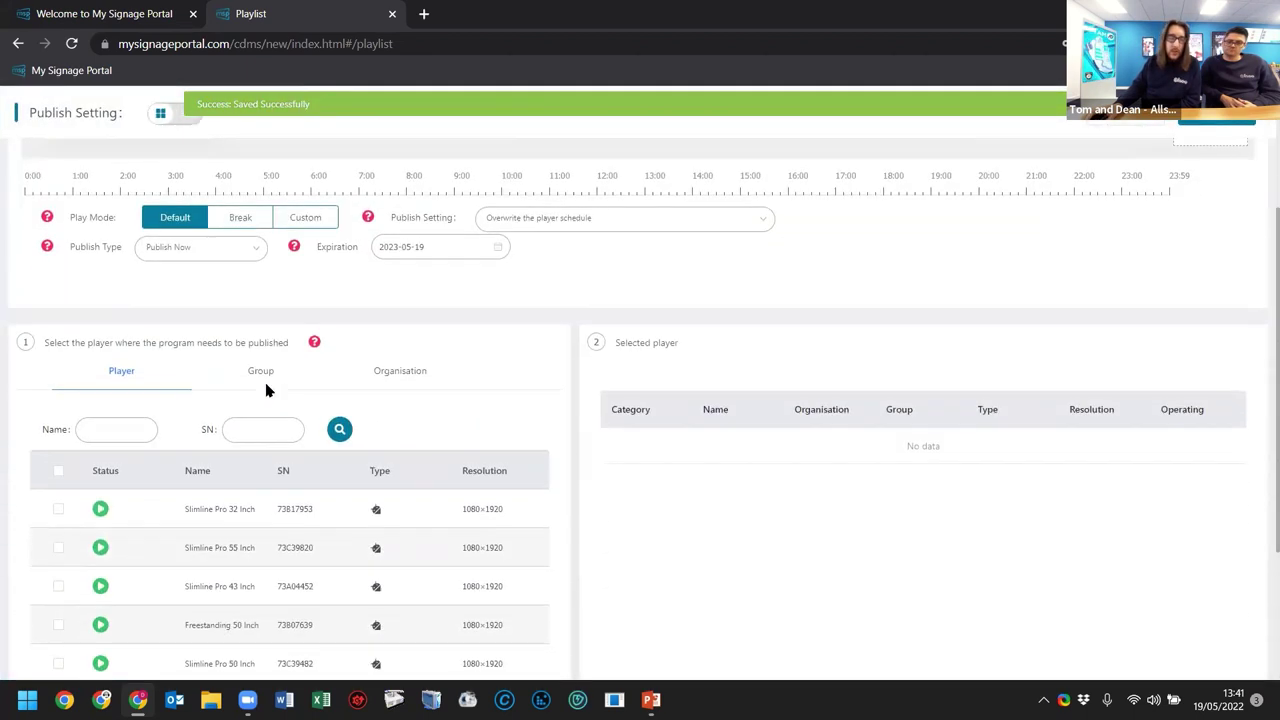
{"action": "scroll", "coordinate": [266, 390], "scroll_direction": "down", "scroll_amount": 2}
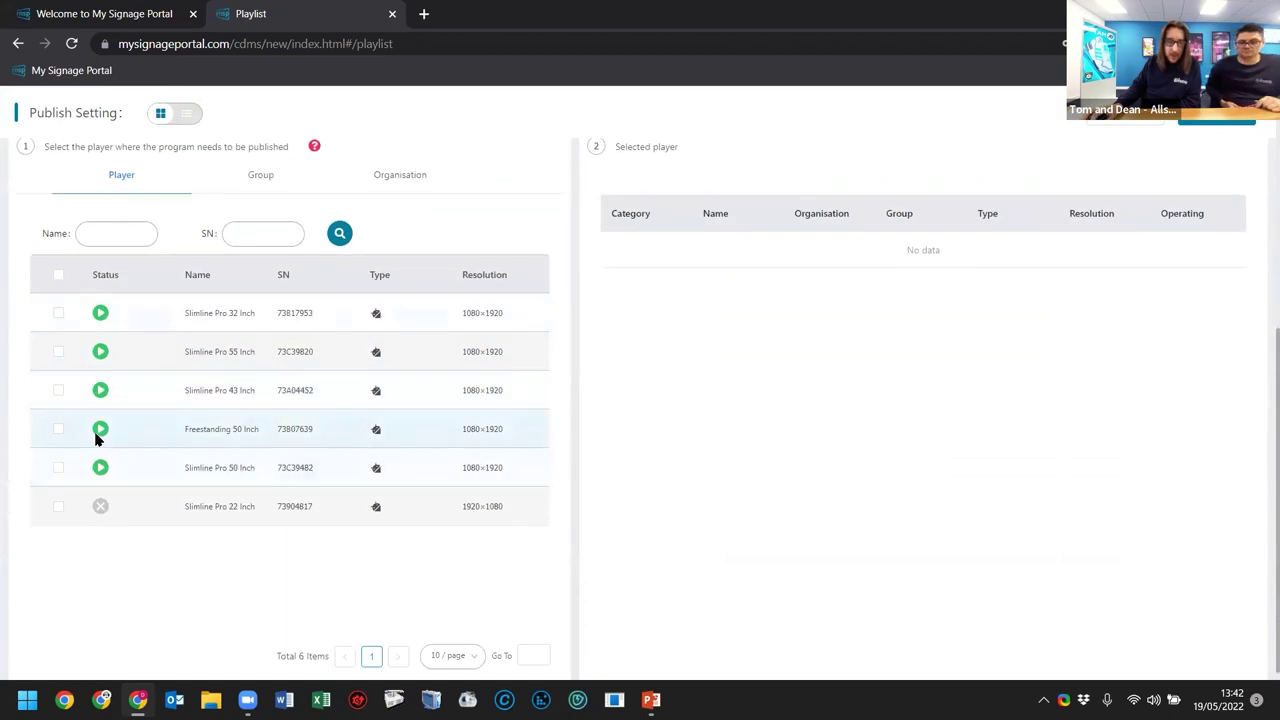
{"action": "left_click", "coordinate": [66, 431]}
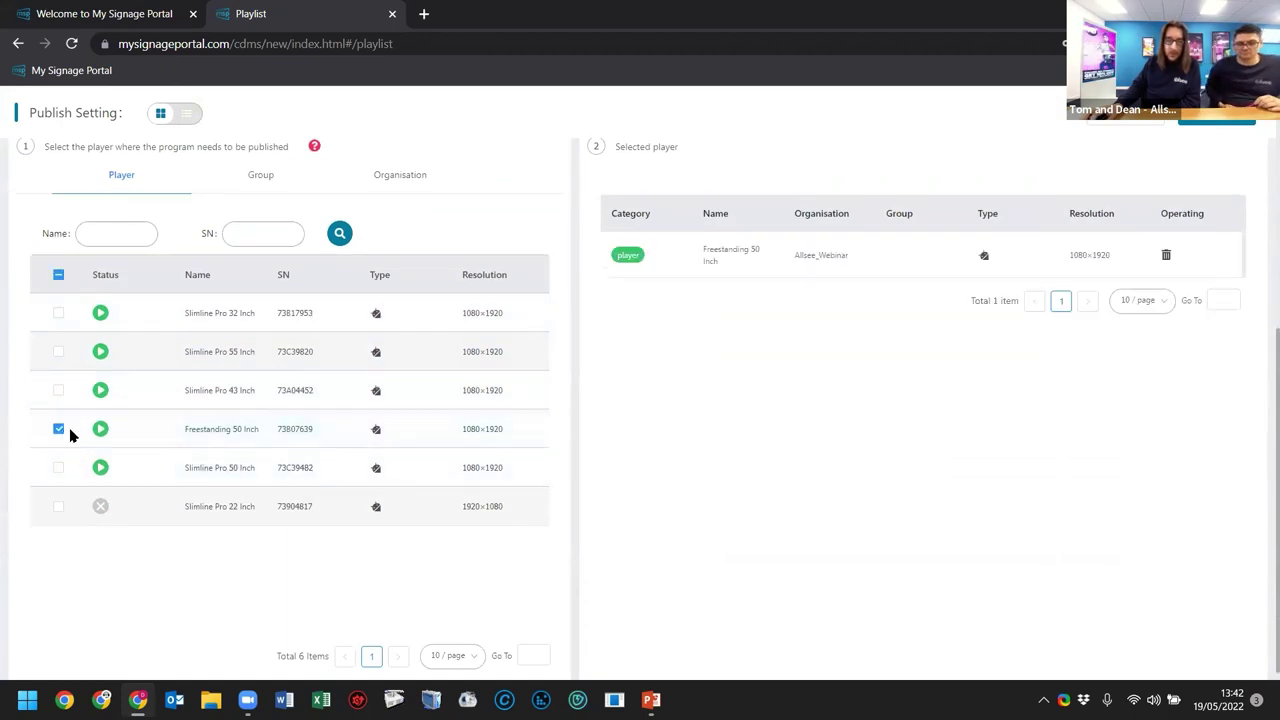
{"action": "scroll", "coordinate": [357, 351], "scroll_direction": "up", "scroll_amount": 4}
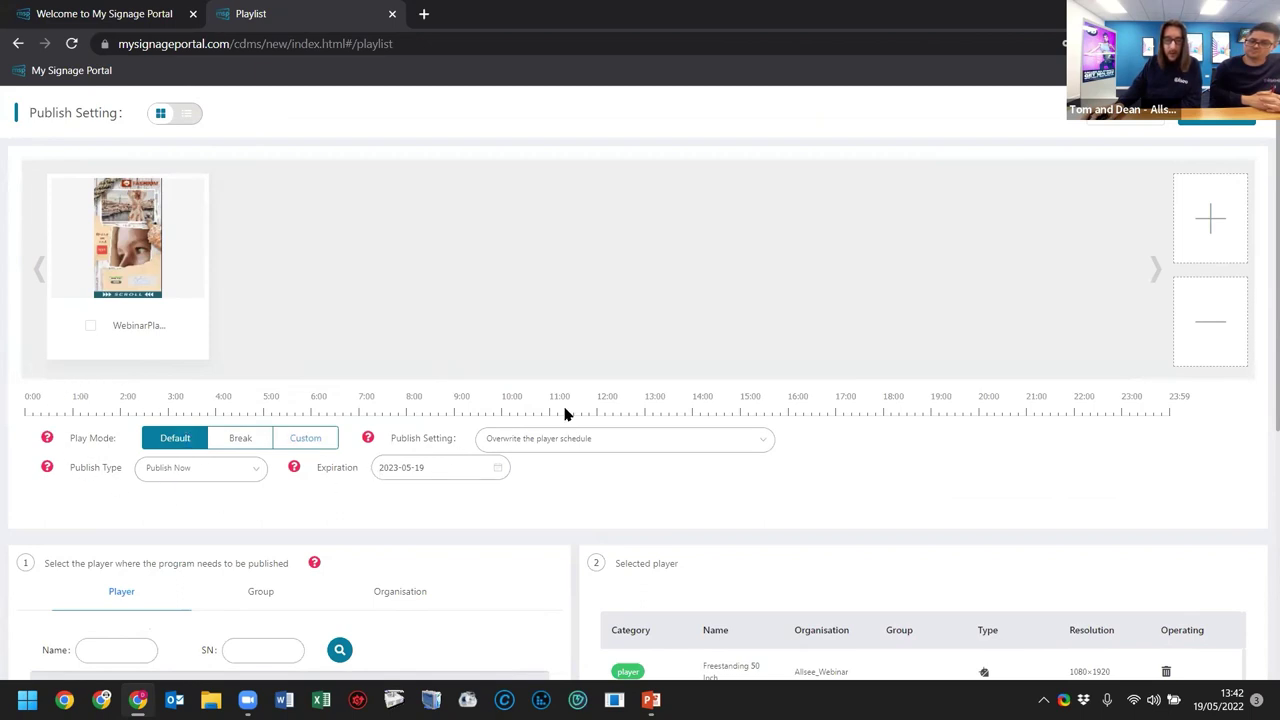
{"action": "left_click", "coordinate": [293, 445]}
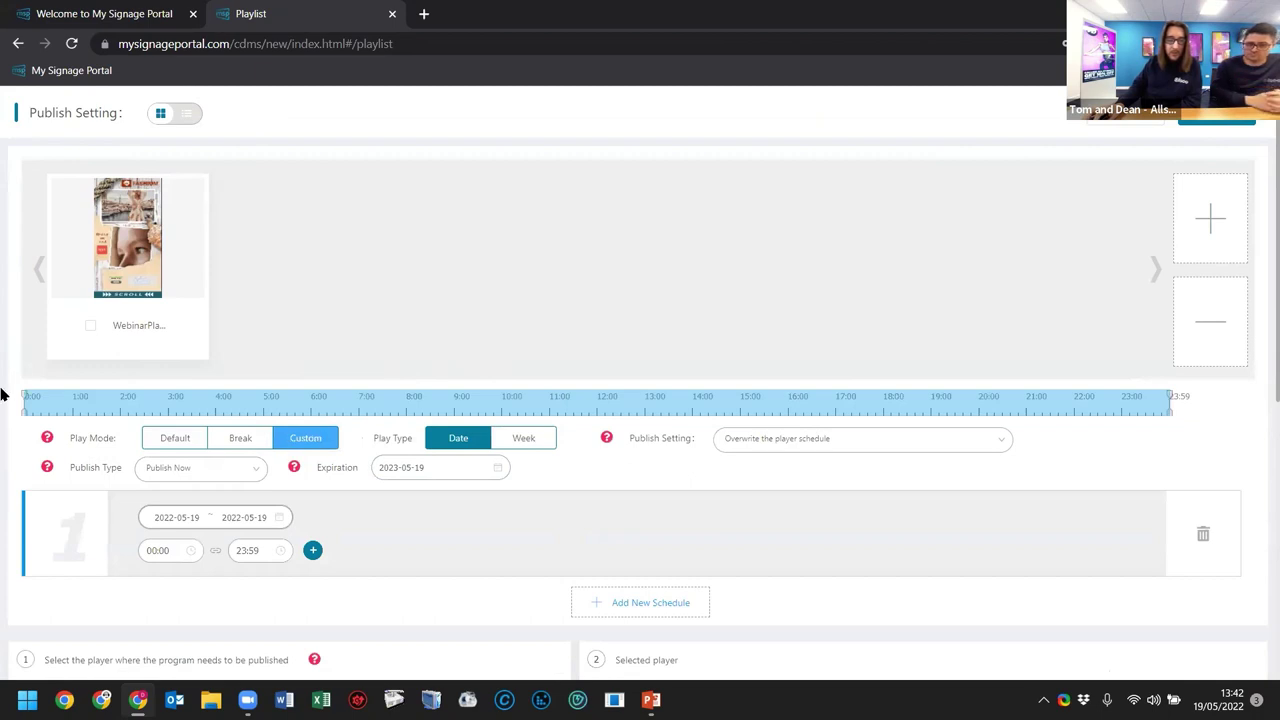
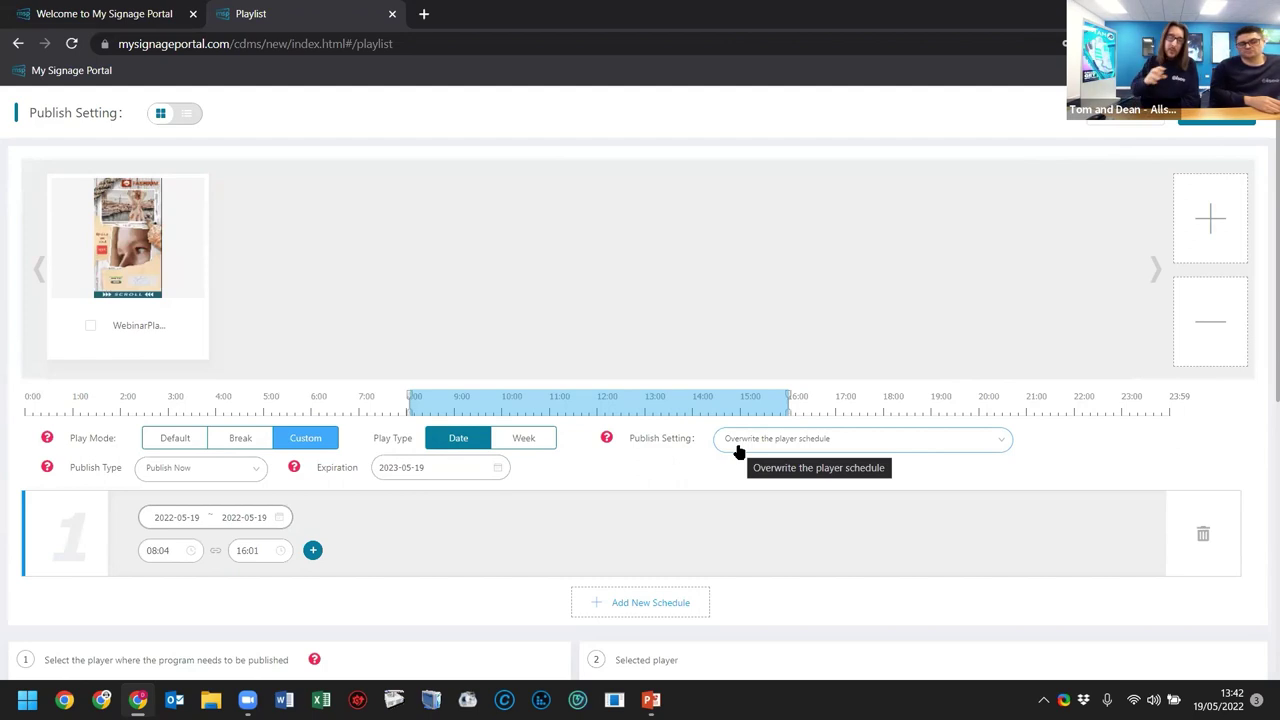
Publish WebinarPlaylist2 to Freestanding 50 Inch in Default play mode, overwriting the player schedule
{"action": "left_click", "coordinate": [738, 448]}
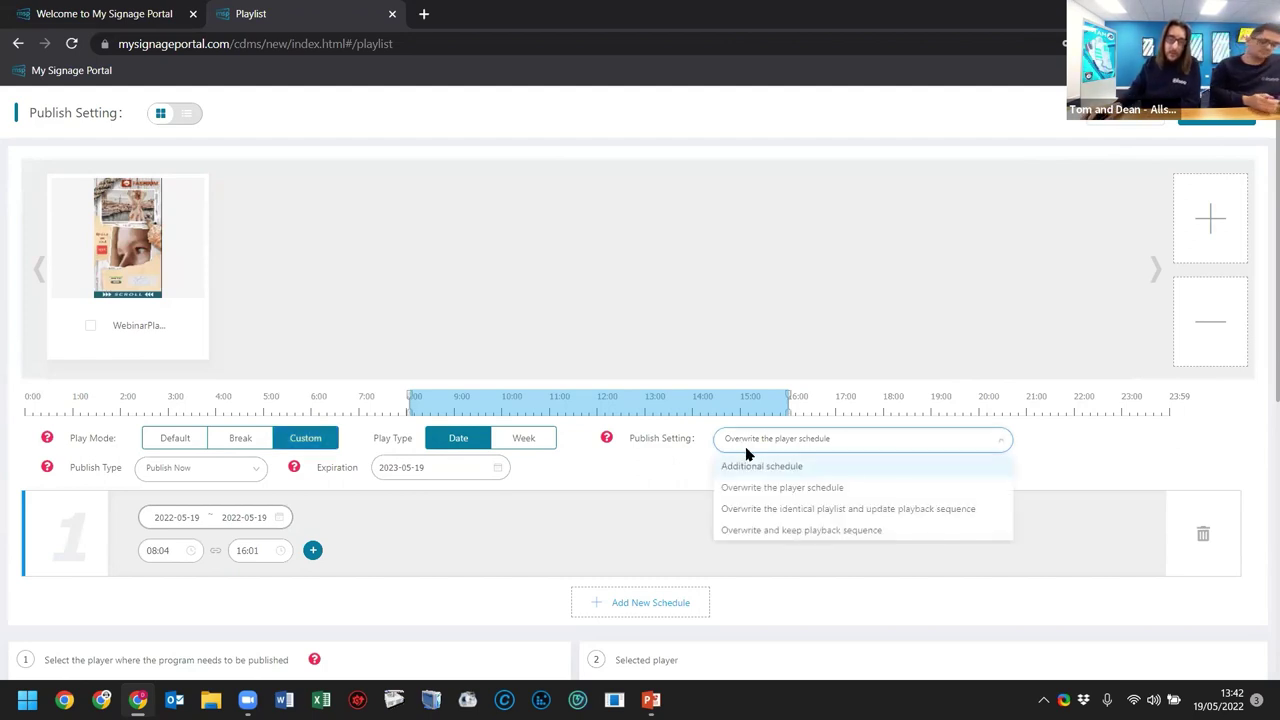
{"action": "left_click", "coordinate": [775, 489]}
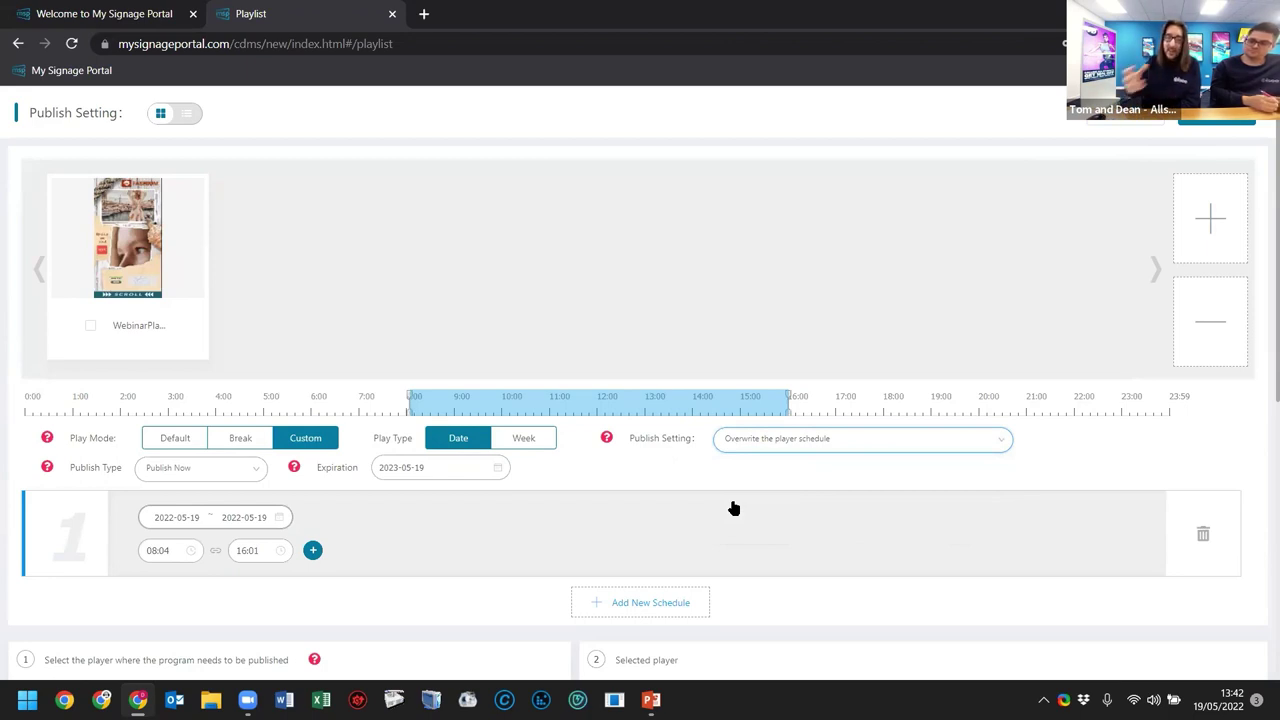
{"action": "left_click", "coordinate": [170, 438]}
{"action": "scroll", "coordinate": [566, 526], "scroll_direction": "down", "scroll_amount": 3}
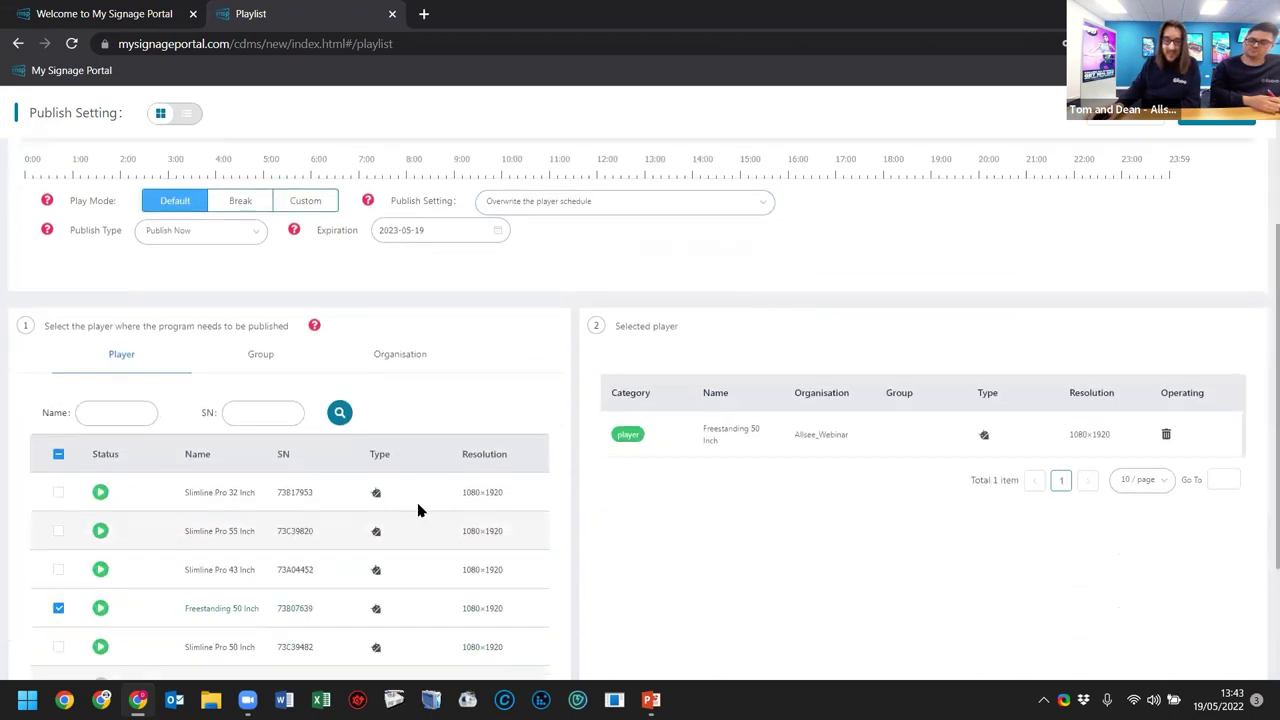
{"action": "scroll", "coordinate": [500, 490], "scroll_direction": "down", "scroll_amount": 1}
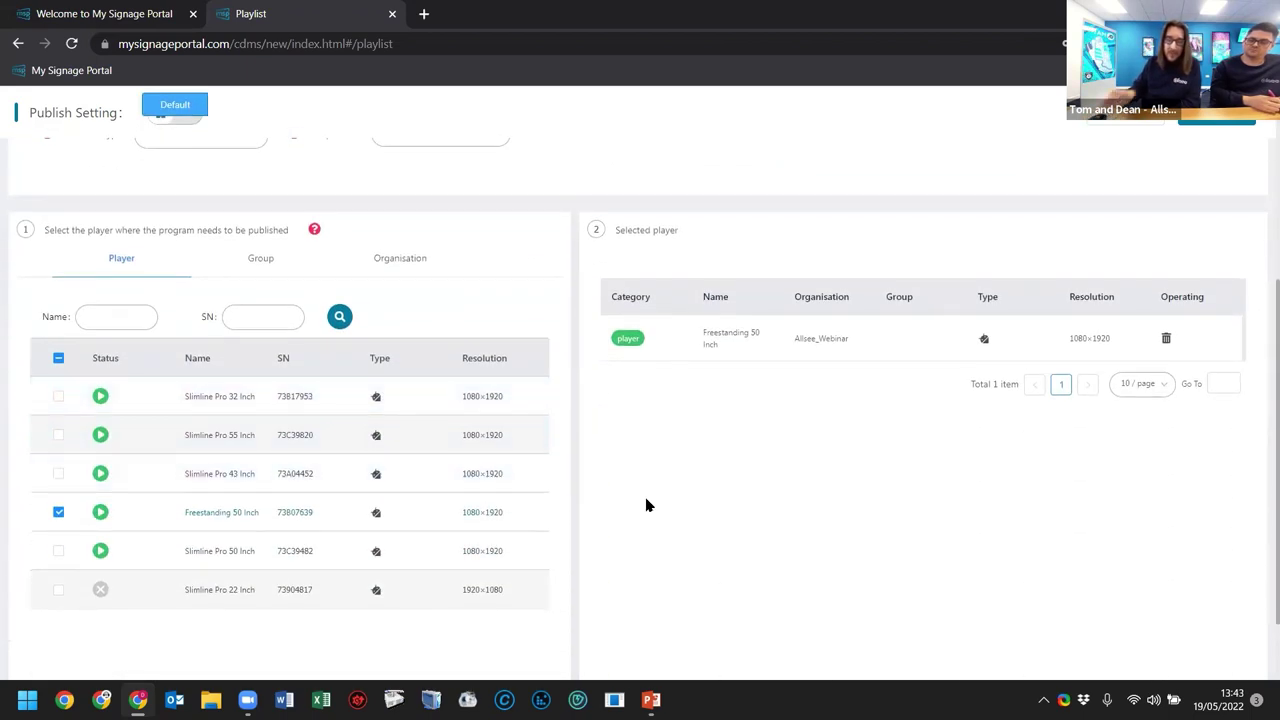
{"action": "scroll", "coordinate": [646, 505], "scroll_direction": "up", "scroll_amount": 4}
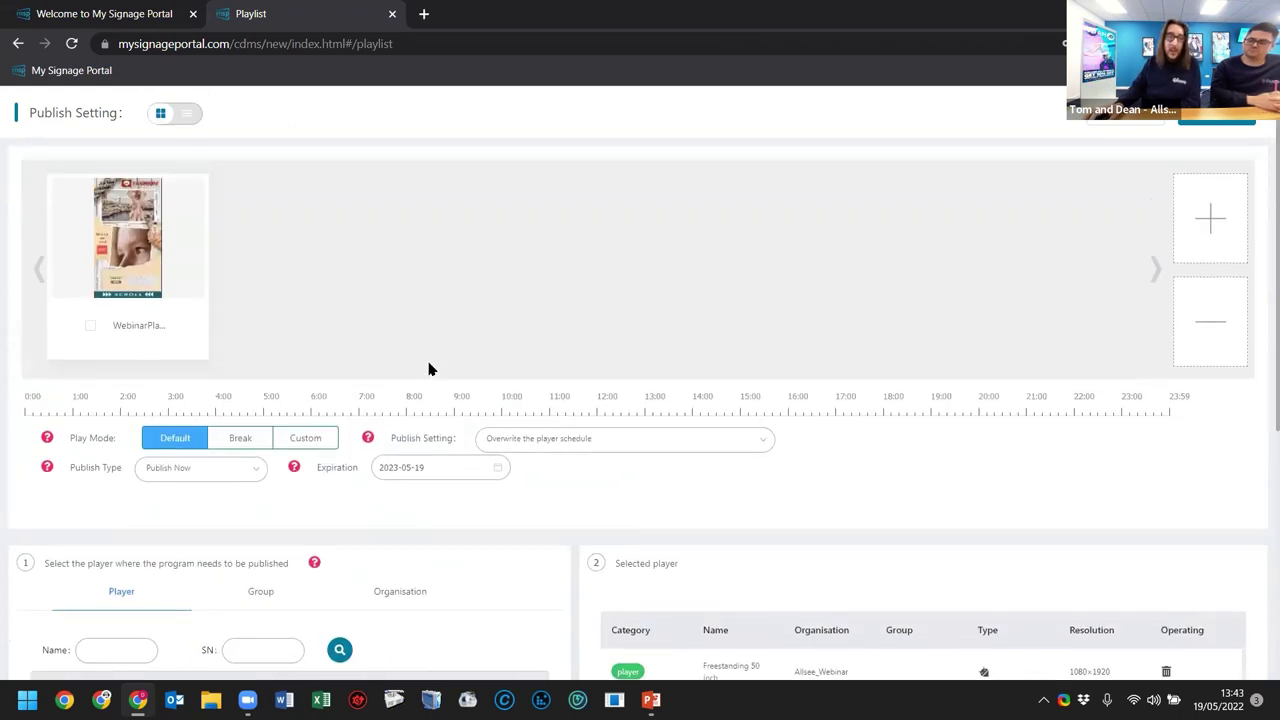
{"action": "scroll", "coordinate": [560, 420], "scroll_direction": "down", "scroll_amount": 1}
{"action": "scroll", "coordinate": [622, 420], "scroll_direction": "up", "scroll_amount": 1}
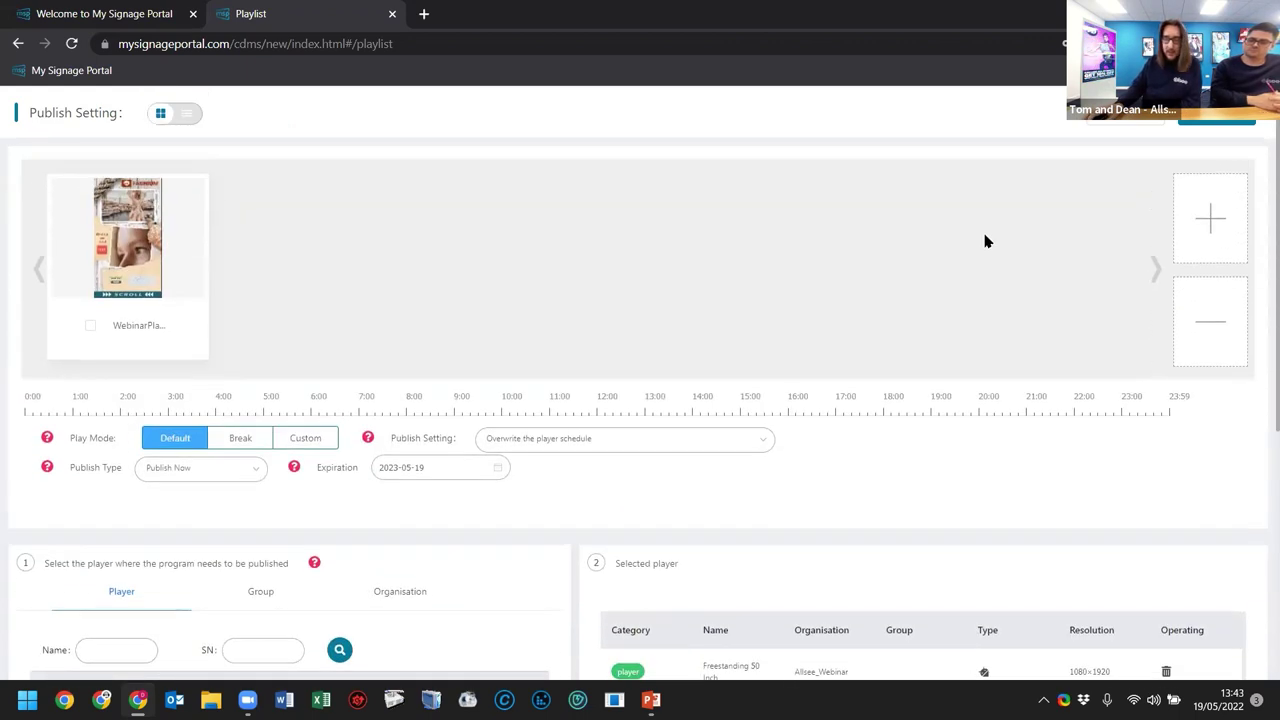
{"action": "left_click", "coordinate": [1207, 122]}
{"action": "left_click", "coordinate": [670, 410]}
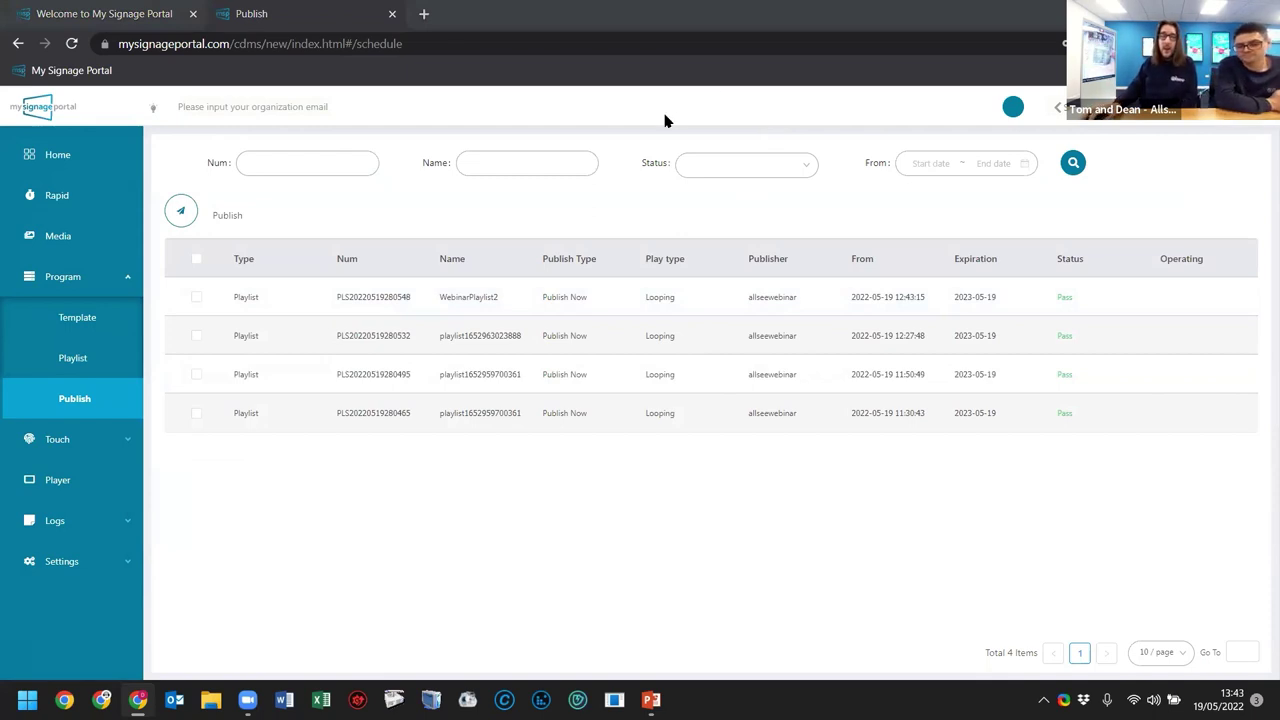
Look at the two system templates, then collapse Program and go to the Player list
{"action": "left_click", "coordinate": [105, 328]}
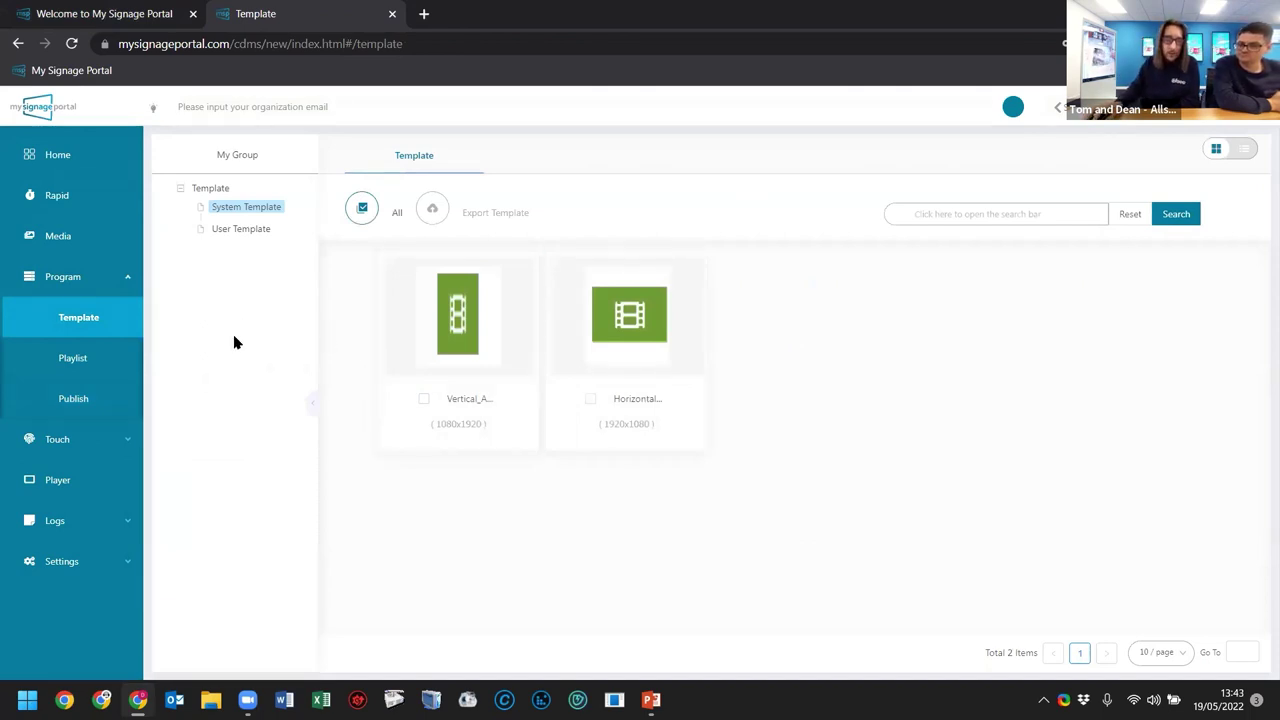
{"action": "left_click", "coordinate": [125, 290]}
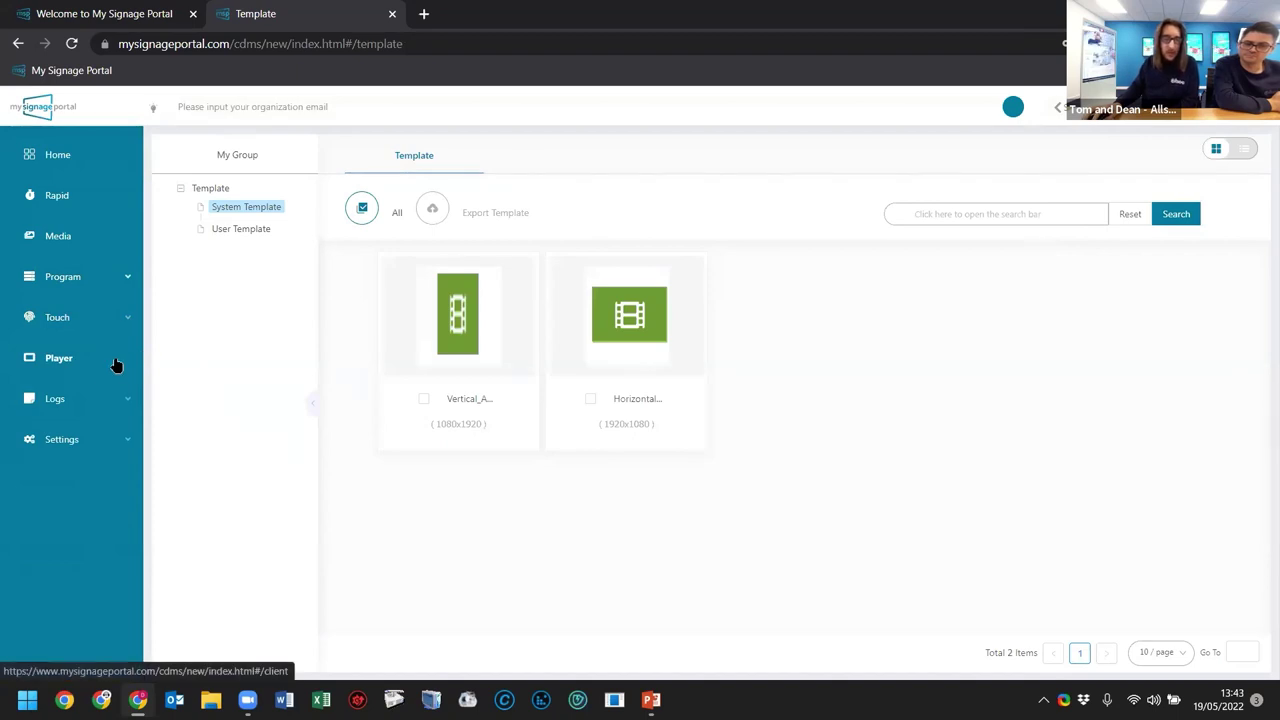
{"action": "left_click", "coordinate": [116, 366]}
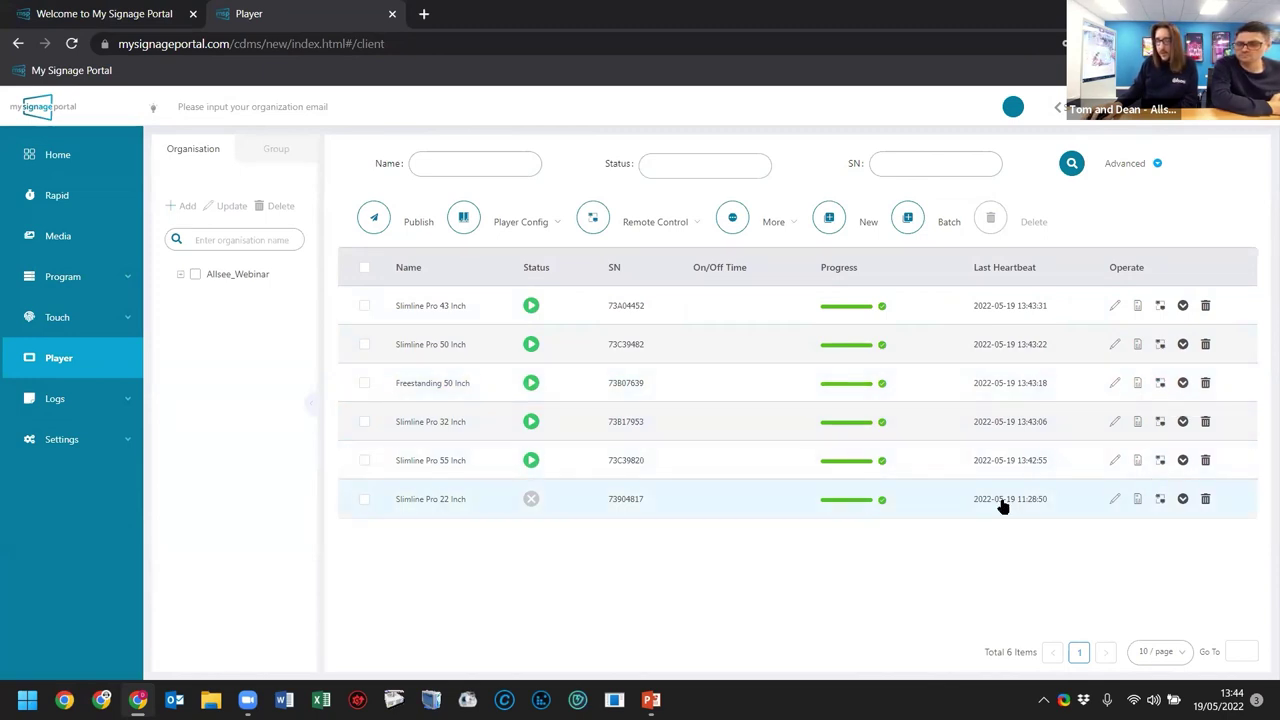
Check a player's Time Setting without changes, then open the Slimline Pro 50 Inch details
{"action": "left_click", "coordinate": [1182, 460]}
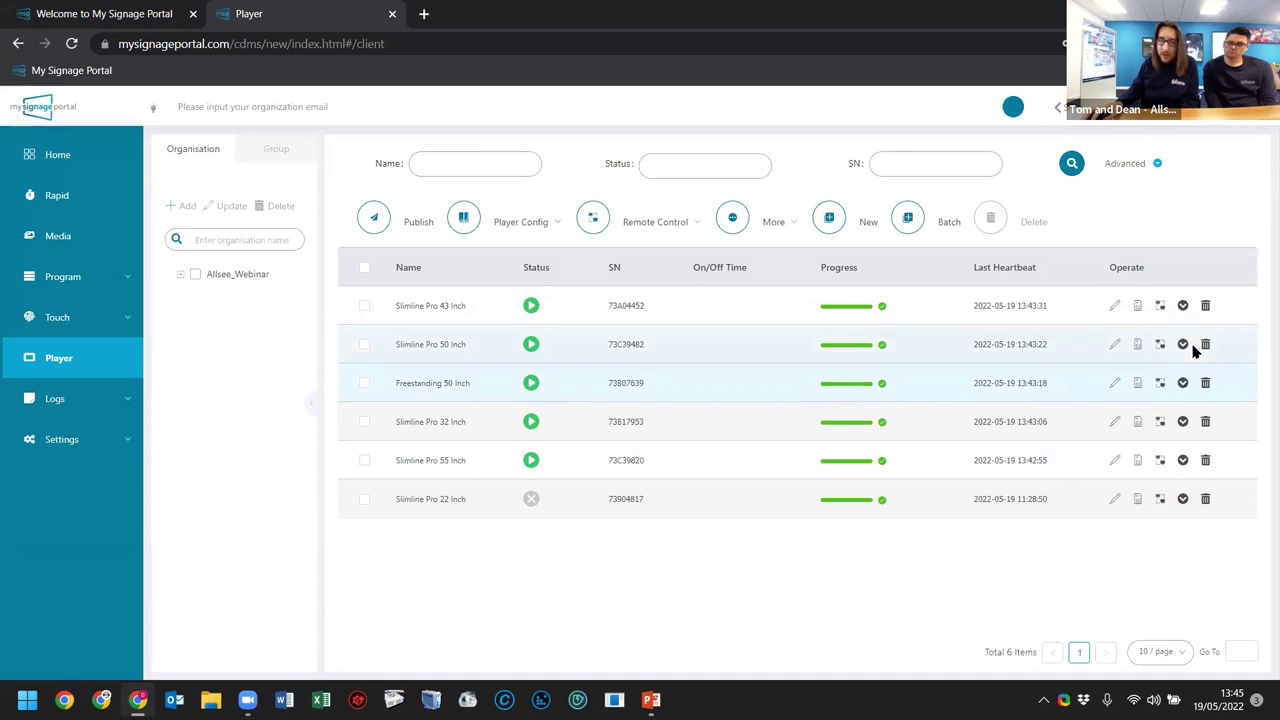
{"action": "left_click", "coordinate": [1160, 351]}
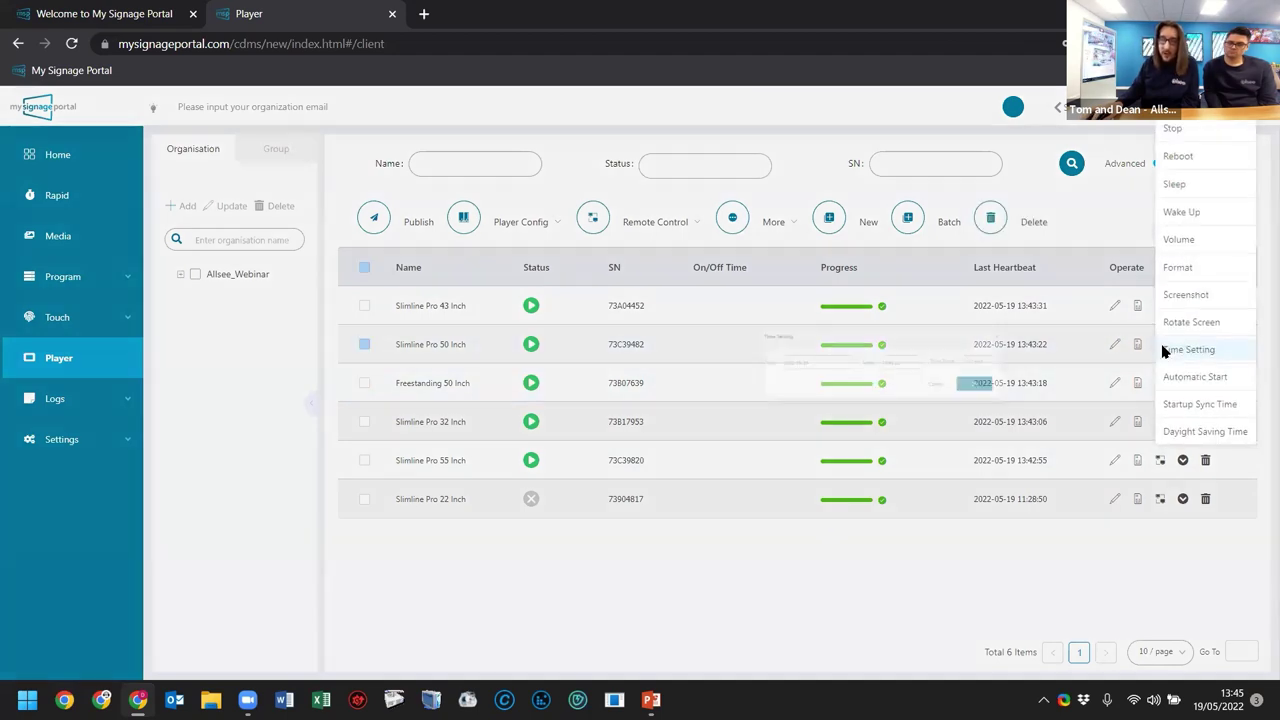
{"action": "left_click", "coordinate": [738, 416]}
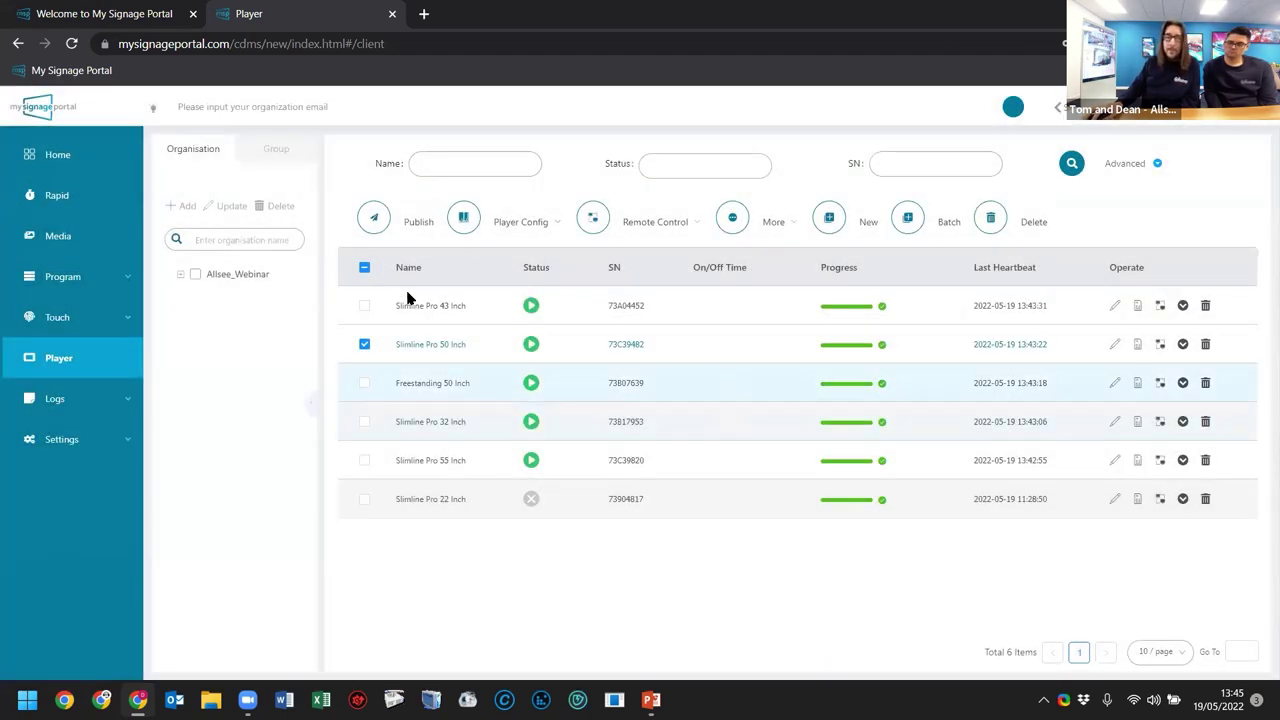
{"action": "left_click", "coordinate": [430, 346]}
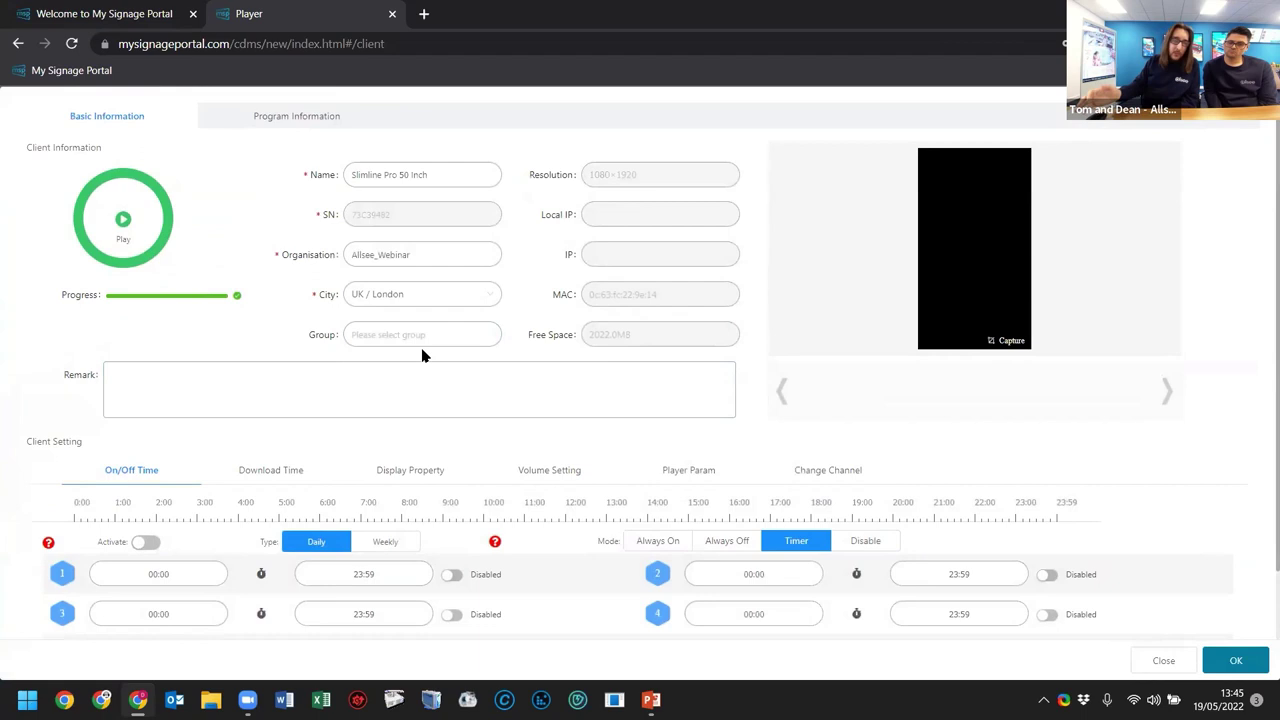
Review the Slimline Pro 50 Inch details and close them without saving any changes
{"action": "double_click", "coordinate": [463, 174]}
{"action": "left_click", "coordinate": [428, 175]}
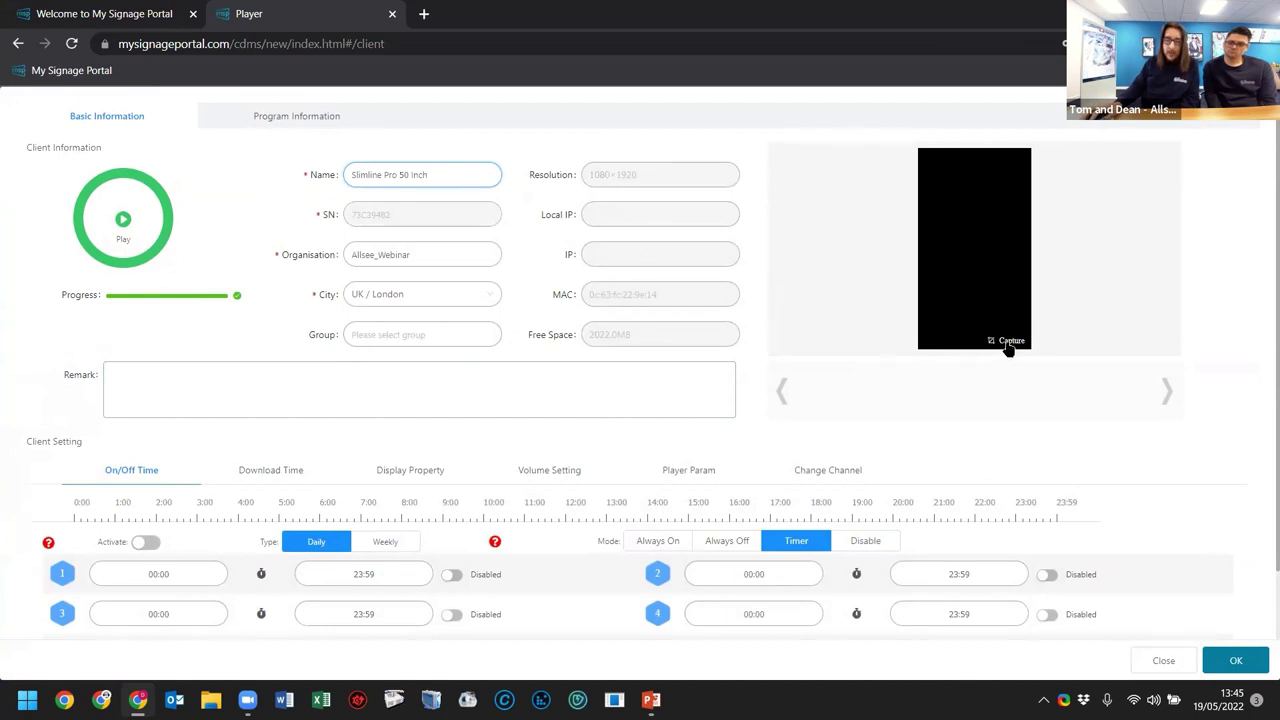
{"action": "scroll", "coordinate": [398, 470], "scroll_direction": "down", "scroll_amount": 1}
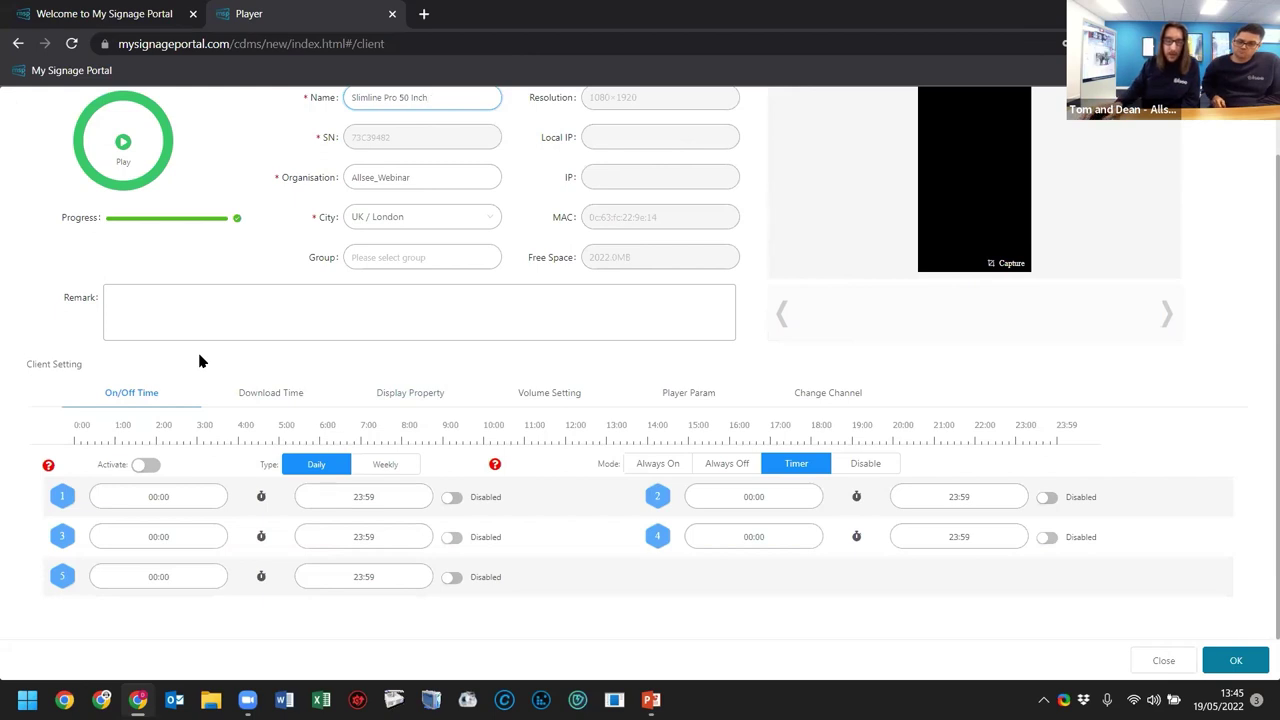
{"action": "scroll", "coordinate": [285, 365], "scroll_direction": "up", "scroll_amount": 1}
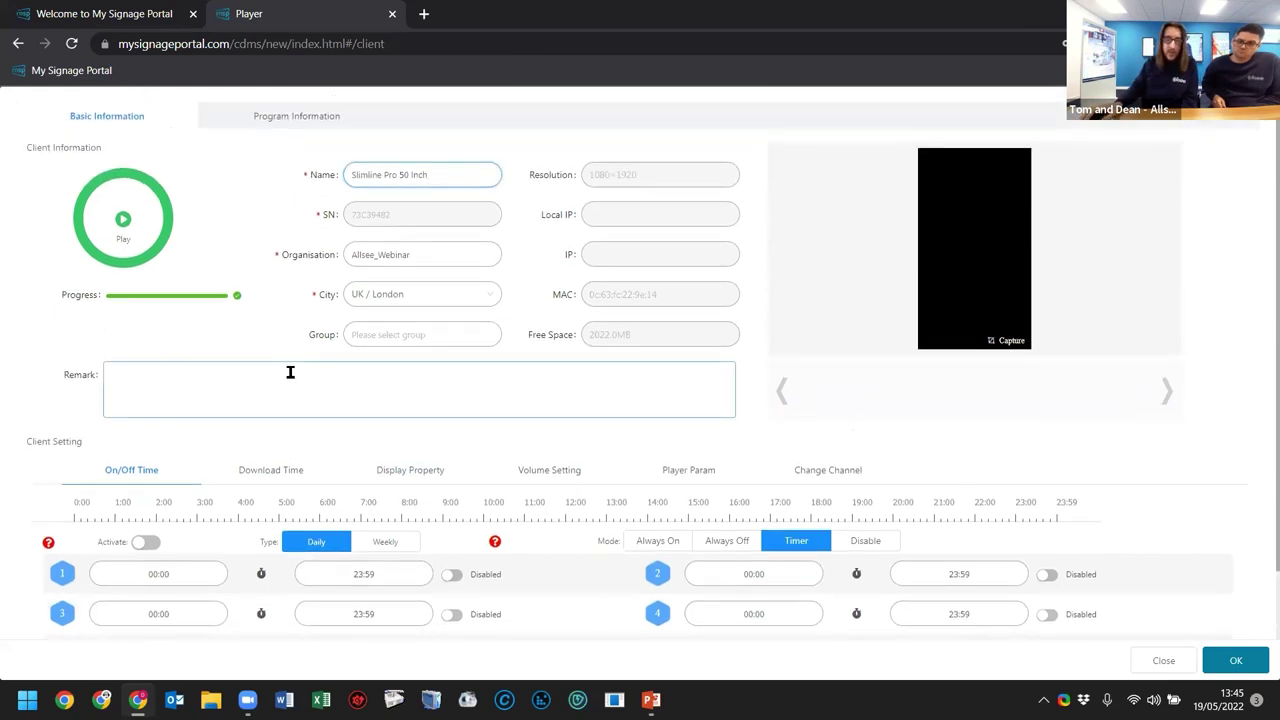
{"action": "left_click", "coordinate": [1179, 669]}
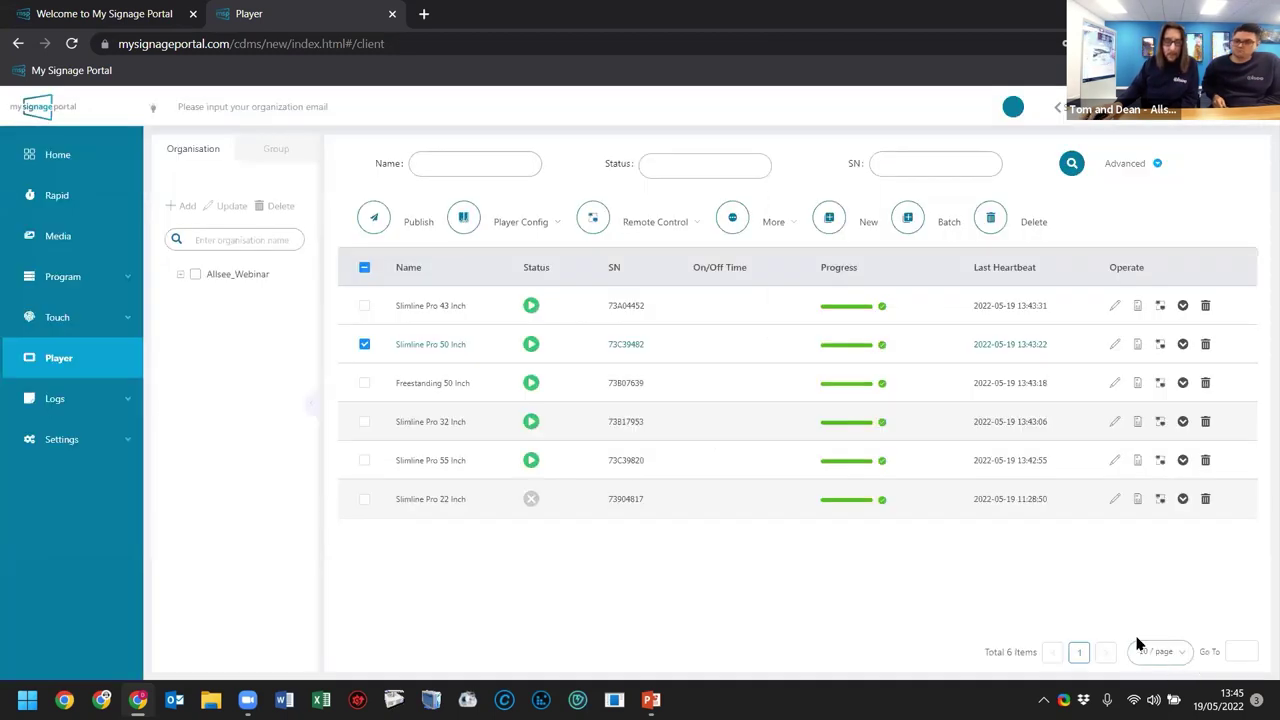
Browse the user operation, player monitoring and daily play logs, then expand Settings
{"action": "left_click", "coordinate": [93, 402]}
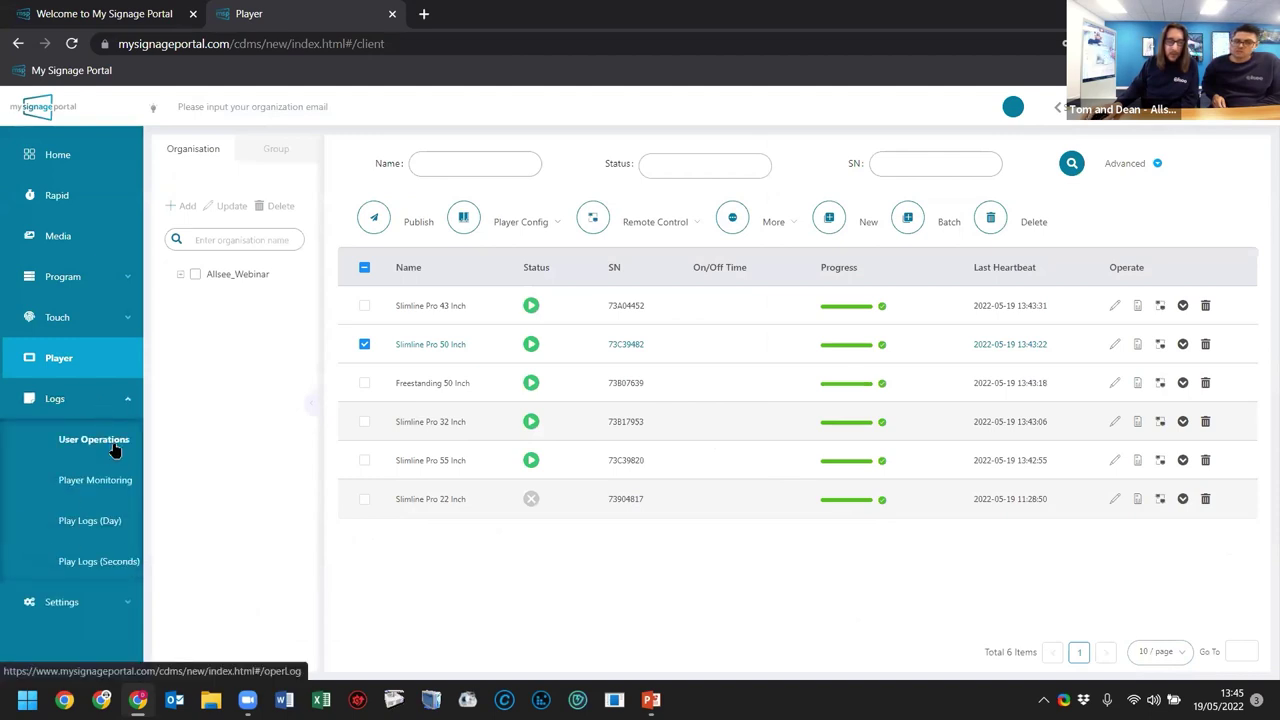
{"action": "left_click", "coordinate": [116, 438]}
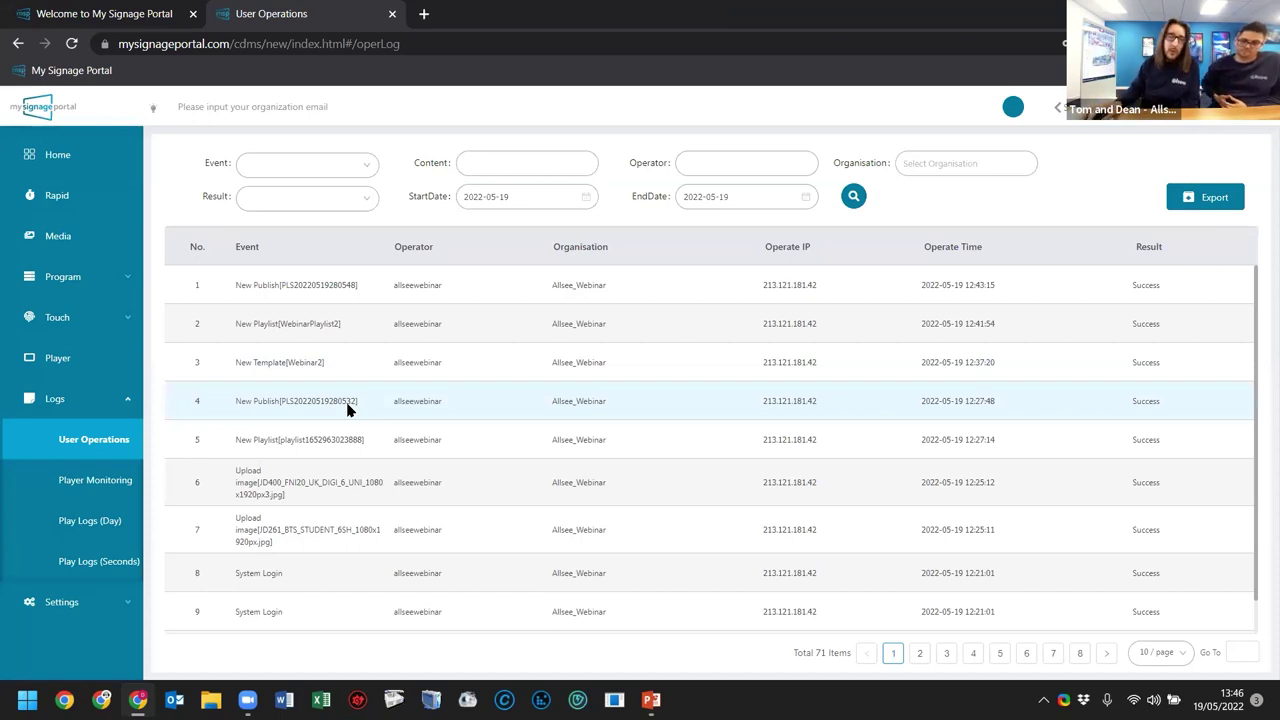
{"action": "left_click", "coordinate": [125, 484]}
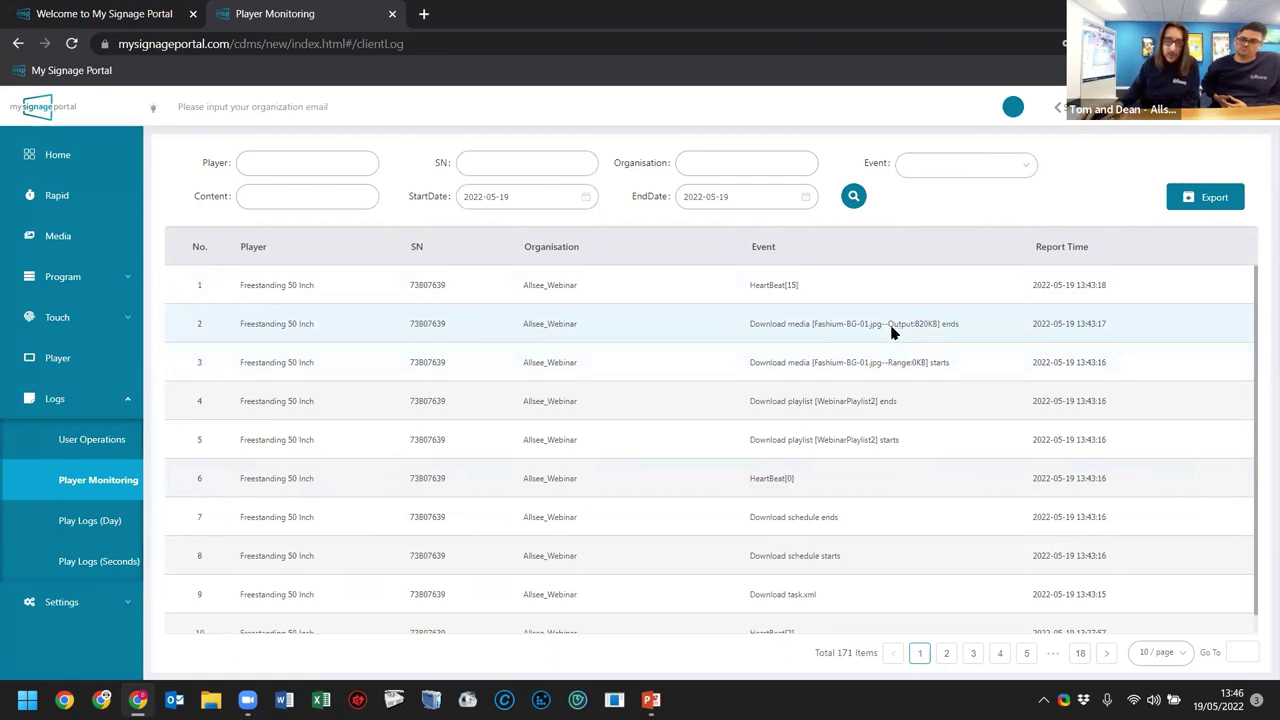
{"action": "scroll", "coordinate": [786, 415], "scroll_direction": "down", "scroll_amount": 1}
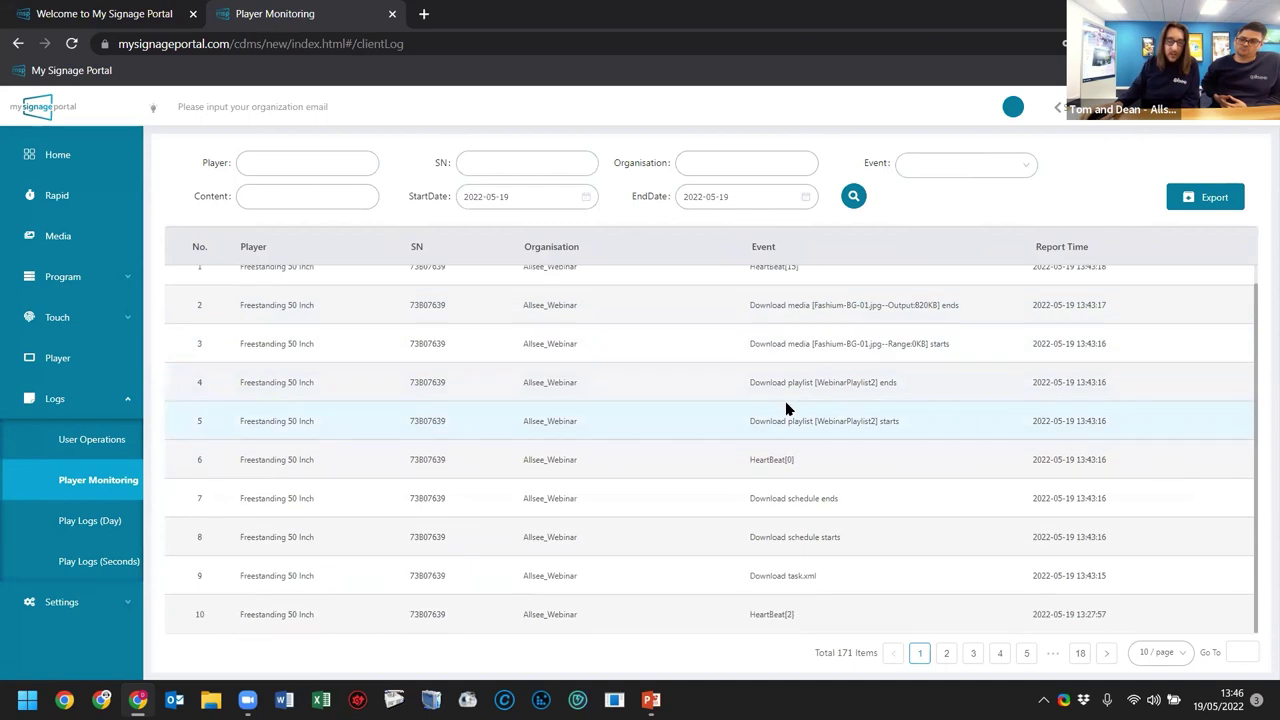
{"action": "left_click", "coordinate": [104, 523]}
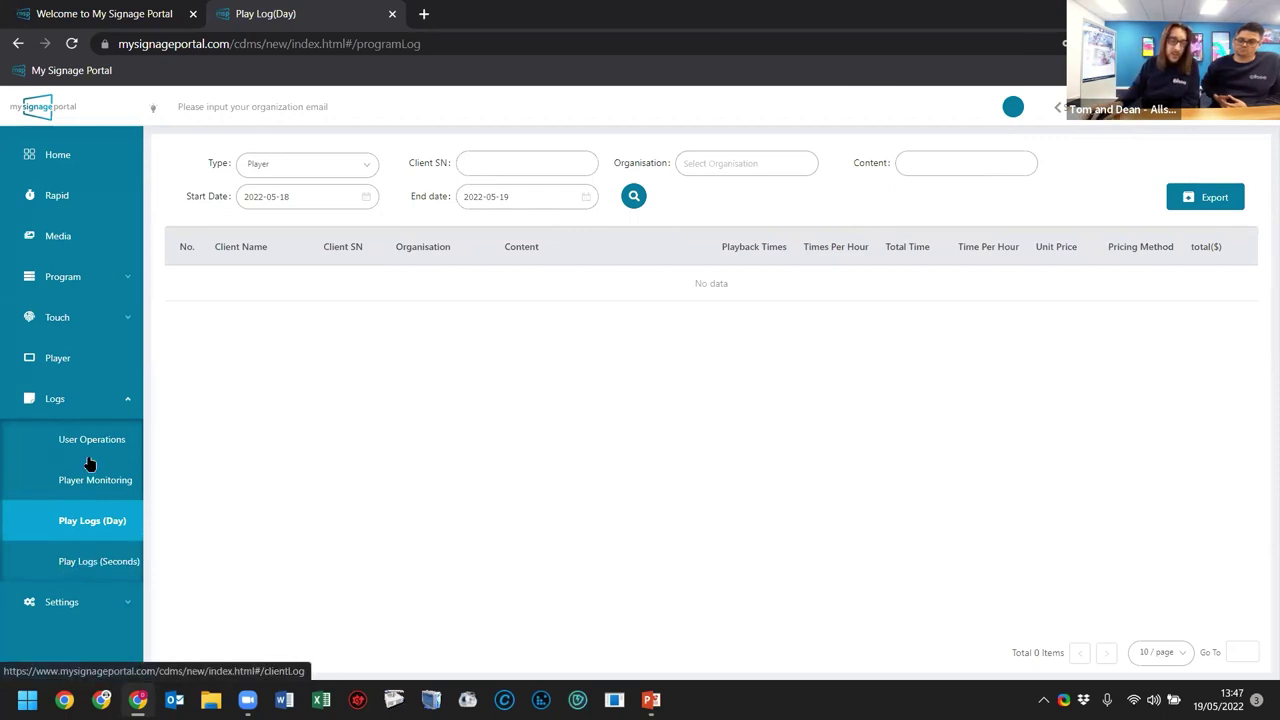
{"action": "left_click", "coordinate": [123, 403]}
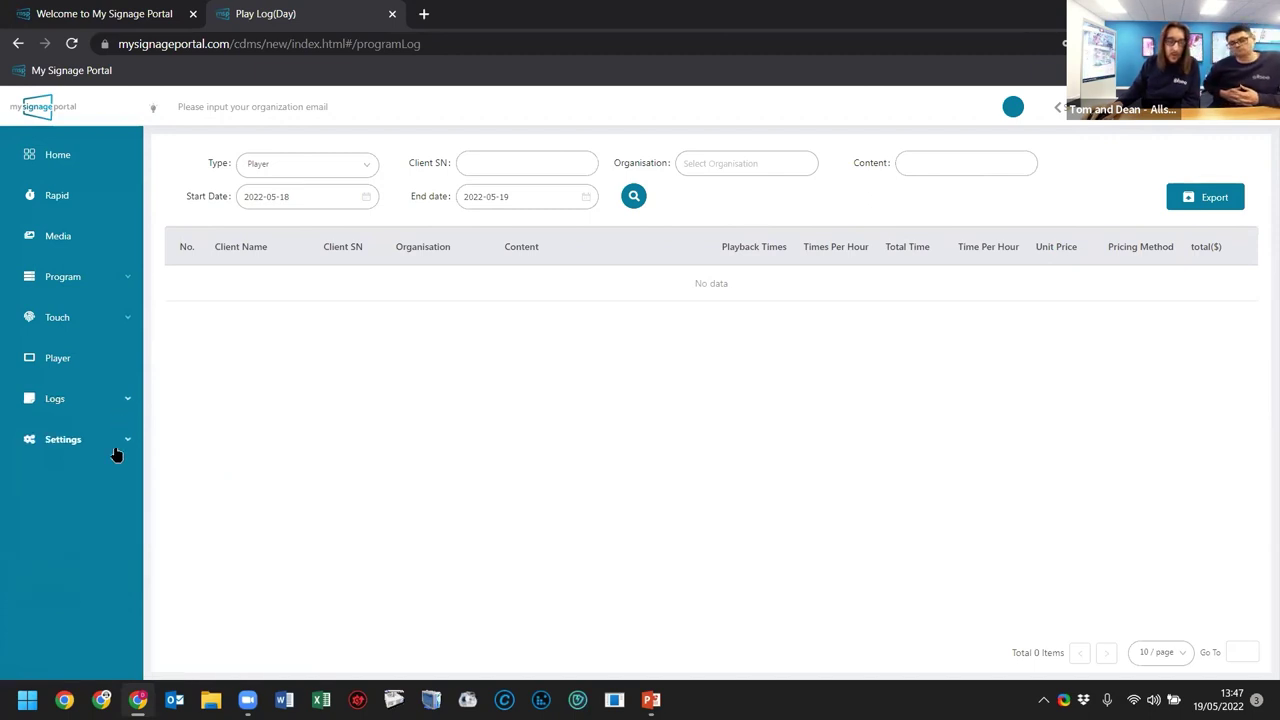
{"action": "left_click", "coordinate": [115, 452]}
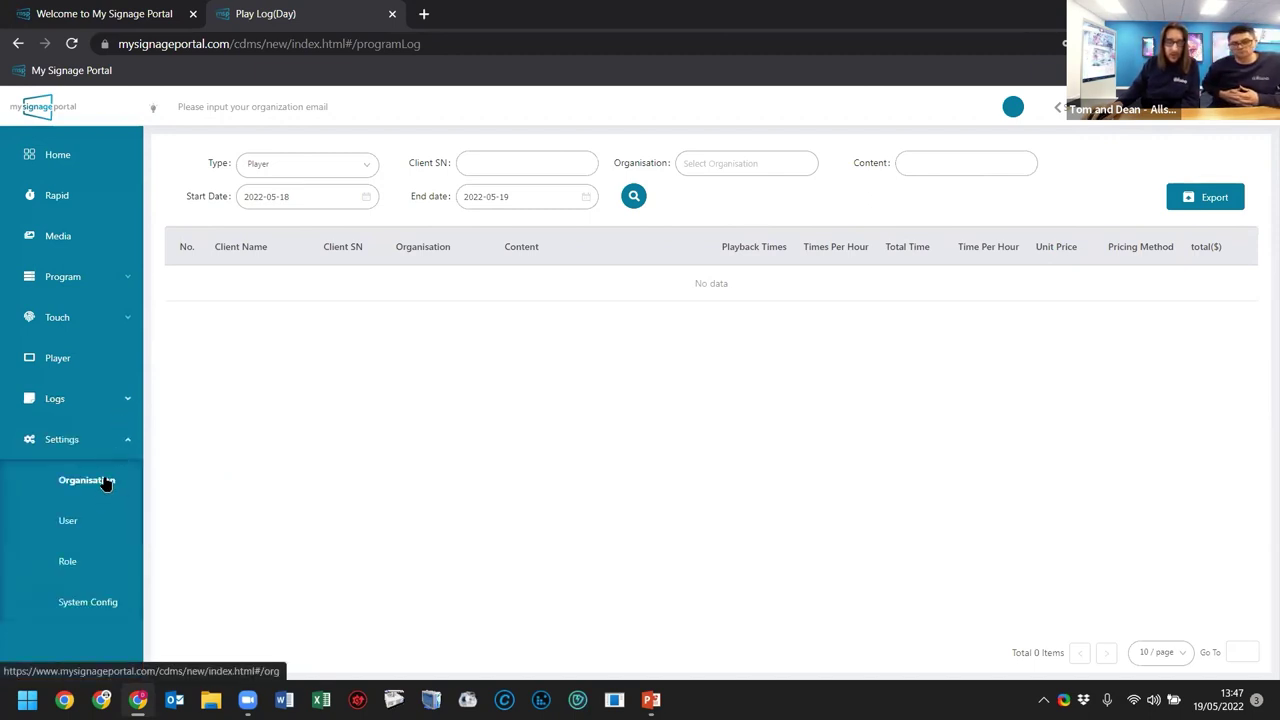
Expand Allsee_Webinar to see Meeting Room and Showroom, then open the User list
{"action": "left_click", "coordinate": [115, 483]}
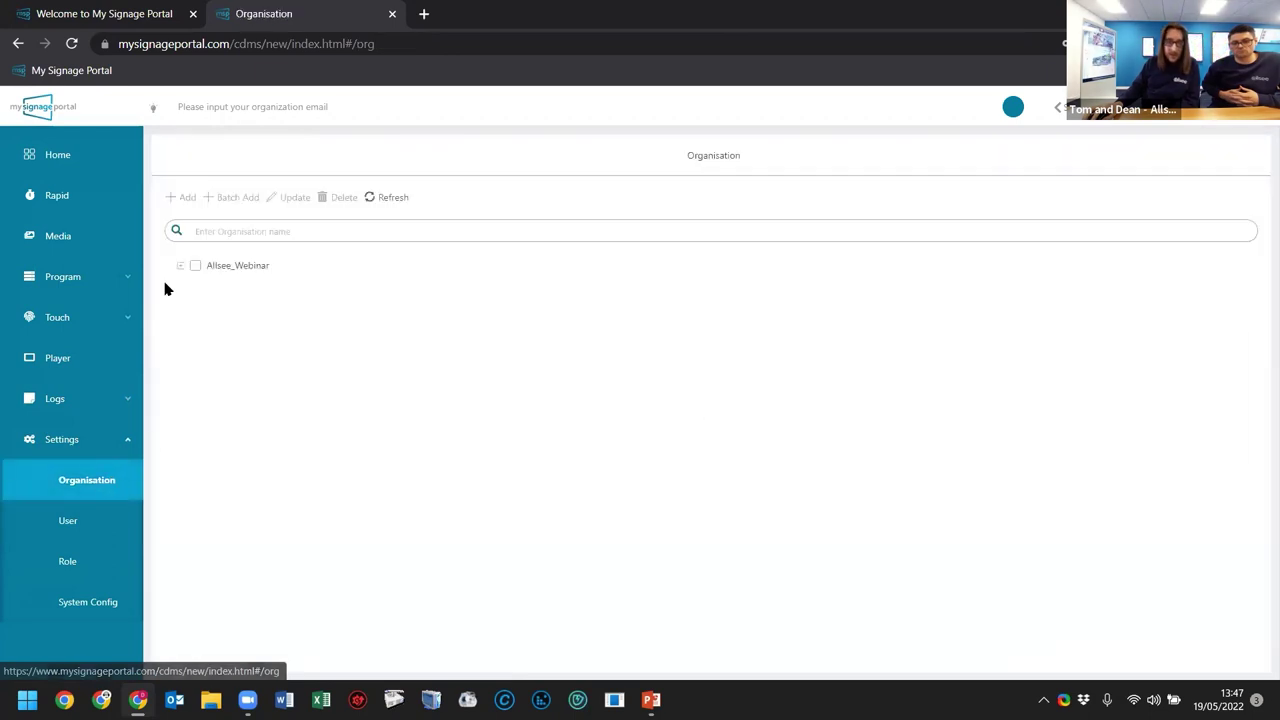
{"action": "left_click", "coordinate": [237, 266]}
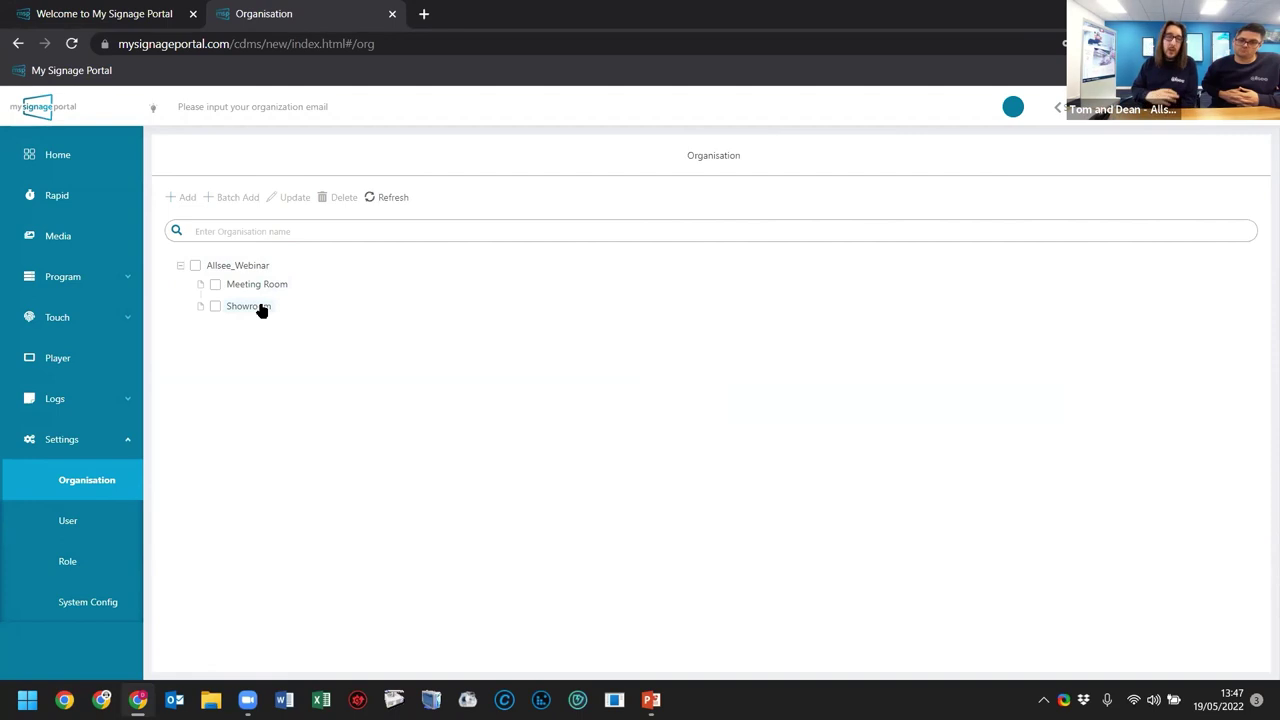
{"action": "left_click", "coordinate": [105, 521]}
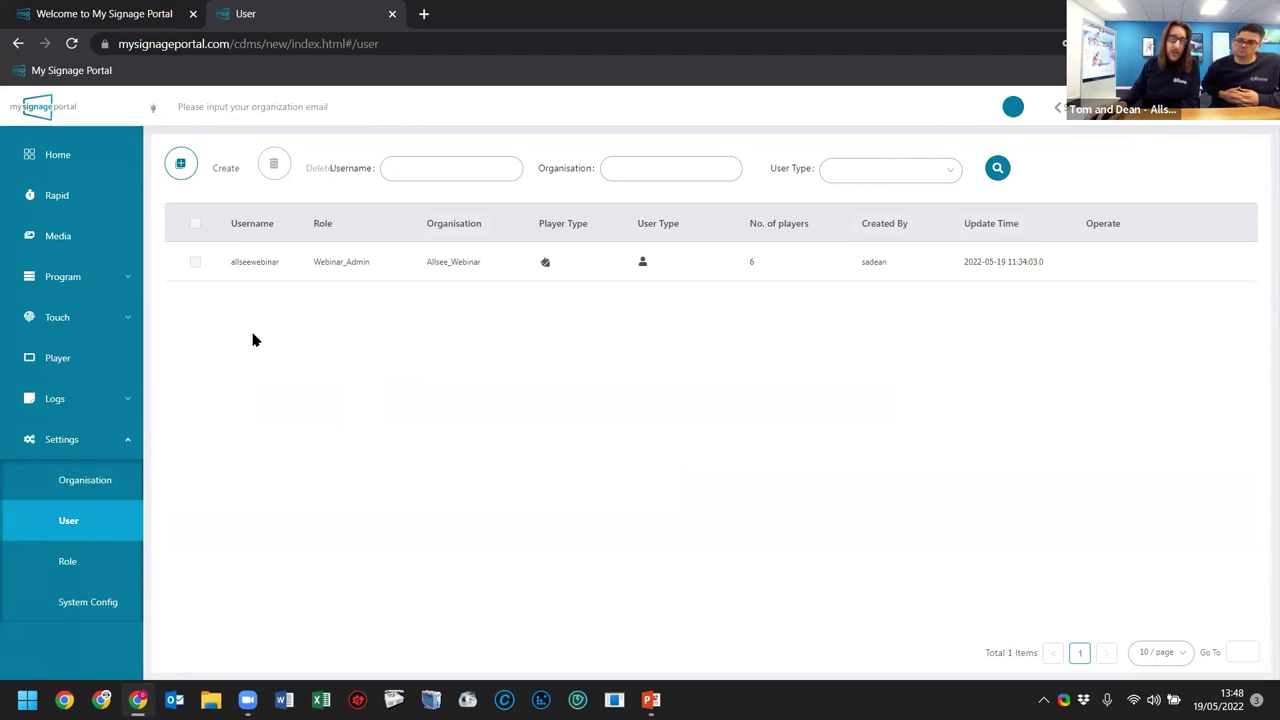
Open and discard the New User form, then view the Webinar_Admin and Media roles
{"action": "left_click", "coordinate": [182, 167]}
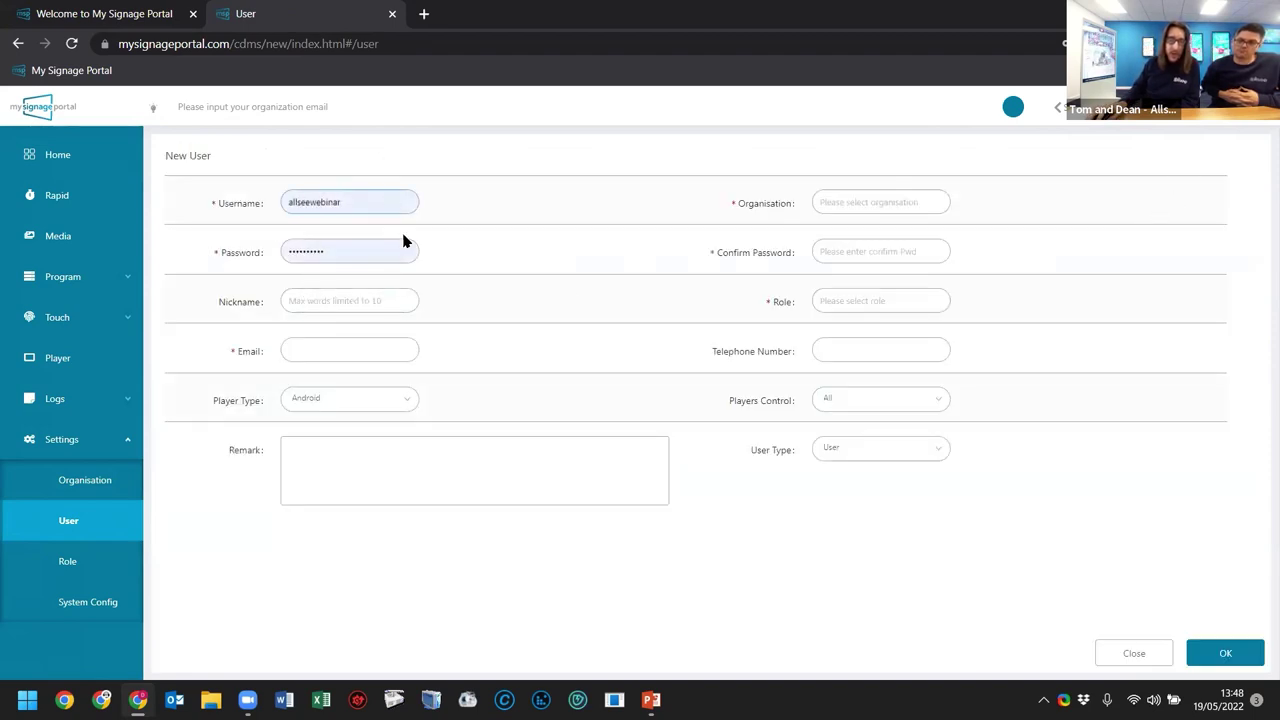
{"action": "left_click", "coordinate": [1140, 655]}
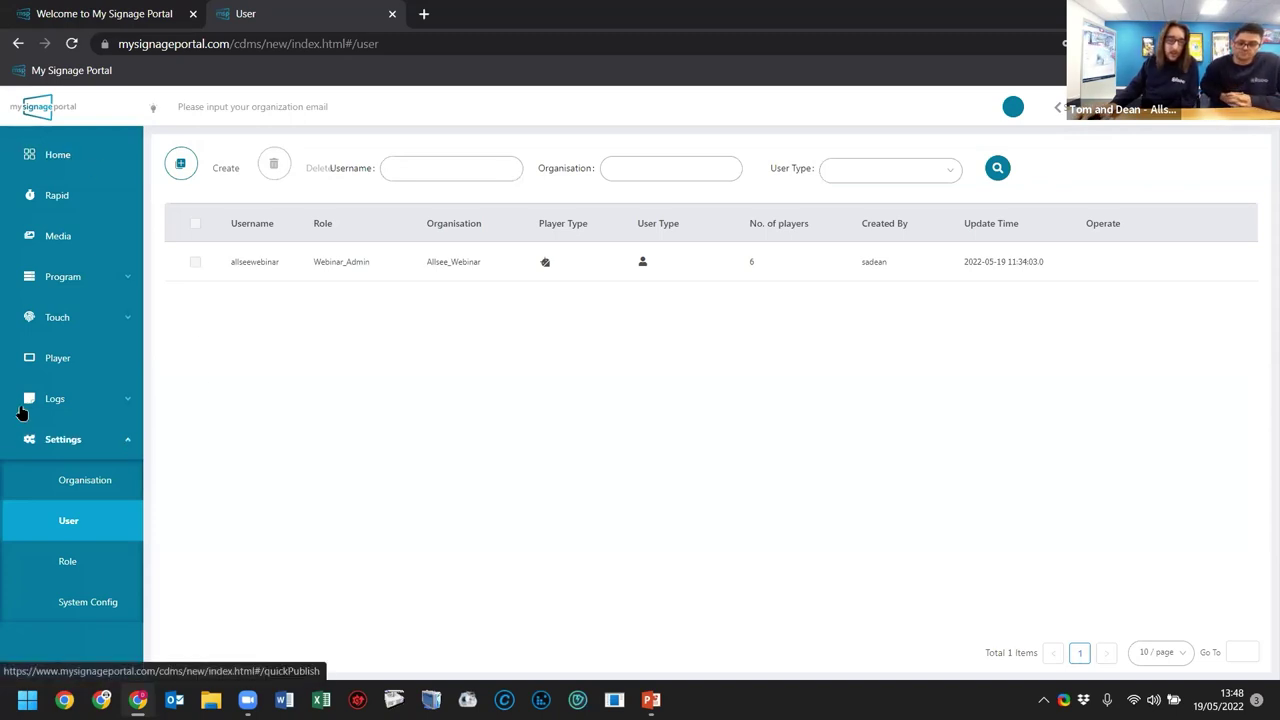
{"action": "left_click", "coordinate": [100, 561]}
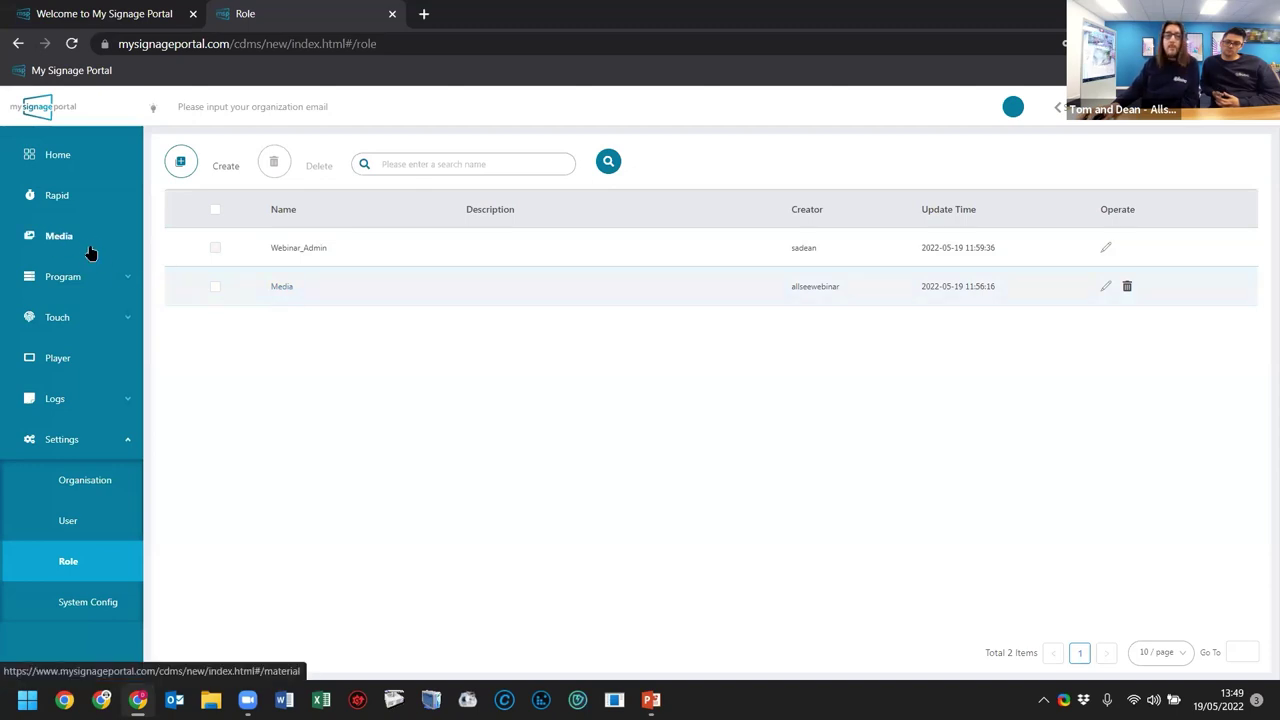
Start a new role with all Media permissions except Delete Image and Delete Video
{"action": "left_click", "coordinate": [185, 168]}
{"action": "scroll", "coordinate": [463, 420], "scroll_direction": "down", "scroll_amount": 1}
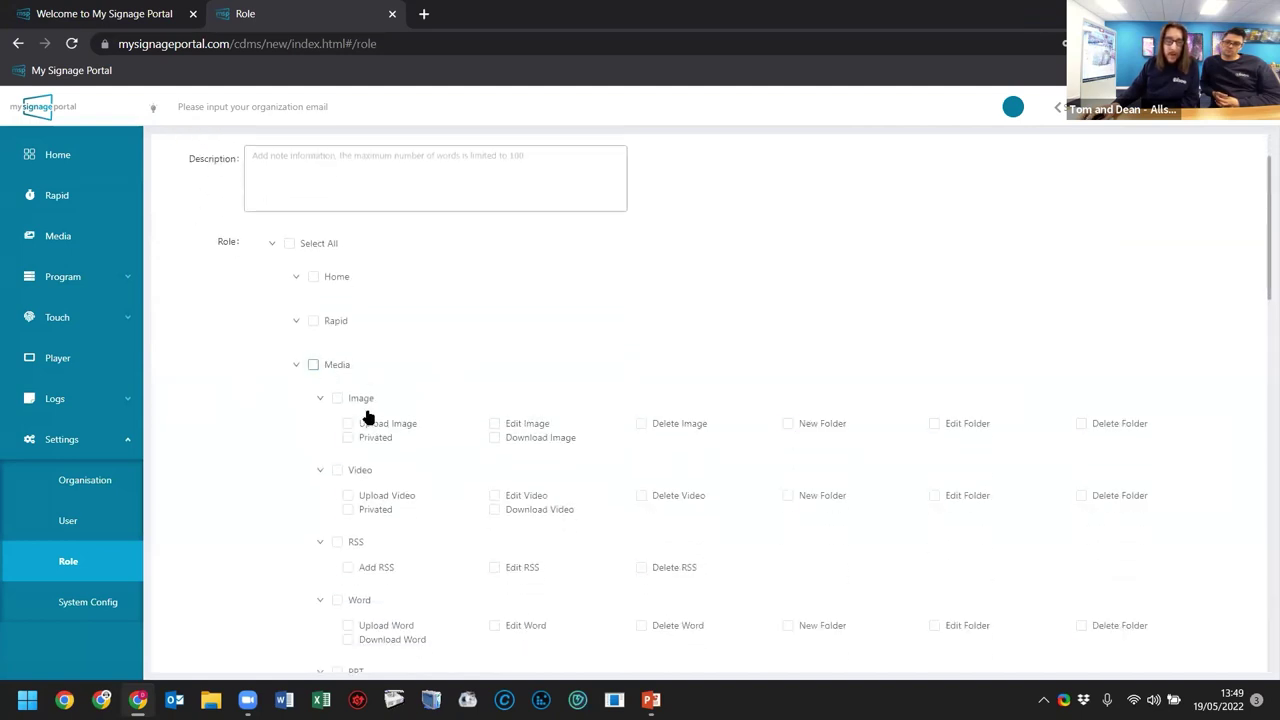
{"action": "left_click", "coordinate": [313, 364]}
{"action": "scroll", "coordinate": [449, 394], "scroll_direction": "down", "scroll_amount": 3}
{"action": "left_click", "coordinate": [641, 256]}
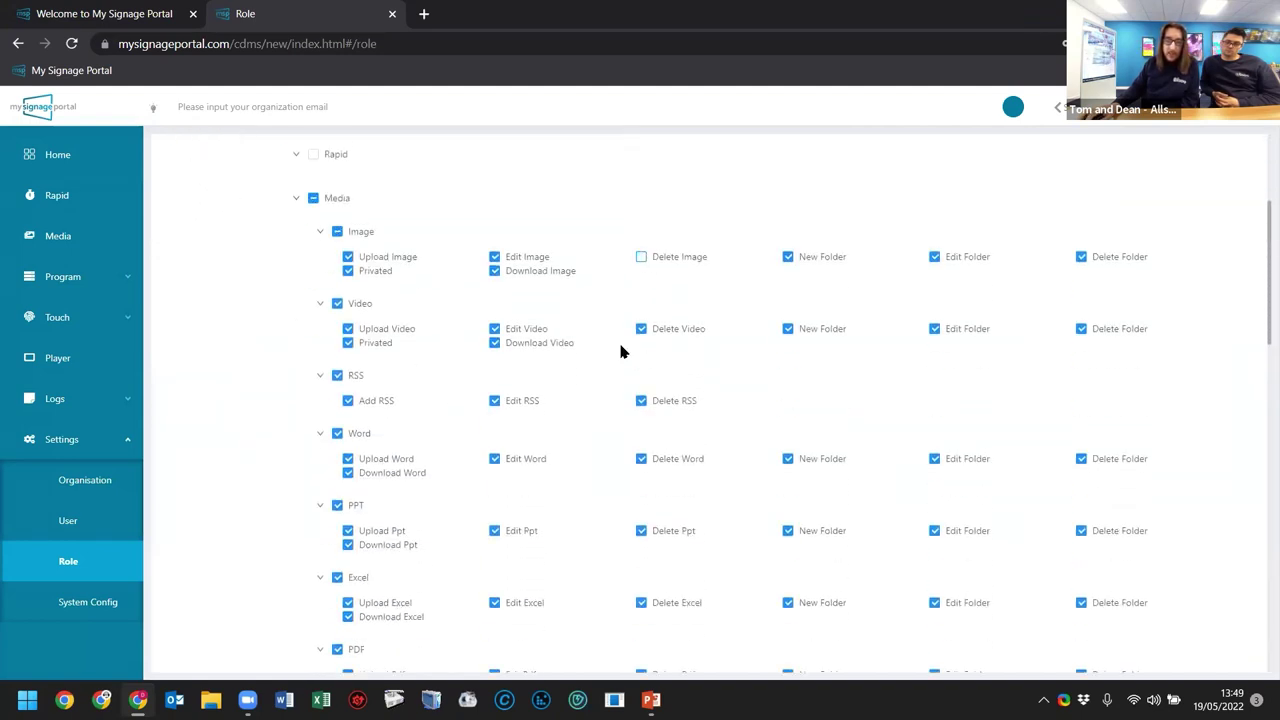
{"action": "left_click", "coordinate": [672, 332]}
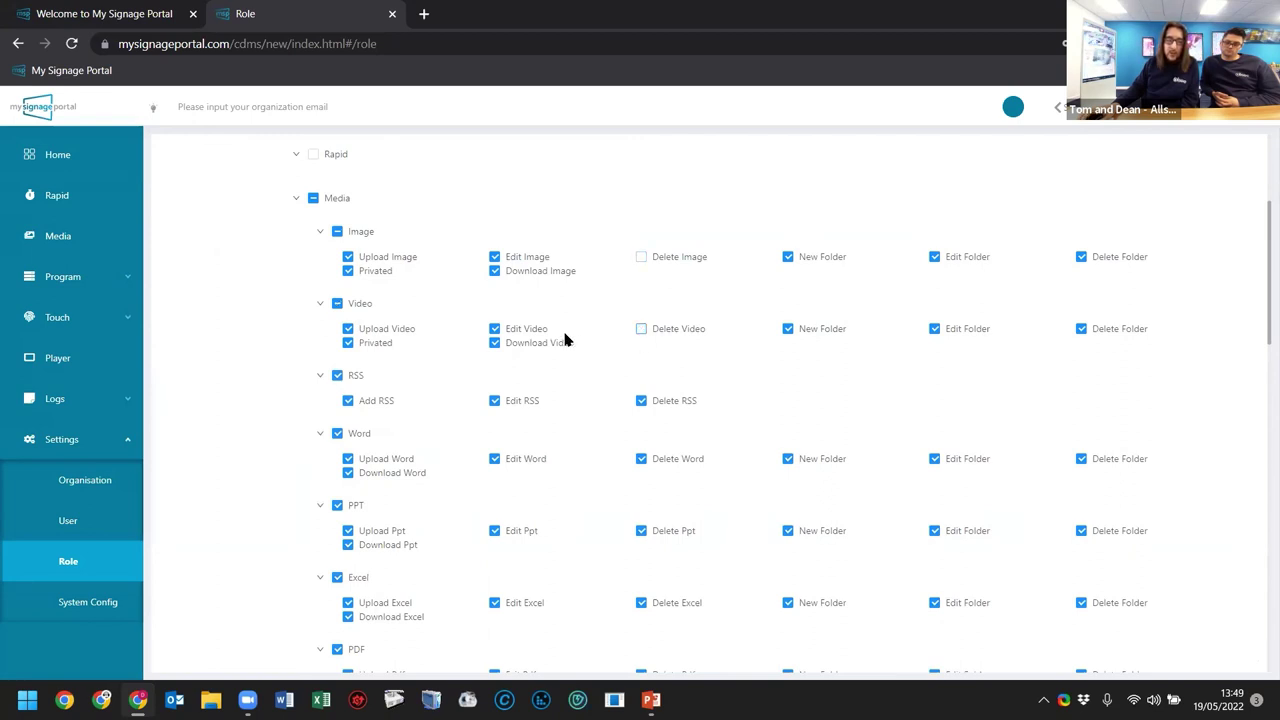
{"action": "scroll", "coordinate": [500, 360], "scroll_direction": "up", "scroll_amount": 5}
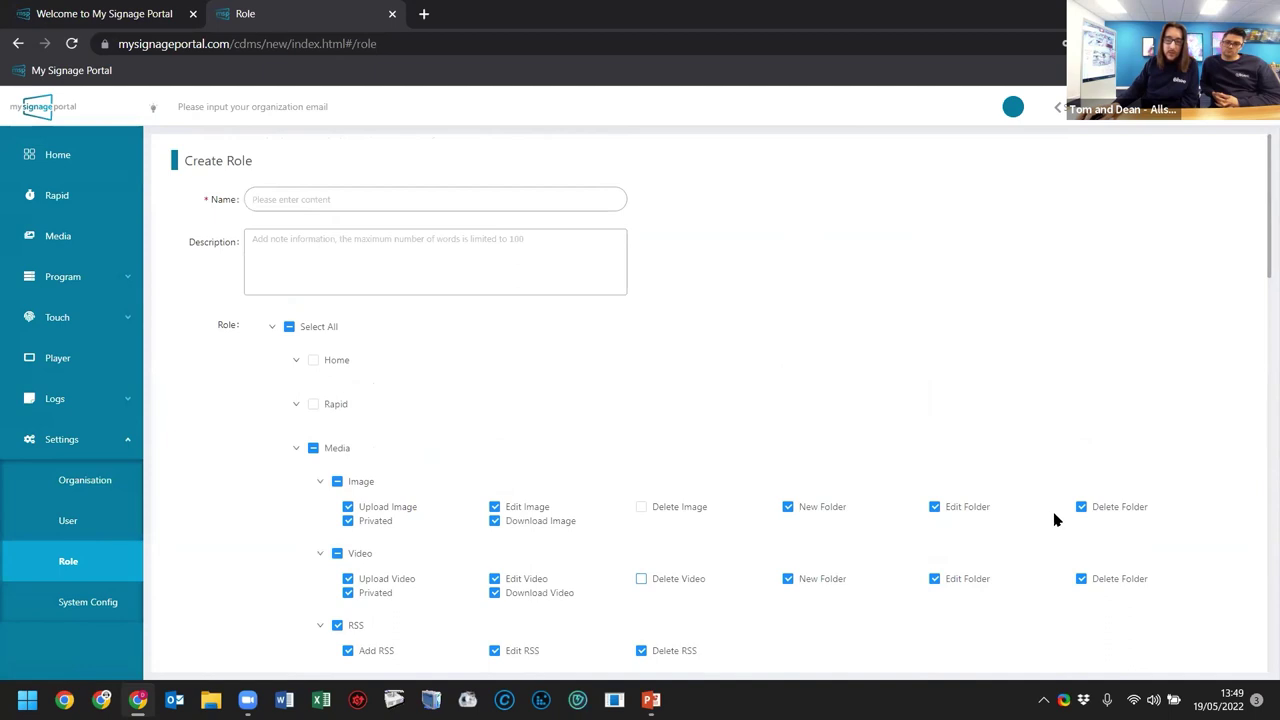
Leave the role unsaved, peek at the Touch section, and open Settings > Organisation
{"action": "left_click", "coordinate": [100, 440]}
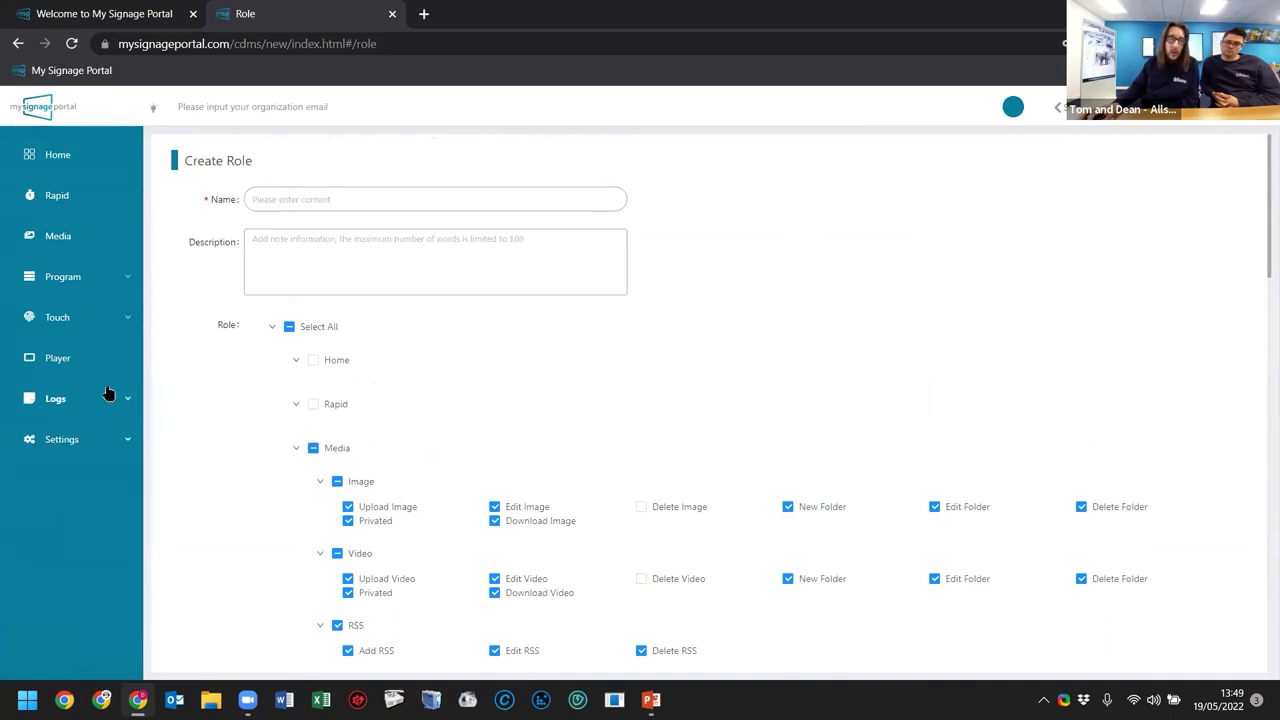
{"action": "left_click", "coordinate": [98, 322]}
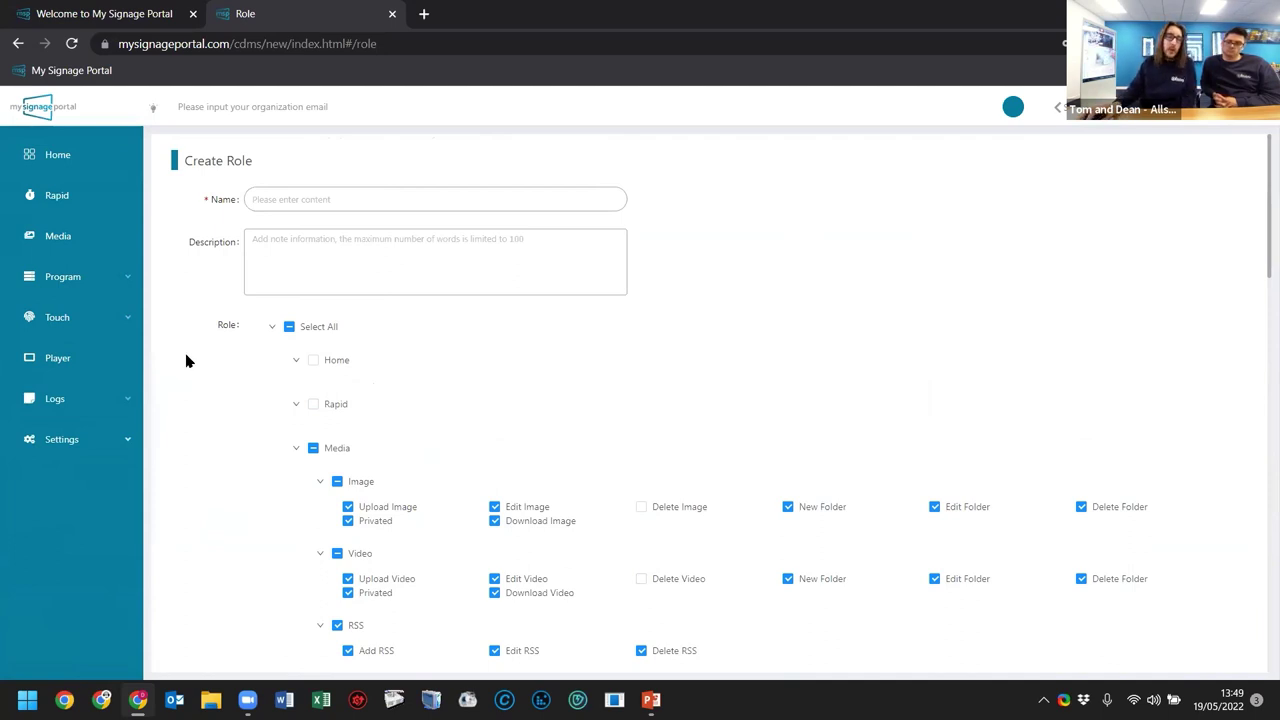
{"action": "left_click", "coordinate": [126, 443]}
{"action": "left_click", "coordinate": [114, 492]}
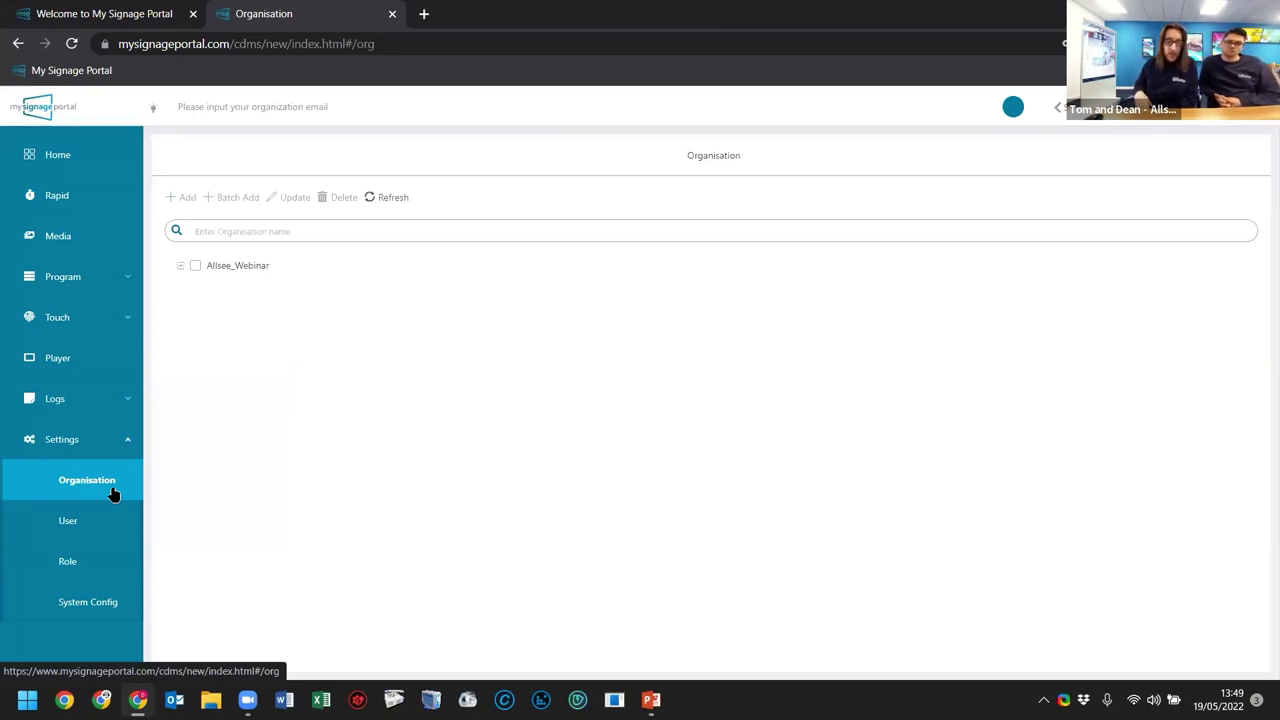
Apply an orange theme with an orange-red primary colour and orange secondary colour
{"action": "left_click", "coordinate": [125, 438]}
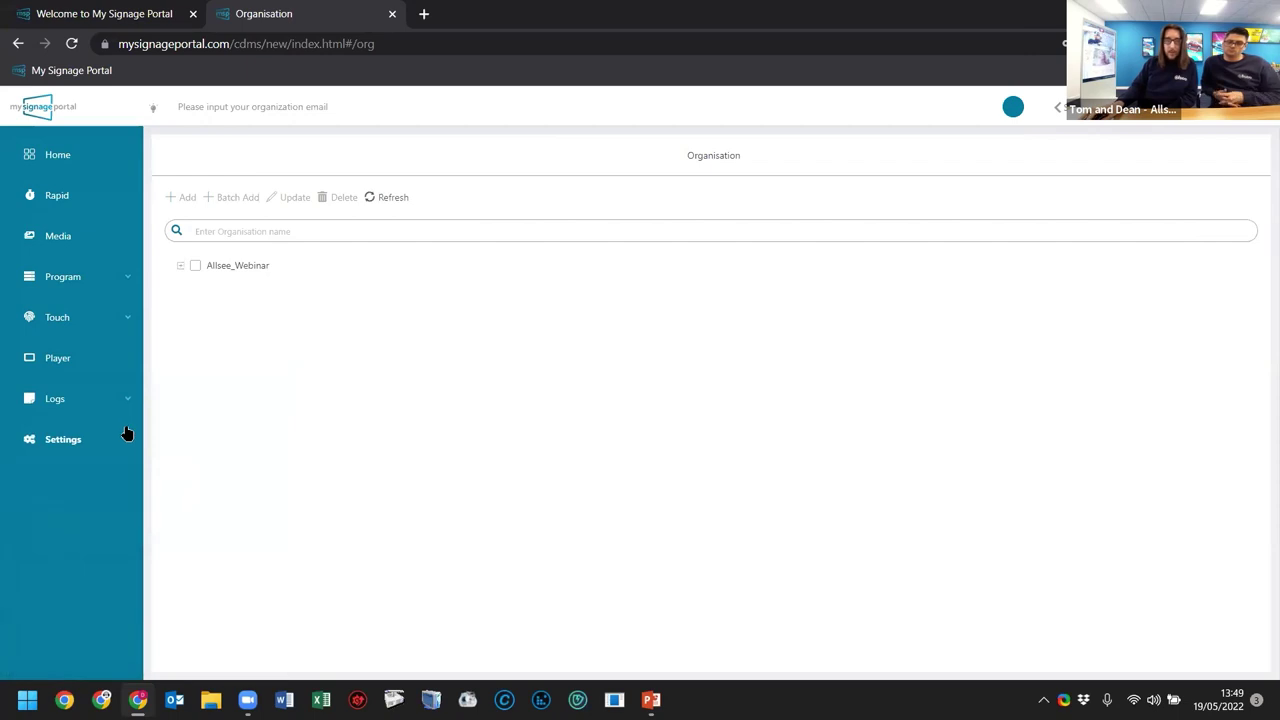
{"action": "left_click", "coordinate": [1013, 107]}
{"action": "left_click", "coordinate": [1063, 330]}
{"action": "left_click", "coordinate": [1063, 193]}
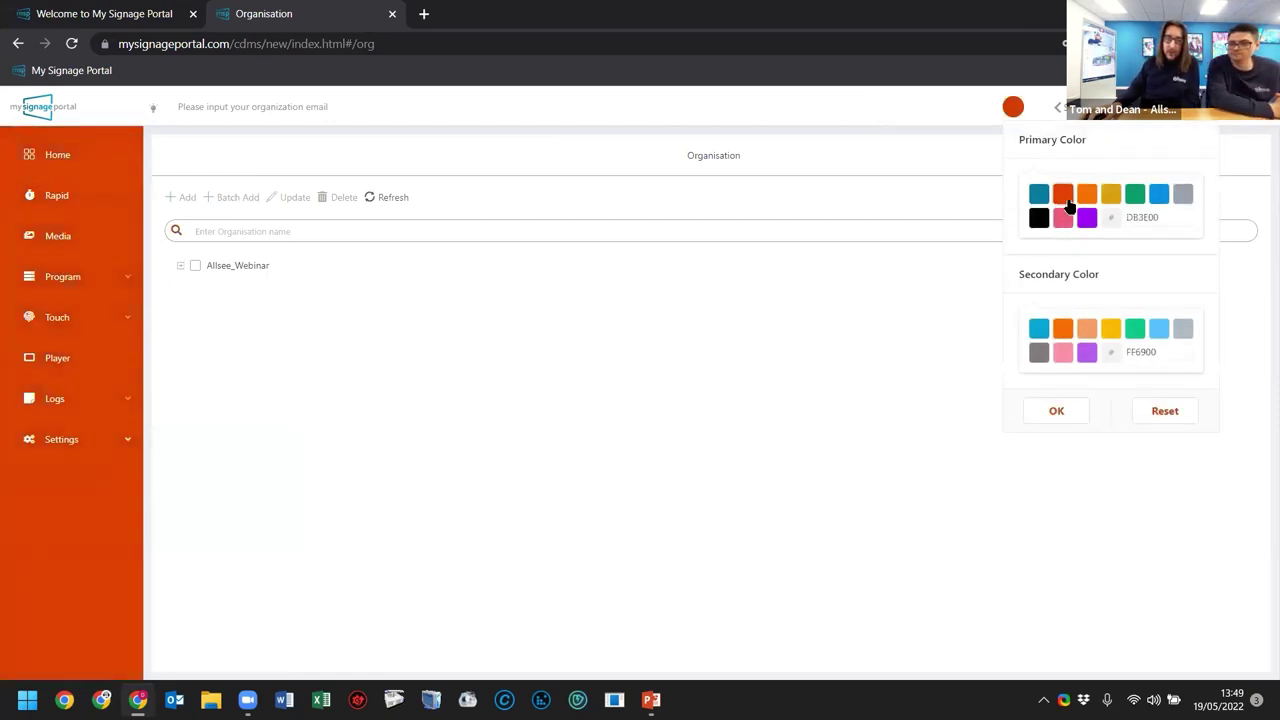
{"action": "left_click", "coordinate": [1065, 332]}
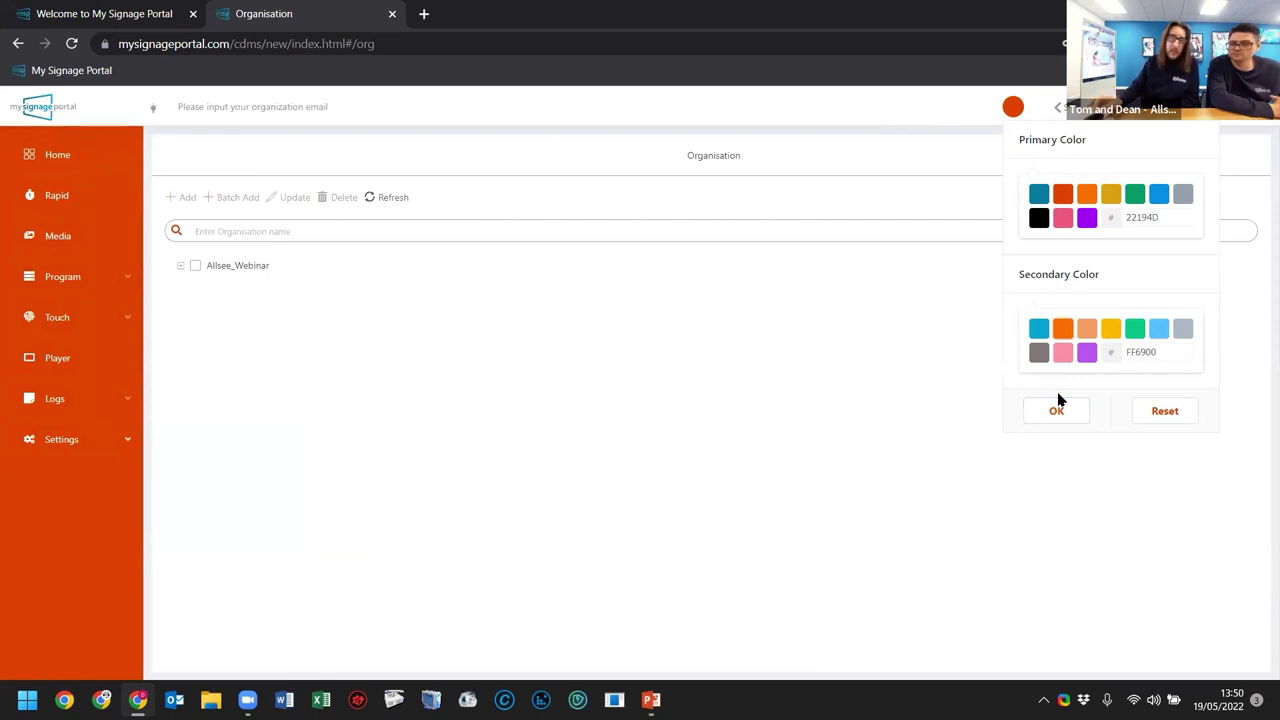
{"action": "left_click", "coordinate": [1057, 412]}
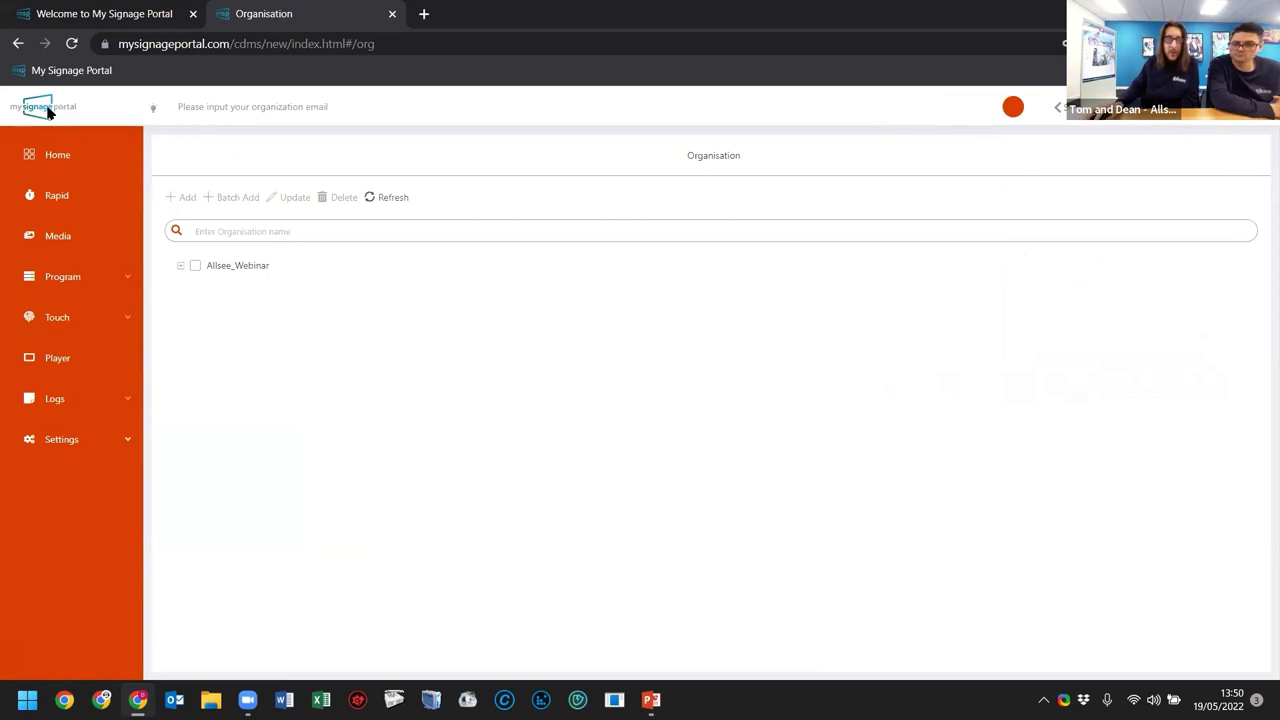
View the account's User center and Home dashboard, then switch to the PowerPoint deck
{"action": "mouse_move", "coordinate": [1110, 106]}
{"action": "left_click", "coordinate": [1134, 186]}
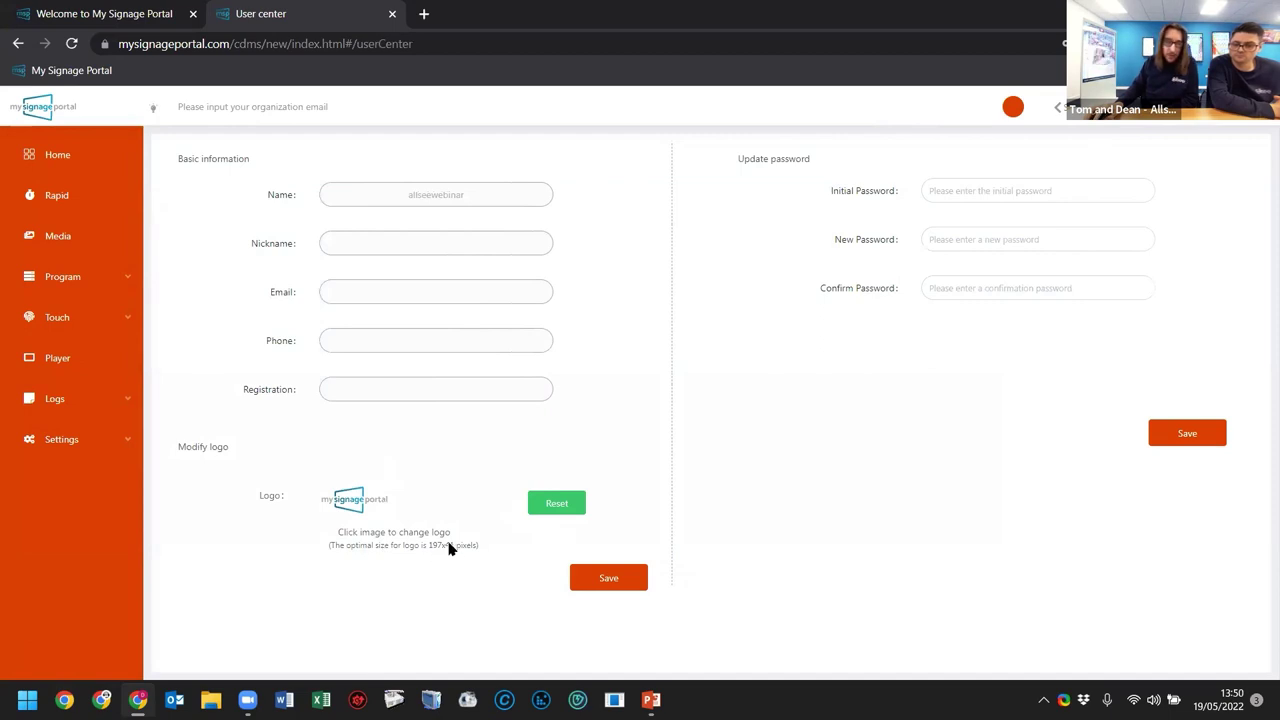
{"action": "left_click", "coordinate": [115, 167]}
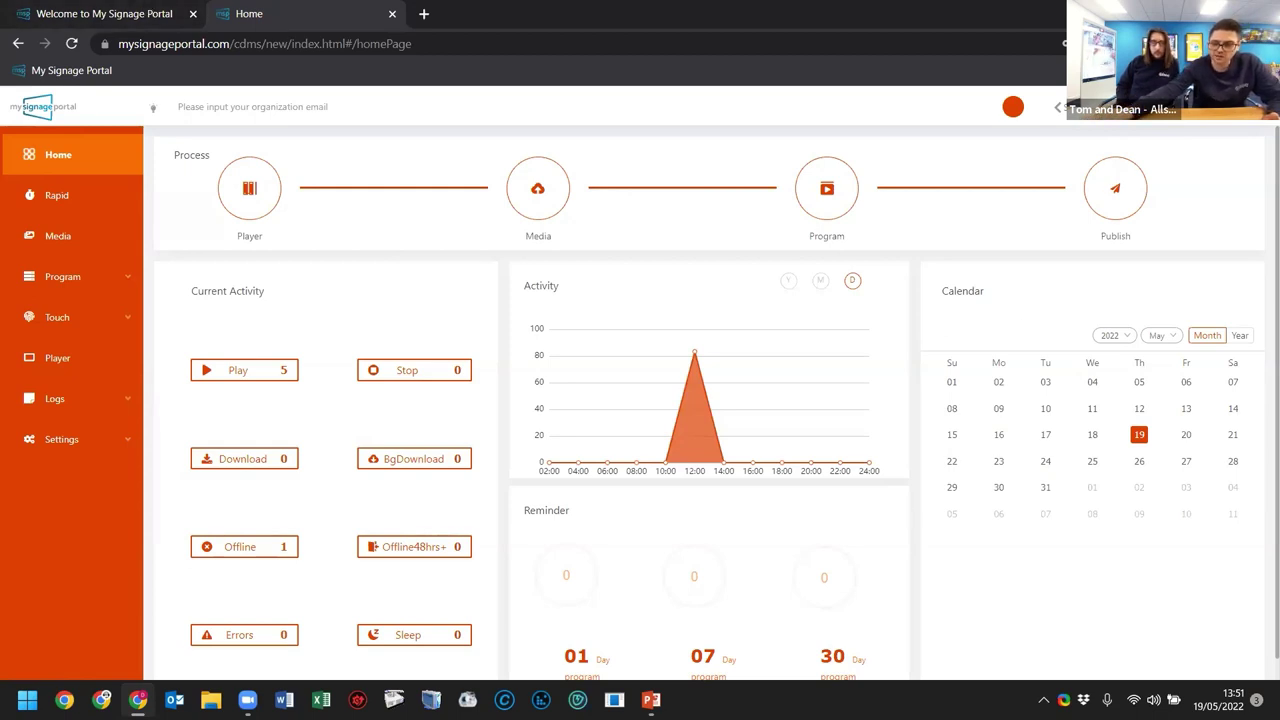
{"action": "key", "text": "alt+Tab"}
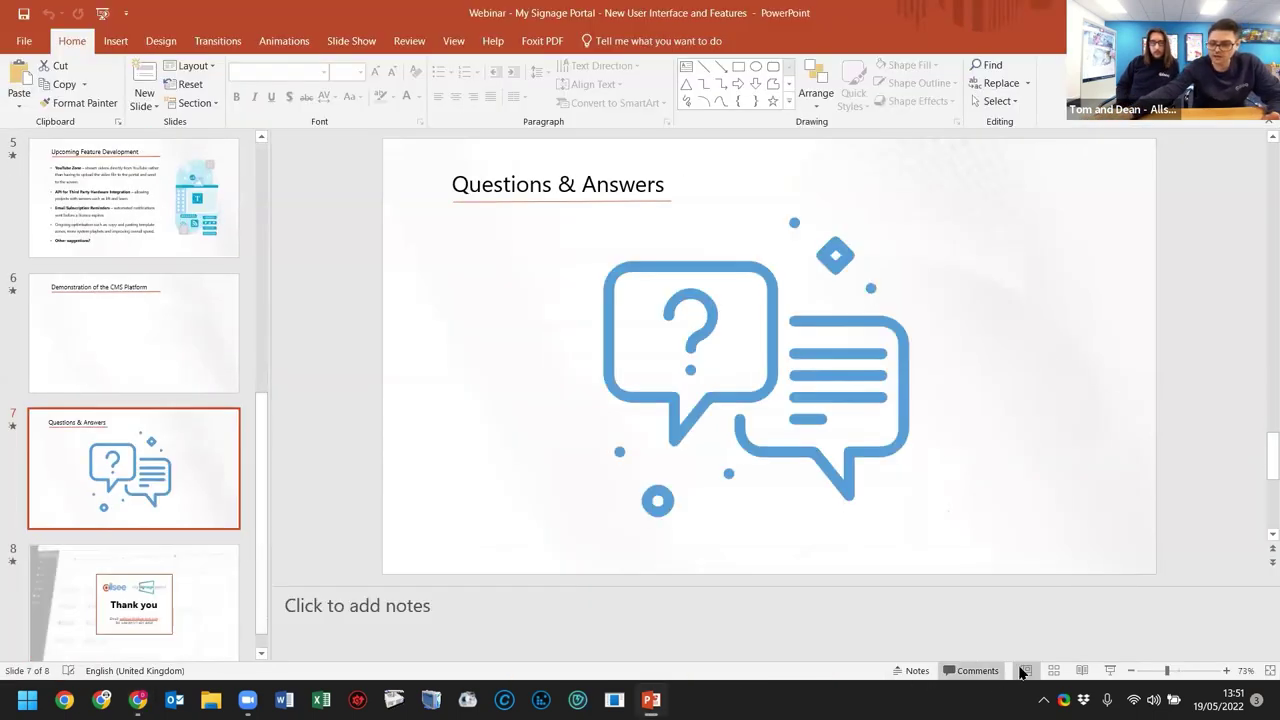
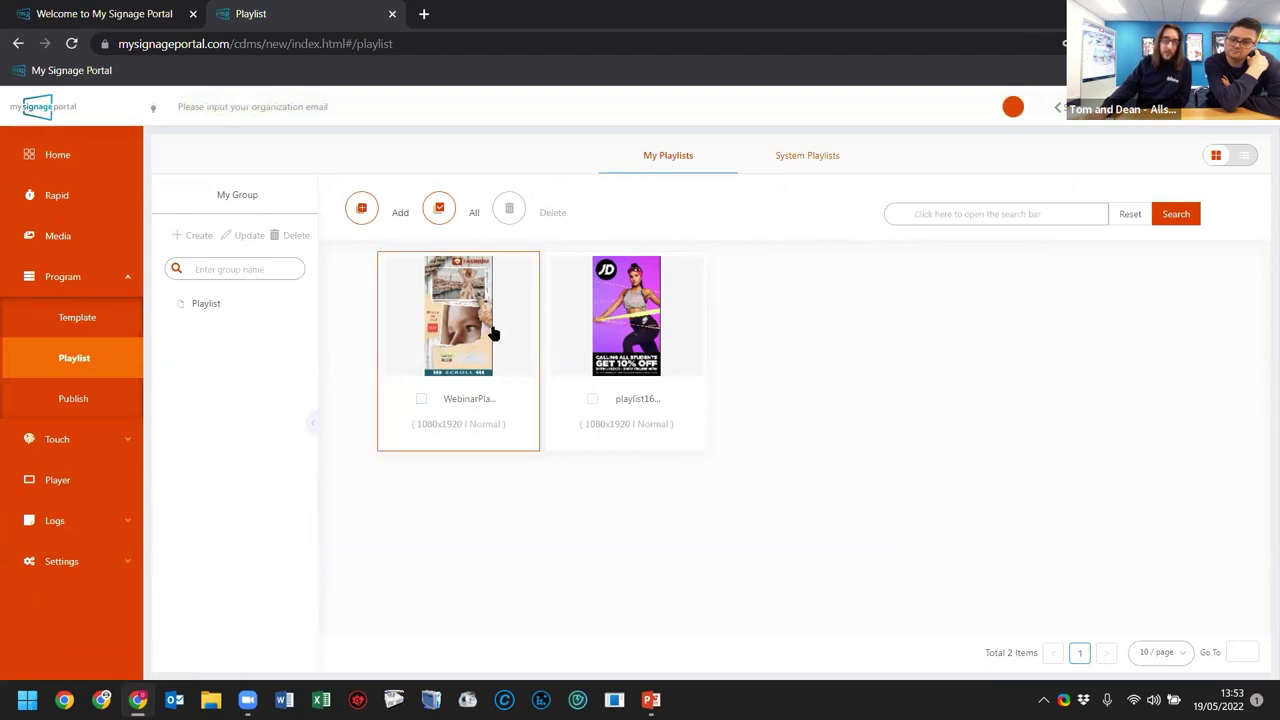
Open and save WebinarPlaylist2, then scroll to the six players listed in Publish Setting
{"action": "left_click", "coordinate": [491, 330]}
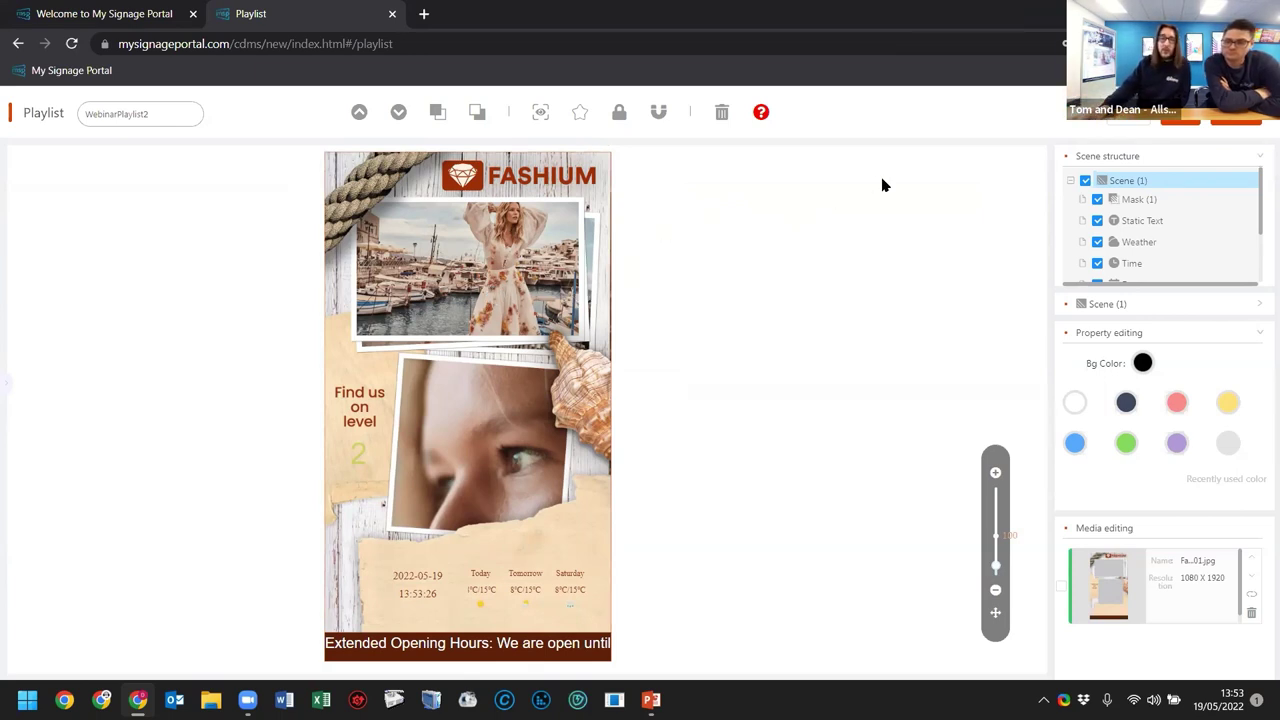
{"action": "left_click", "coordinate": [1184, 122]}
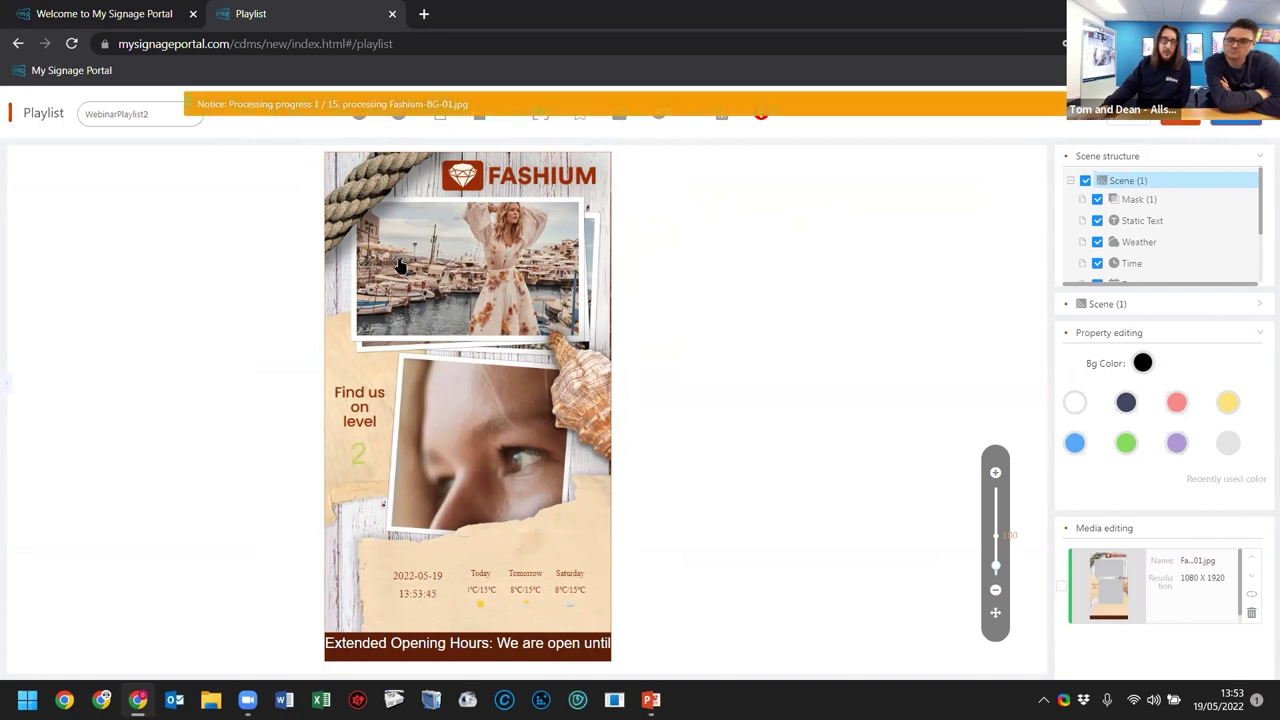
{"action": "scroll", "coordinate": [254, 338], "scroll_direction": "down", "scroll_amount": 4}
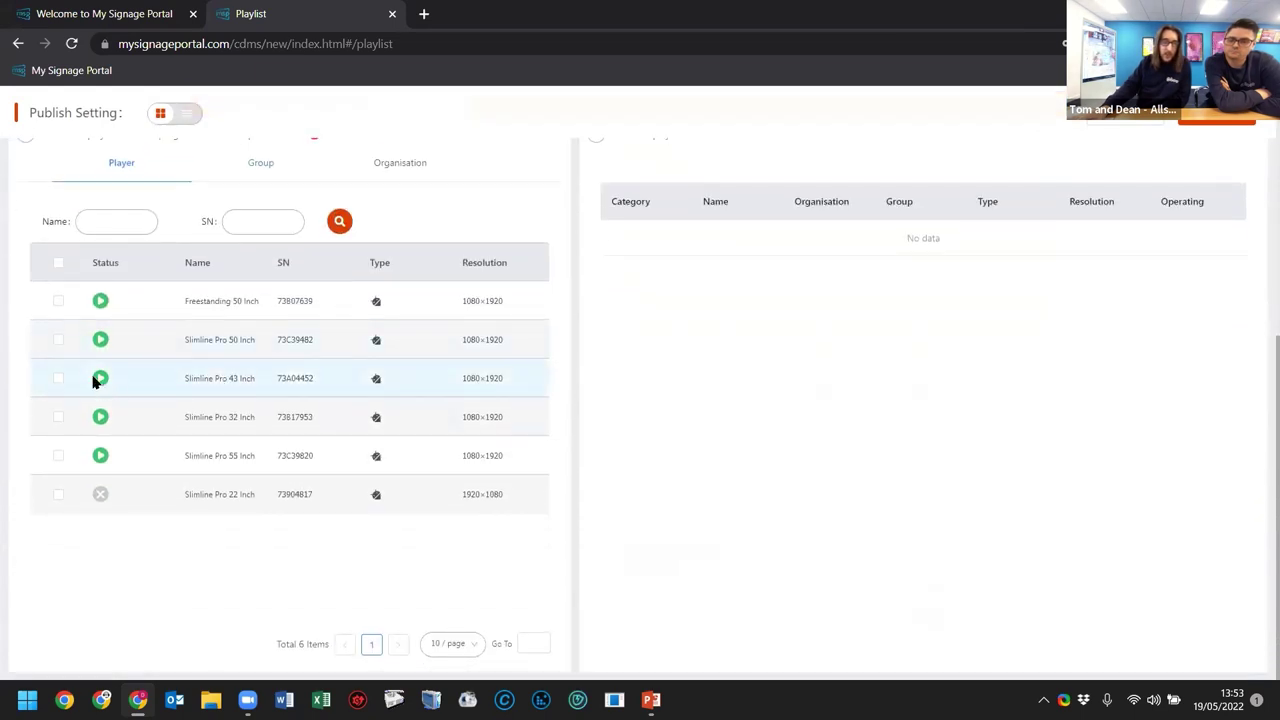
Tick the Freestanding 50 Inch player, then close Publish Setting without publishing, confirming OK
{"action": "left_click", "coordinate": [59, 300]}
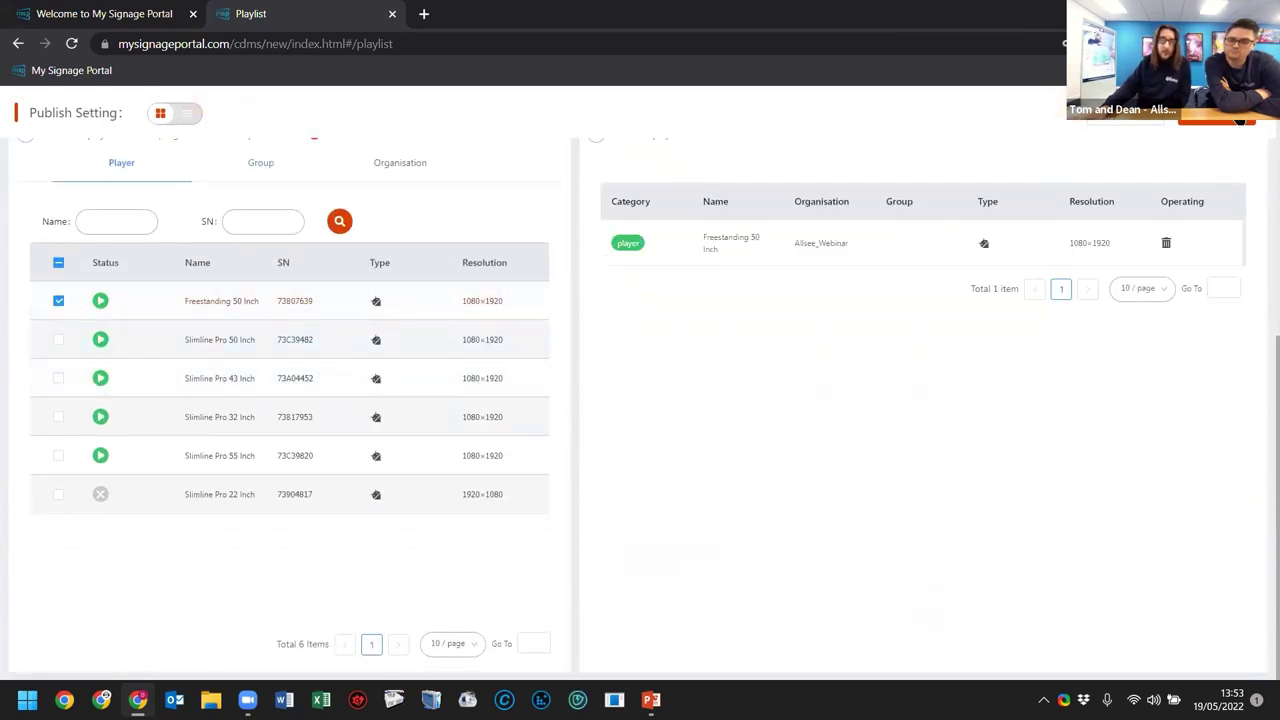
{"action": "scroll", "coordinate": [806, 280], "scroll_direction": "up", "scroll_amount": 4}
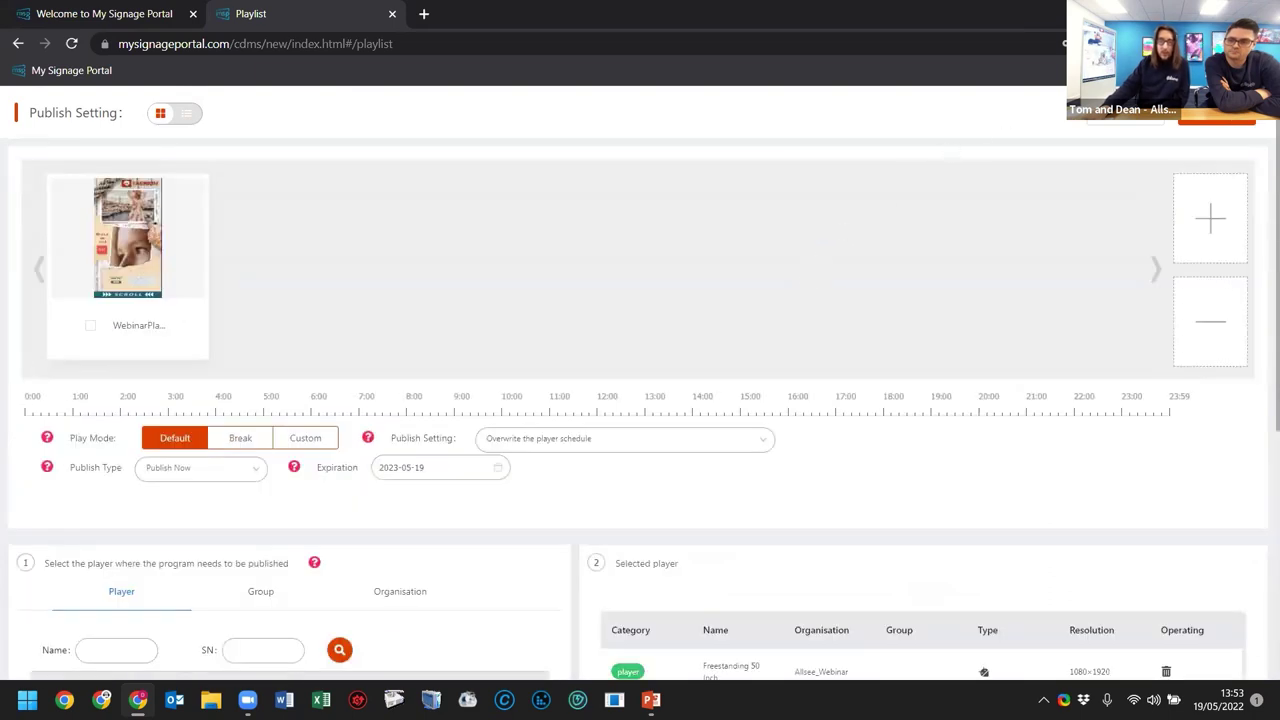
{"action": "left_click", "coordinate": [1115, 120]}
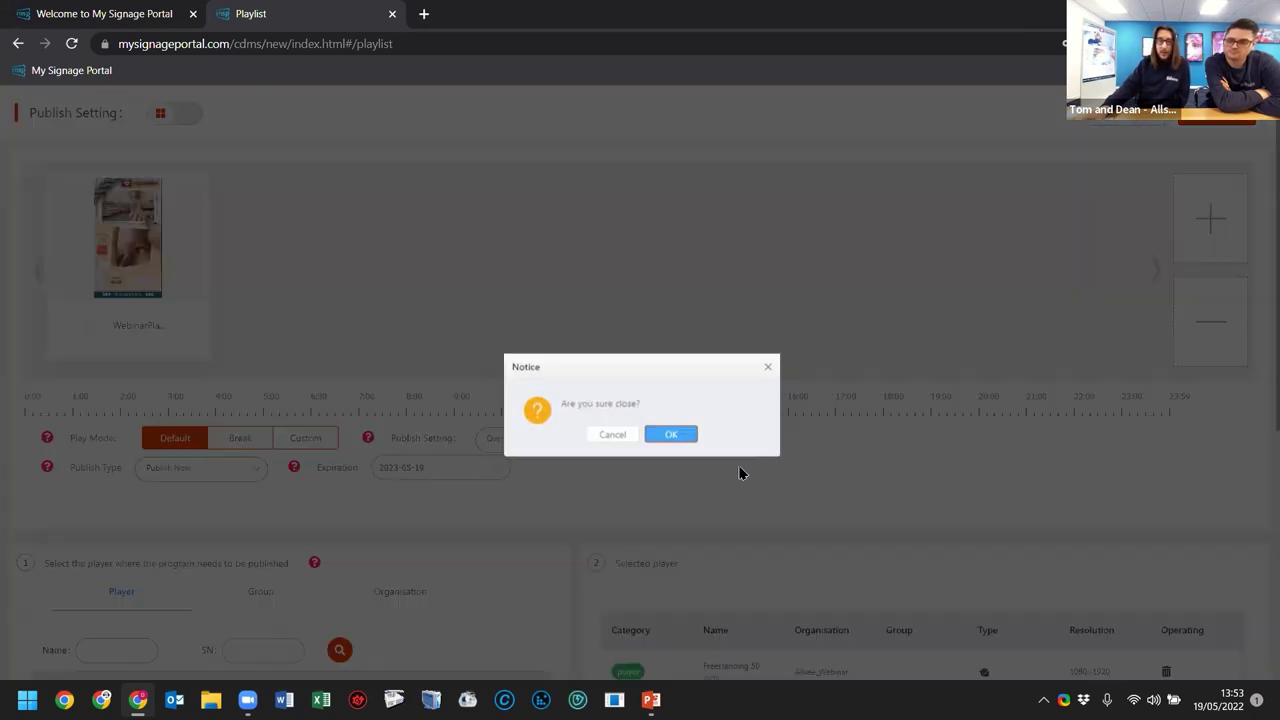
{"action": "left_click", "coordinate": [670, 437]}
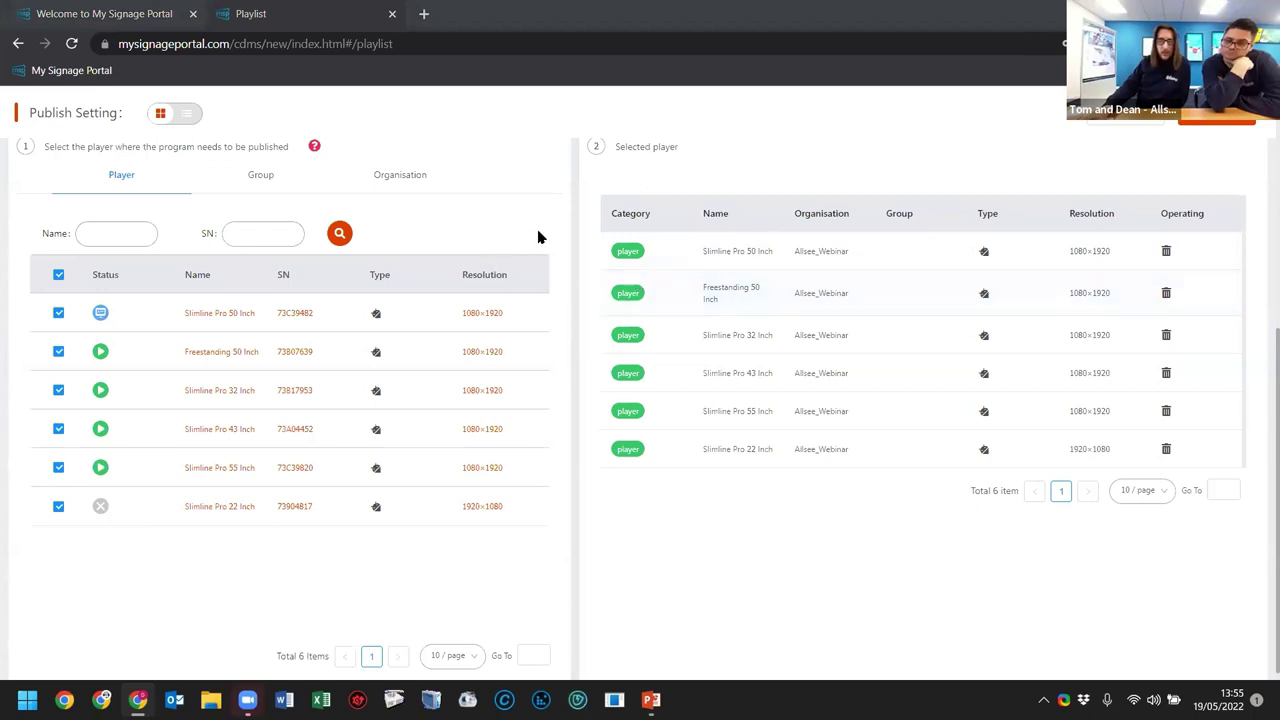
{"action": "scroll", "coordinate": [537, 237], "scroll_direction": "up", "scroll_amount": 3}
{"action": "left_click", "coordinate": [1092, 127]}
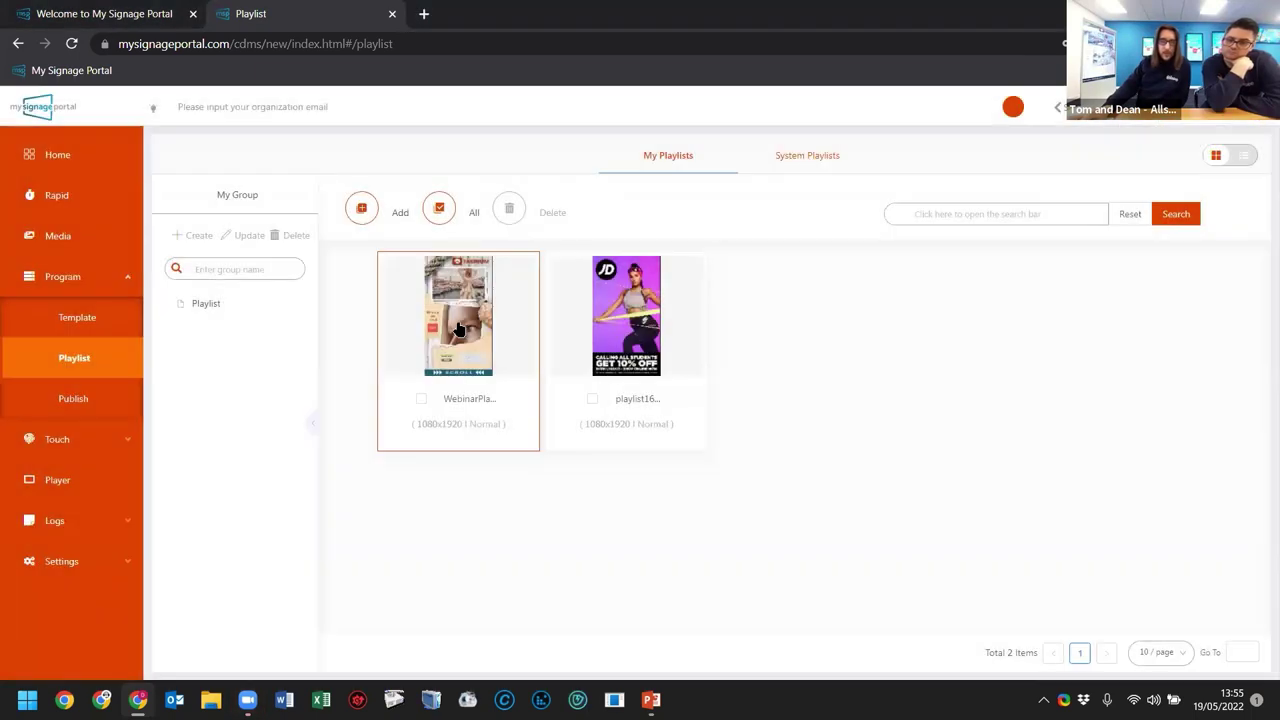
{"action": "double_click", "coordinate": [462, 312]}
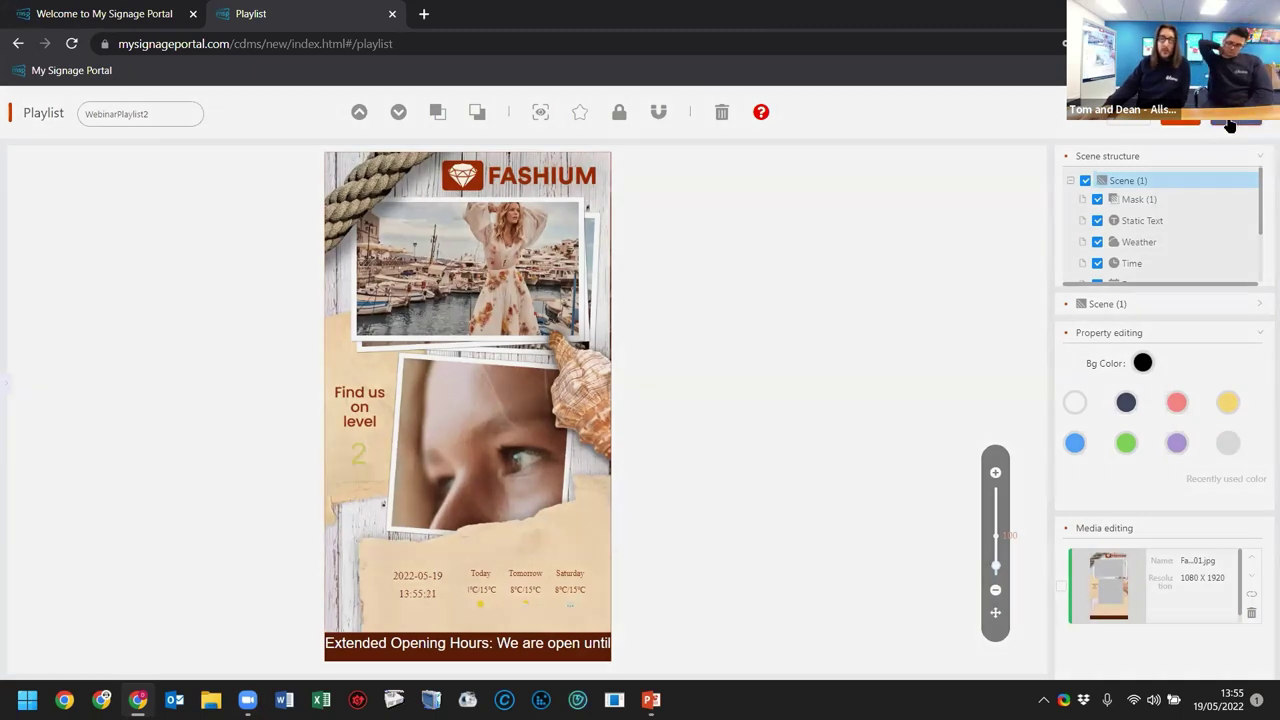
{"action": "left_click", "coordinate": [1230, 122]}
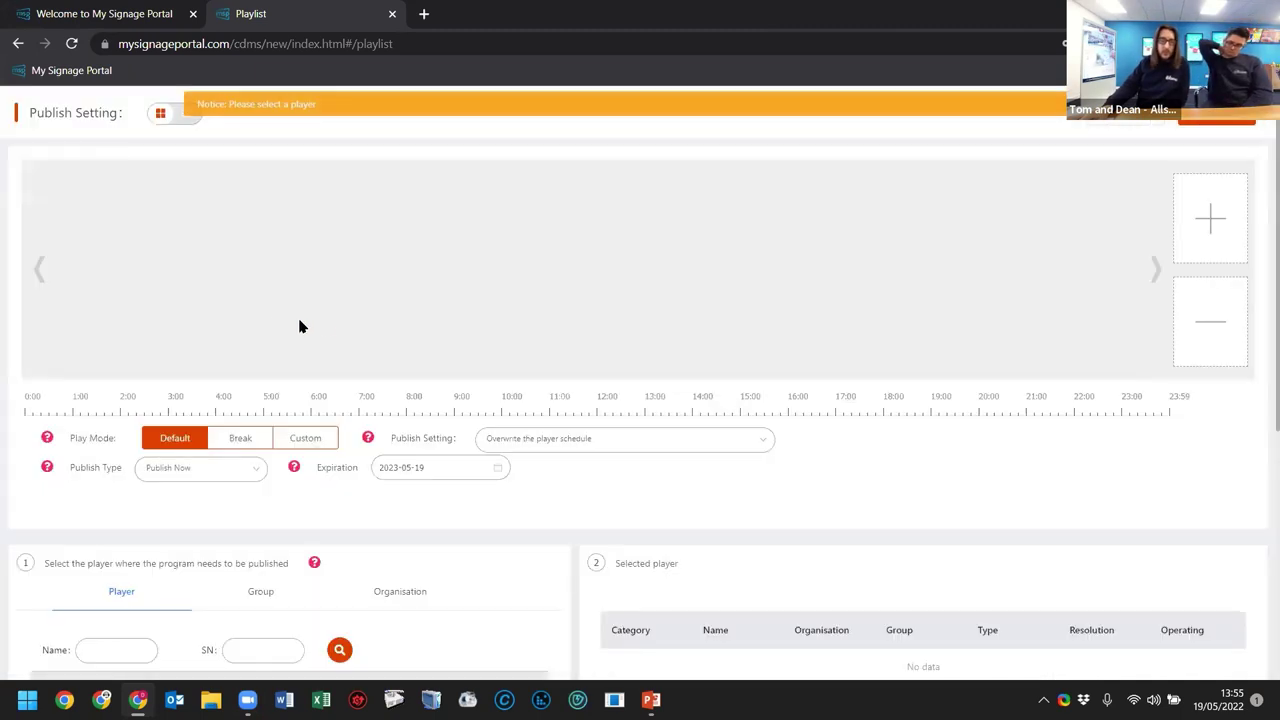
{"action": "scroll", "coordinate": [349, 330], "scroll_direction": "down", "scroll_amount": 3}
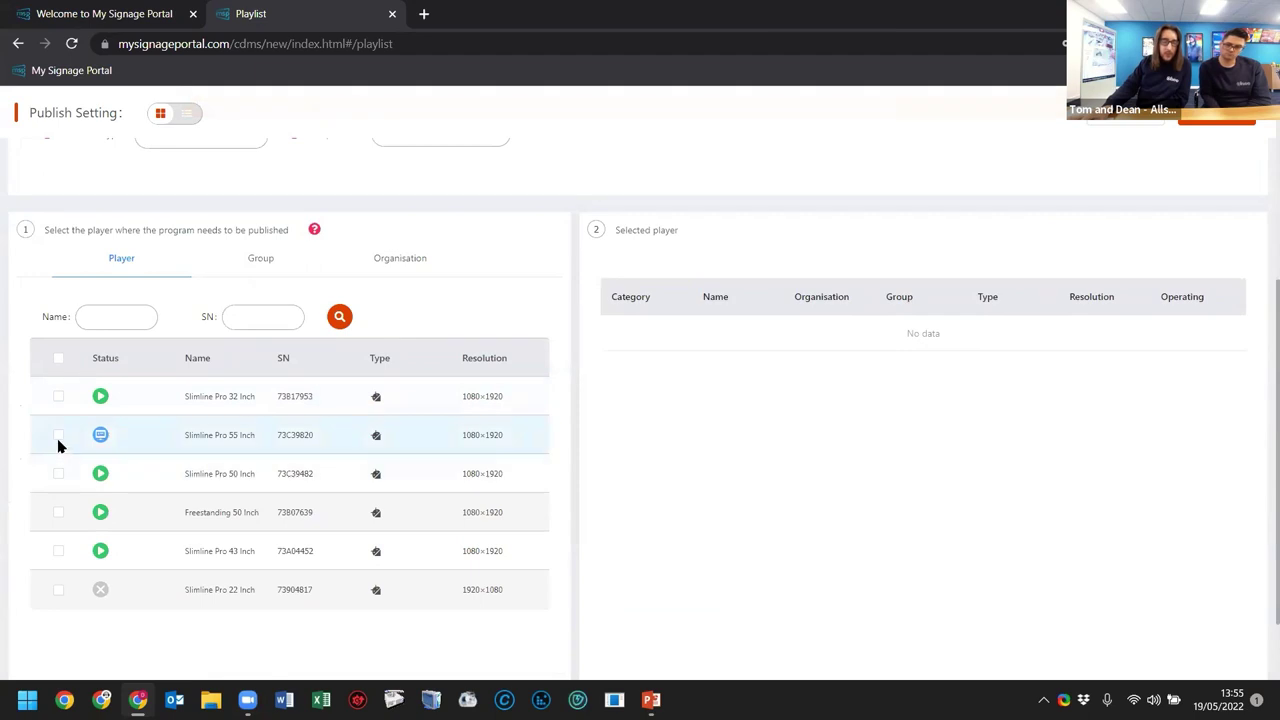
{"action": "left_click", "coordinate": [58, 358]}
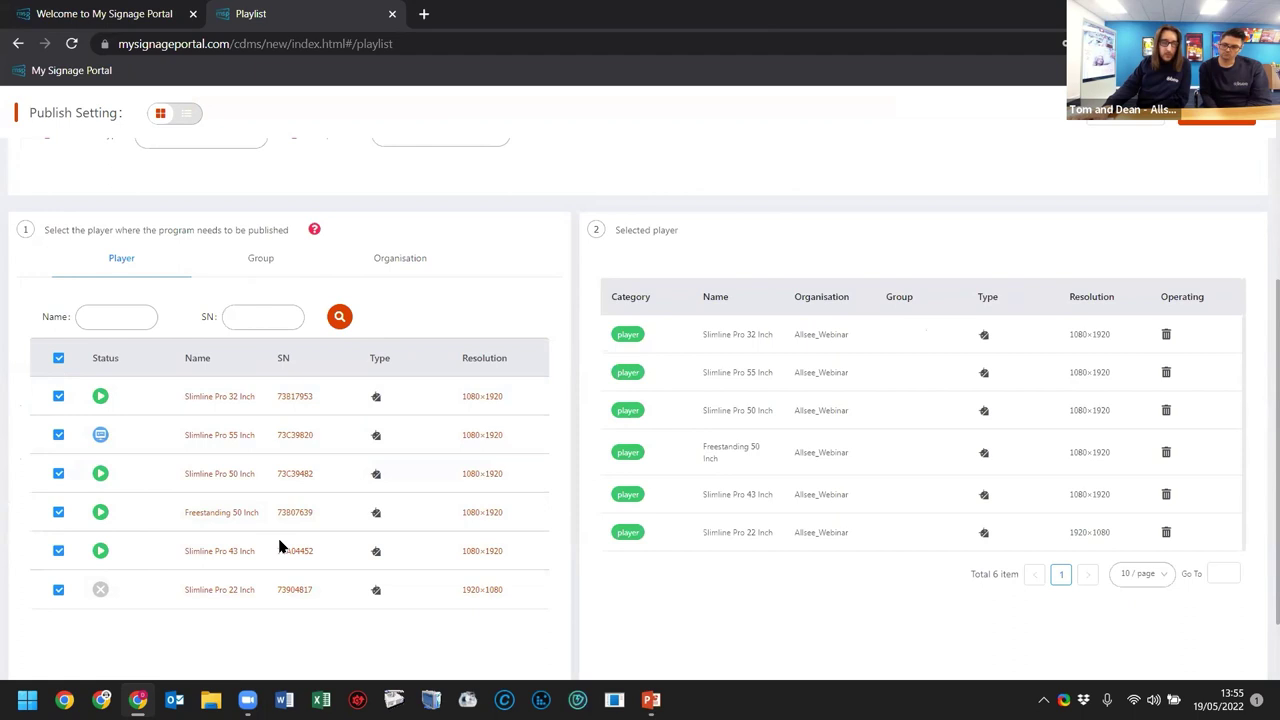
{"action": "scroll", "coordinate": [283, 546], "scroll_direction": "up", "scroll_amount": 3}
{"action": "scroll", "coordinate": [620, 300], "scroll_direction": "down", "scroll_amount": 1}
{"action": "scroll", "coordinate": [900, 250], "scroll_direction": "up", "scroll_amount": 1}
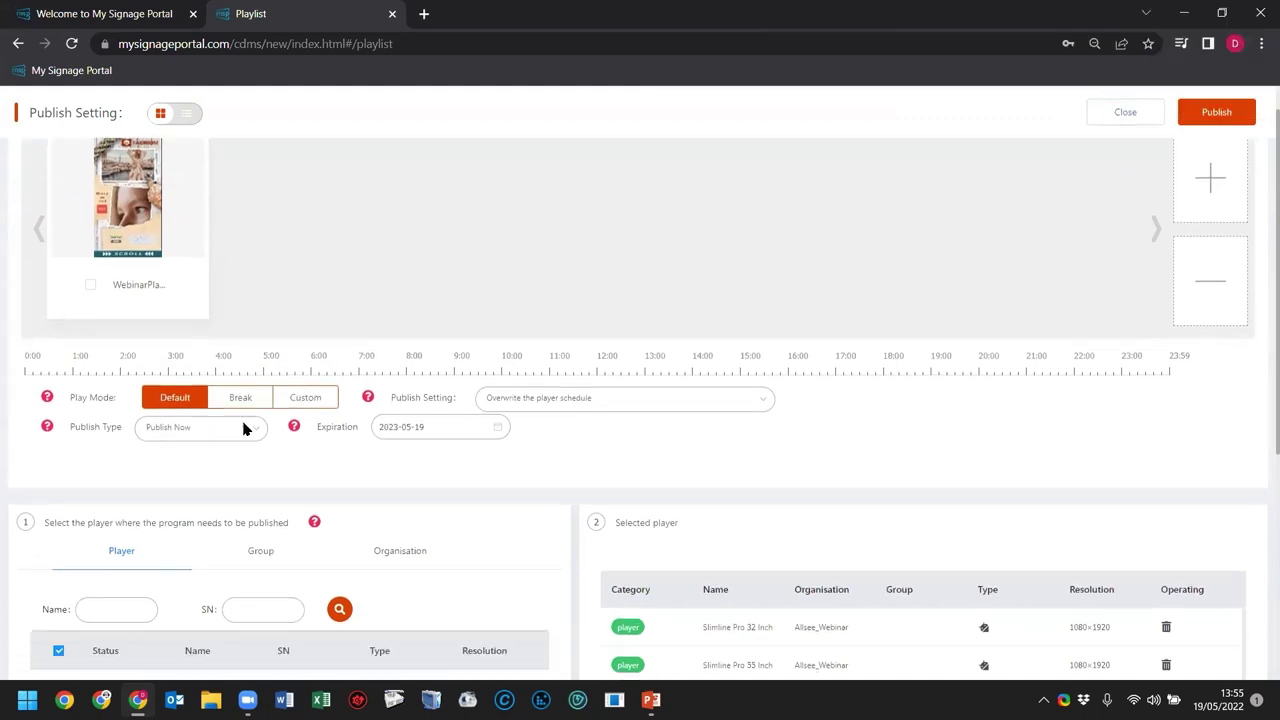
{"action": "scroll", "coordinate": [300, 414], "scroll_direction": "down", "scroll_amount": 5}
{"action": "scroll", "coordinate": [300, 415], "scroll_direction": "up", "scroll_amount": 5}
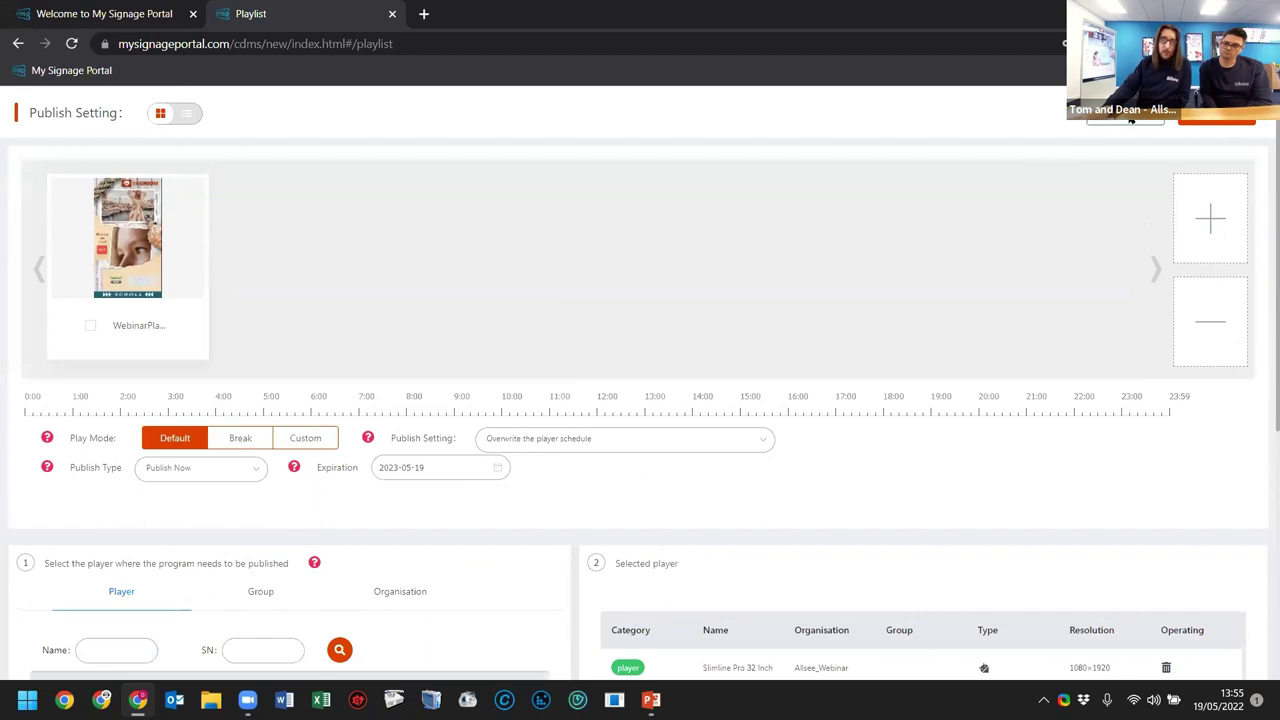
{"action": "left_click", "coordinate": [1135, 117]}
{"action": "left_click", "coordinate": [680, 440]}
{"action": "left_click", "coordinate": [701, 412]}
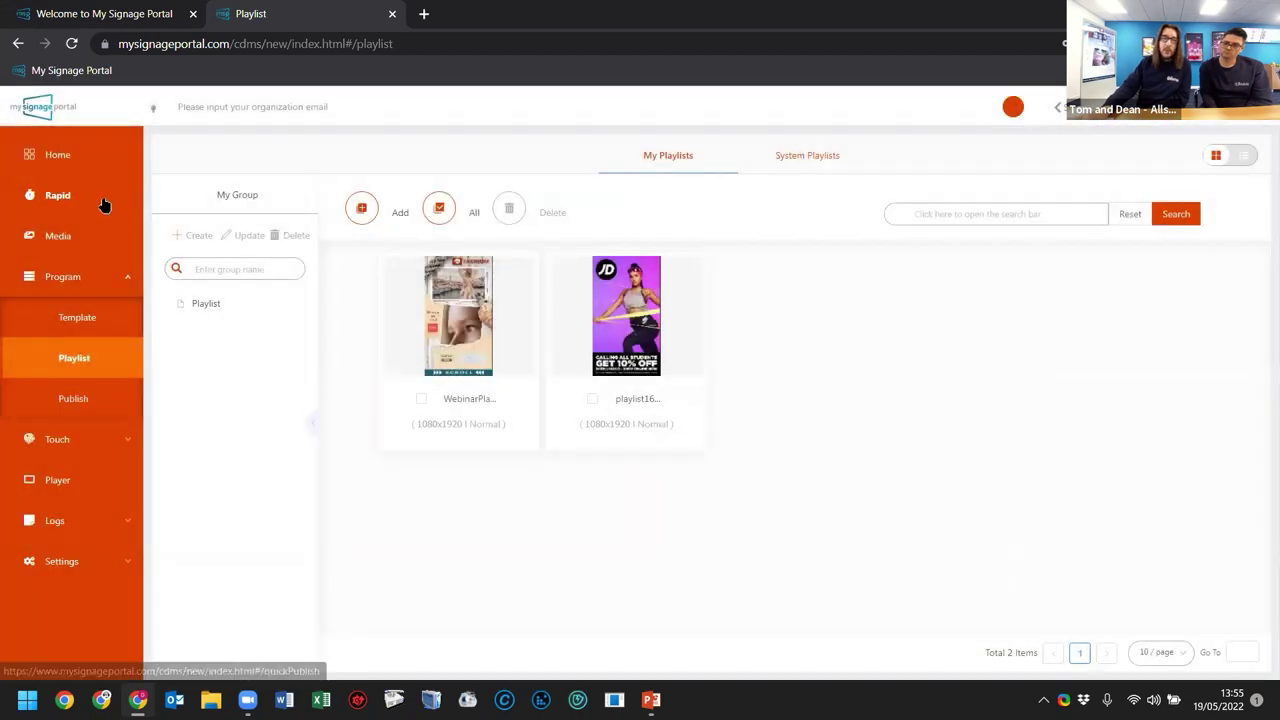
Start a Rapid playlist from the vertical 1080x1920 template and name it Area1
{"action": "left_click", "coordinate": [104, 199]}
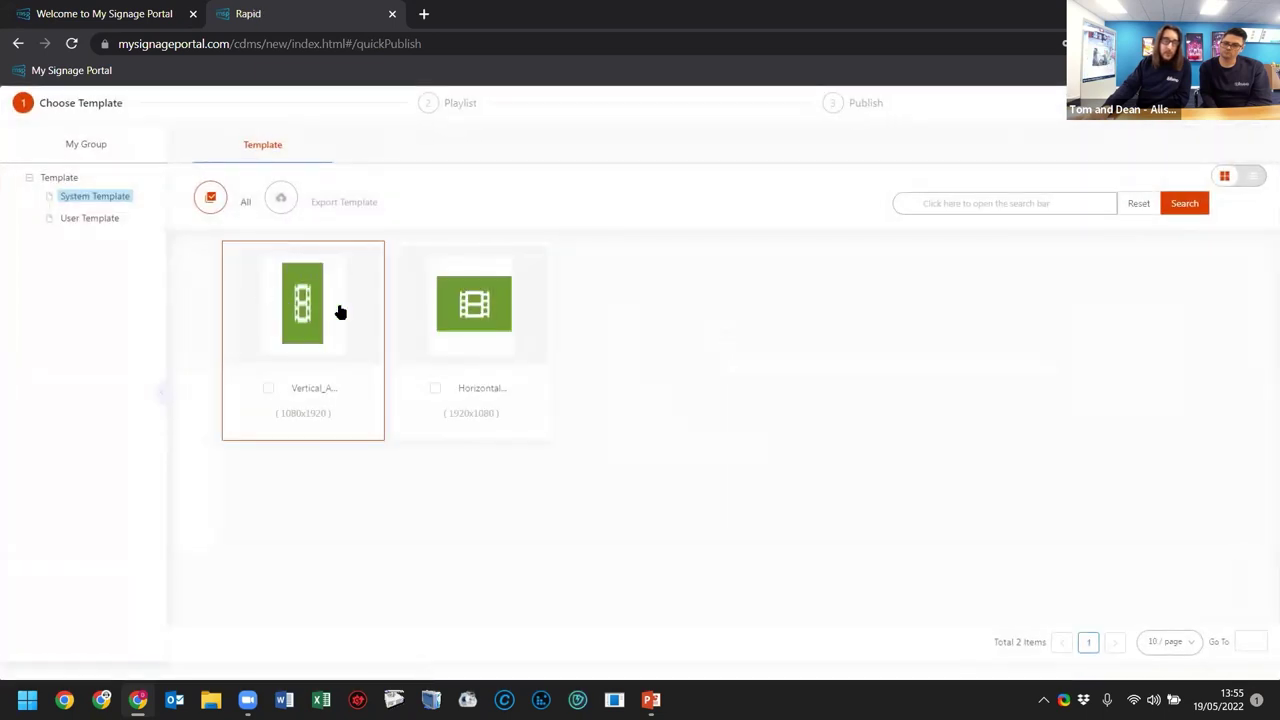
{"action": "left_click", "coordinate": [295, 306]}
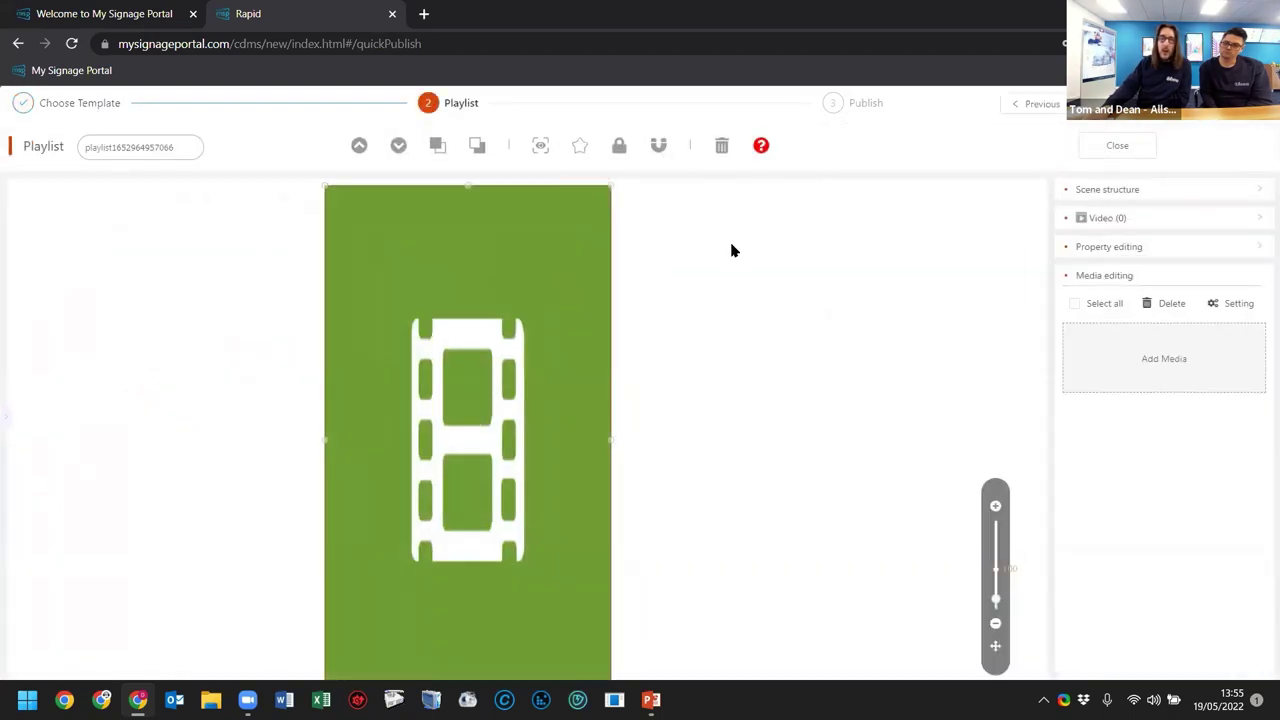
{"action": "double_click", "coordinate": [165, 148]}
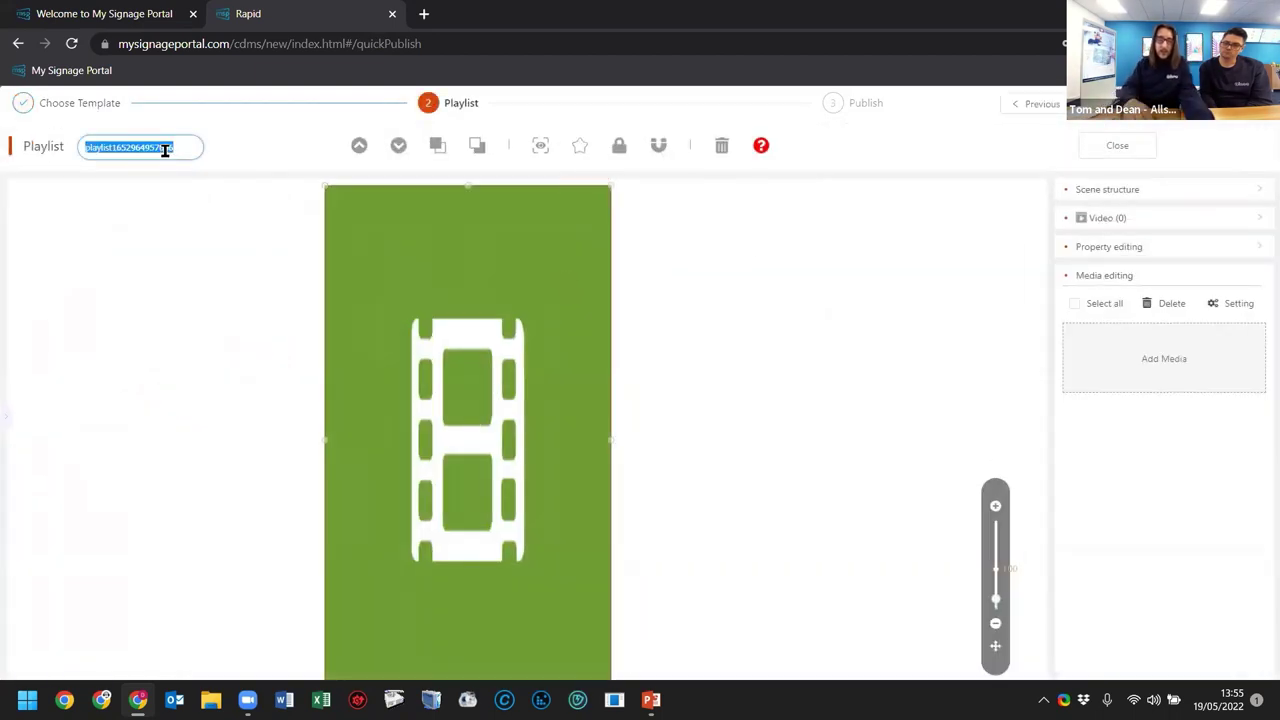
{"action": "type", "text": "Area1"}
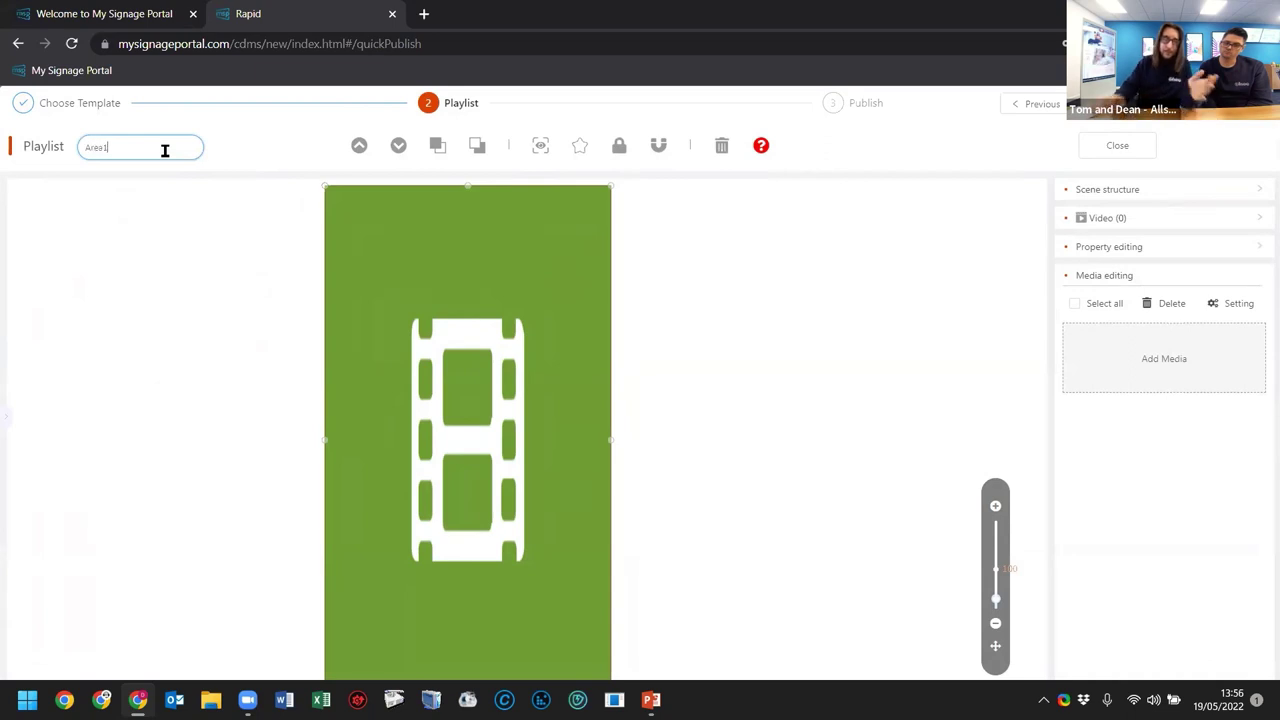
Add the JD400 shoe image to Area1's canvas and save the playlist
{"action": "double_click", "coordinate": [490, 390]}
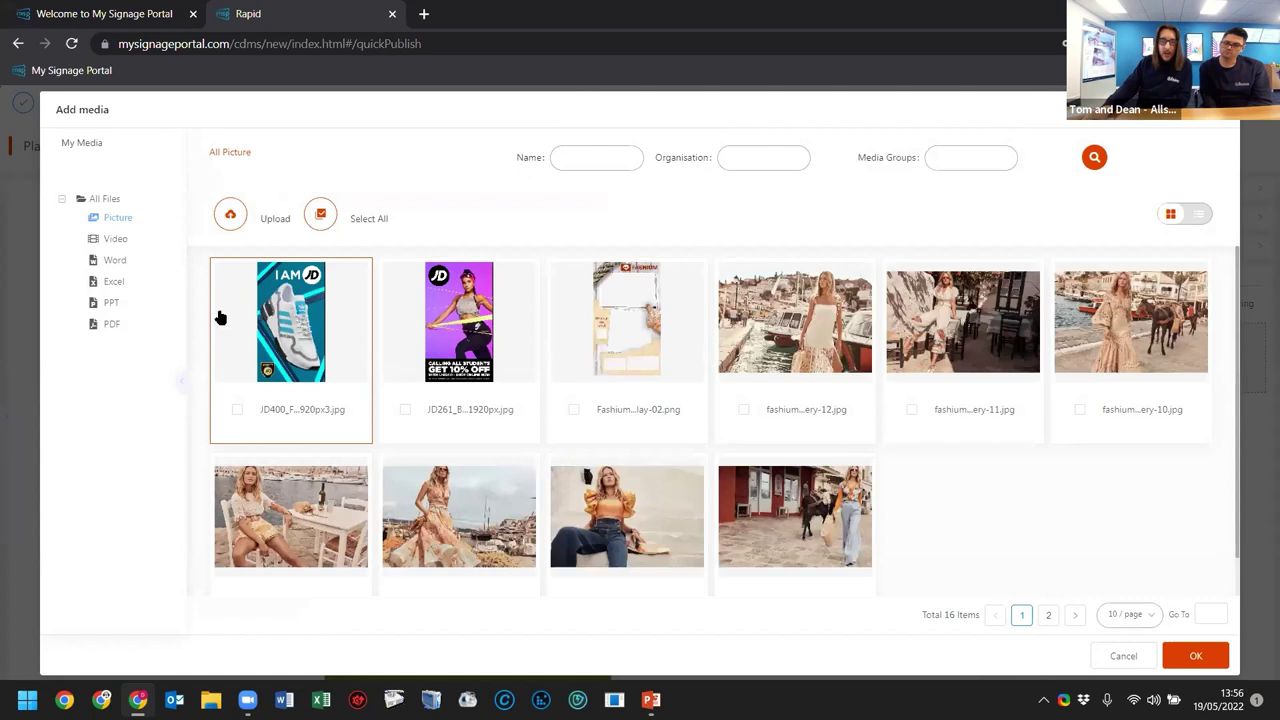
{"action": "left_click", "coordinate": [310, 340]}
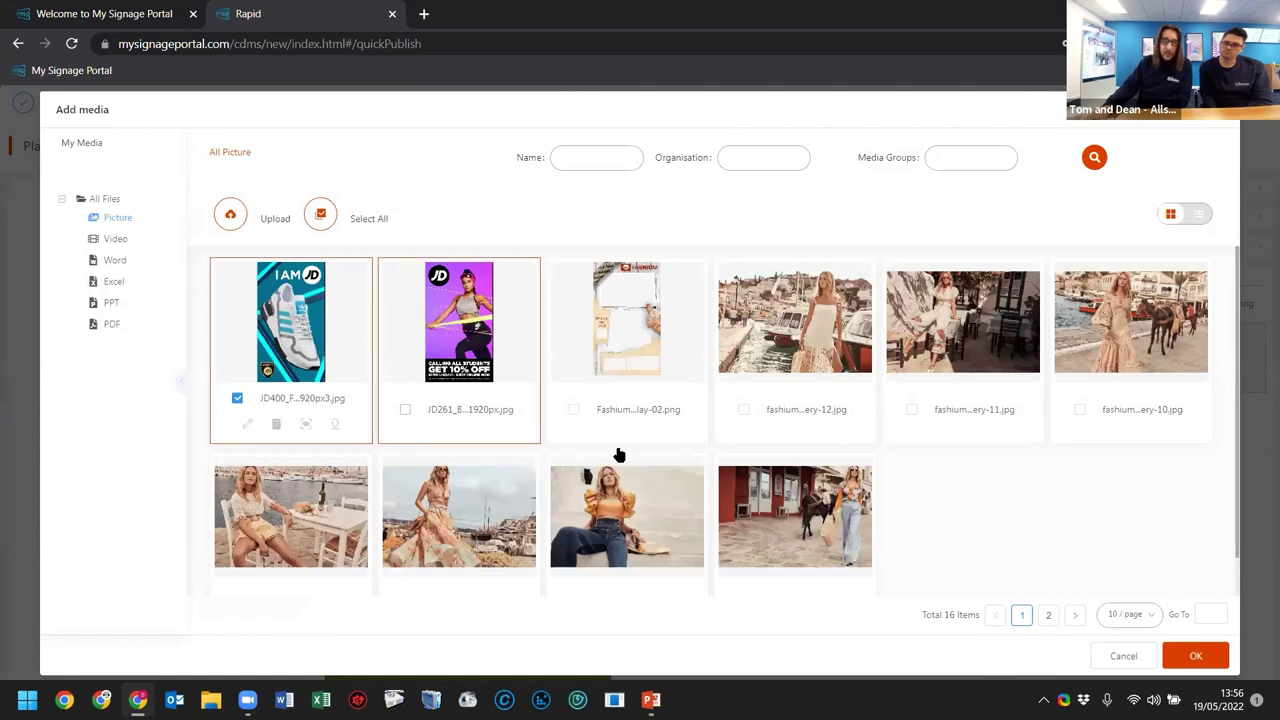
{"action": "left_click", "coordinate": [1195, 655]}
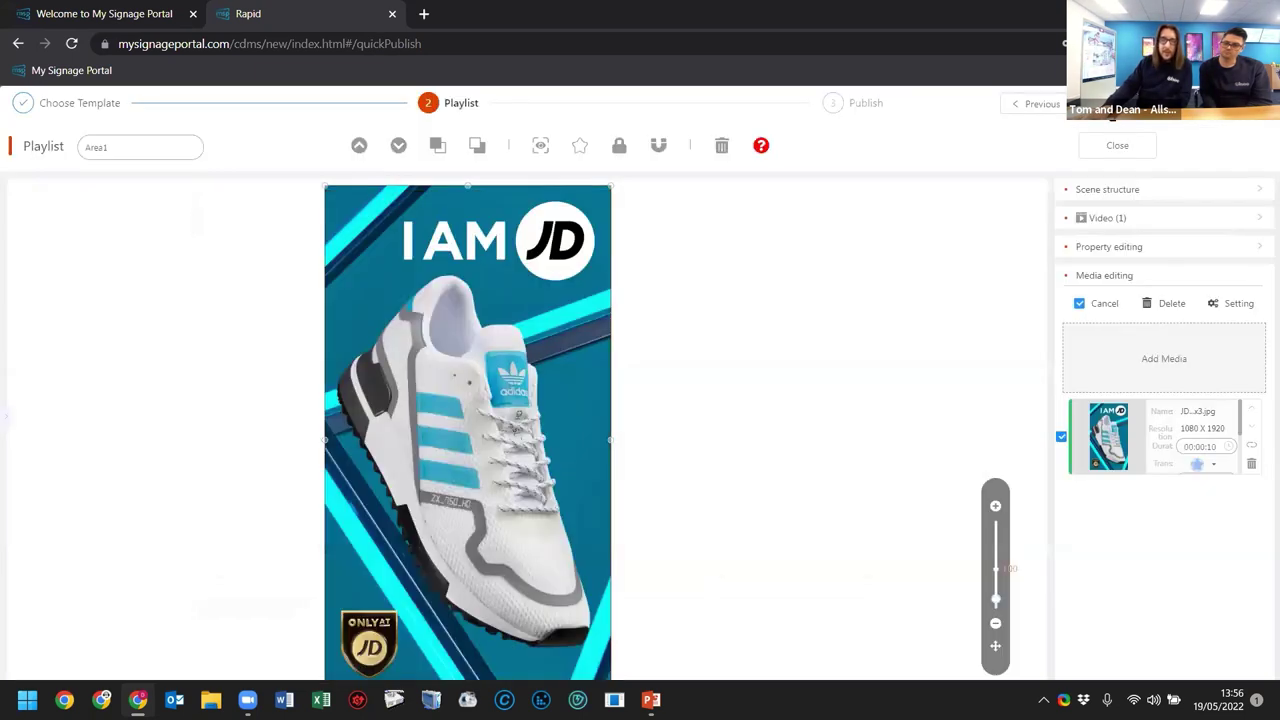
{"action": "left_click", "coordinate": [1100, 103]}
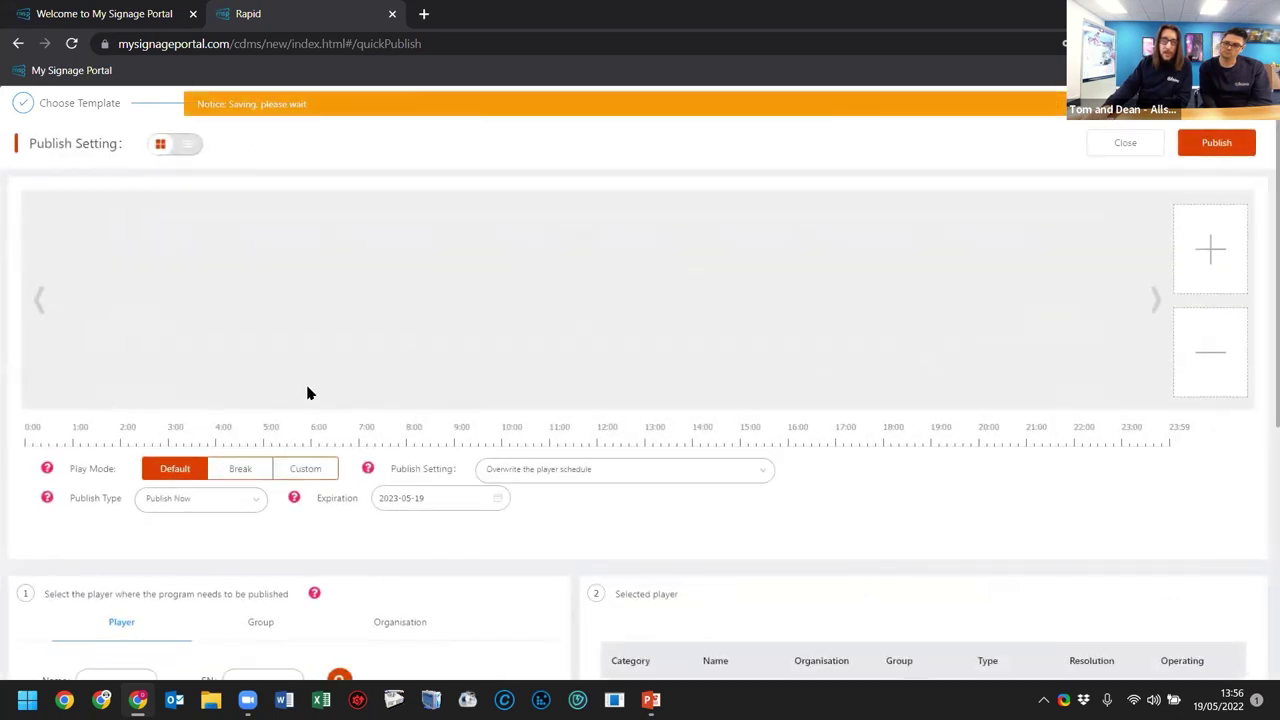
Tick the Slimline Pro 50 Inch player, then go back to the playlist step
{"action": "scroll", "coordinate": [18, 365], "scroll_direction": "down", "scroll_amount": 4}
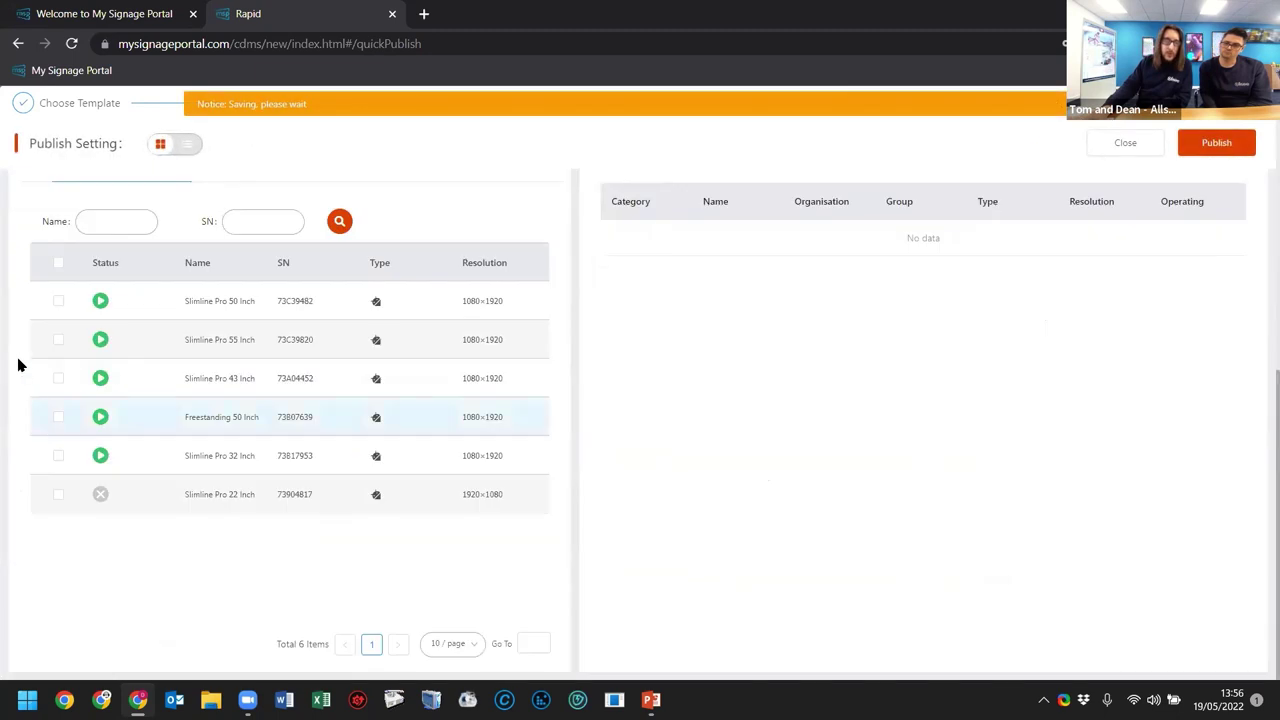
{"action": "left_click", "coordinate": [57, 302]}
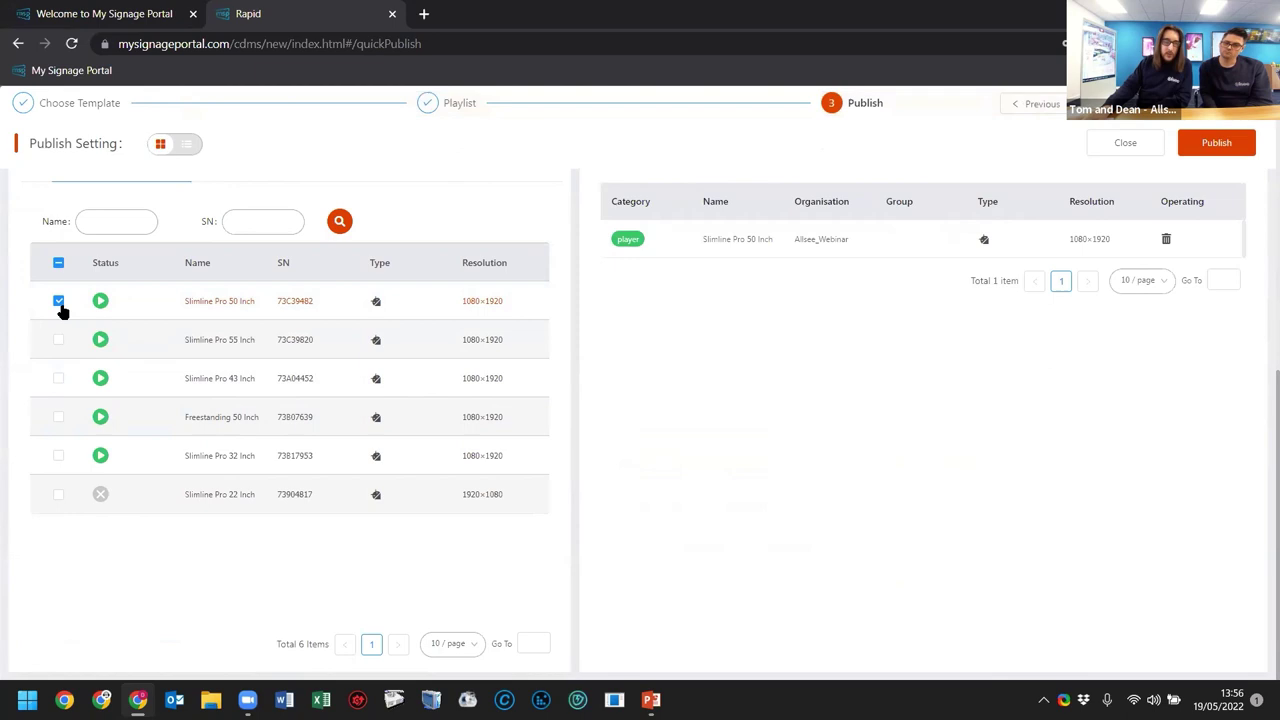
{"action": "scroll", "coordinate": [1066, 251], "scroll_direction": "up", "scroll_amount": 4}
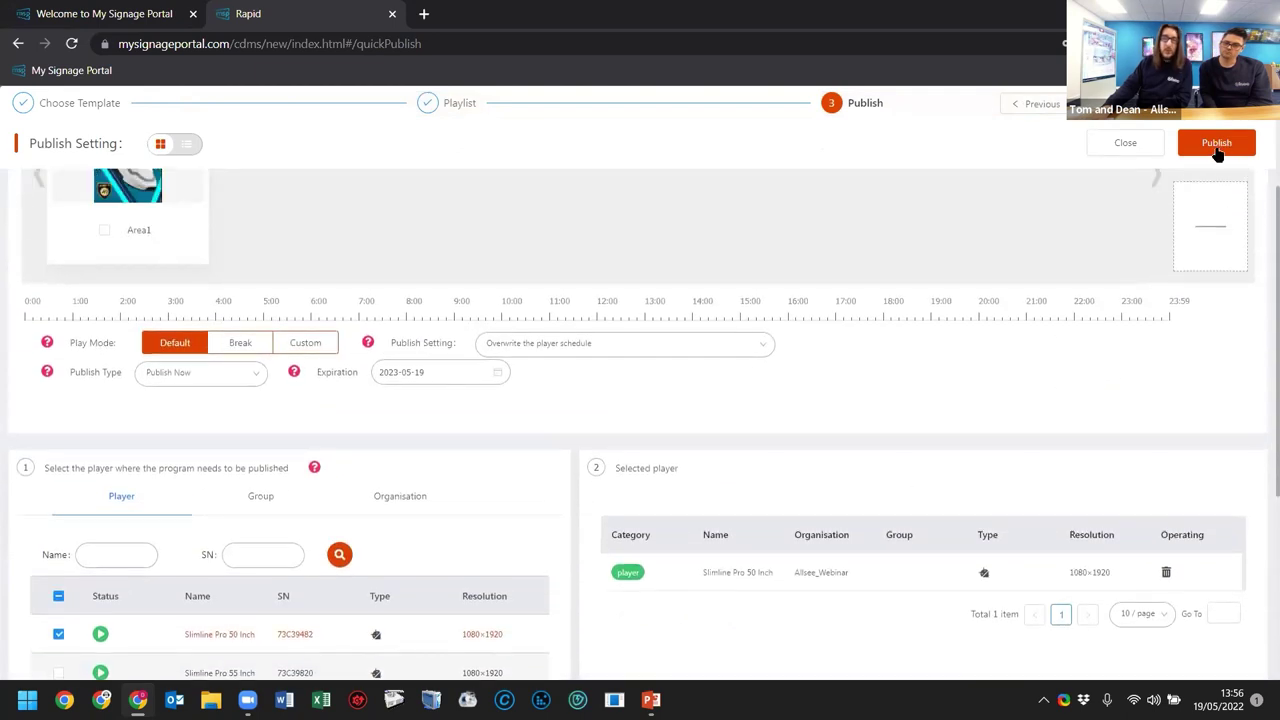
{"action": "scroll", "coordinate": [930, 204], "scroll_direction": "up", "scroll_amount": 2}
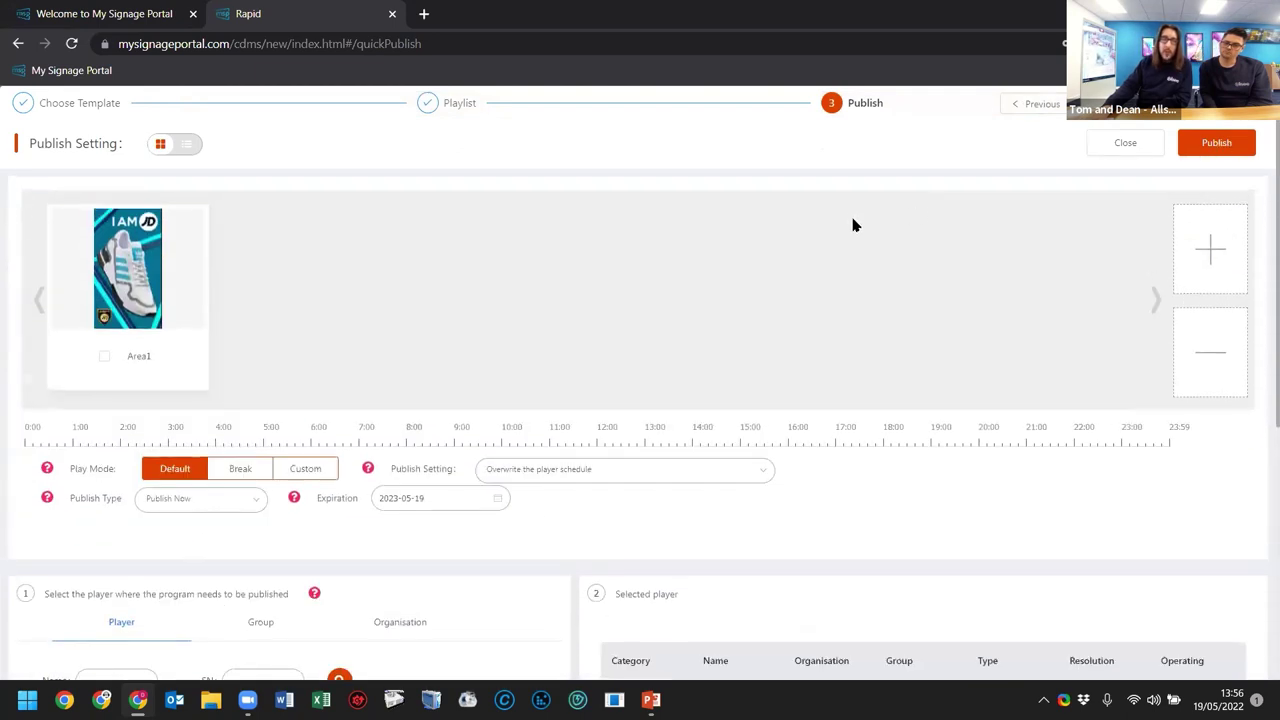
{"action": "left_click", "coordinate": [1034, 108]}
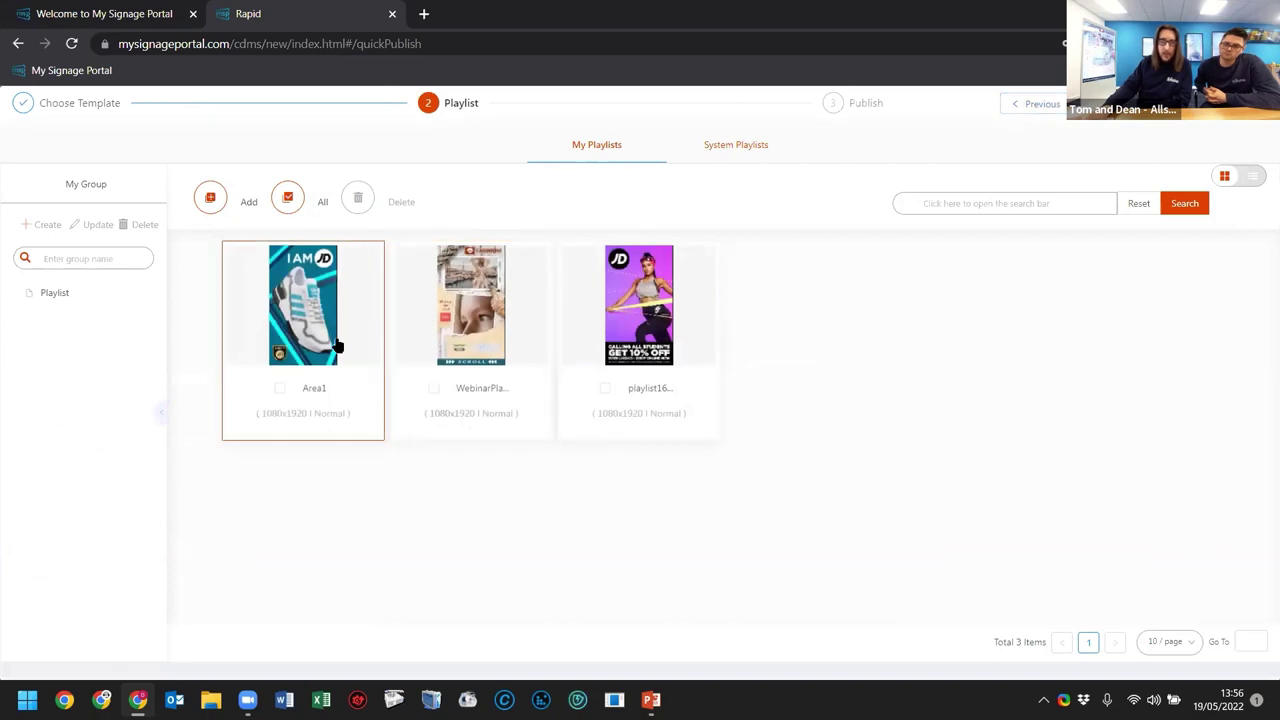
Replace Area1's shoe image with the purple JD261 student-discount picture and target Slimline Pro 43 Inch
{"action": "left_click", "coordinate": [307, 293]}
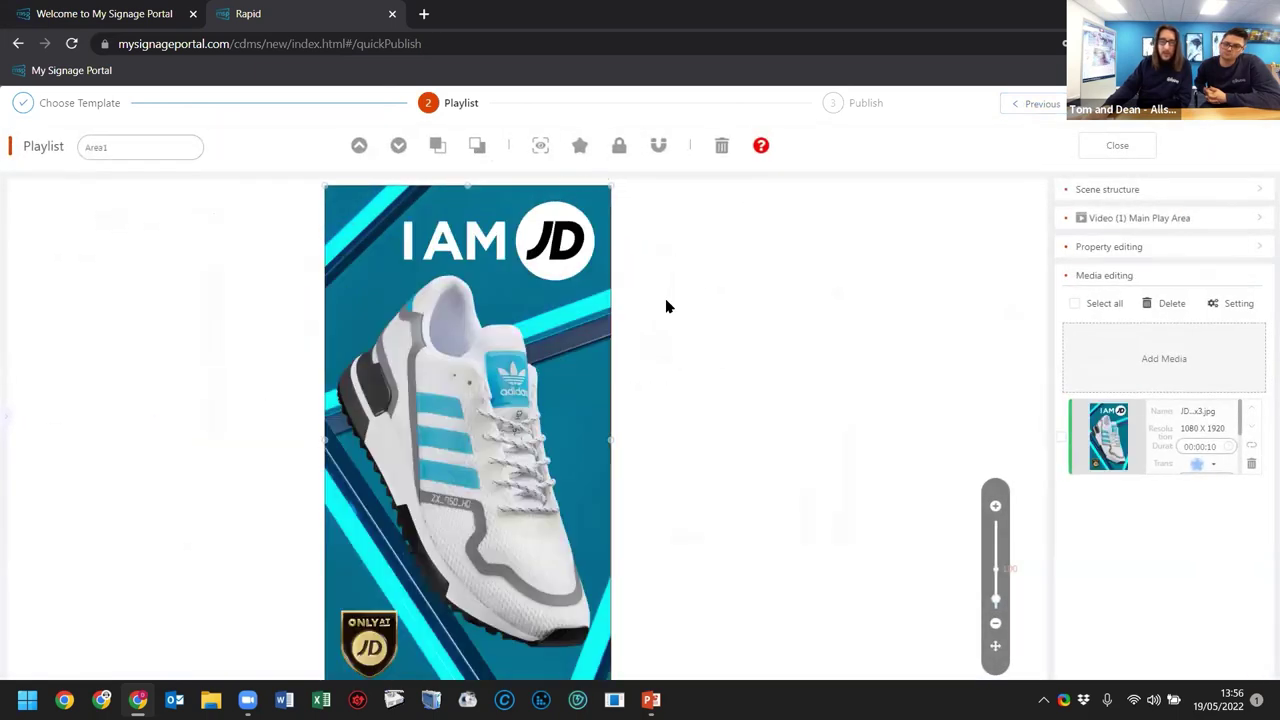
{"action": "left_click", "coordinate": [1251, 466]}
{"action": "left_click", "coordinate": [654, 434]}
{"action": "left_click", "coordinate": [422, 327]}
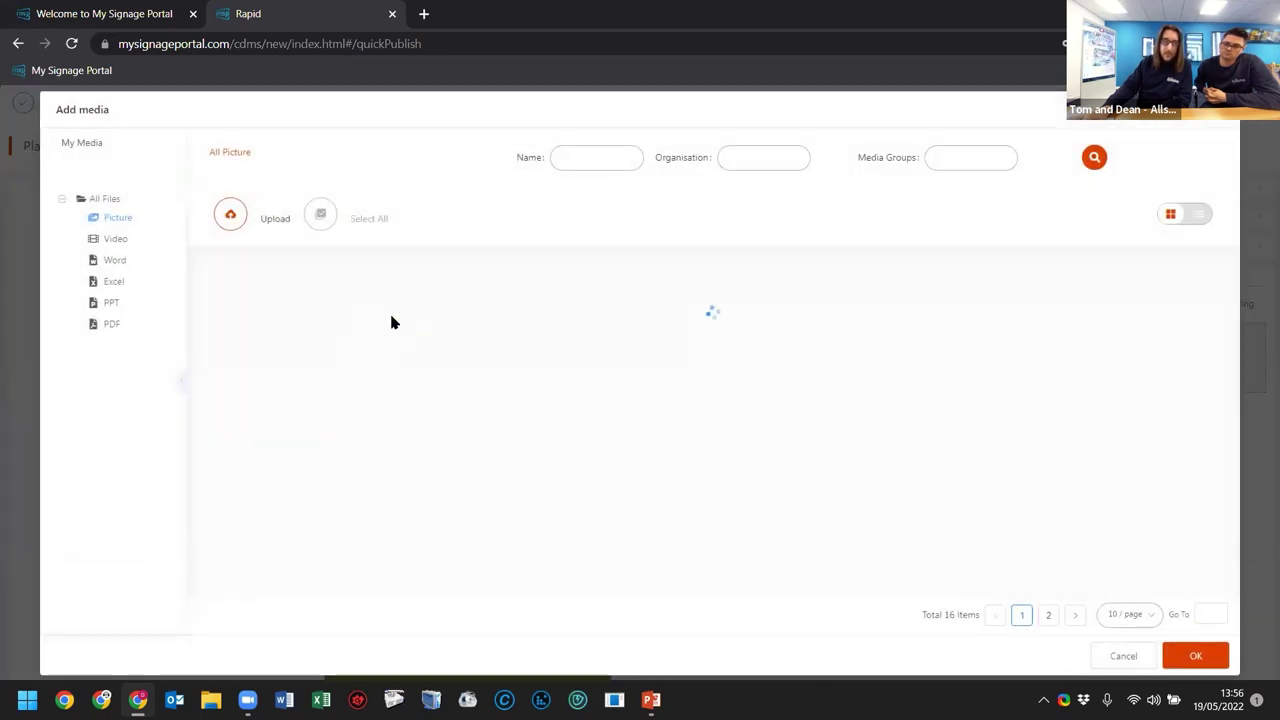
{"action": "left_click", "coordinate": [421, 334]}
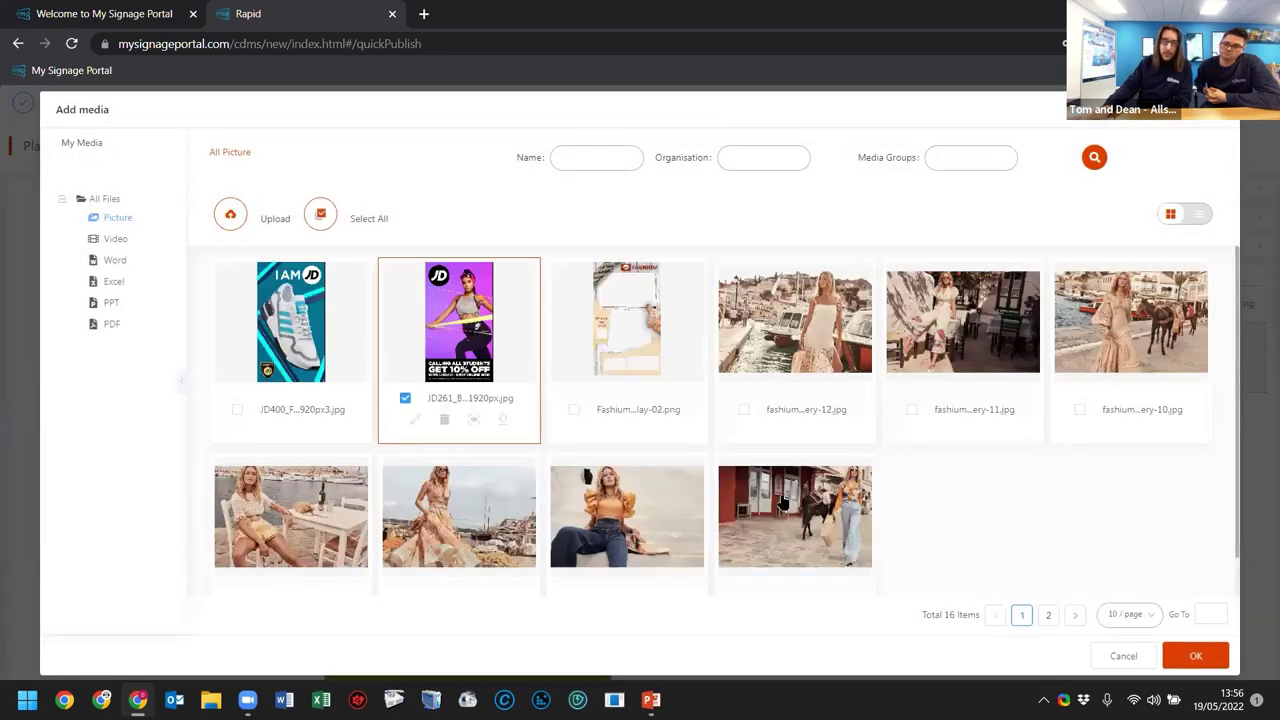
{"action": "left_click", "coordinate": [1195, 655]}
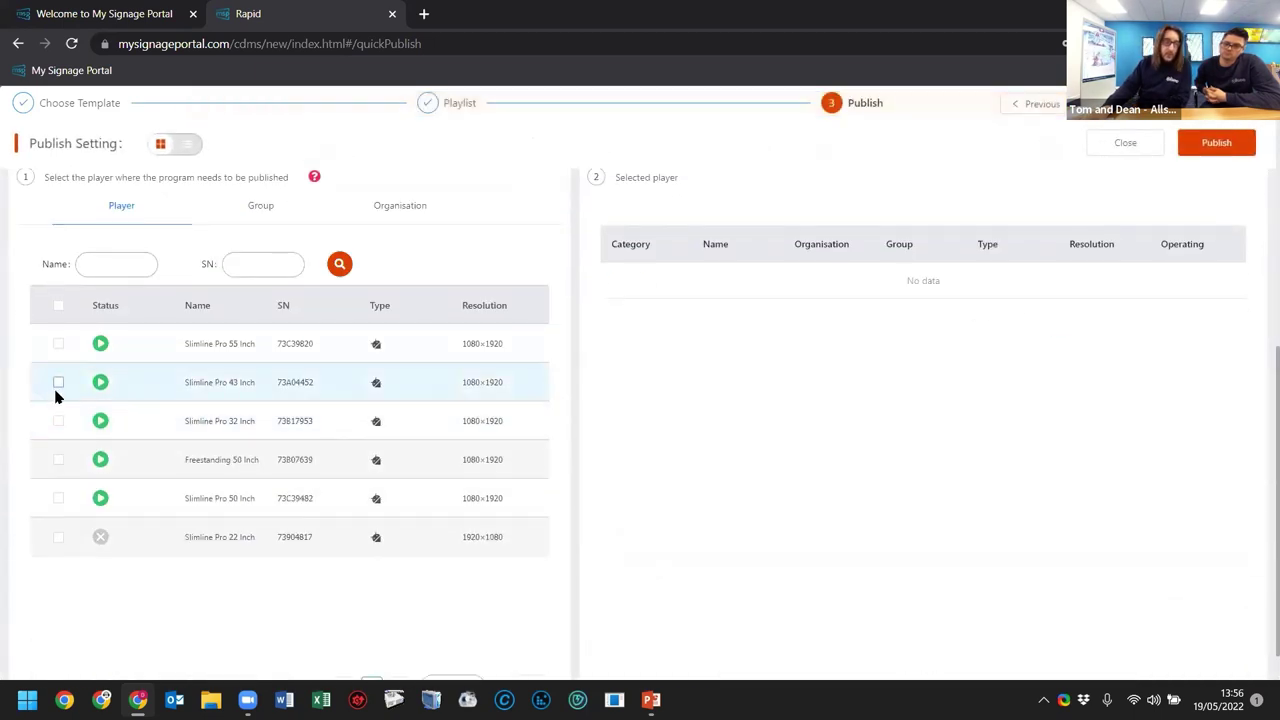
{"action": "left_click", "coordinate": [58, 384]}
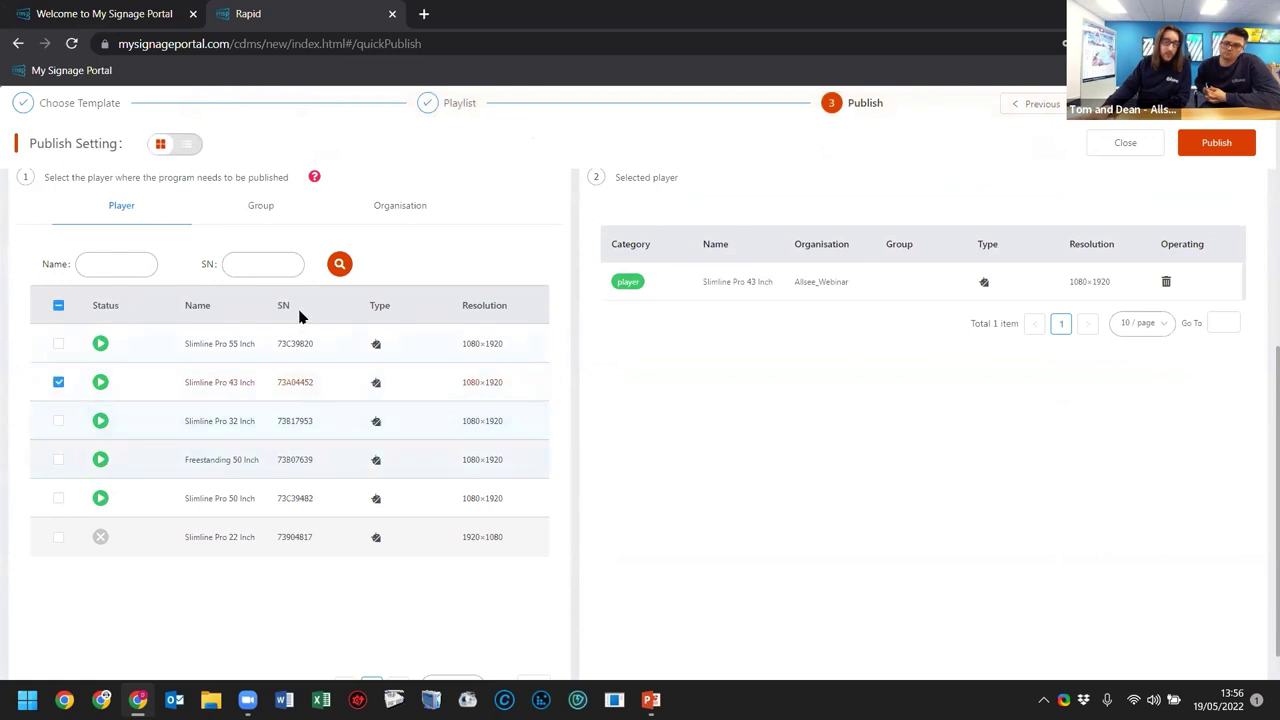
{"action": "scroll", "coordinate": [339, 316], "scroll_direction": "up", "scroll_amount": 4}
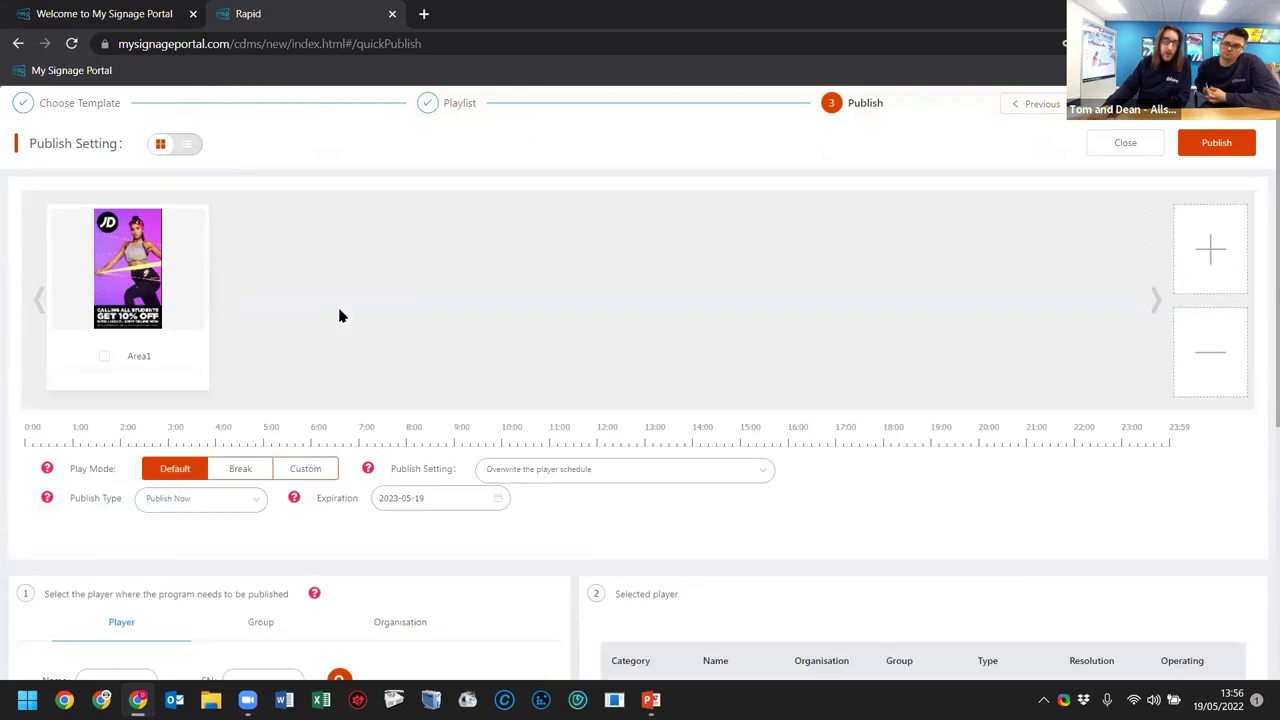
Go back from publishing, open the saved Area1 playlist to check it, and close it
{"action": "left_click", "coordinate": [1050, 108]}
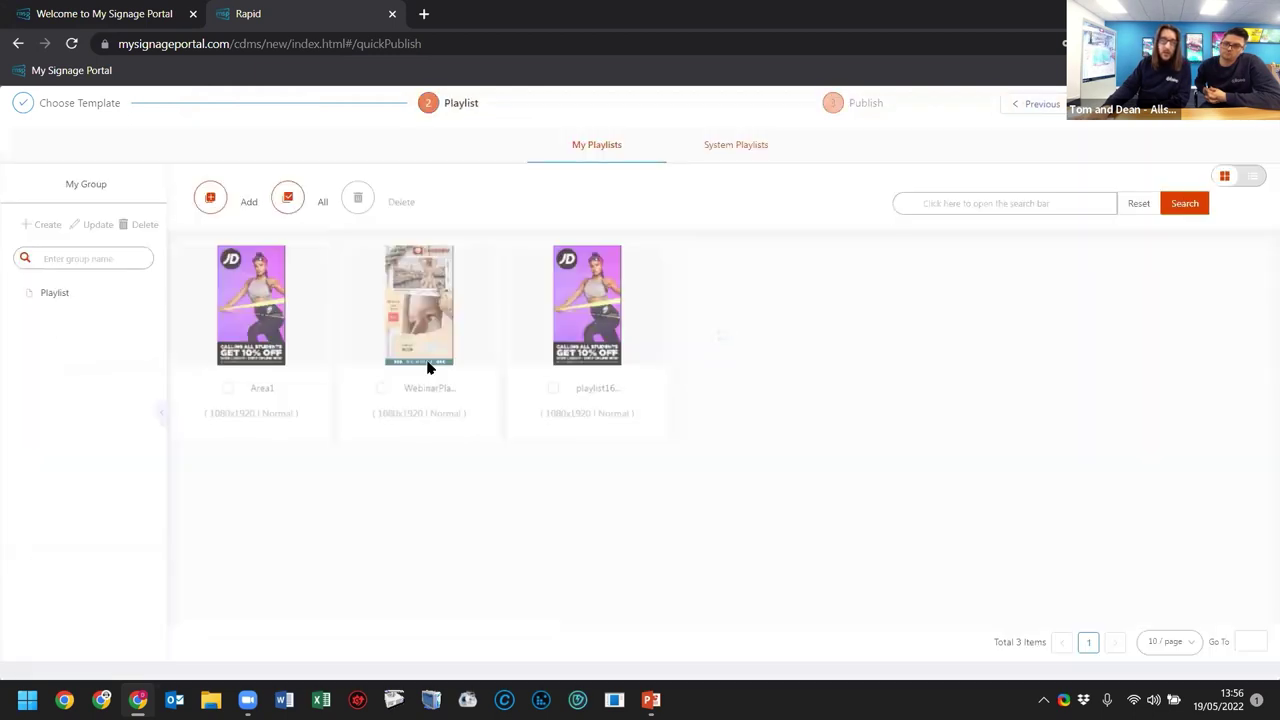
{"action": "left_click", "coordinate": [292, 342]}
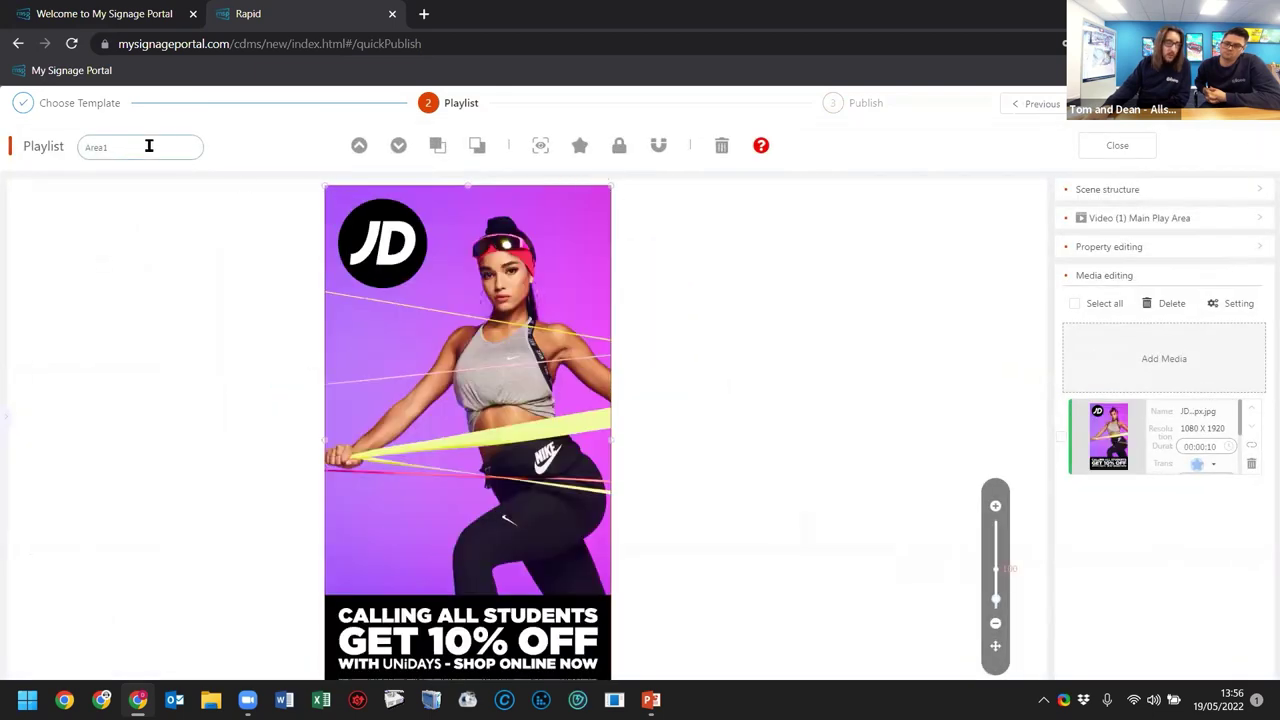
{"action": "left_click", "coordinate": [1088, 152]}
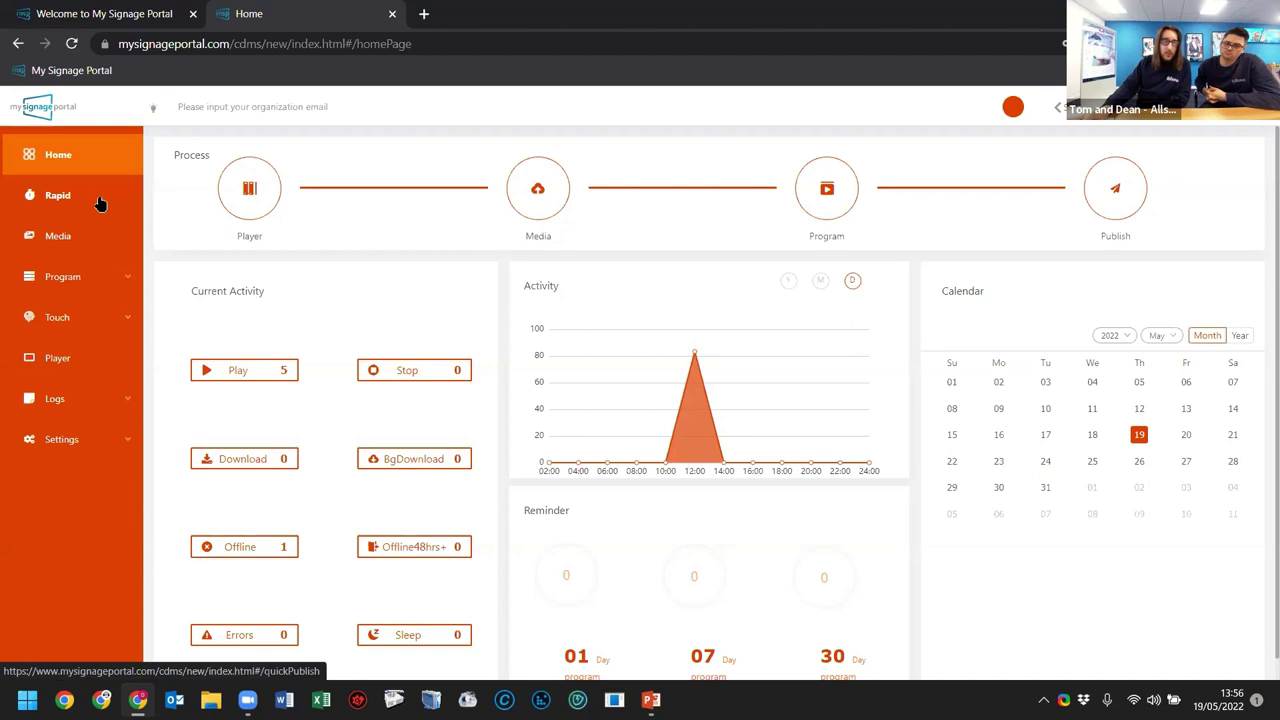
Create a new Rapid playlist from the Vertical template containing the JD400 sneaker picture
{"action": "left_click", "coordinate": [58, 196]}
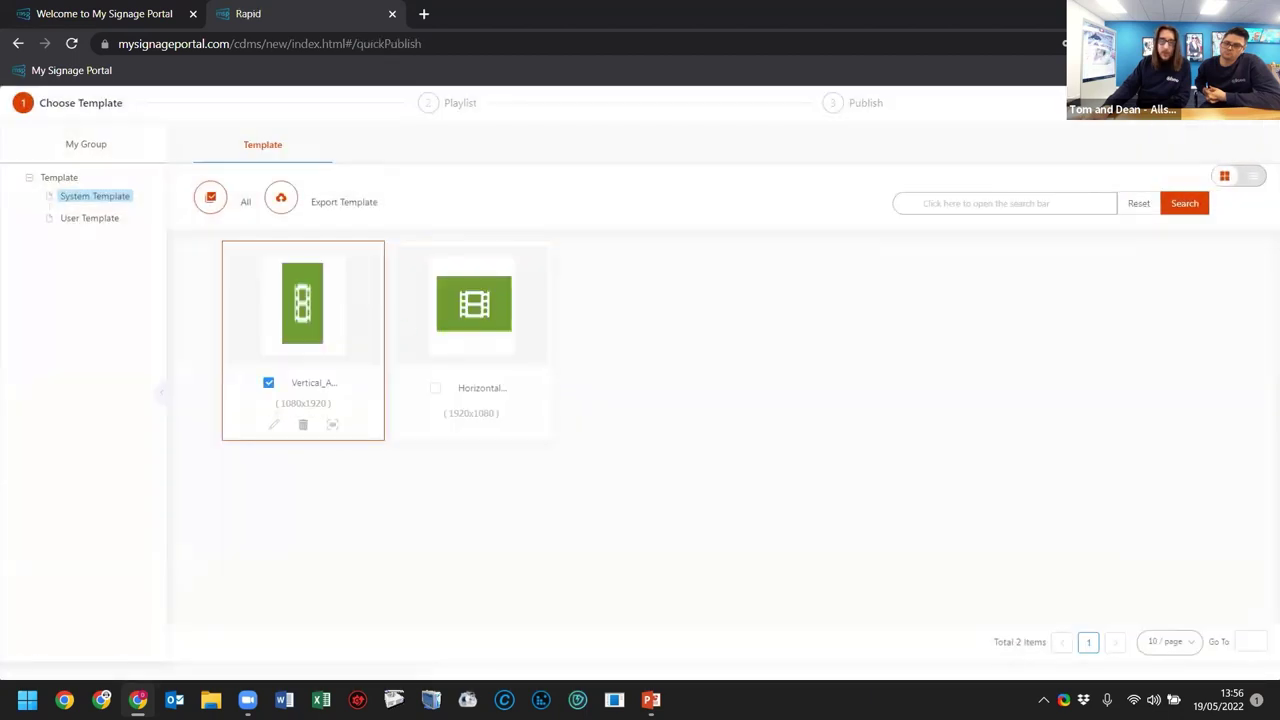
{"action": "left_click", "coordinate": [498, 309]}
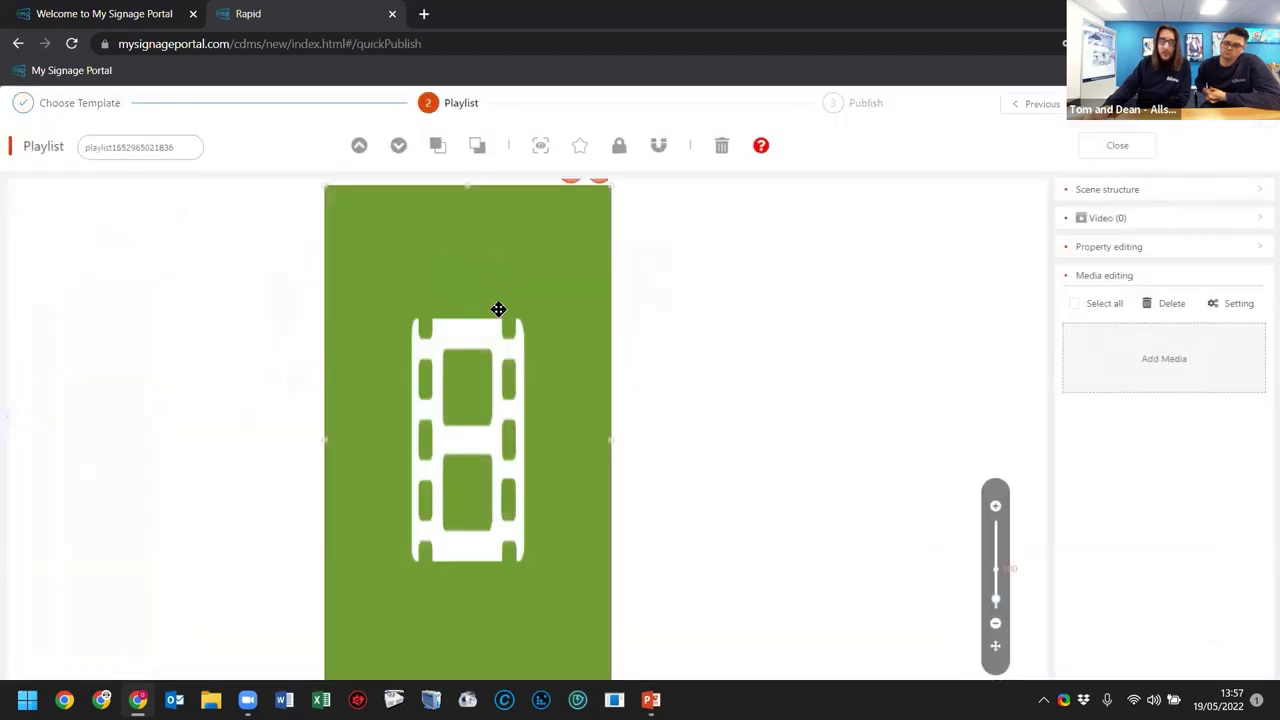
{"action": "double_click", "coordinate": [466, 272]}
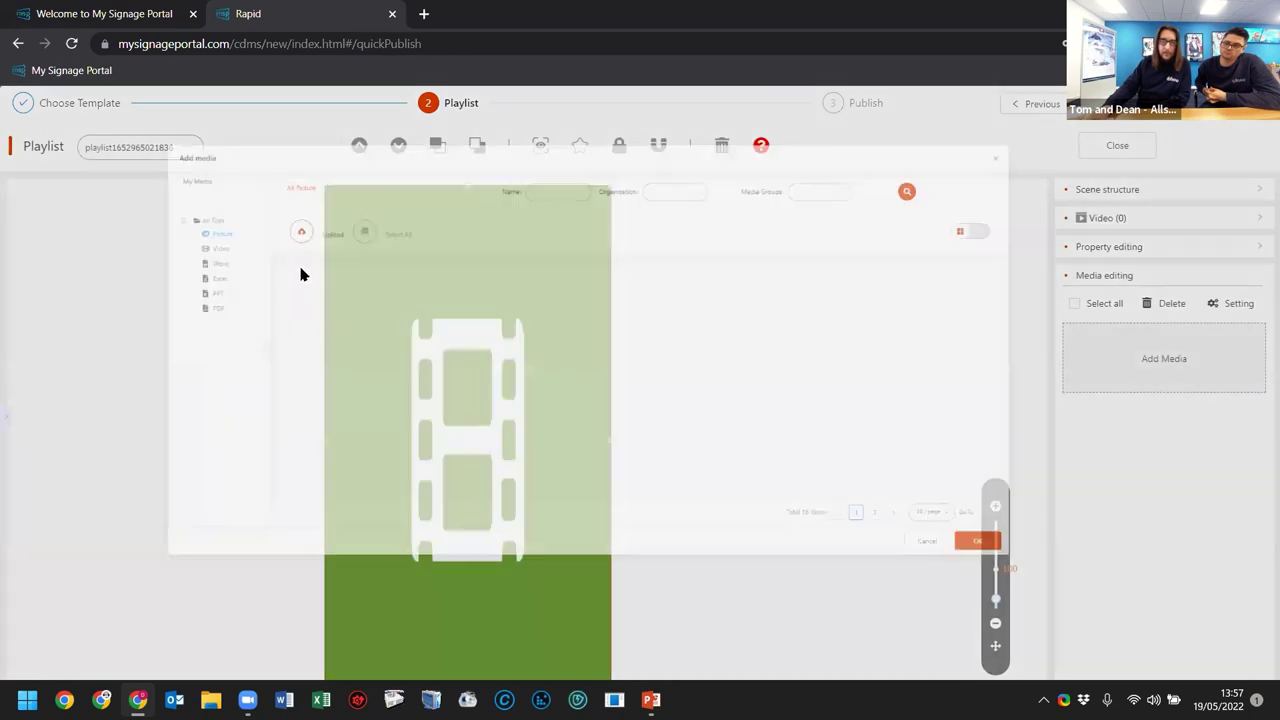
{"action": "left_click", "coordinate": [295, 313]}
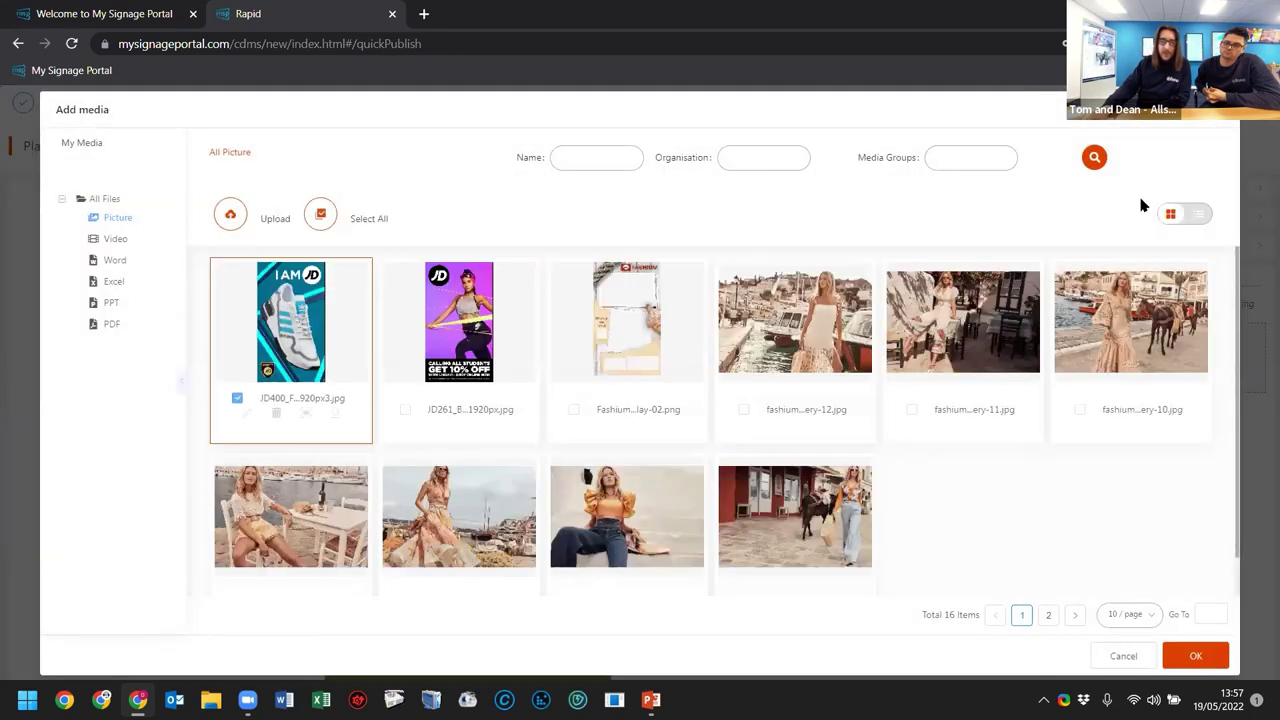
{"action": "left_click", "coordinate": [1193, 656]}
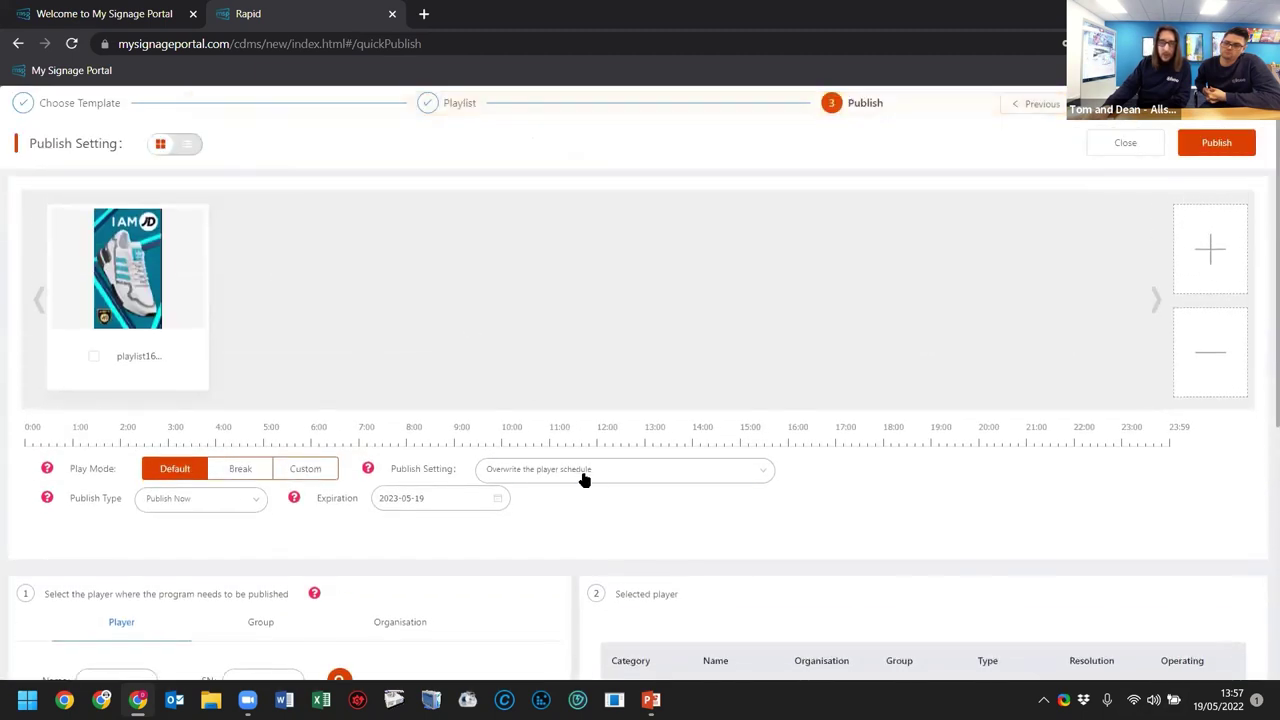
Choose Additional schedule as the publish setting and tick the Slimline Pro 55 Inch player
{"action": "left_click", "coordinate": [583, 474]}
{"action": "left_click", "coordinate": [566, 500]}
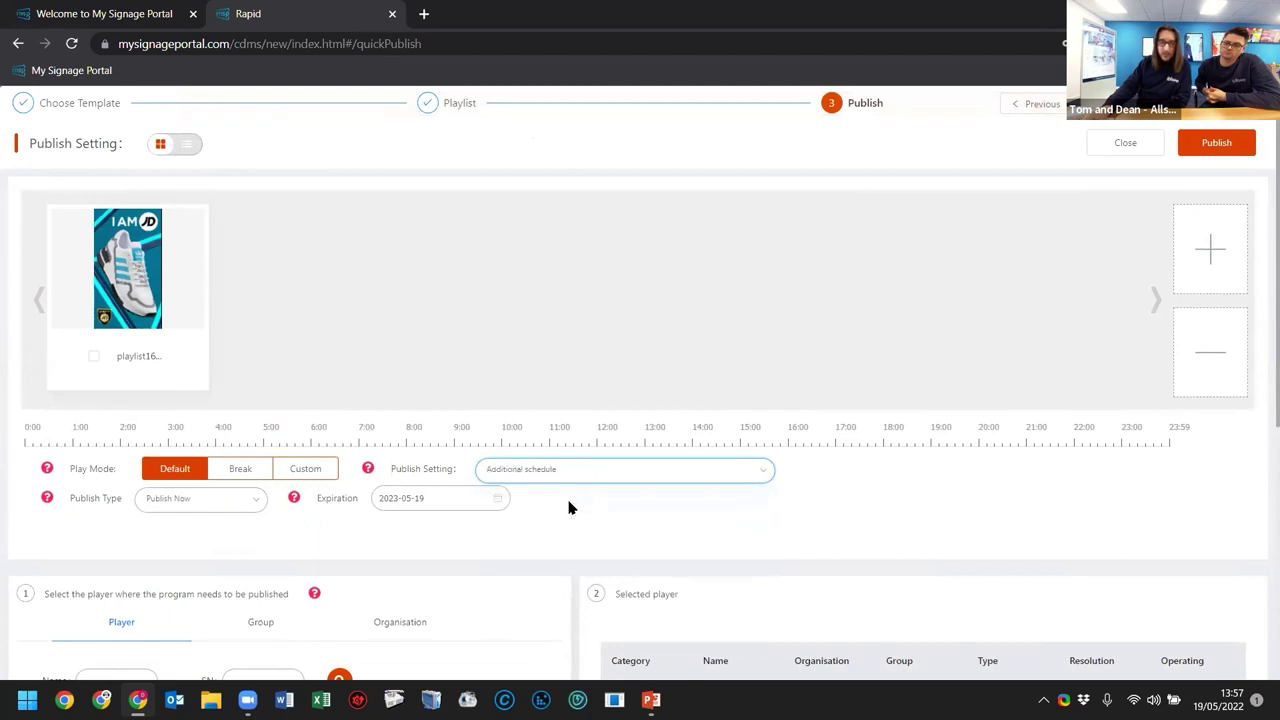
{"action": "scroll", "coordinate": [463, 463], "scroll_direction": "down", "scroll_amount": 3}
{"action": "left_click", "coordinate": [58, 510]}
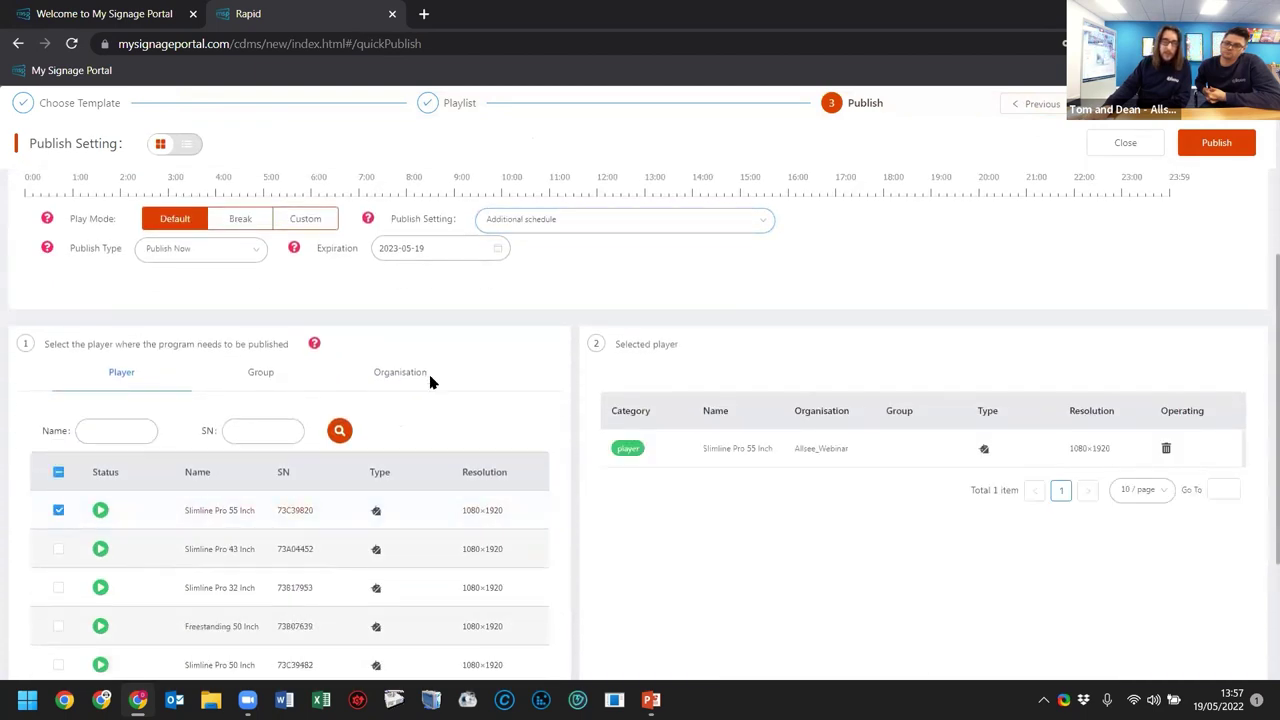
{"action": "scroll", "coordinate": [480, 390], "scroll_direction": "up", "scroll_amount": 3}
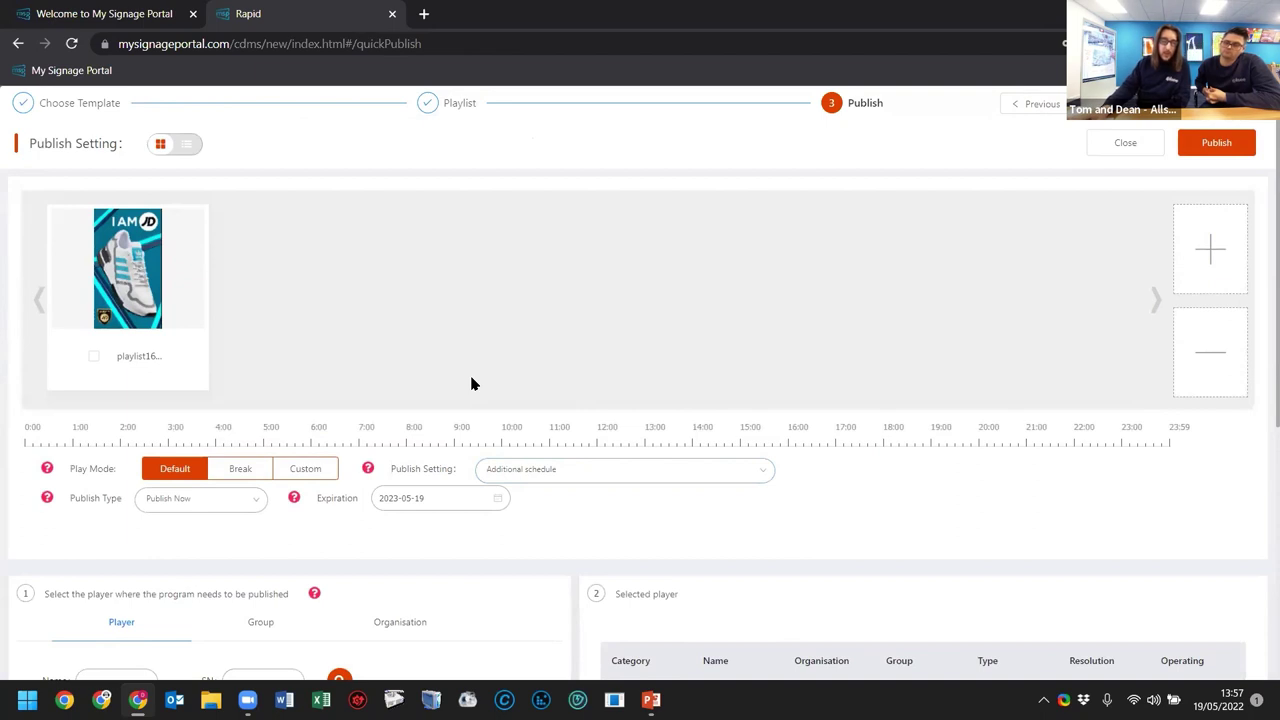
Try the Overwrite publish setting, then revert to Additional schedule
{"action": "left_click", "coordinate": [514, 472]}
{"action": "left_click", "coordinate": [560, 515]}
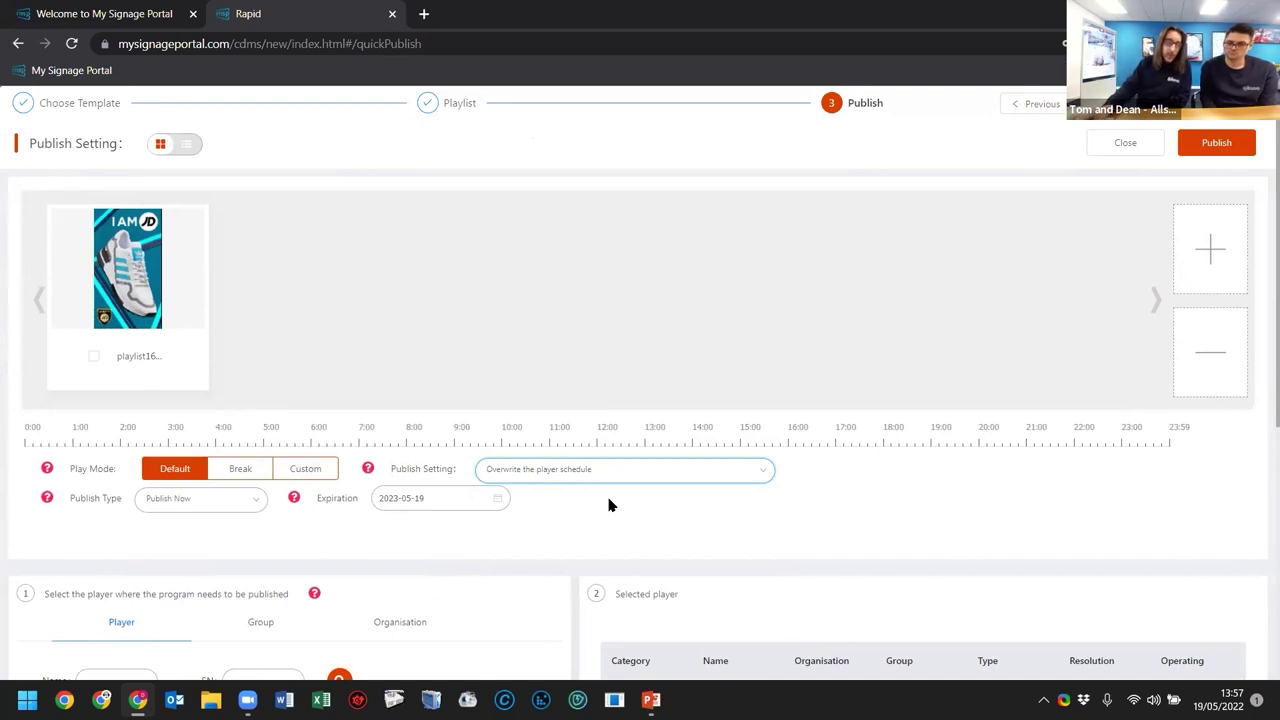
{"action": "left_click", "coordinate": [590, 472]}
{"action": "left_click", "coordinate": [569, 503]}
{"action": "scroll", "coordinate": [554, 517], "scroll_direction": "down", "scroll_amount": 2}
{"action": "scroll", "coordinate": [475, 432], "scroll_direction": "up", "scroll_amount": 2}
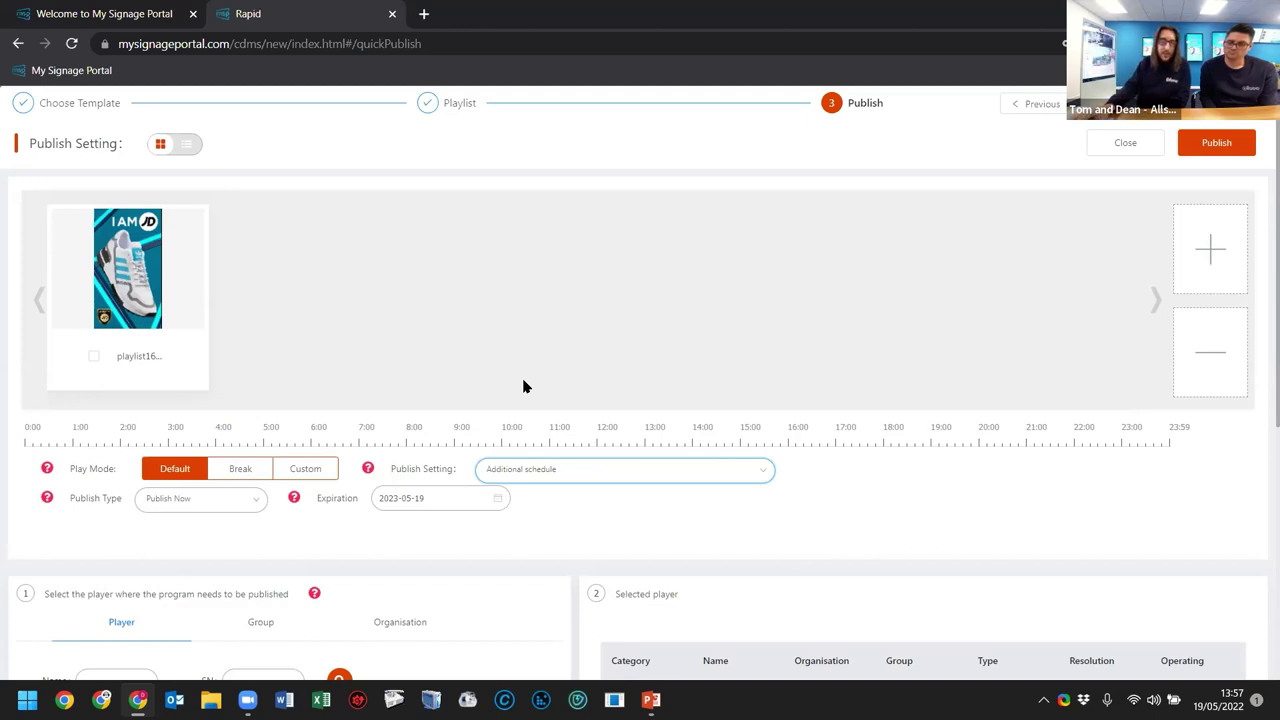
{"action": "scroll", "coordinate": [648, 341], "scroll_direction": "down", "scroll_amount": 1}
{"action": "scroll", "coordinate": [649, 337], "scroll_direction": "up", "scroll_amount": 1}
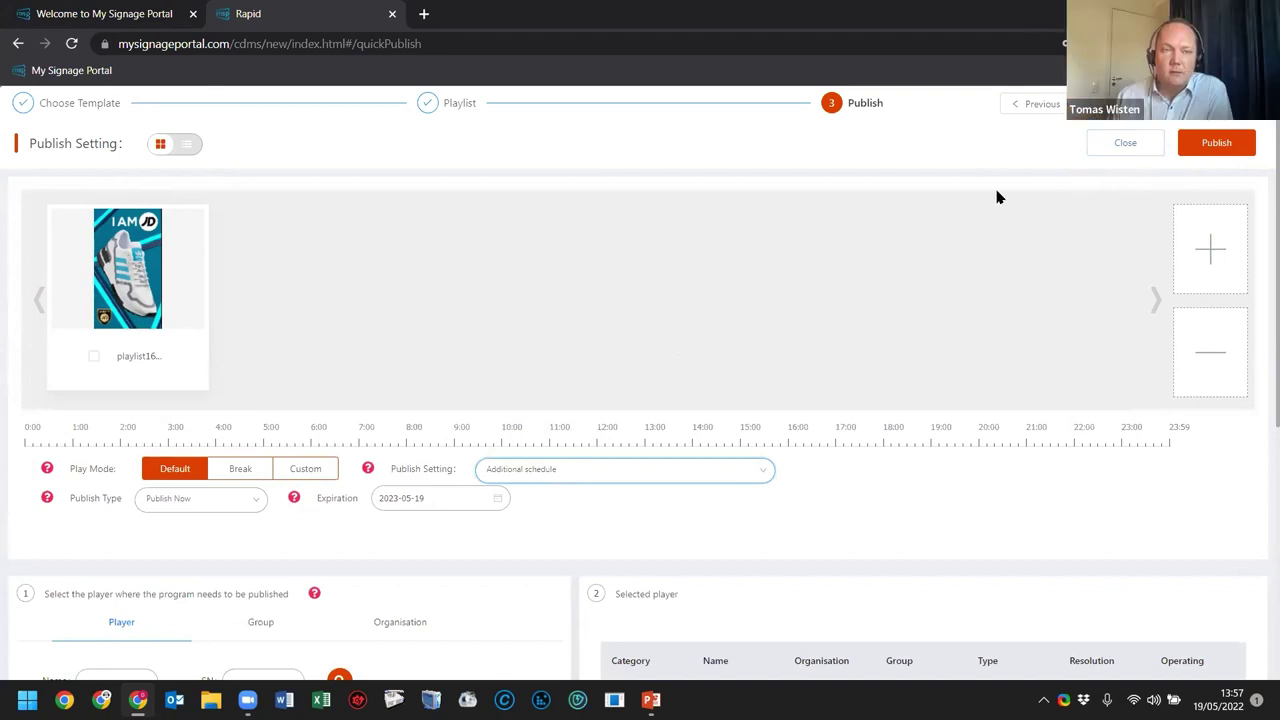
Close Publish Setting with OK and return to the Playlist step showing four playlists
{"action": "left_click", "coordinate": [1111, 149]}
{"action": "left_click", "coordinate": [671, 437]}
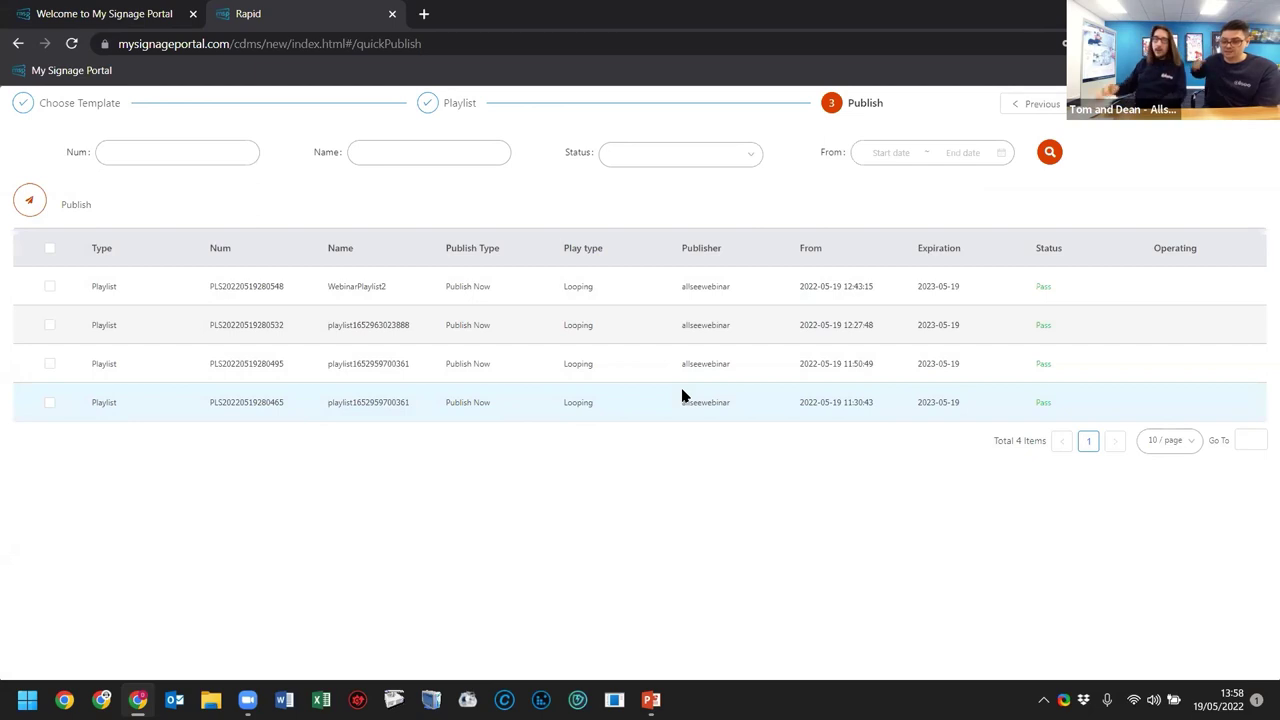
{"action": "left_click", "coordinate": [1033, 104]}
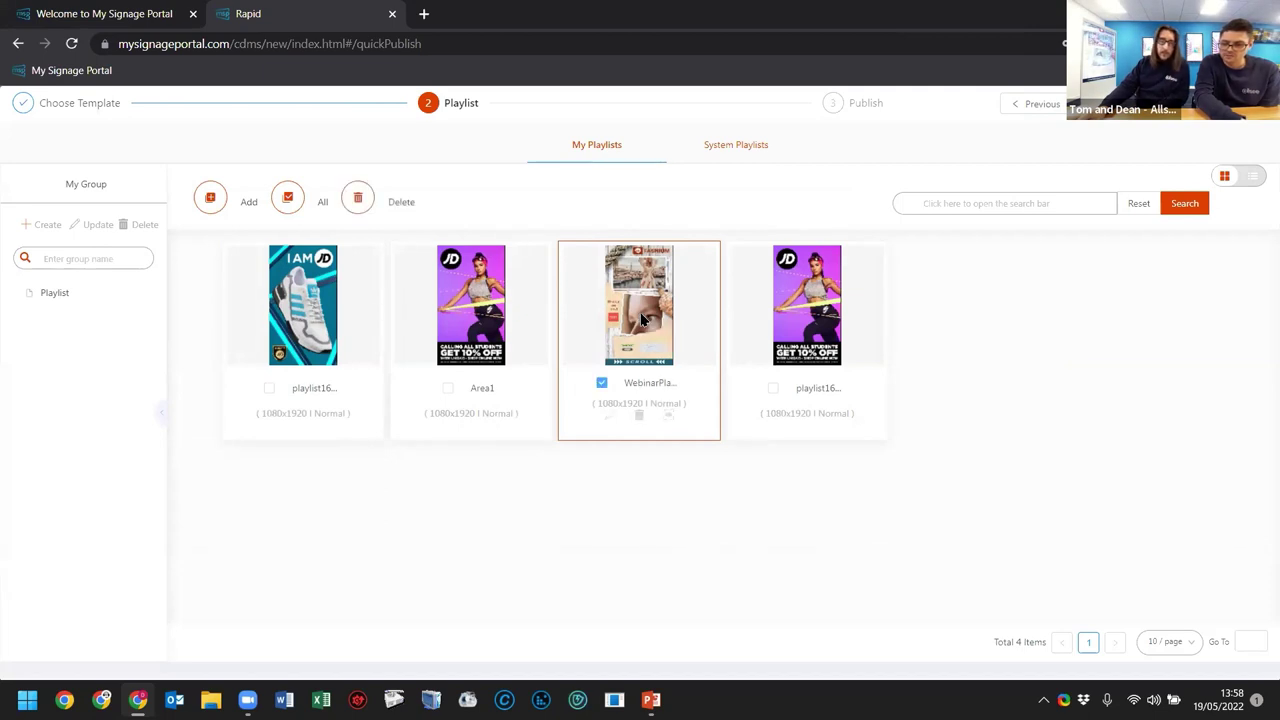
Open WebinarPlaylist2, back out of the wizard to Home, then open Program > Playlist
{"action": "left_click", "coordinate": [666, 413]}
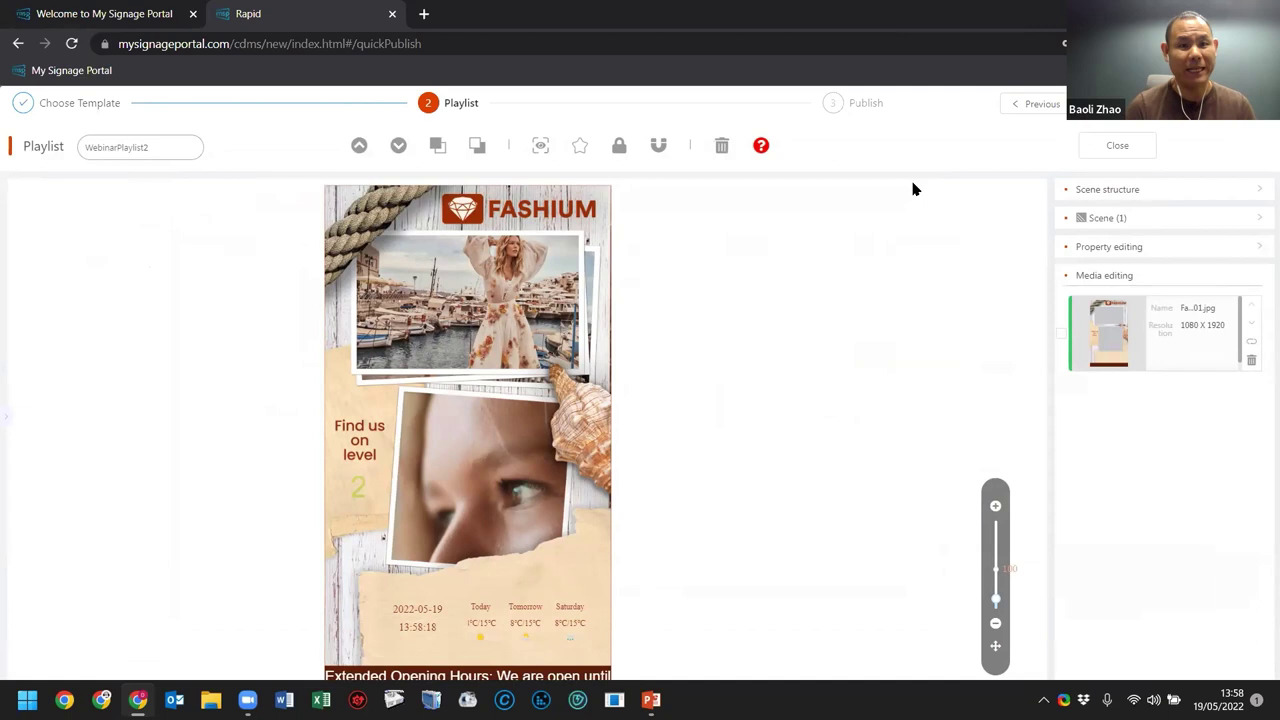
{"action": "left_click", "coordinate": [1036, 107]}
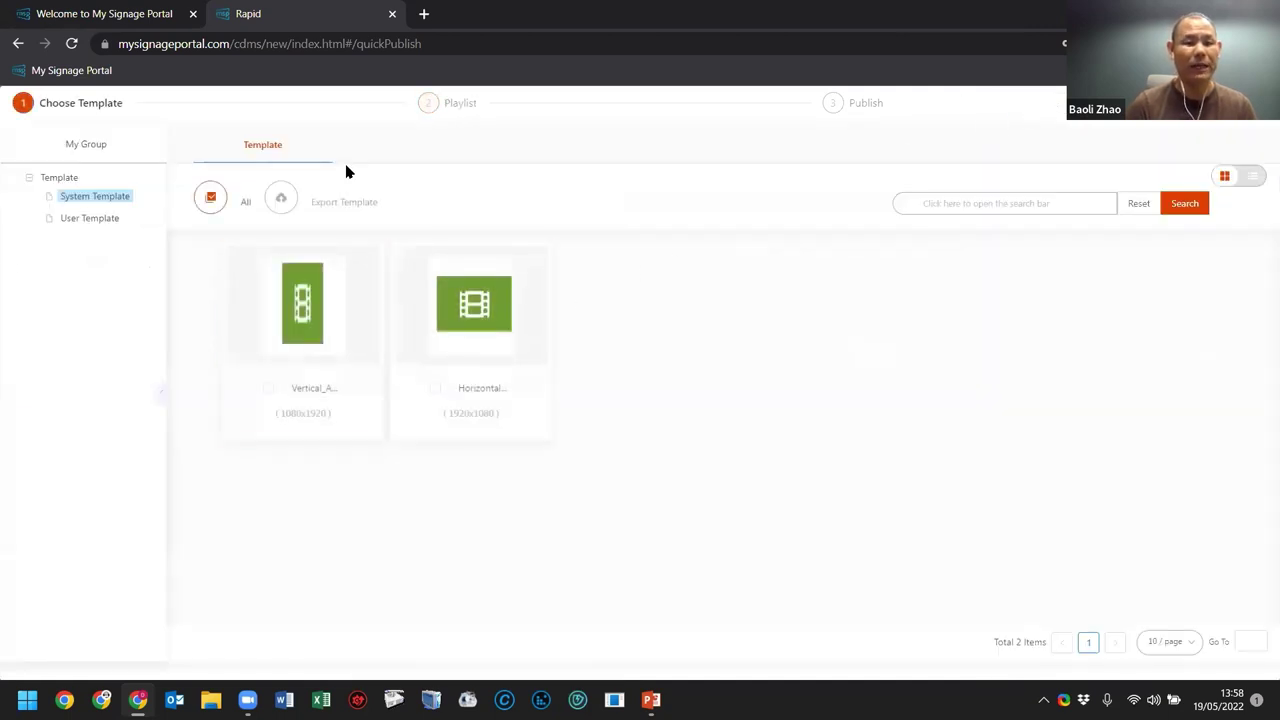
{"action": "left_click", "coordinate": [434, 337]}
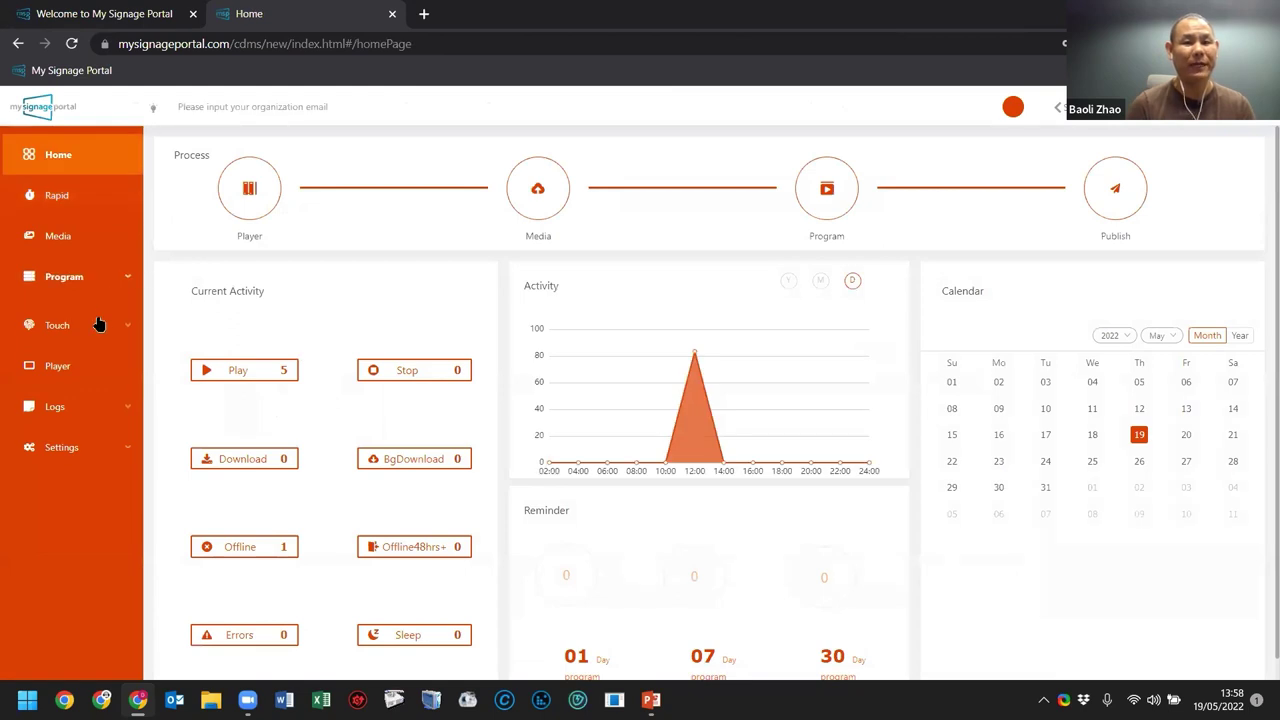
{"action": "left_click", "coordinate": [64, 276]}
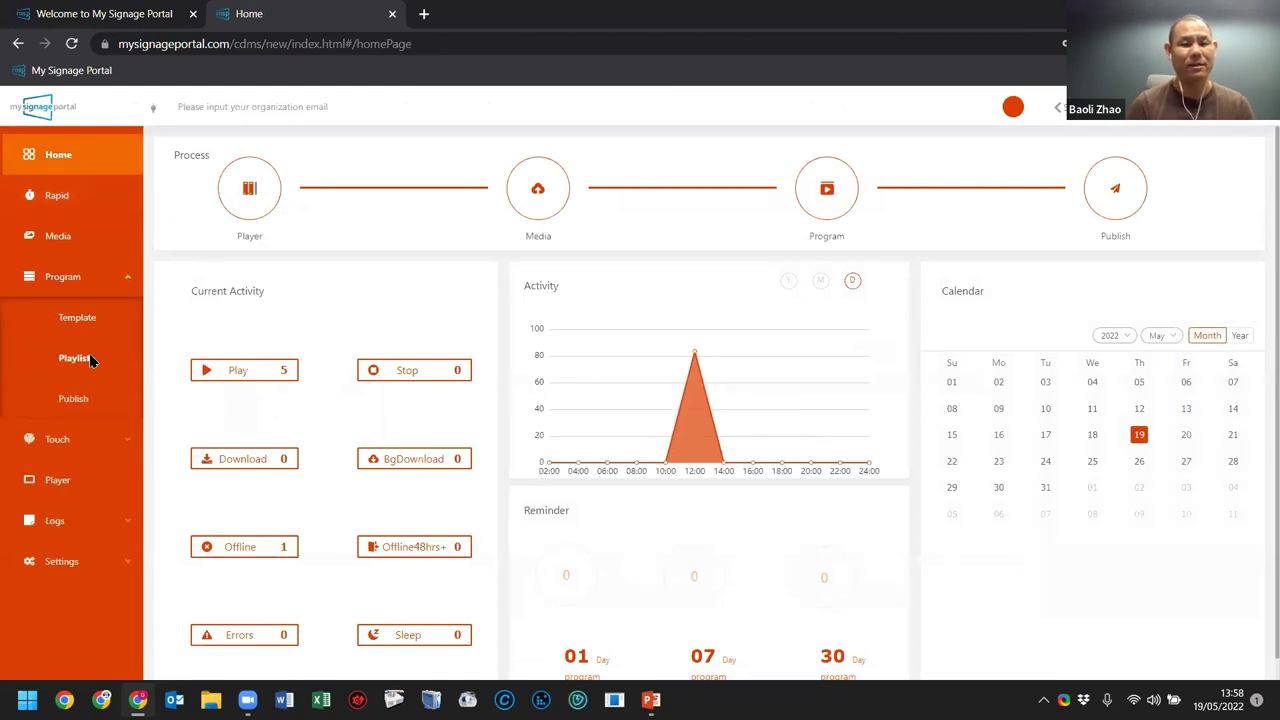
{"action": "left_click", "coordinate": [74, 358]}
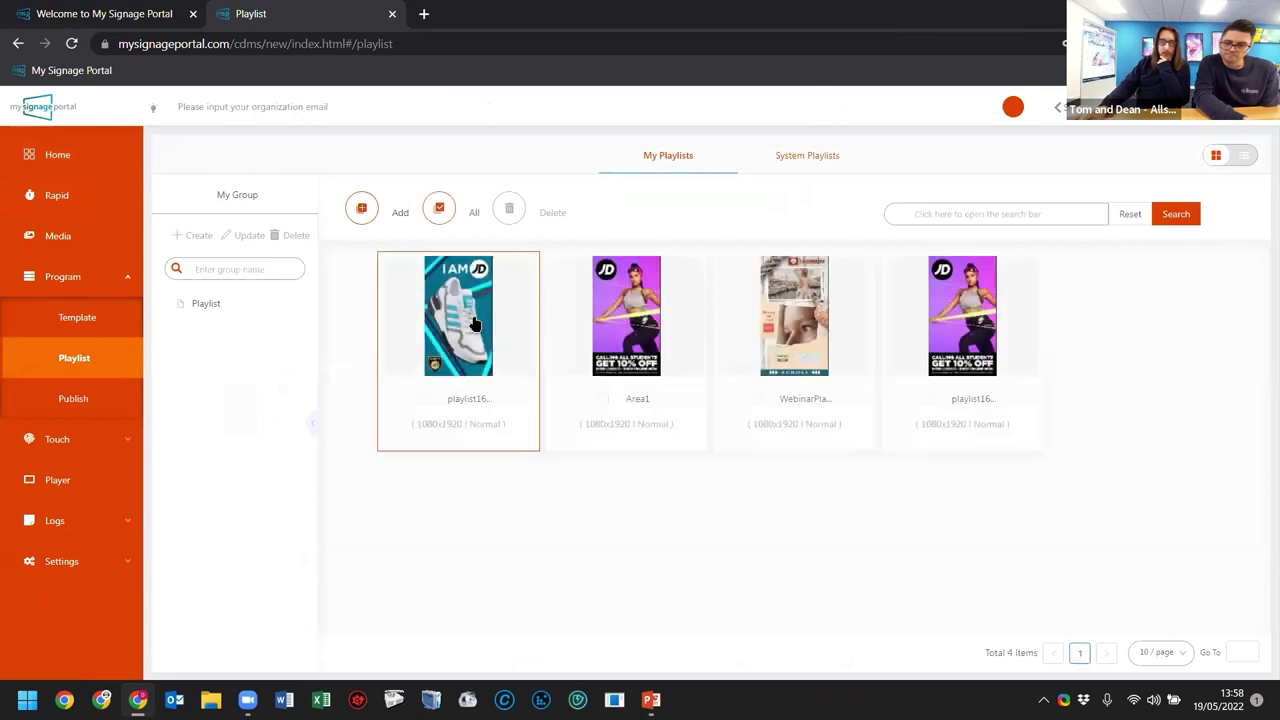
{"action": "left_click", "coordinate": [474, 323]}
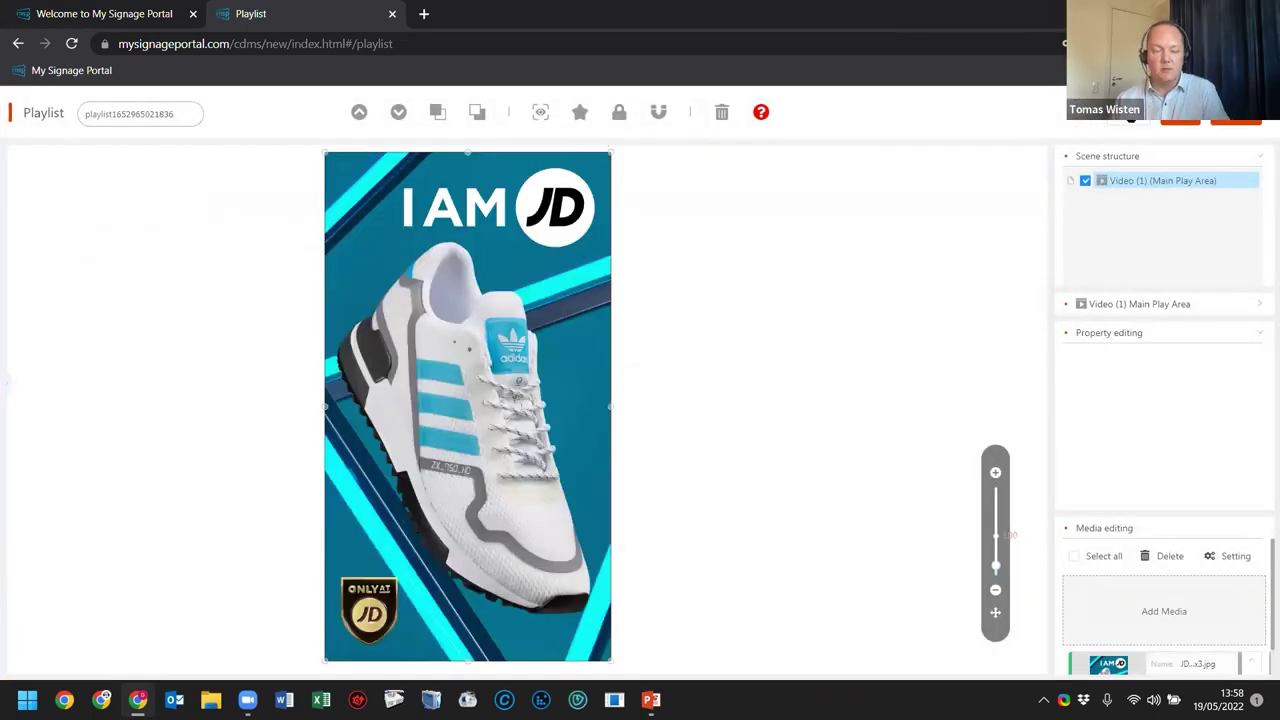
{"action": "left_click", "coordinate": [1128, 120]}
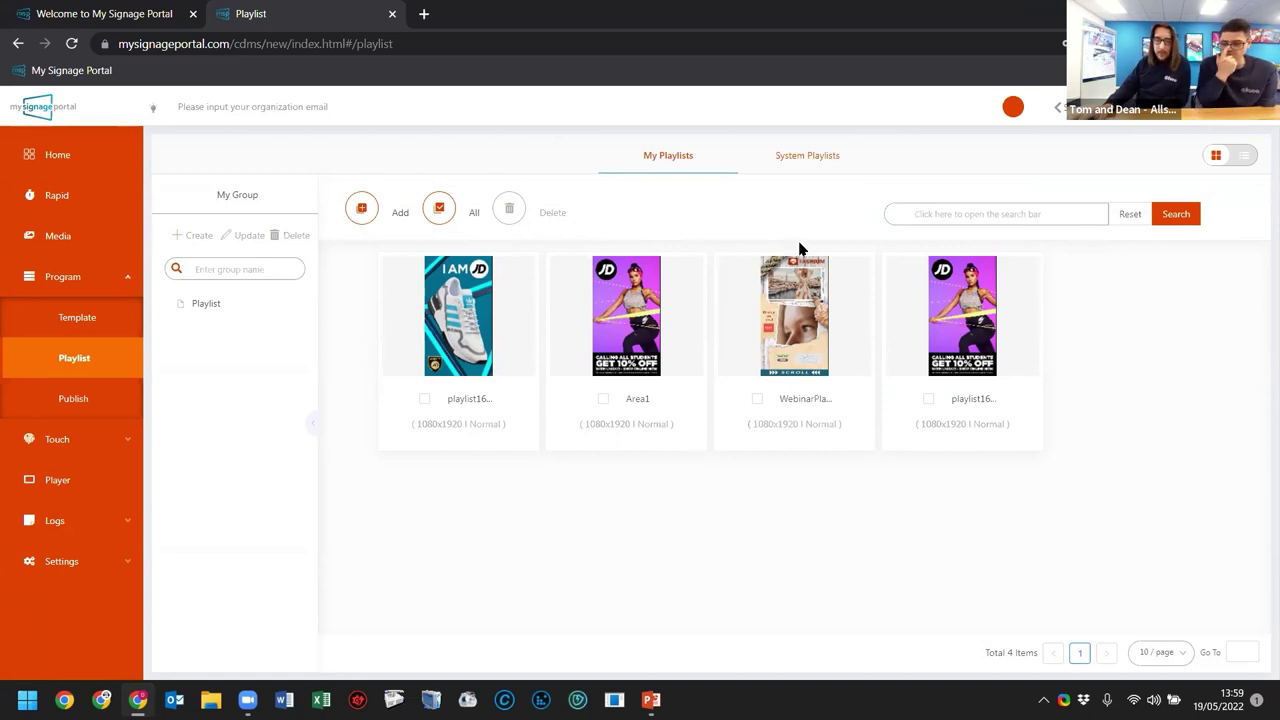
{"action": "left_click", "coordinate": [791, 300]}
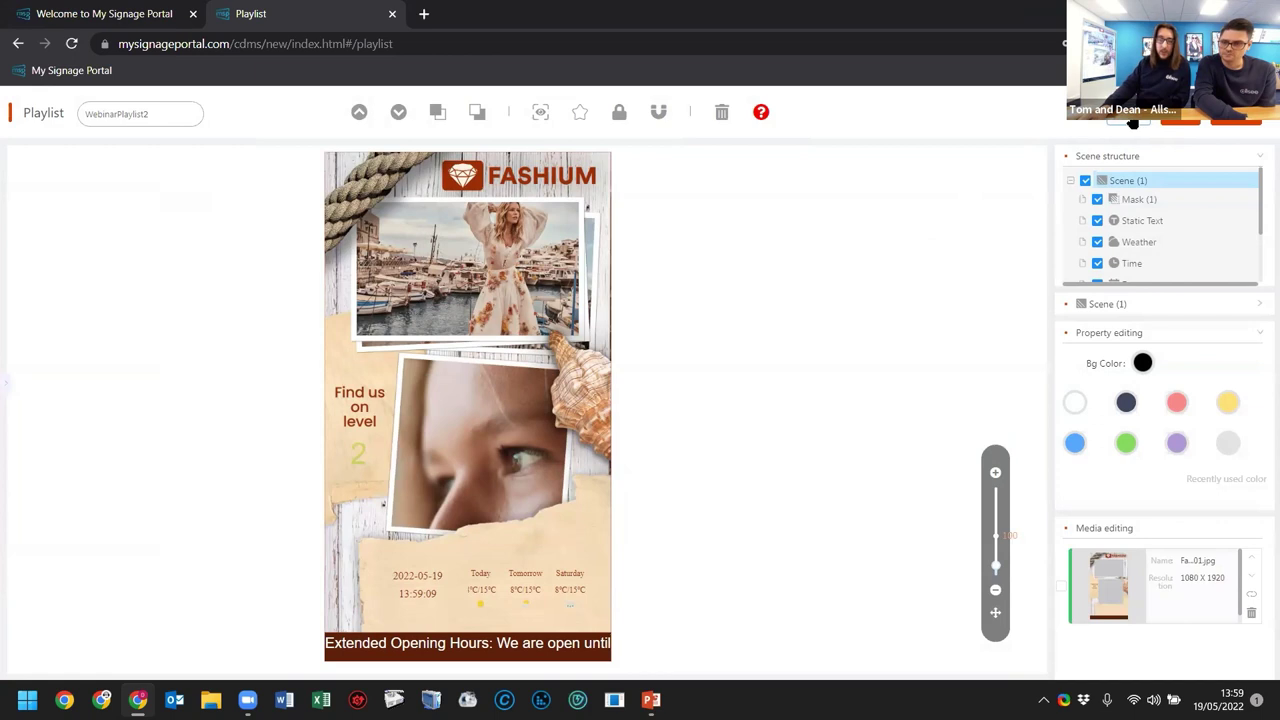
{"action": "left_click", "coordinate": [1133, 122]}
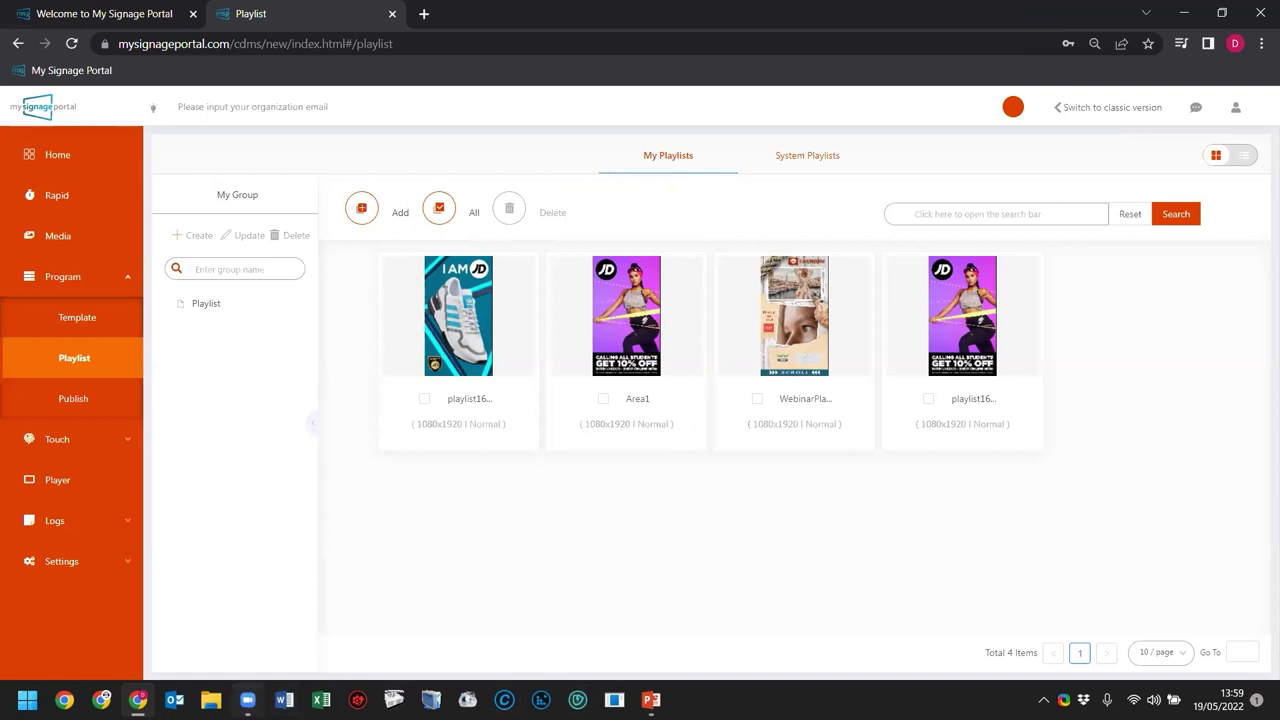
{"action": "mouse_move", "coordinate": [248, 698]}
{"action": "left_click", "coordinate": [202, 634]}
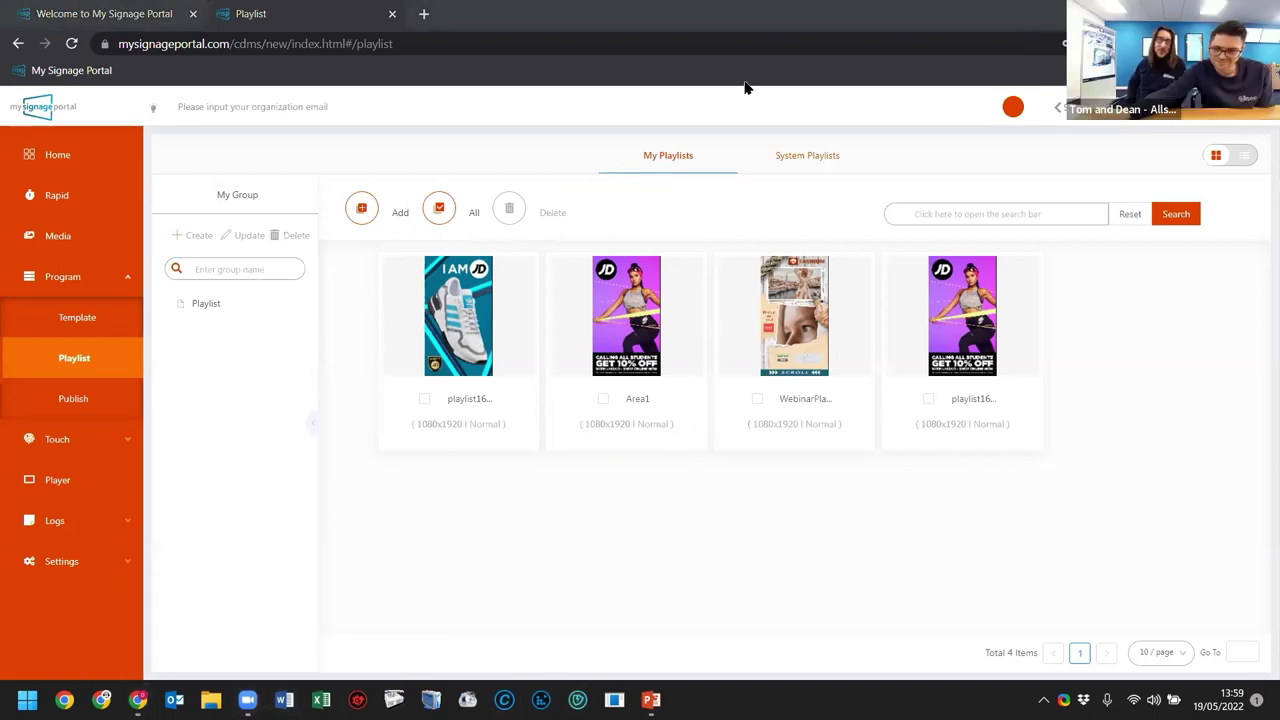